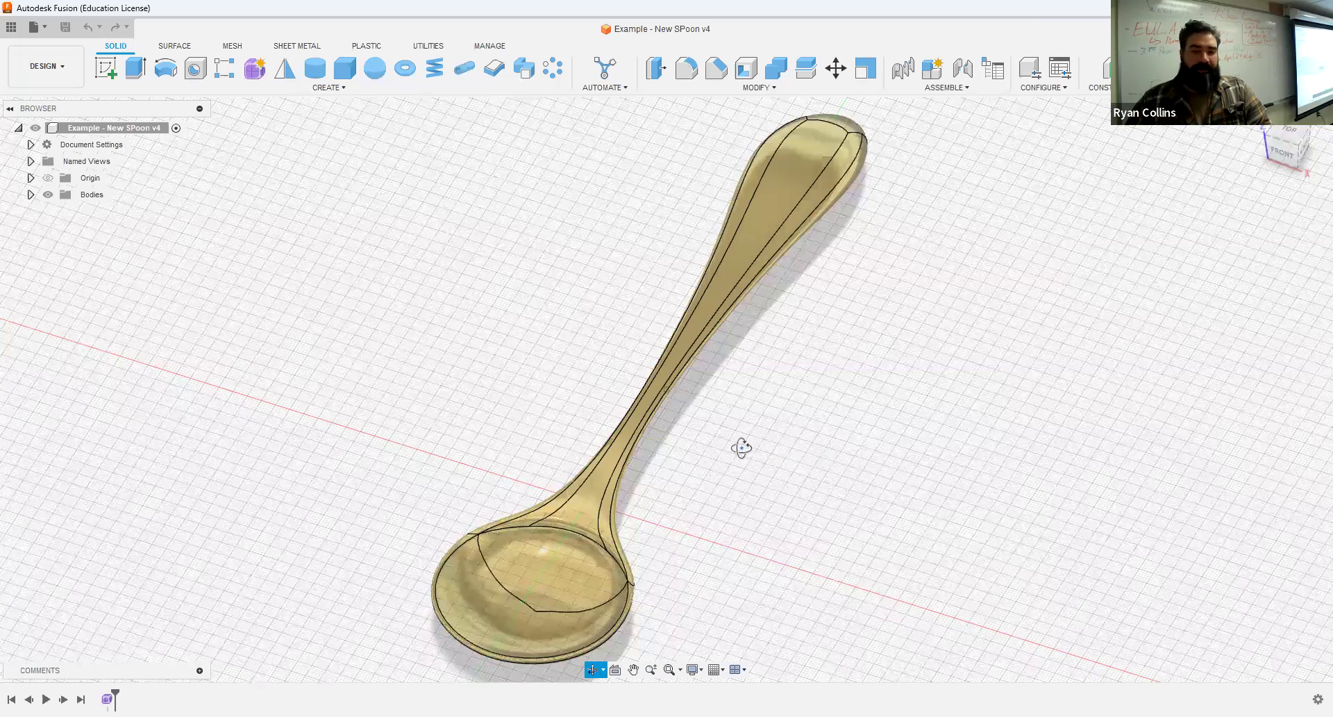
- Examine the finished spoon example, then open and inspect the "Example -SPOOOOOOON!" and "Example - Other Untensils" designs from the 06 - Form Utensils folder
shift+middle_drag(856, 484, 875, 504)
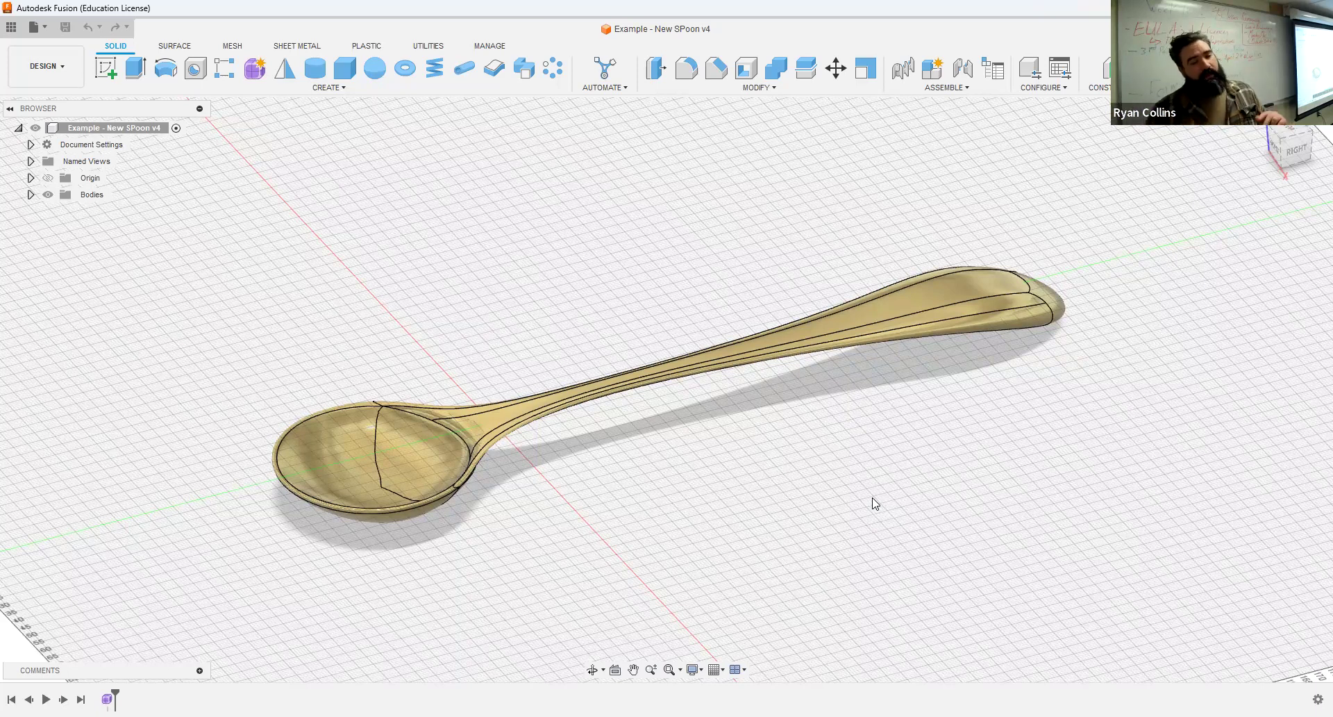
click(11, 28)
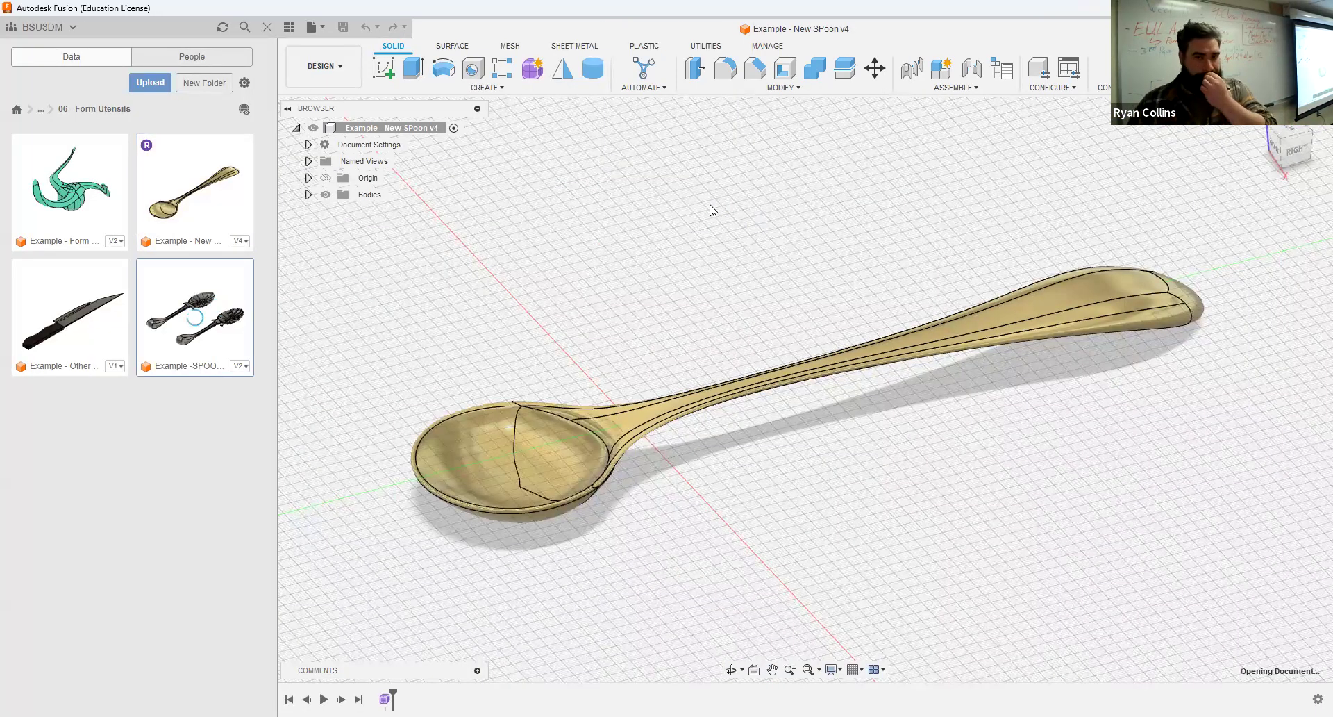
shift+middle_drag(1033, 509, 783, 517)
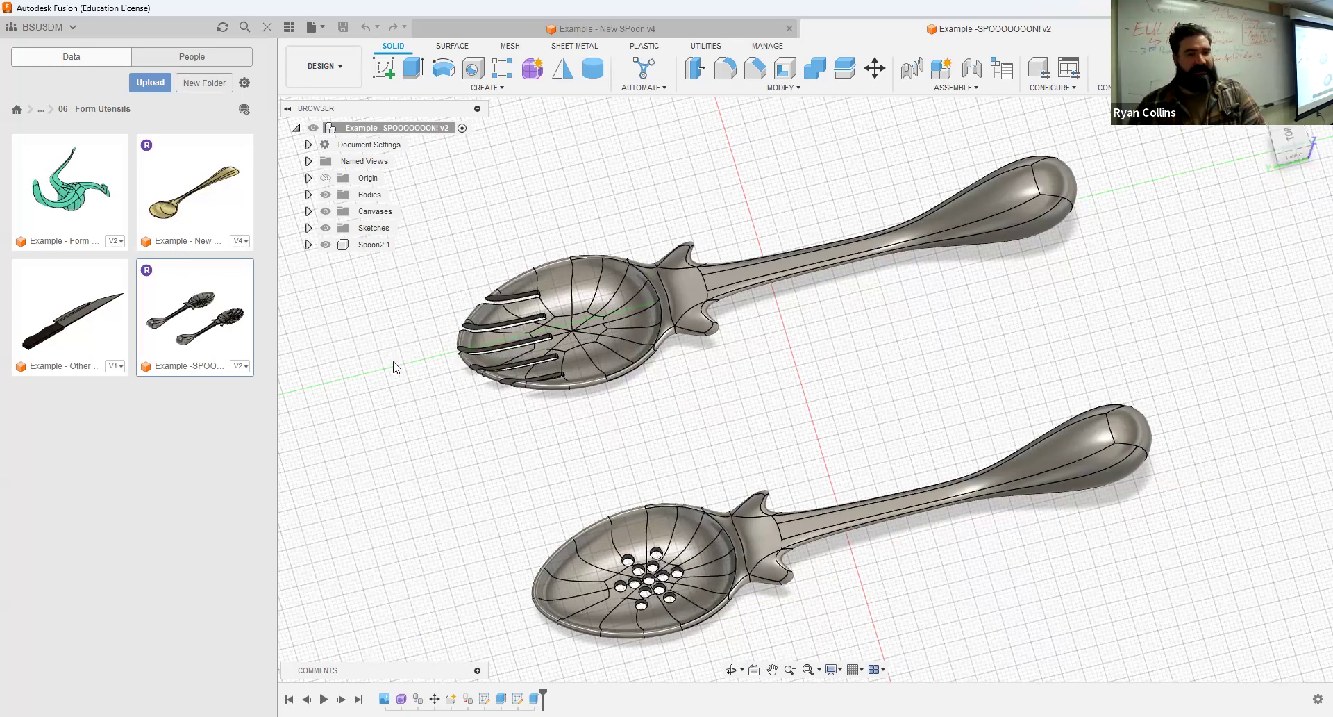
double_click(104, 344)
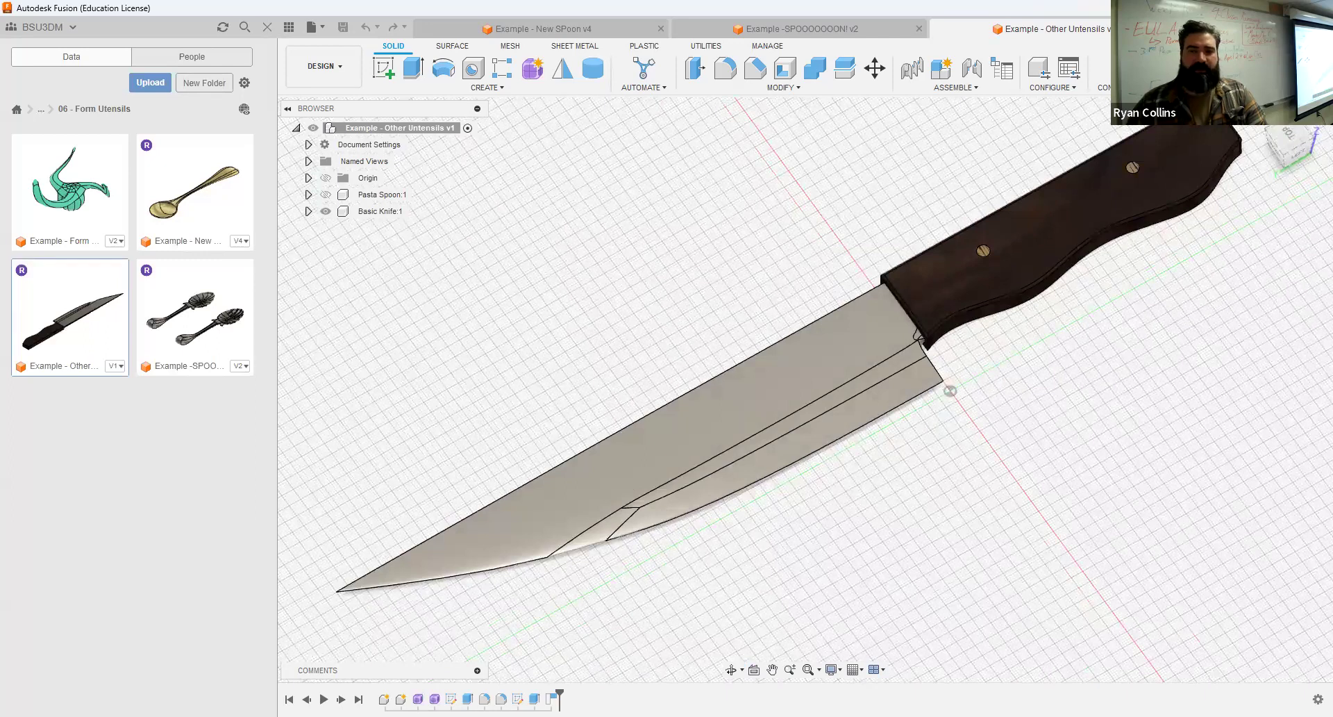
shift+middle_drag(991, 403, 982, 440)
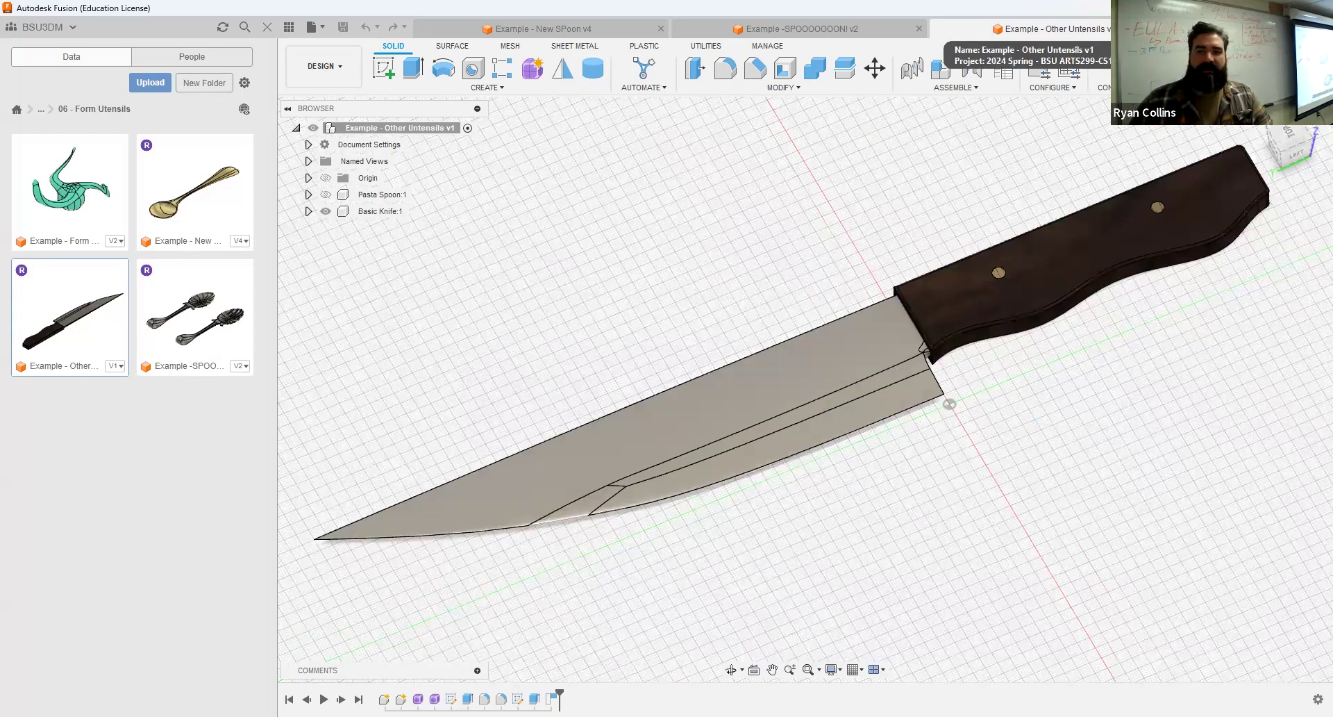
- Create a new design and save it as "Example - New SPOON" in the 06 - Form Utensils folder
click(1177, 28)
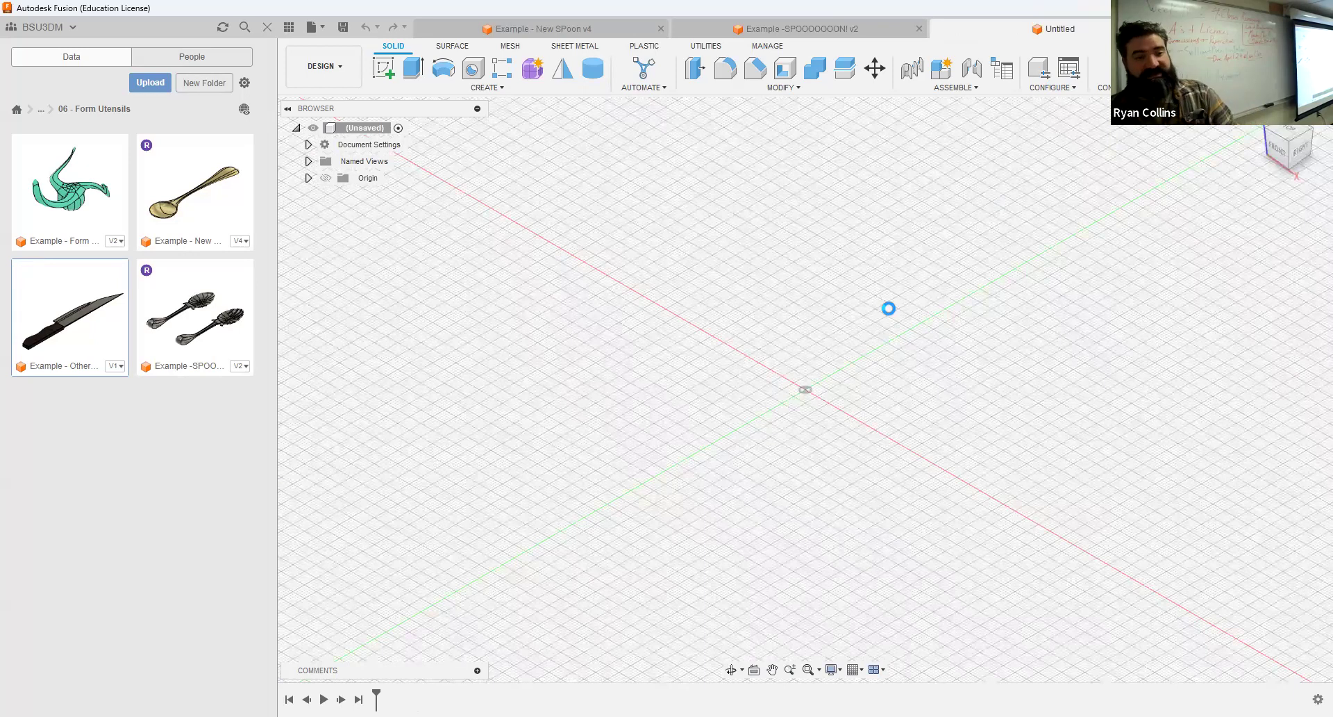
key(ctrl+s)
text(Example -)
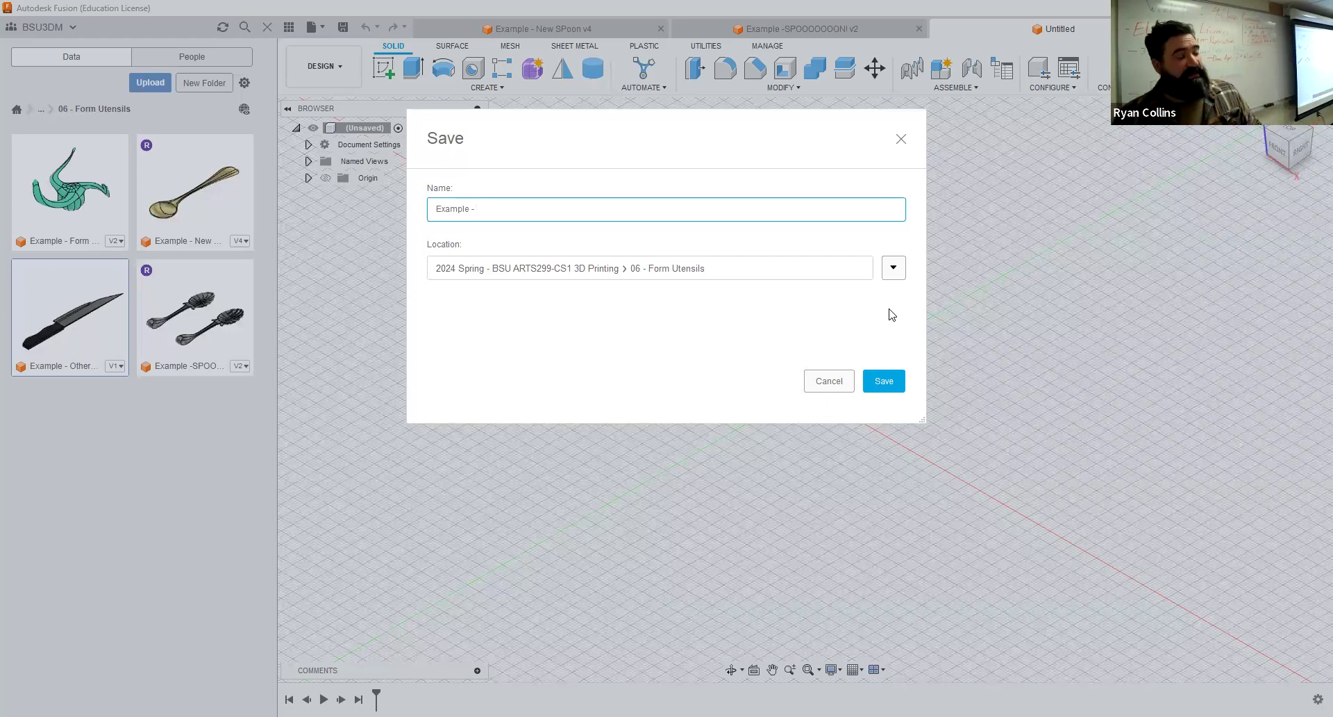
text(New SPooon)
key(BackSpace)
key(BackSpace)
key(BackSpace)
key(BackSpace)
text(OON)
key(Return)
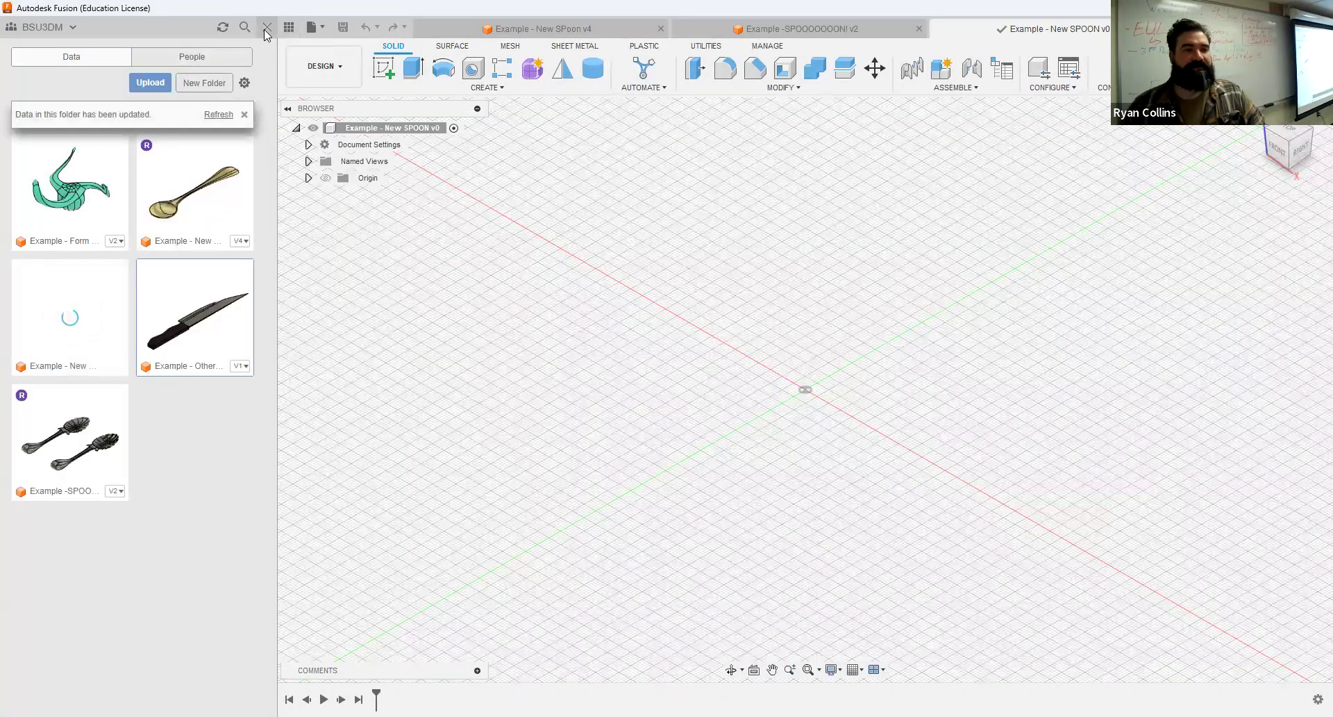
click(265, 28)
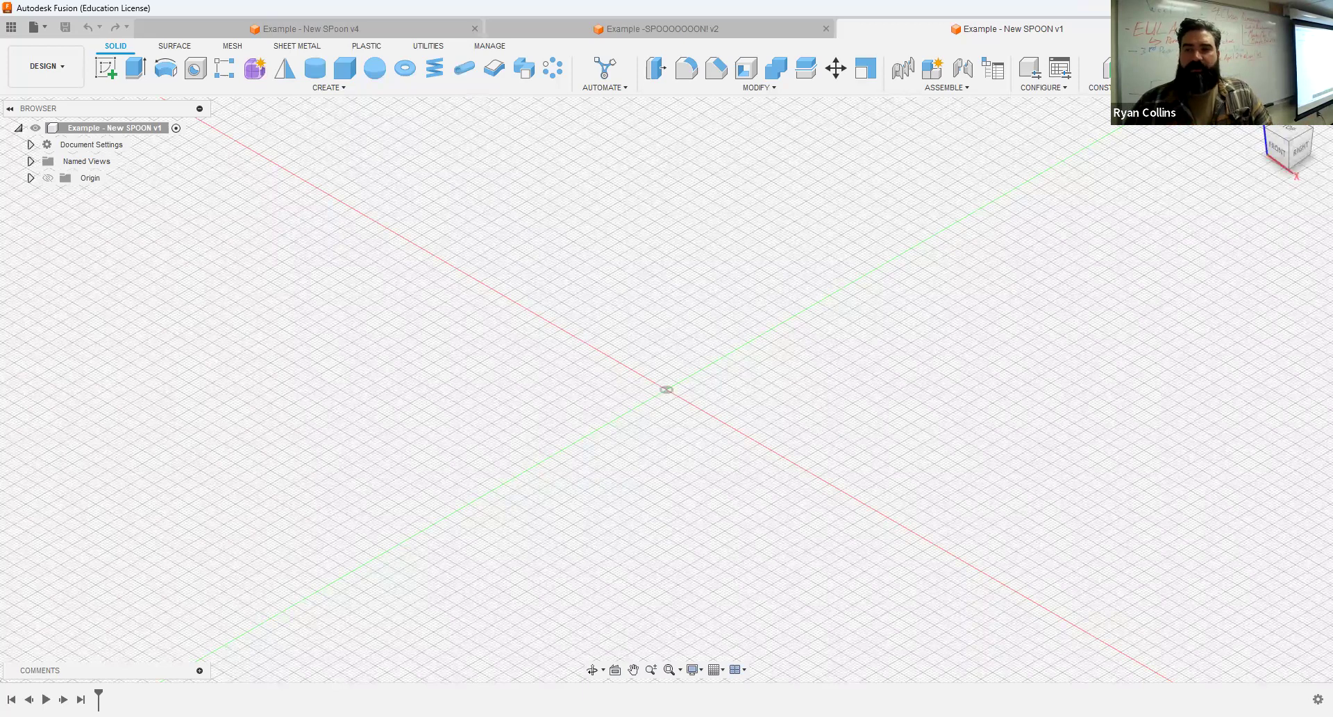
click(1202, 116)
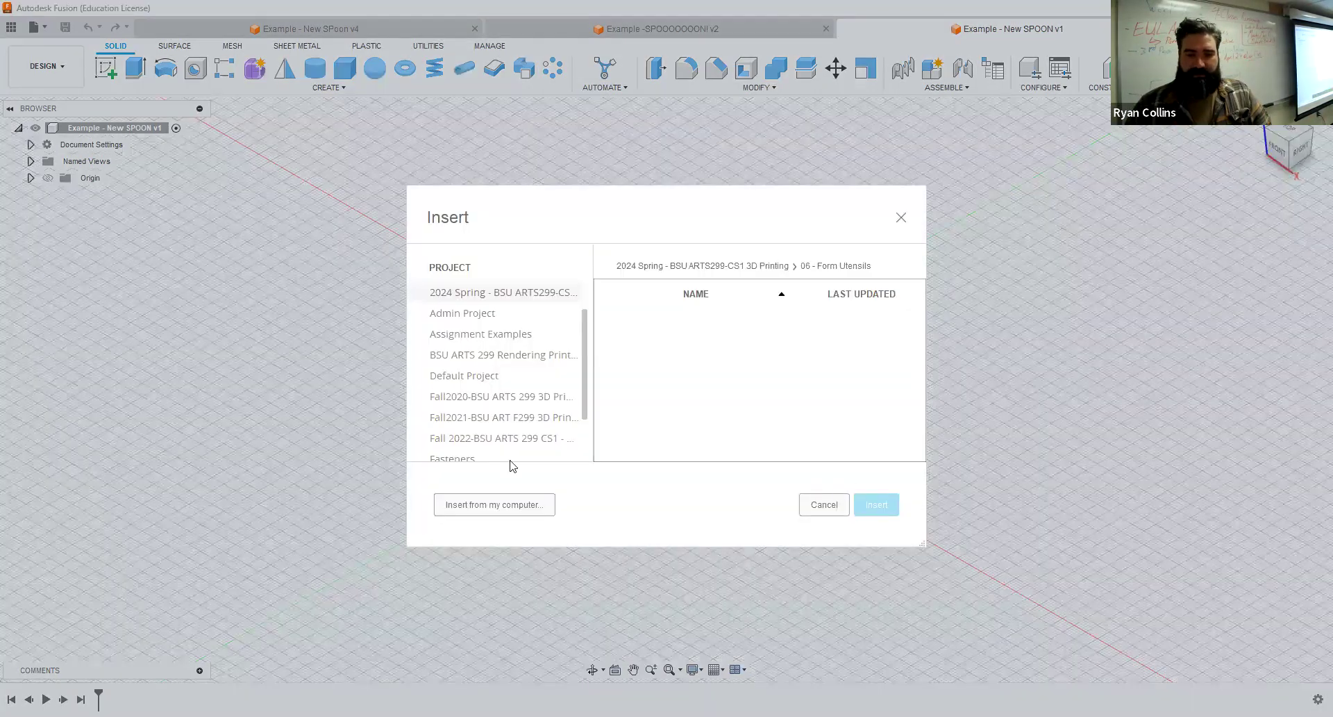
click(549, 509)
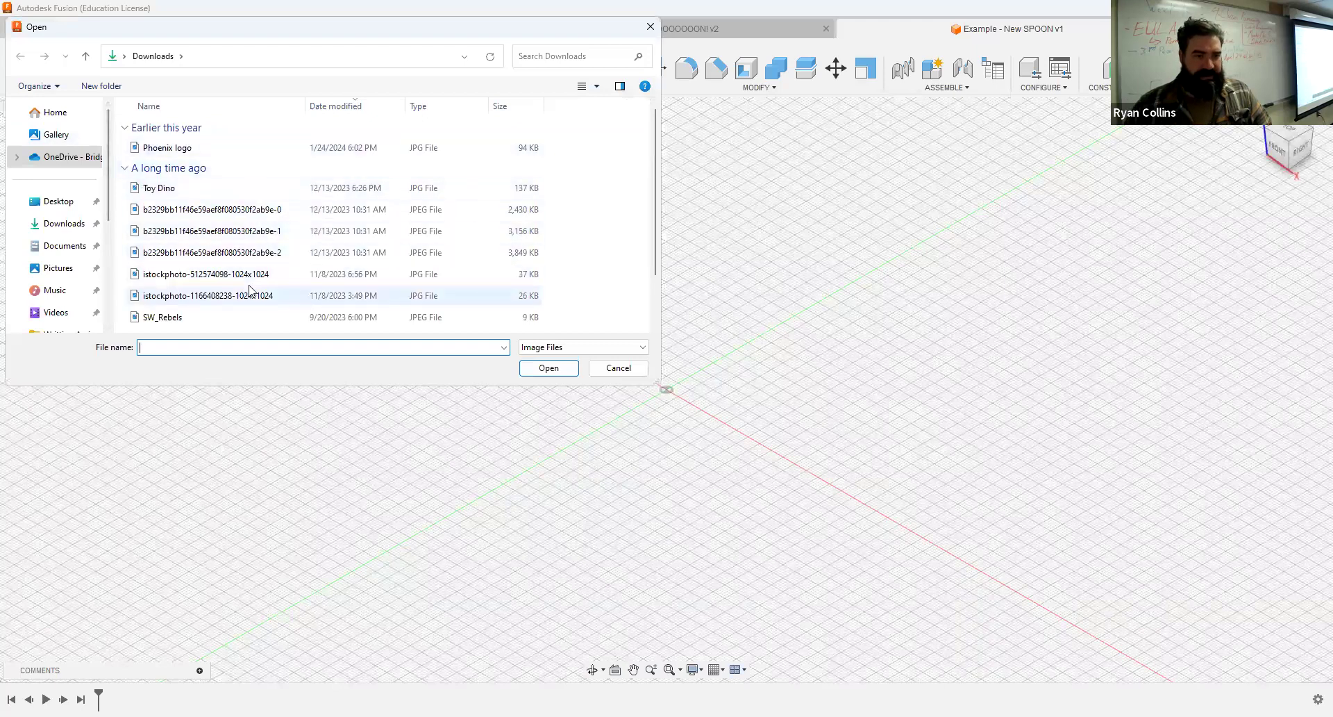
scroll(287, 205, down, 1)
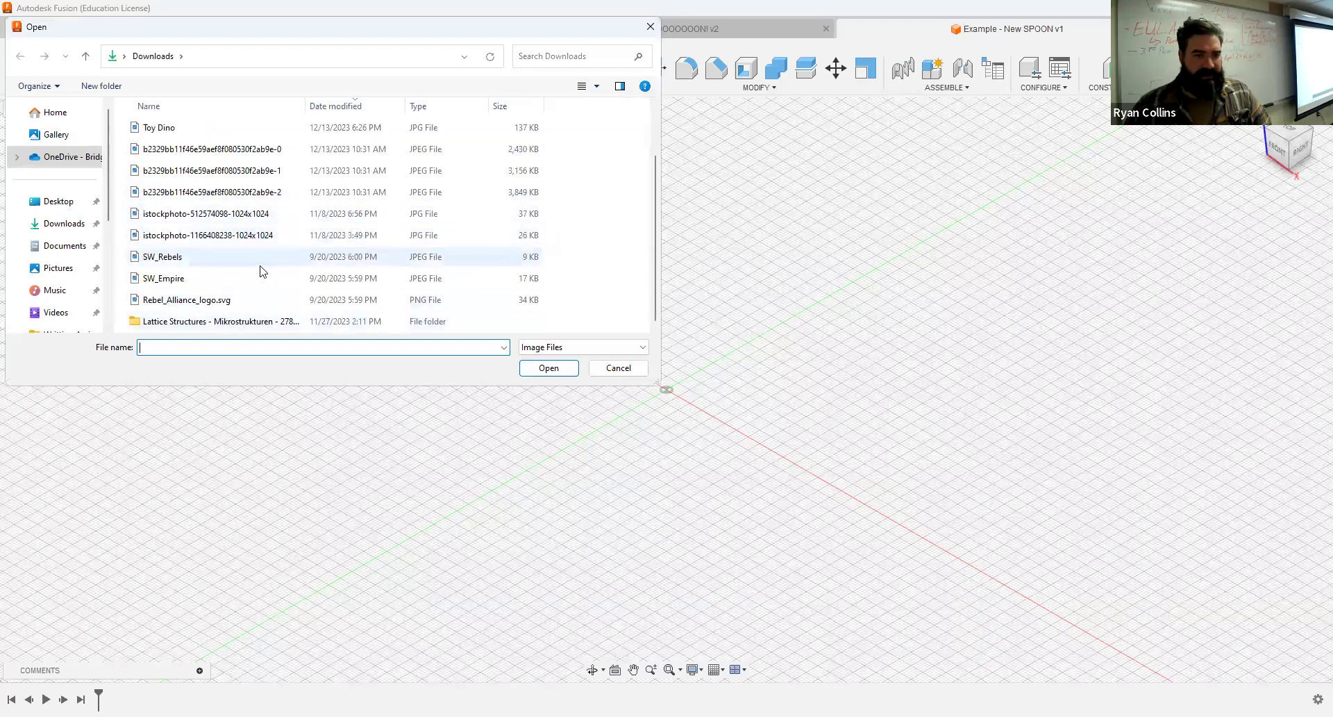
scroll(390, 198, up, 1)
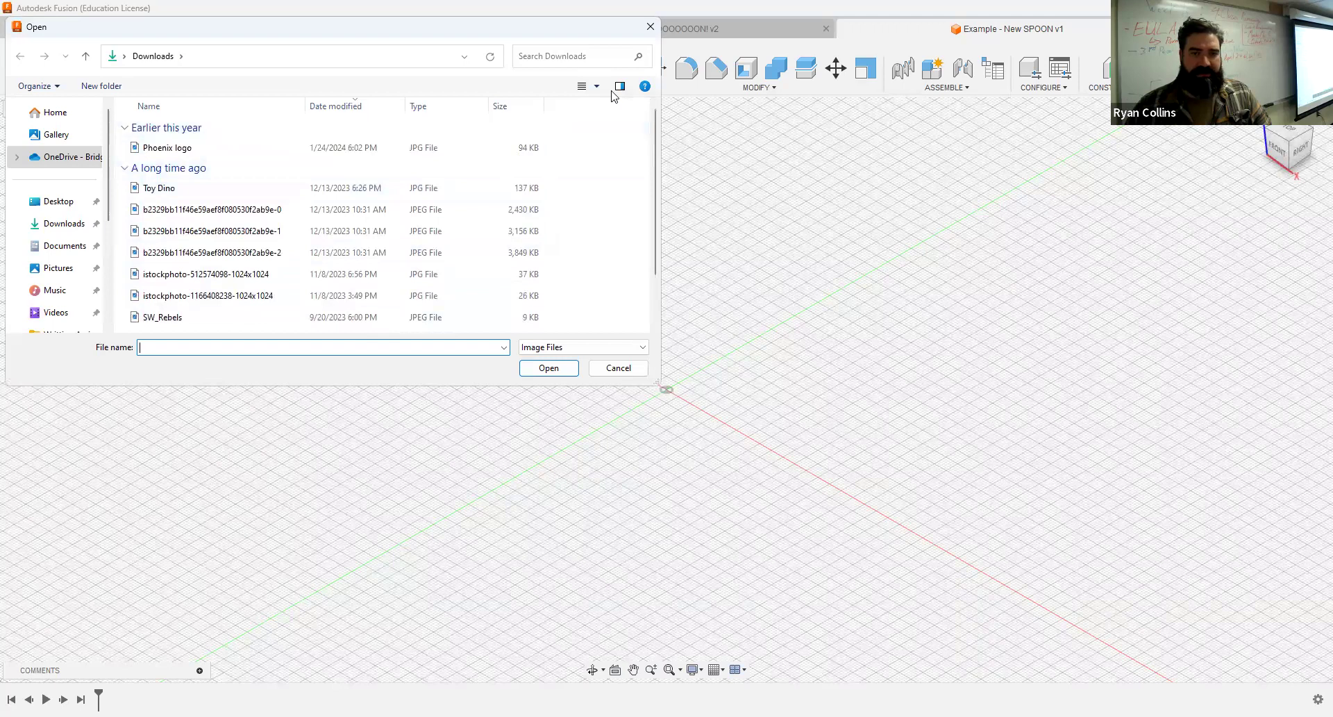
click(582, 87)
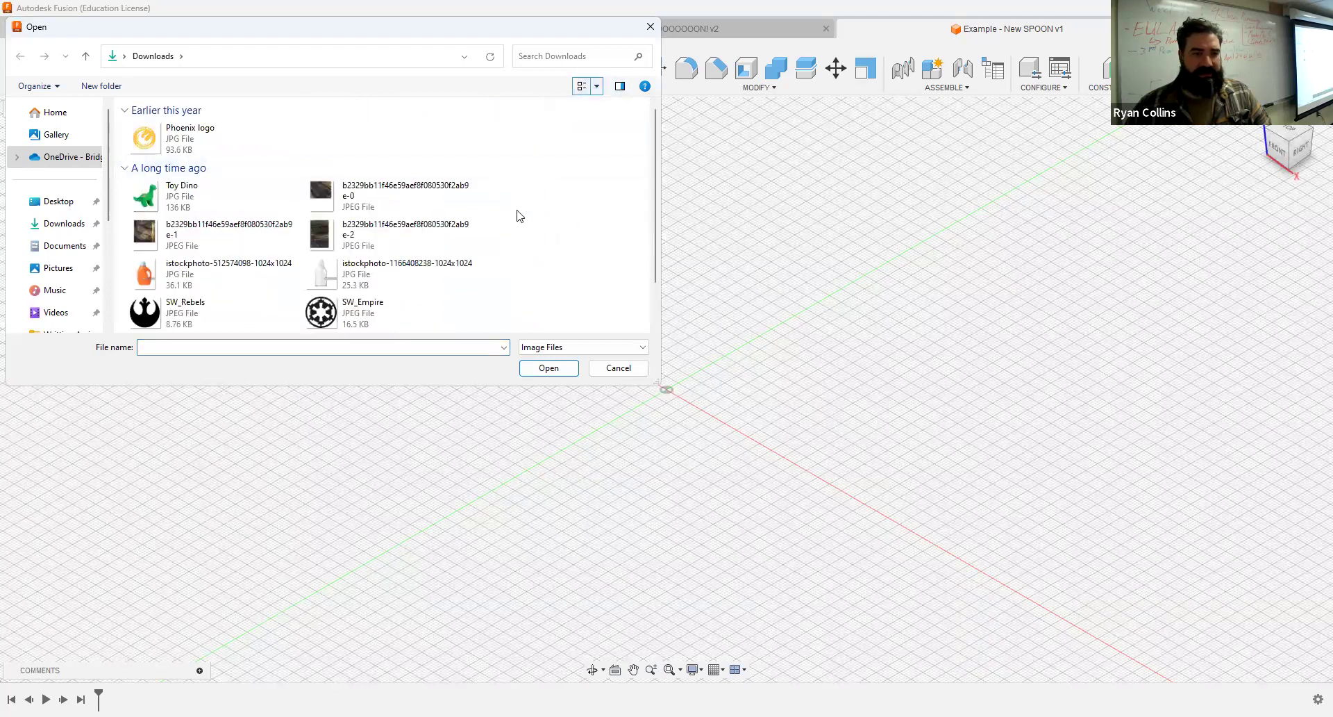
scroll(535, 198, down, 1)
scroll(446, 166, up, 1)
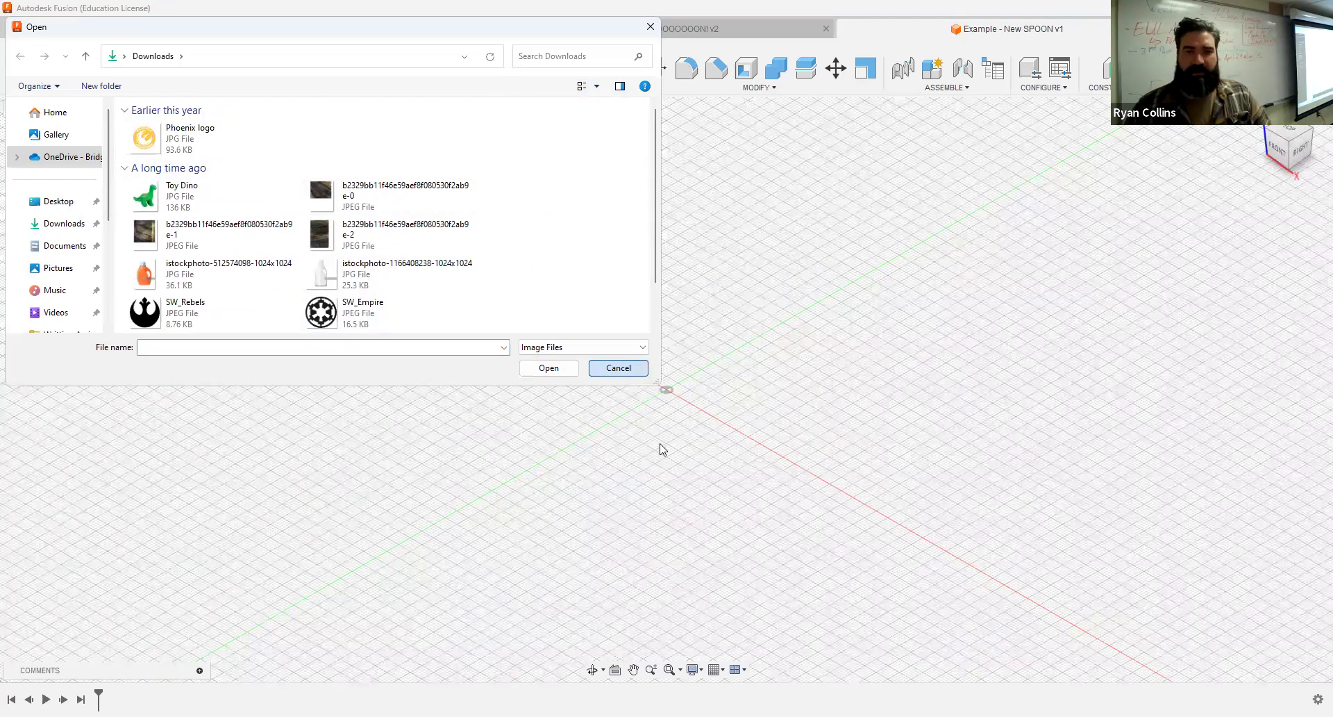
key(Escape)
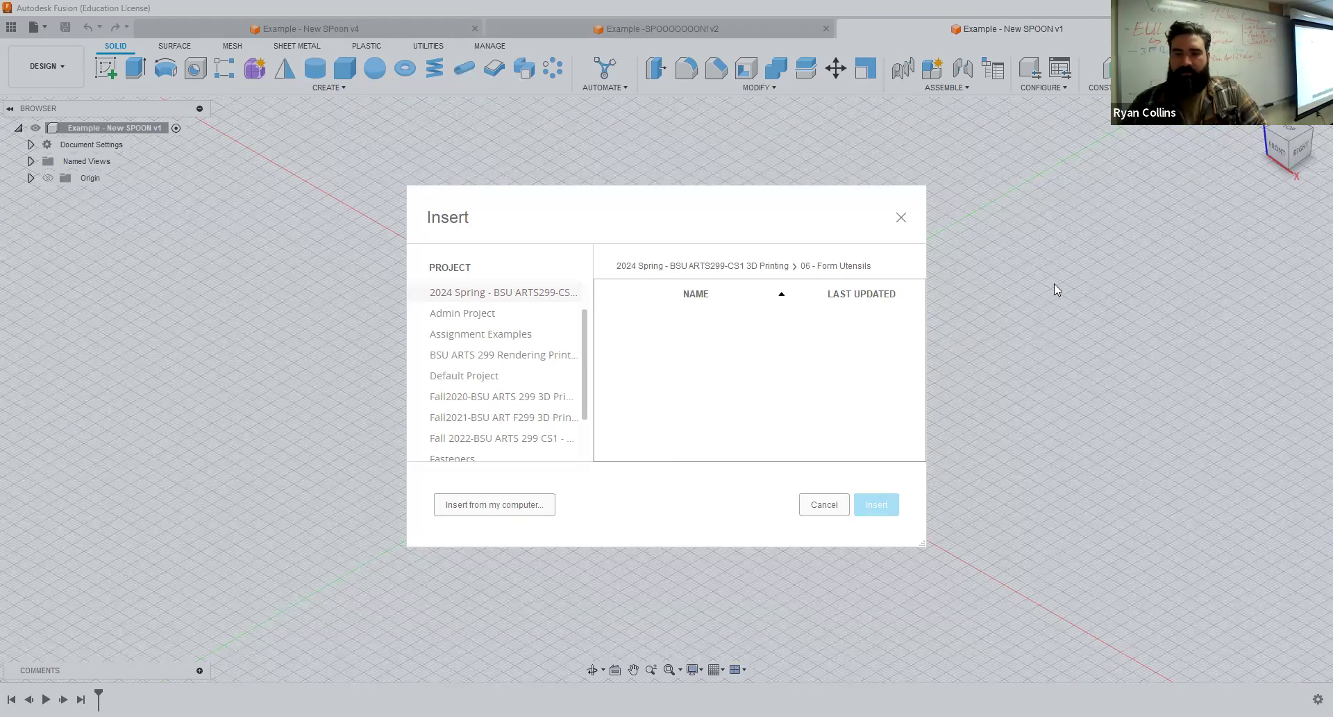
- Insert the "Spoon image" picture from the Screenshots folder as a canvas on the XY plane
click(495, 505)
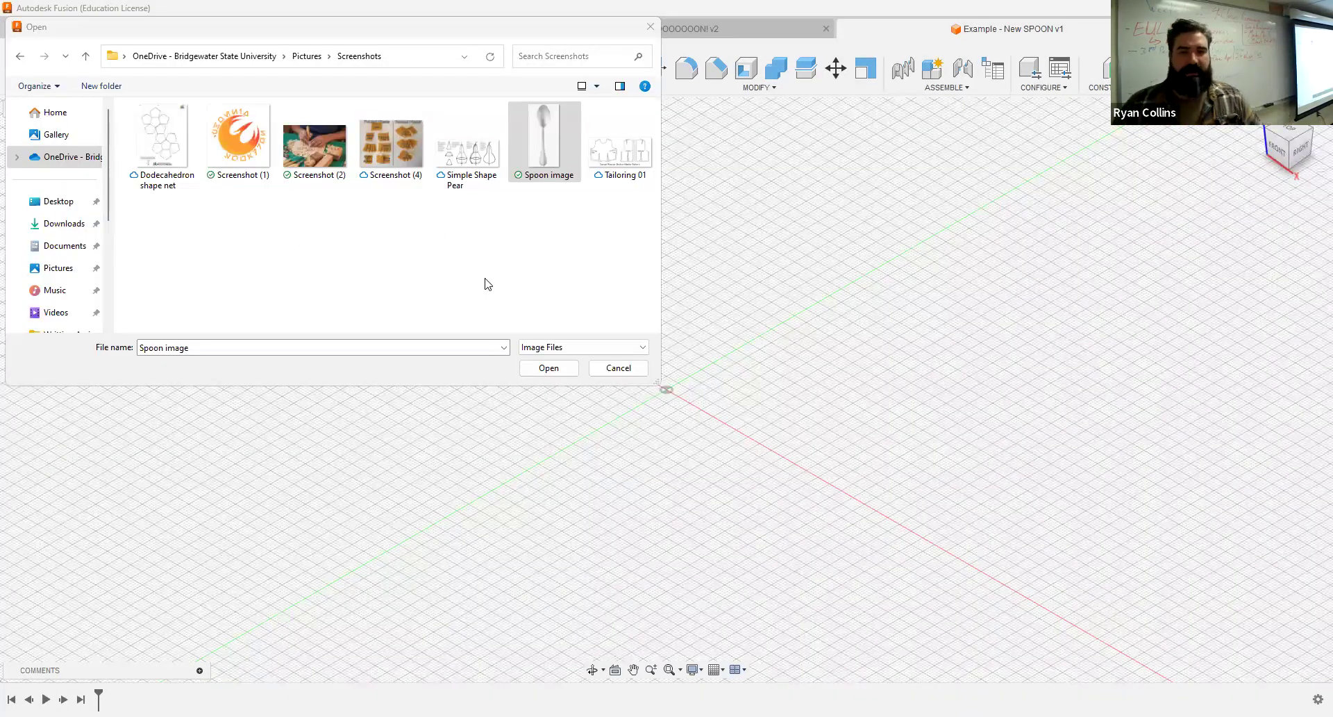
click(553, 373)
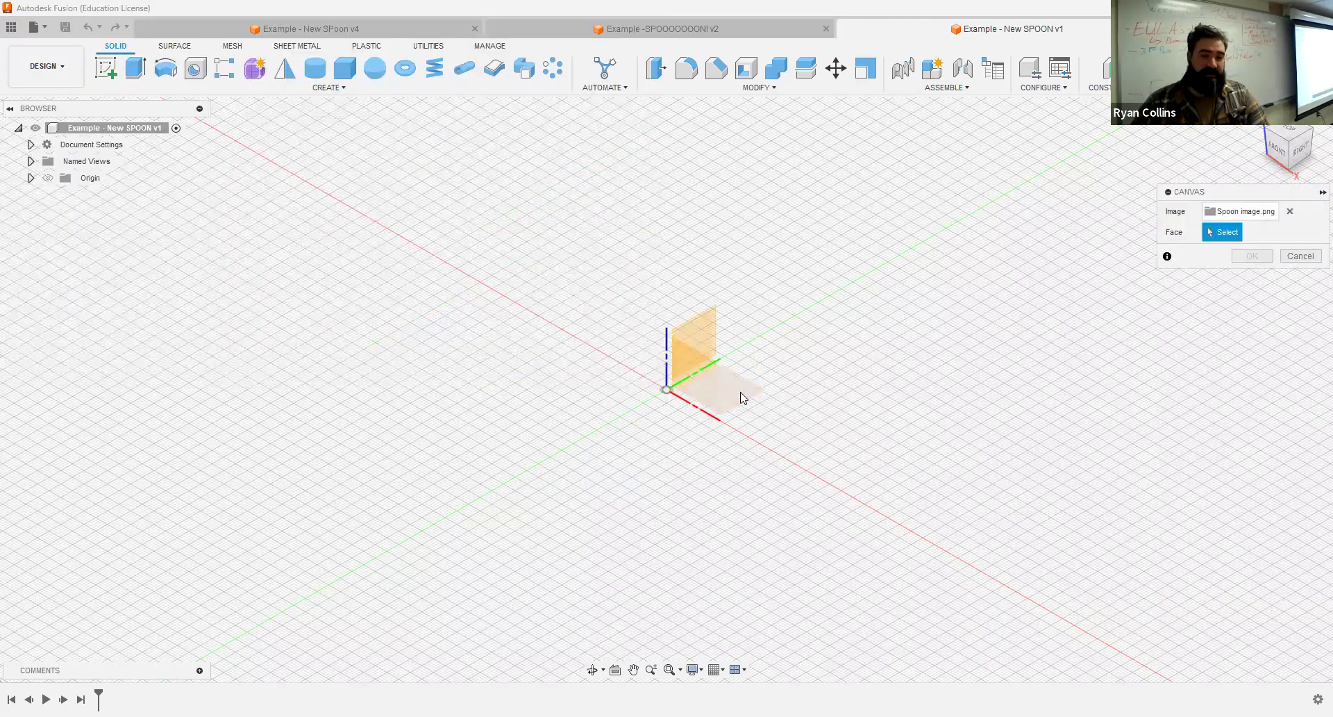
click(742, 397)
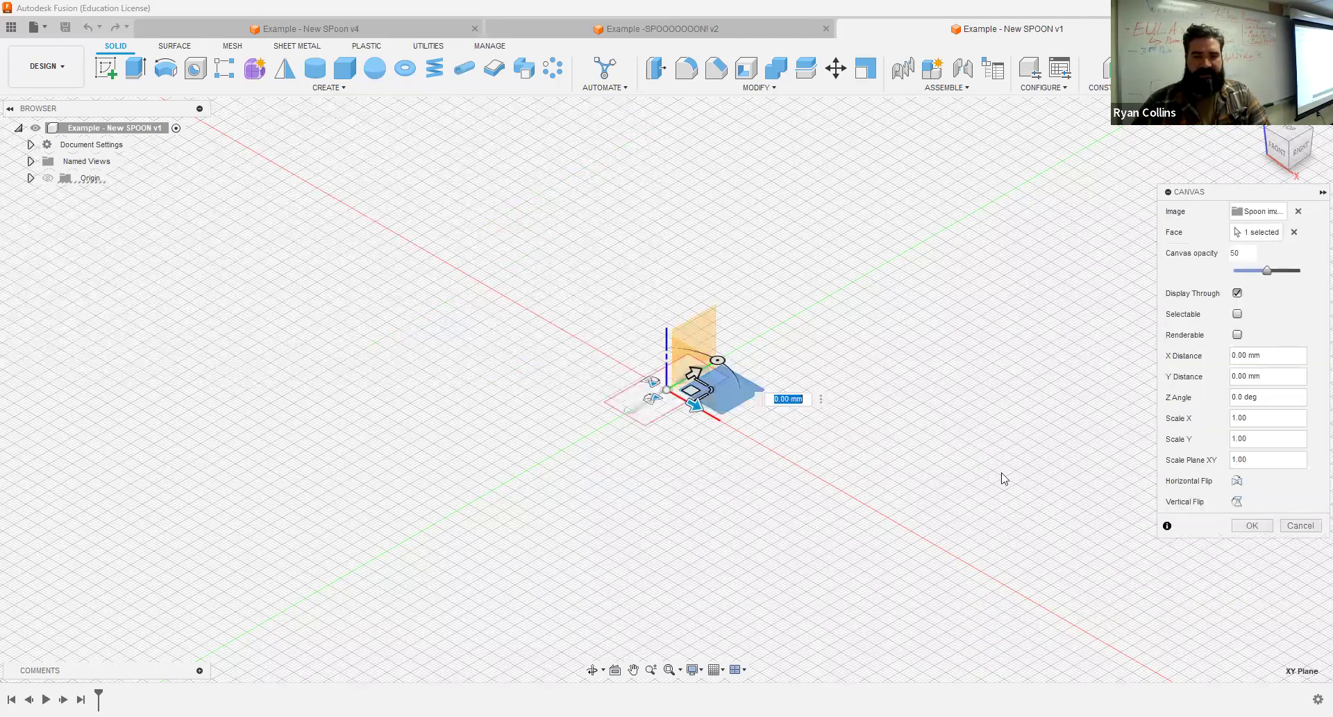
scroll(754, 453, up, 2)
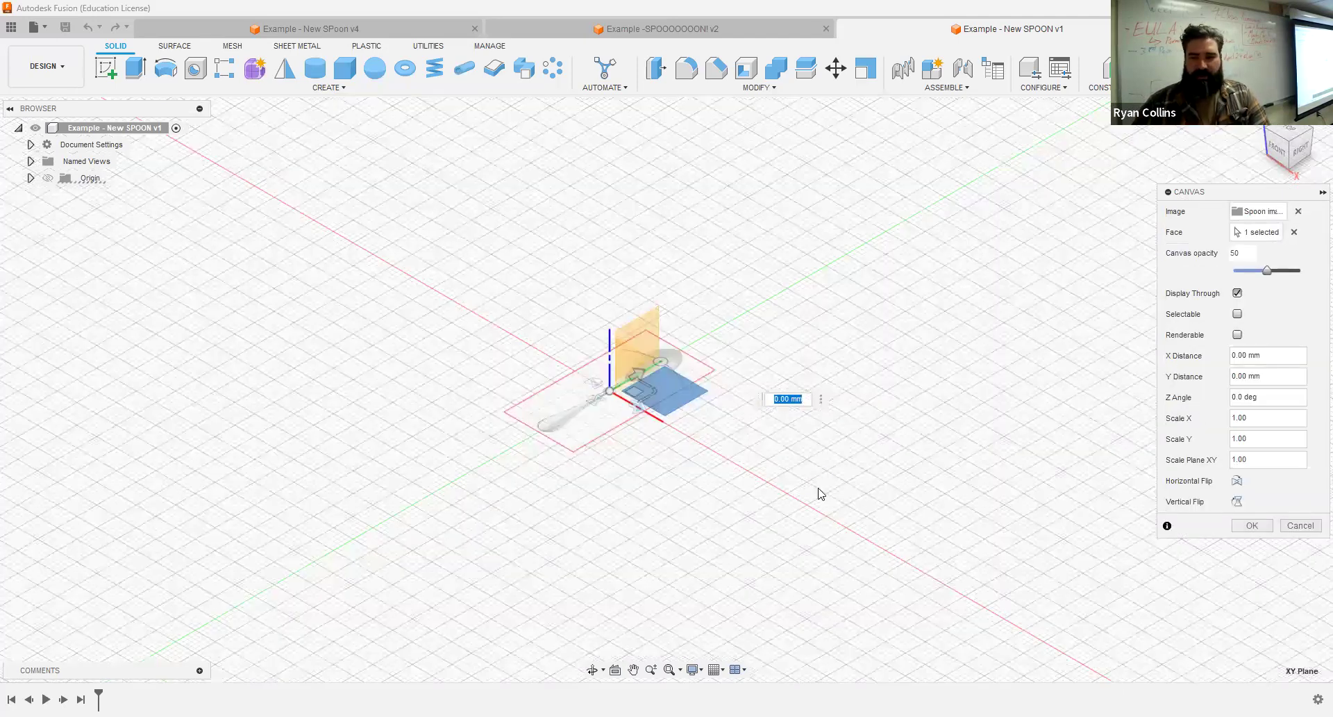
click(1252, 525)
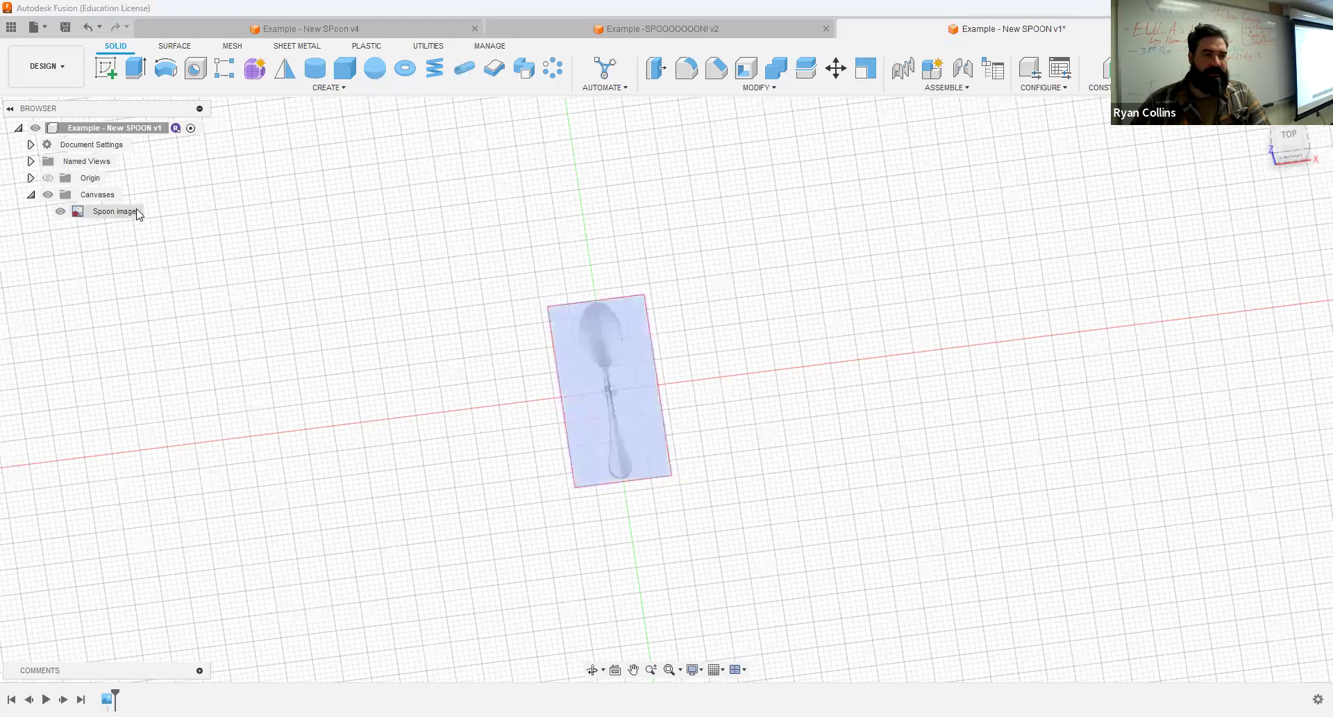
- Calibrate the spoon canvas to 150 mm between the tip of the bowl and the end of the handle
right_click(139, 214)
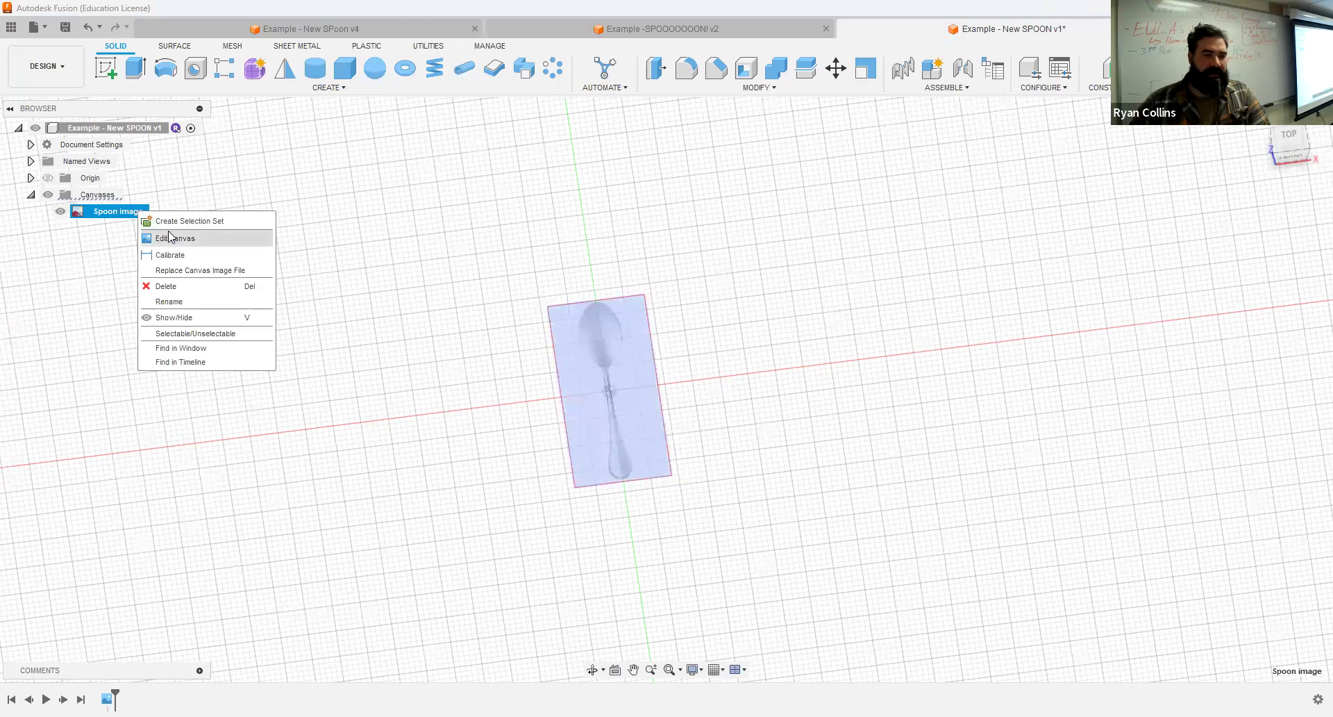
click(171, 255)
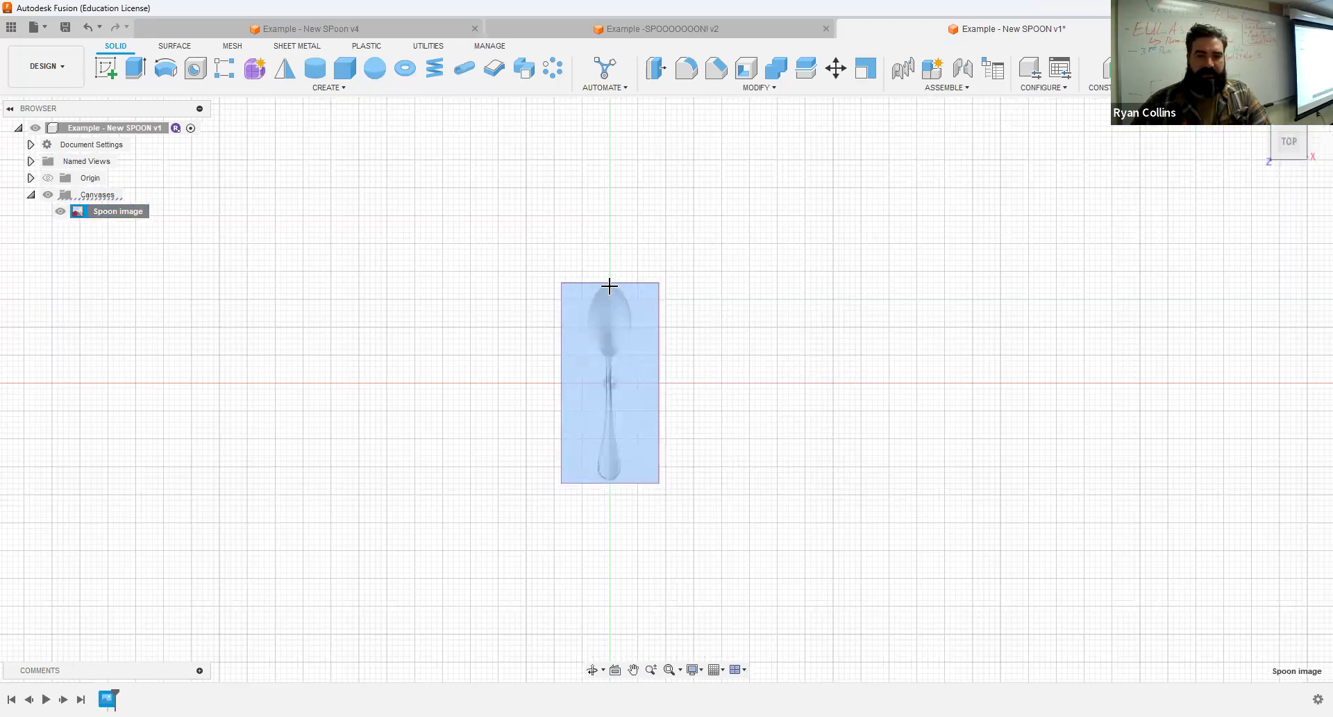
click(610, 285)
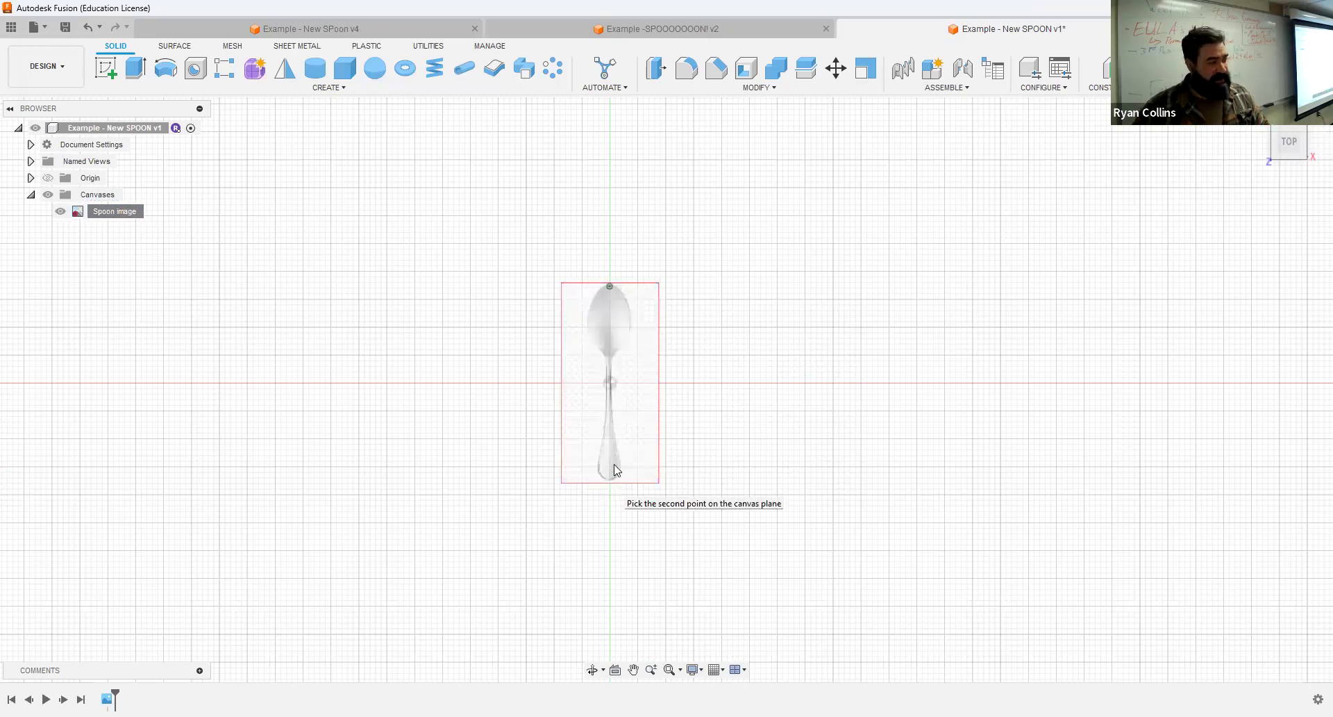
click(614, 465)
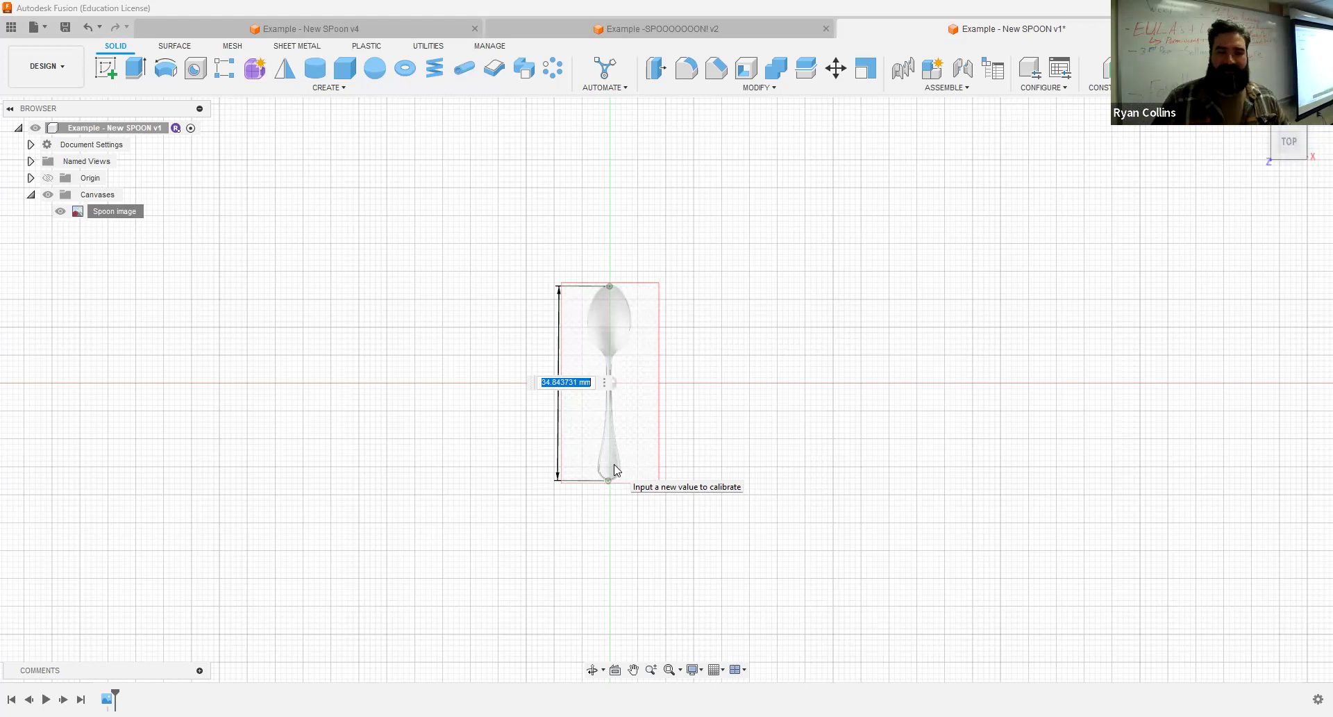
text(150)
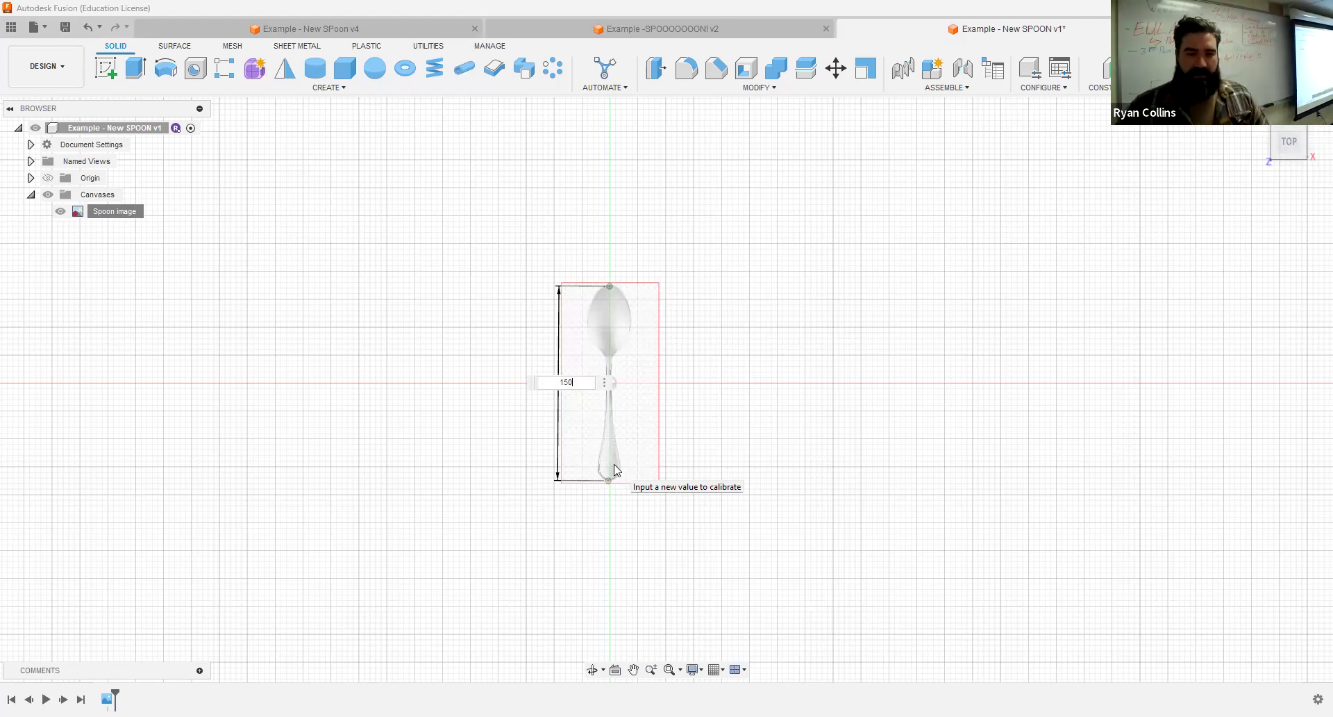
key(Return)
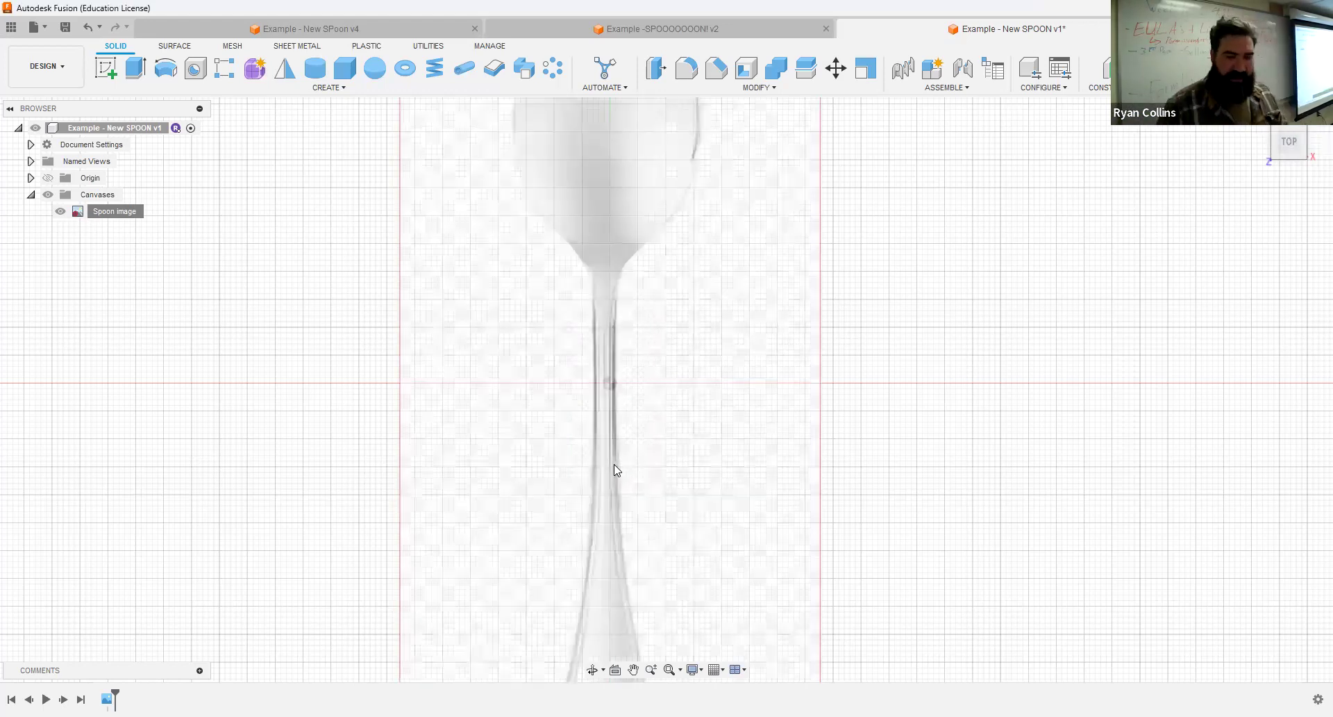
key(F6)
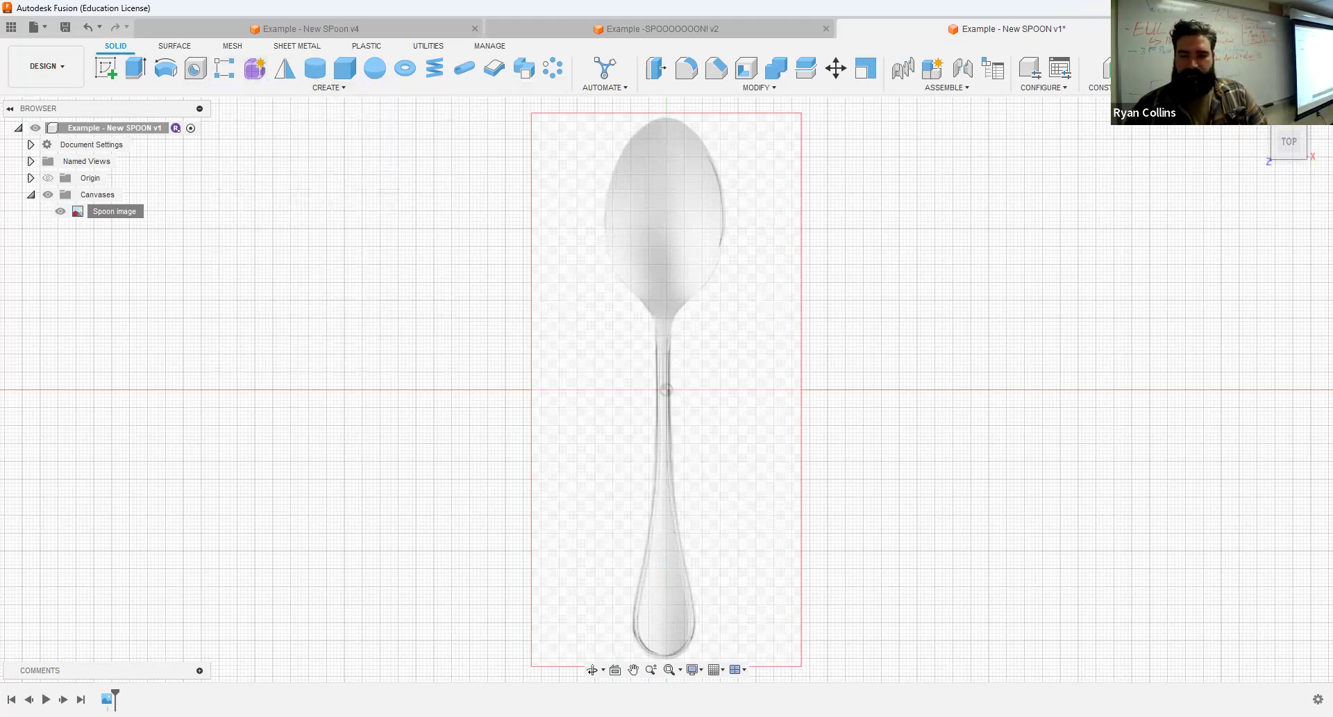
- Start a new form in the spoon design and check the finished spoon example for reference
click(257, 74)
mouse_move(901, 340)
shift+middle_down()
mouse_move(874, 329)
mouse_move(884, 319)
mouse_move(884, 330)
shift+middle_up()
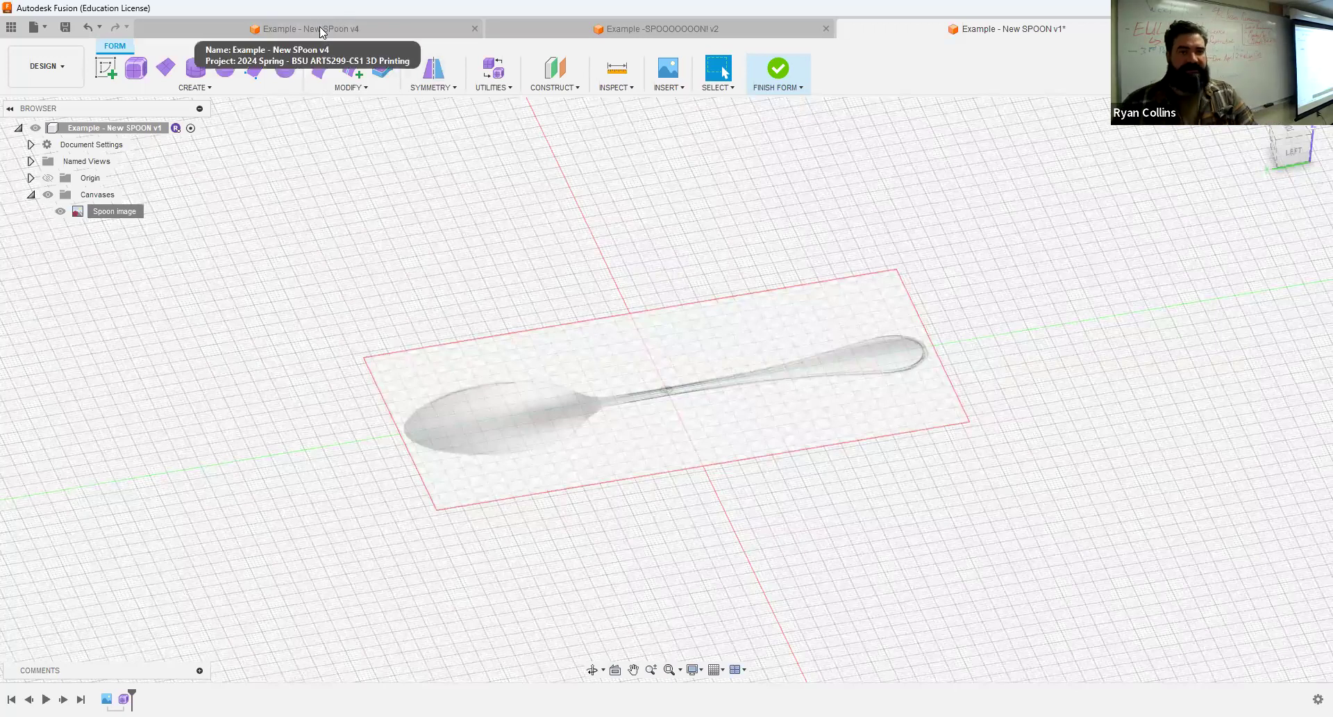
click(377, 29)
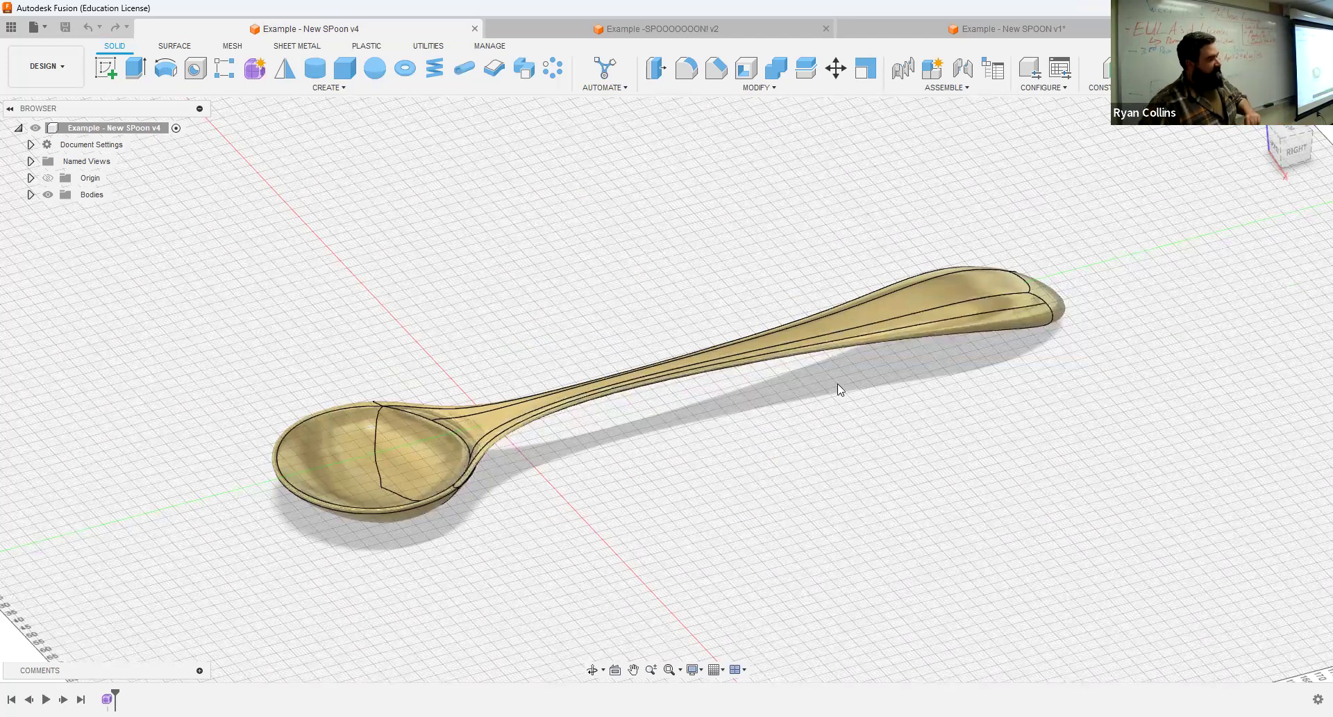
click(928, 35)
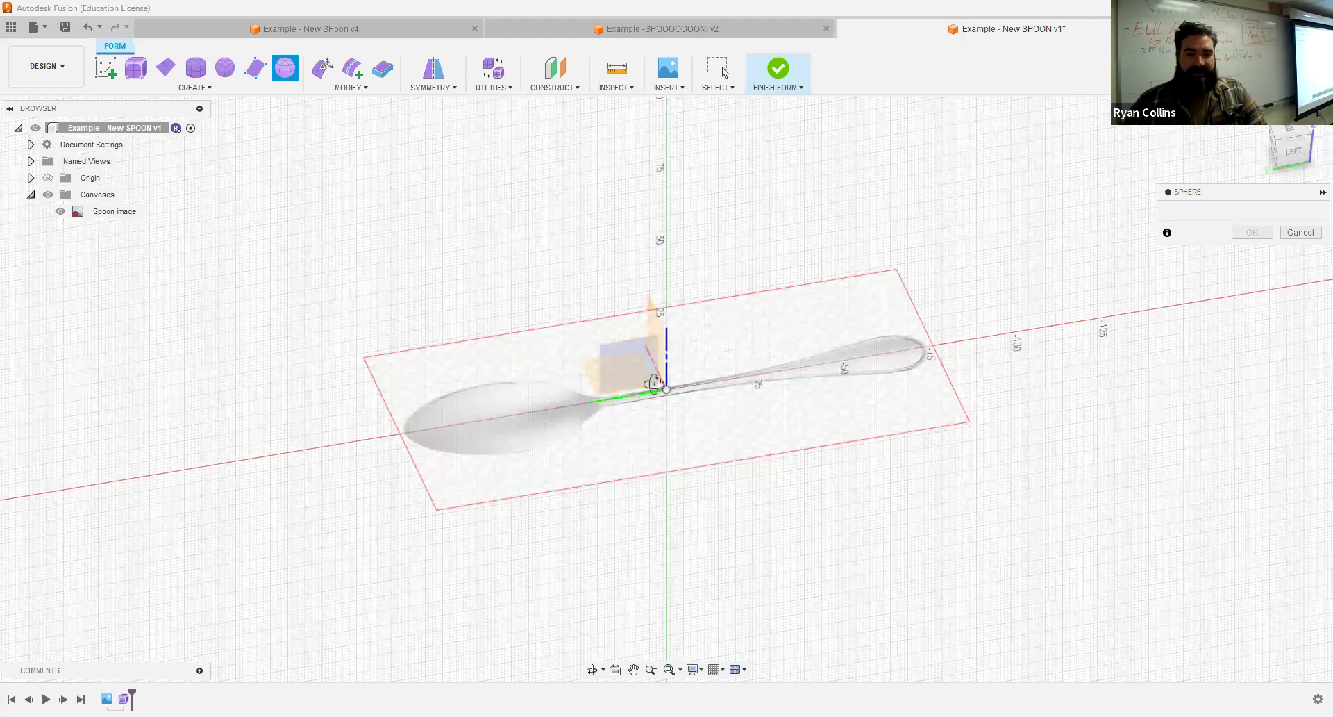
- Place a 33 mm diameter sphere on the canvas plane, centred on the bowl of the spoon image
click(654, 382)
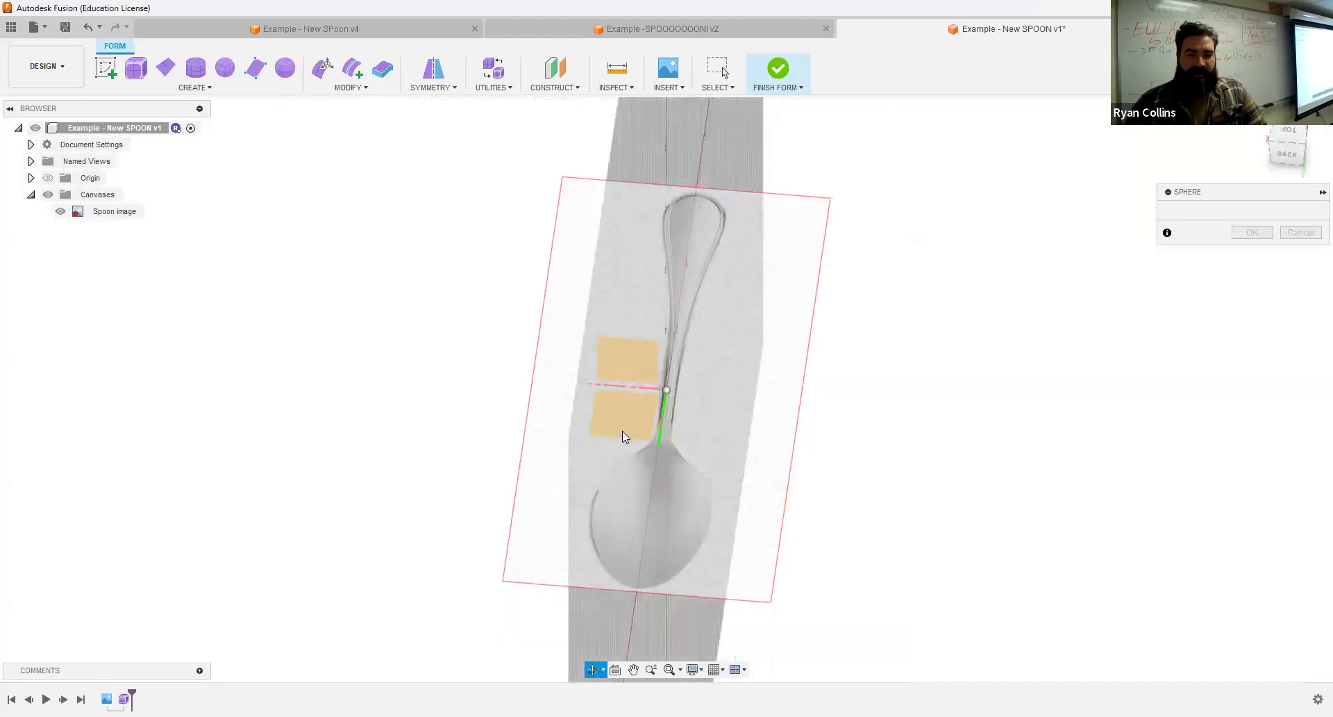
click(1288, 130)
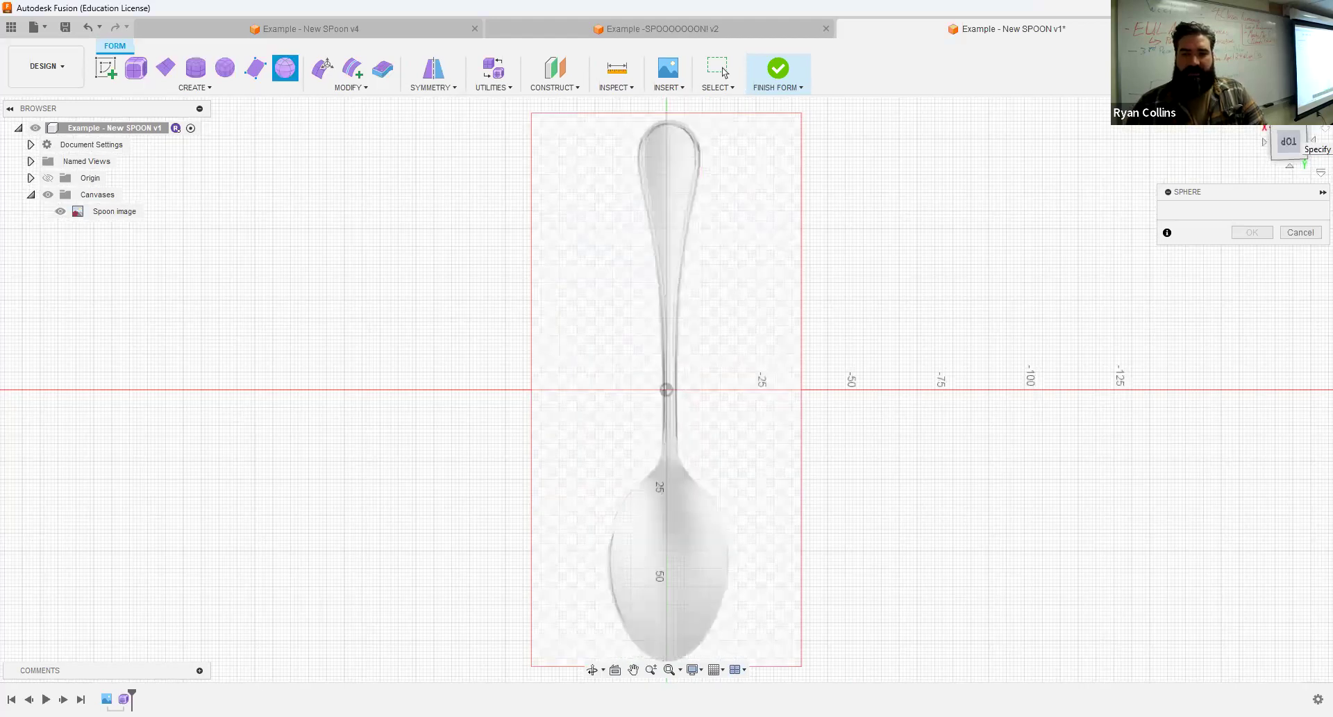
click(1314, 119)
click(1314, 120)
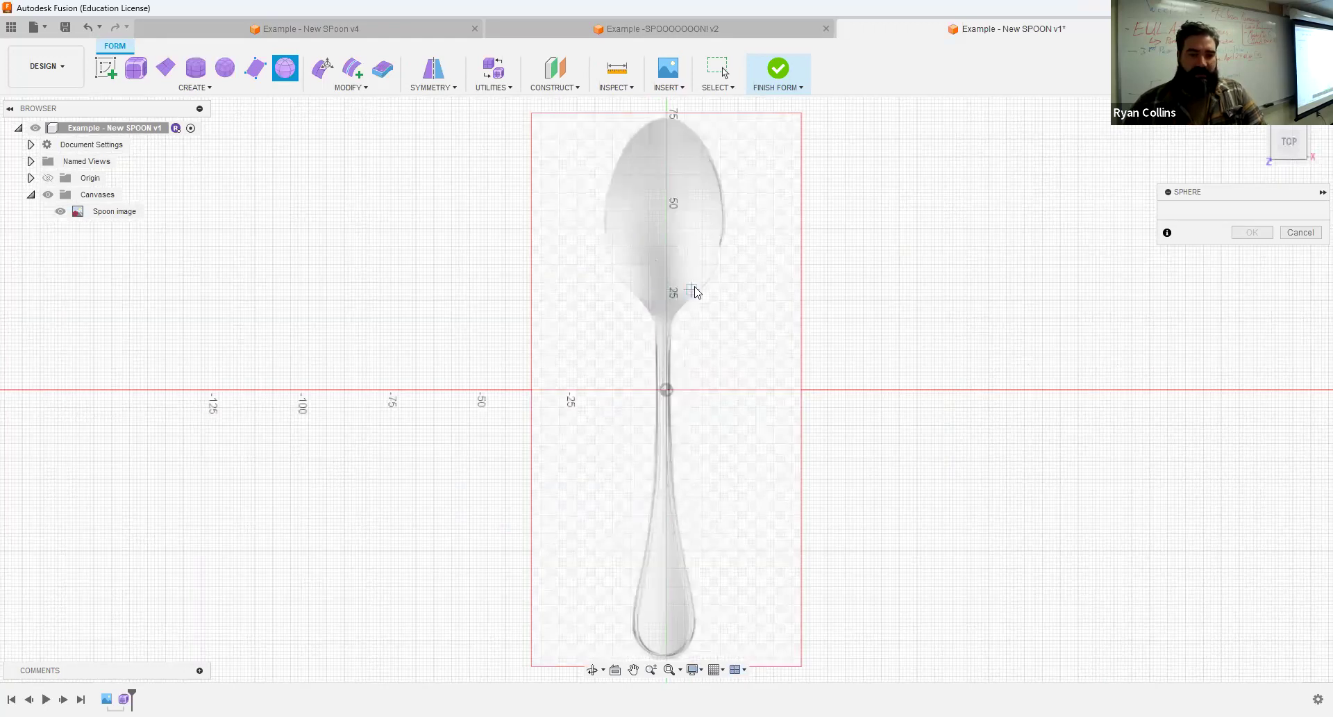
click(662, 226)
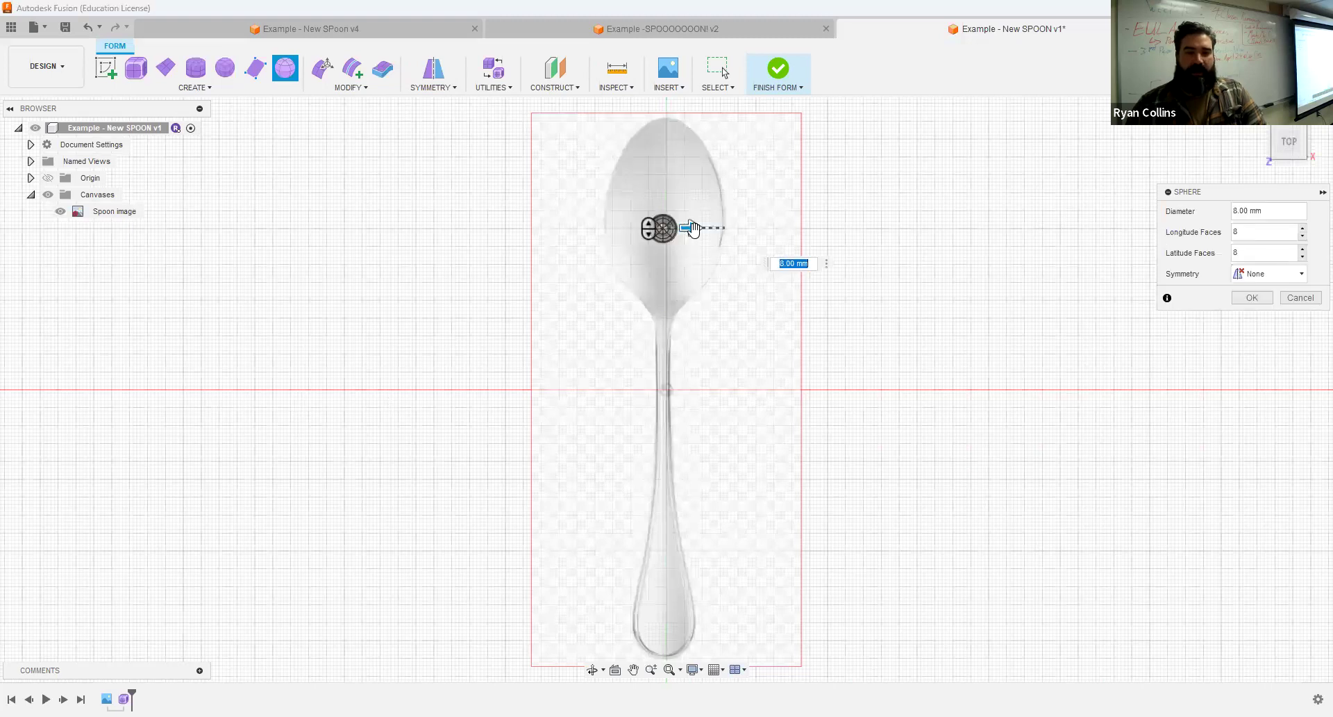
drag(693, 230, 737, 230)
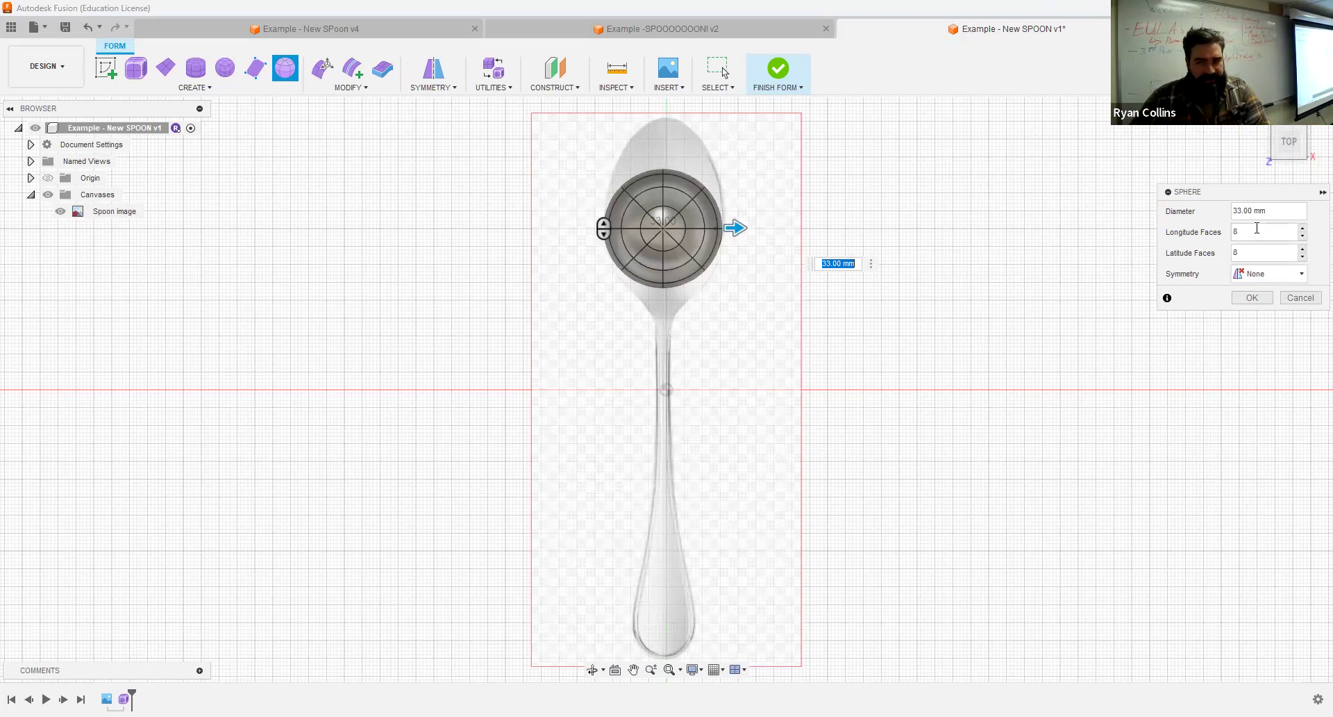
shift+middle_drag(922, 329, 1021, 232)
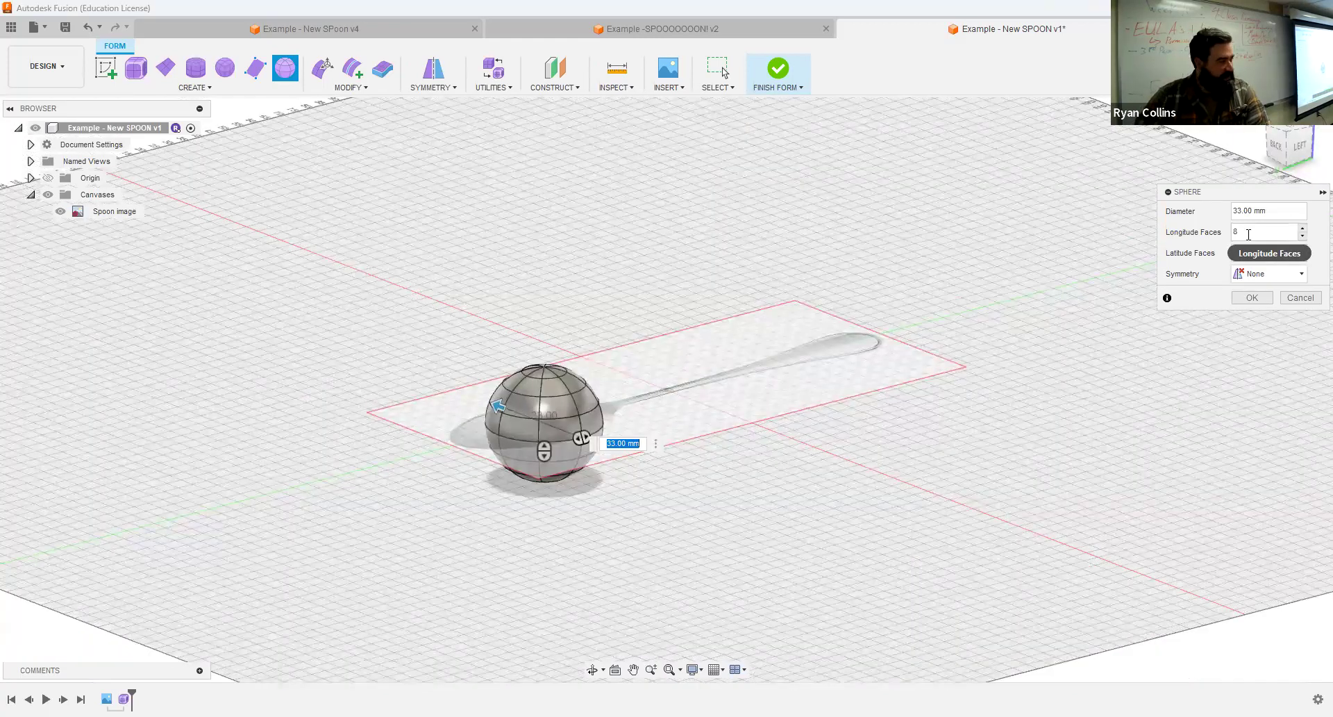
- Set both the longitude and latitude faces of the sphere to 6
click(1248, 234)
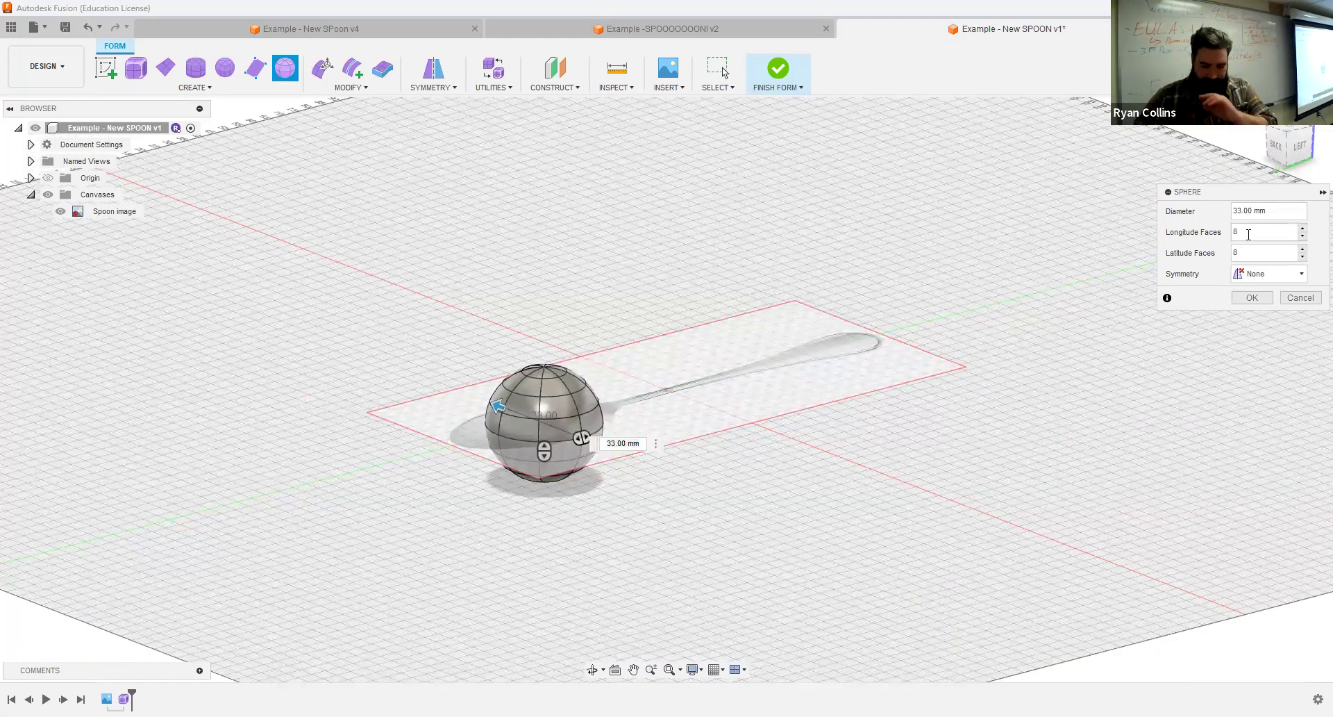
double_click(1244, 232)
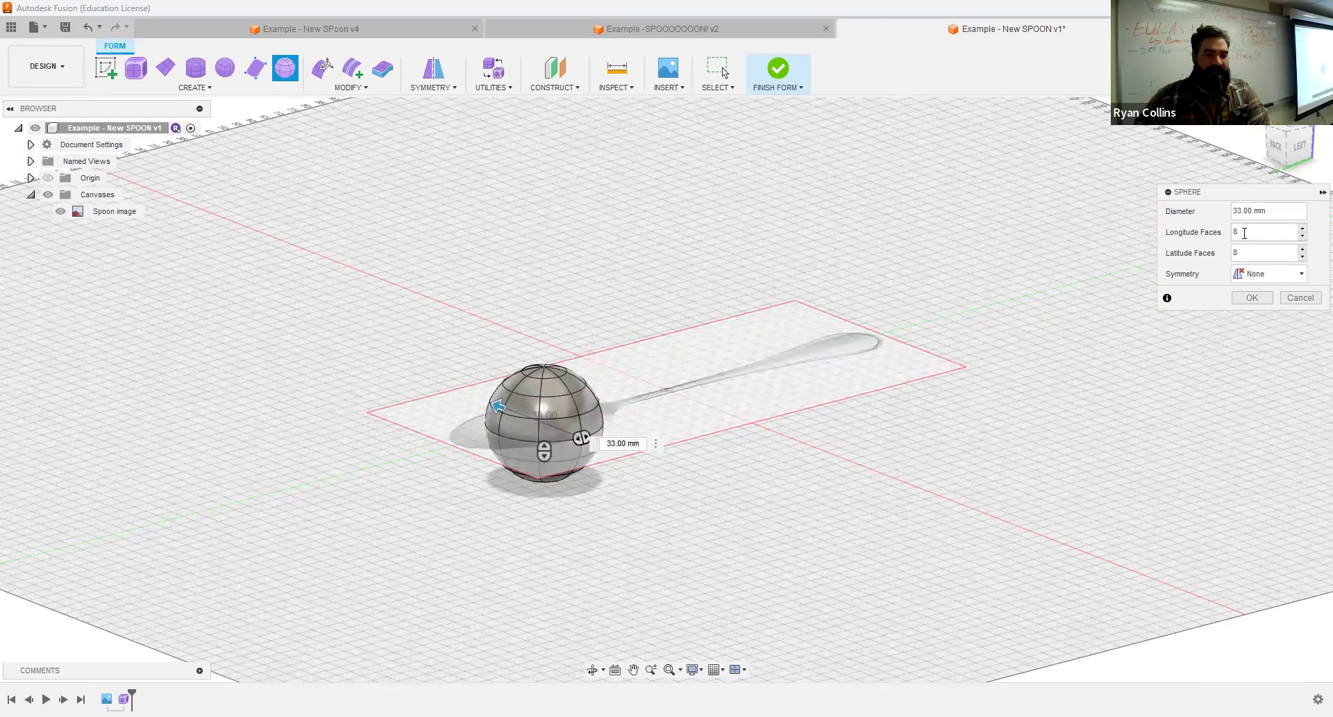
drag(1245, 232, 1229, 233)
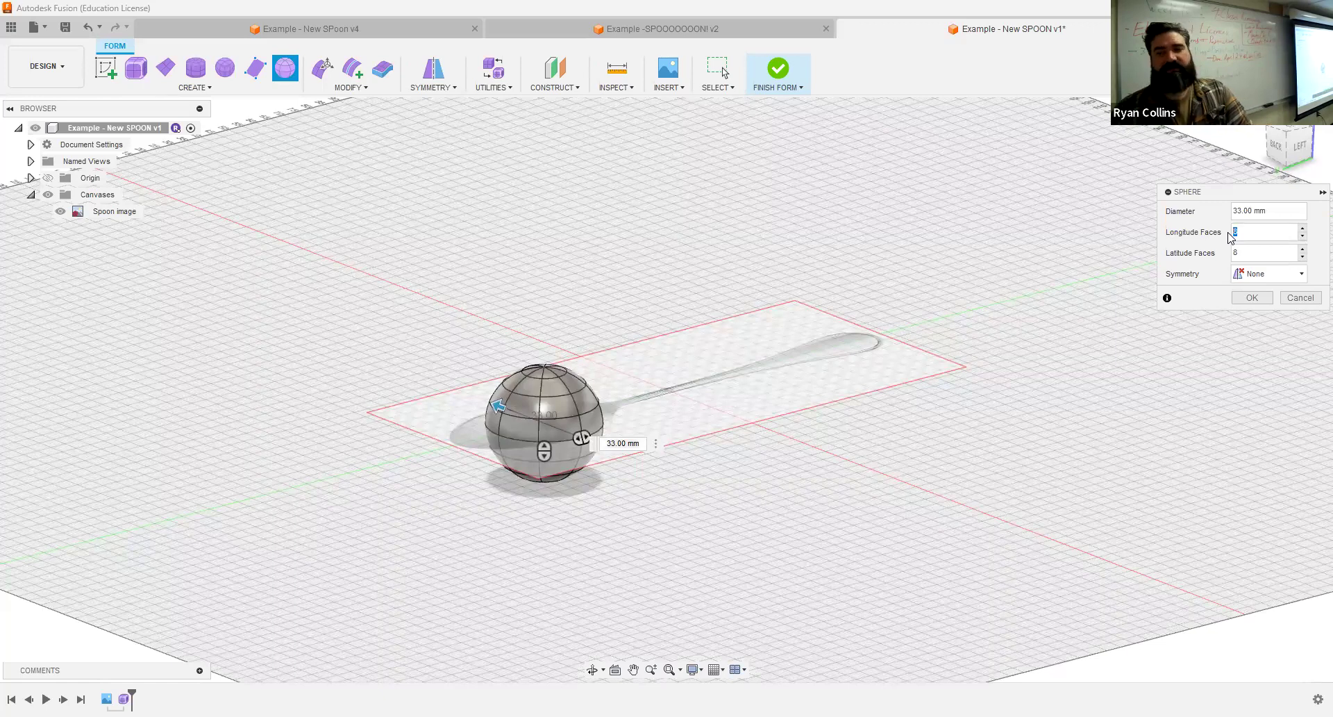
text(6)
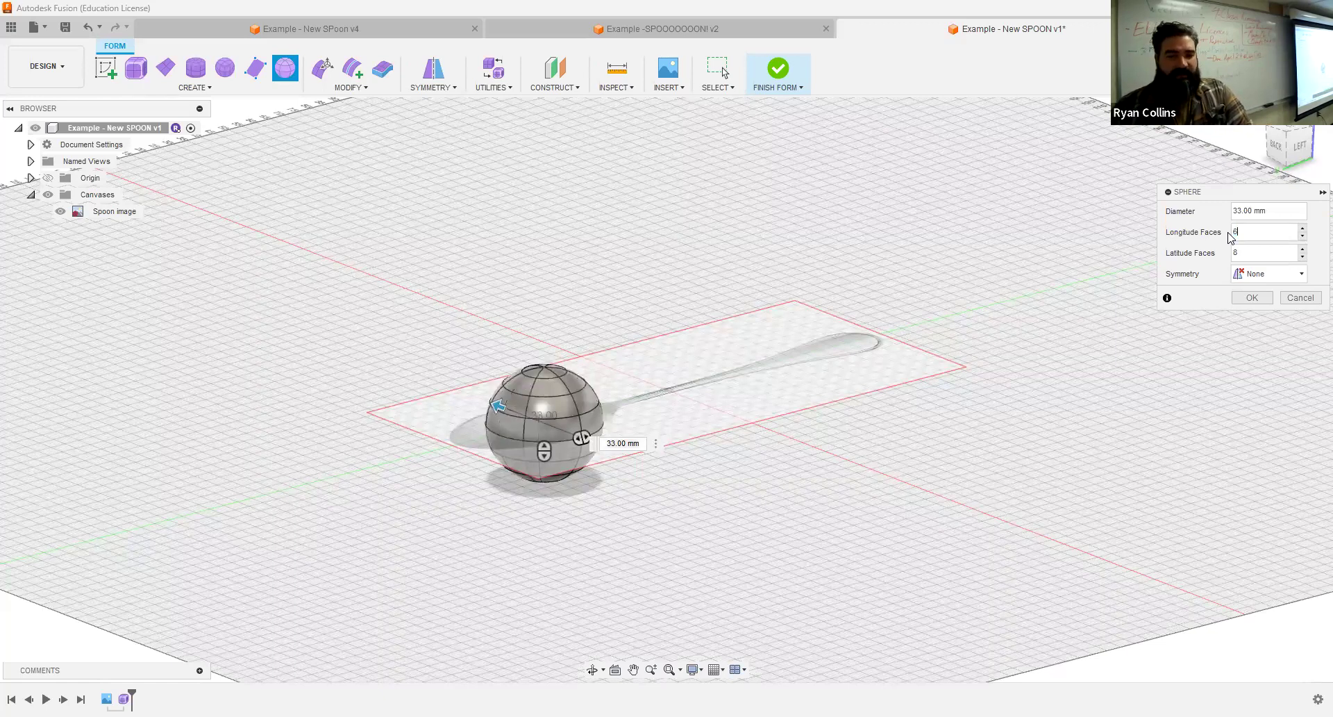
key(Tab)
text(6)
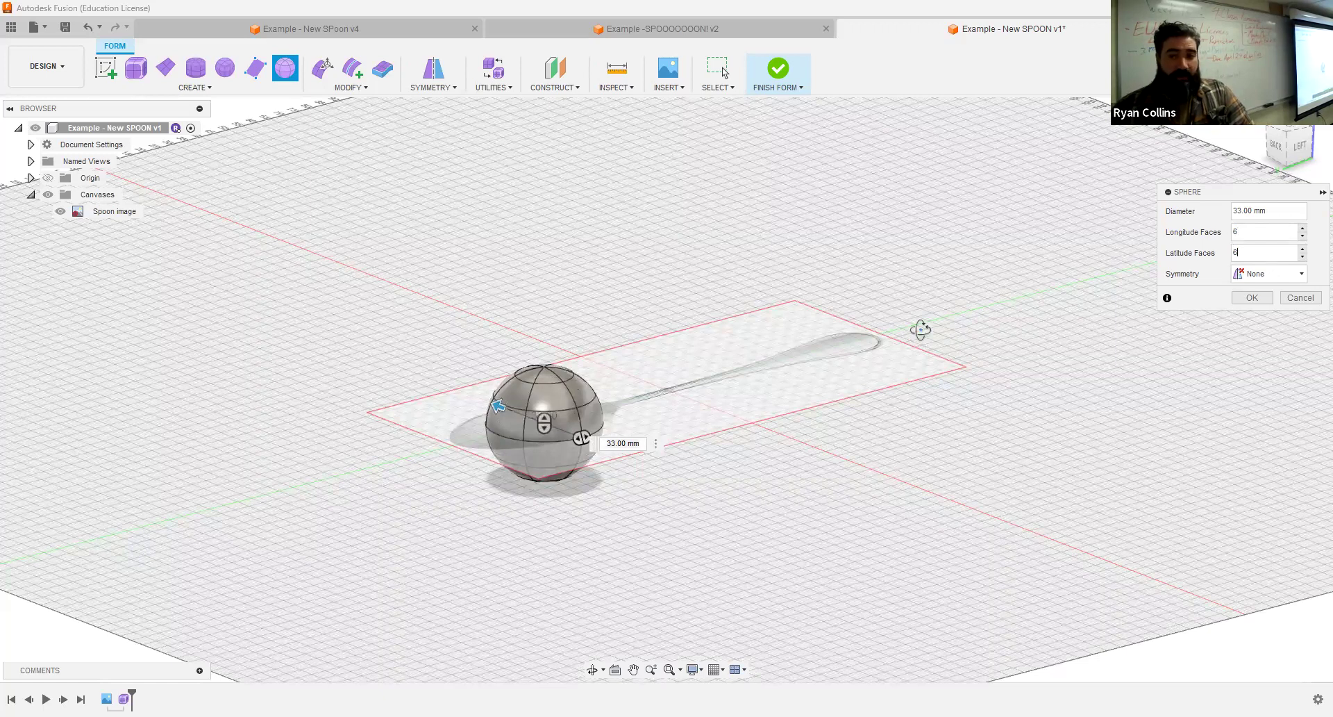
- Try the sphere with 4 longitude and 4 latitude faces, and with 3 longitude faces
double_click(1233, 235)
text(4)
key(Tab)
text(4)
shift+middle_drag(996, 328, 959, 382)
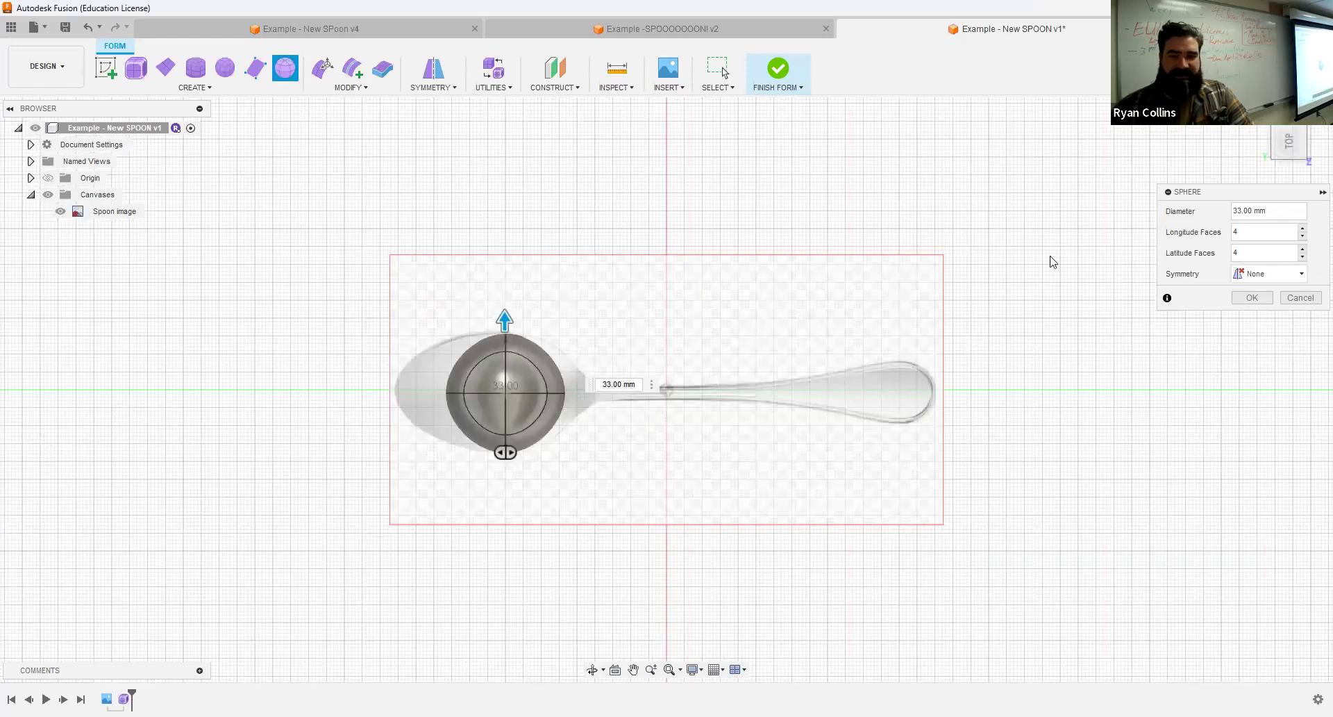
double_click(1248, 233)
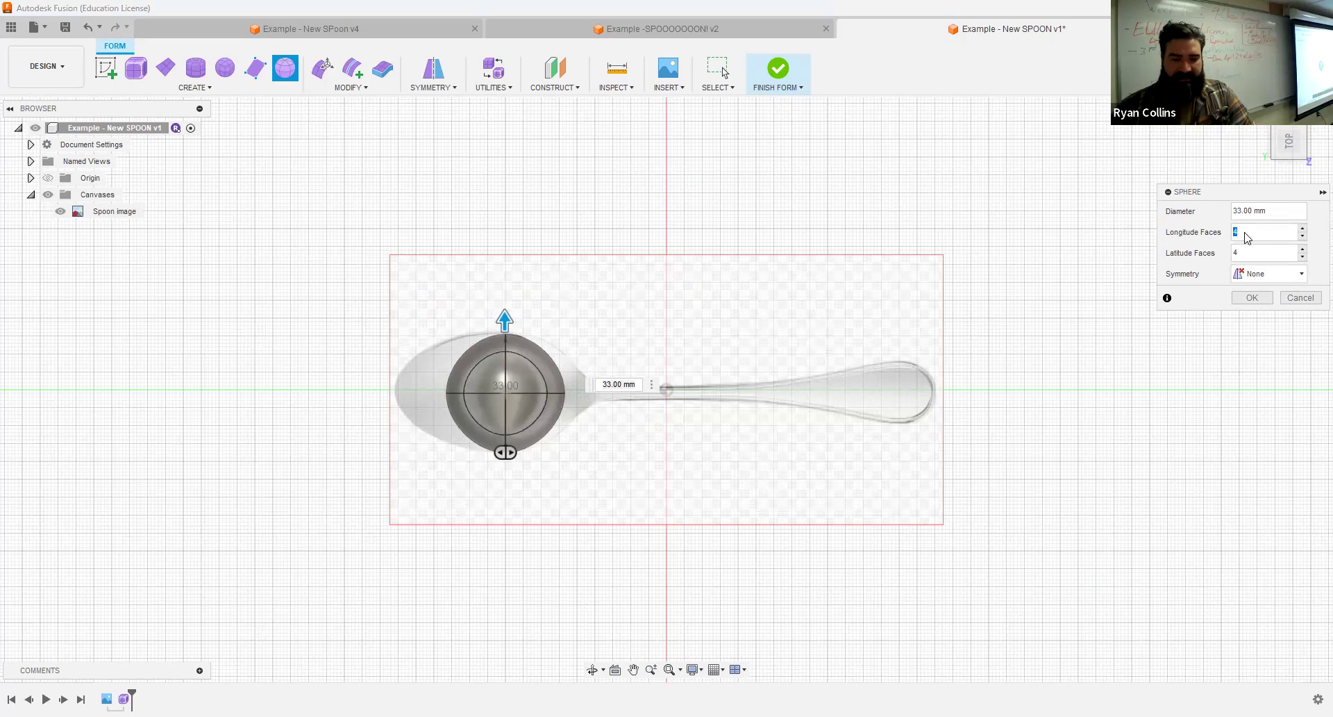
text(3)
key(Tab)
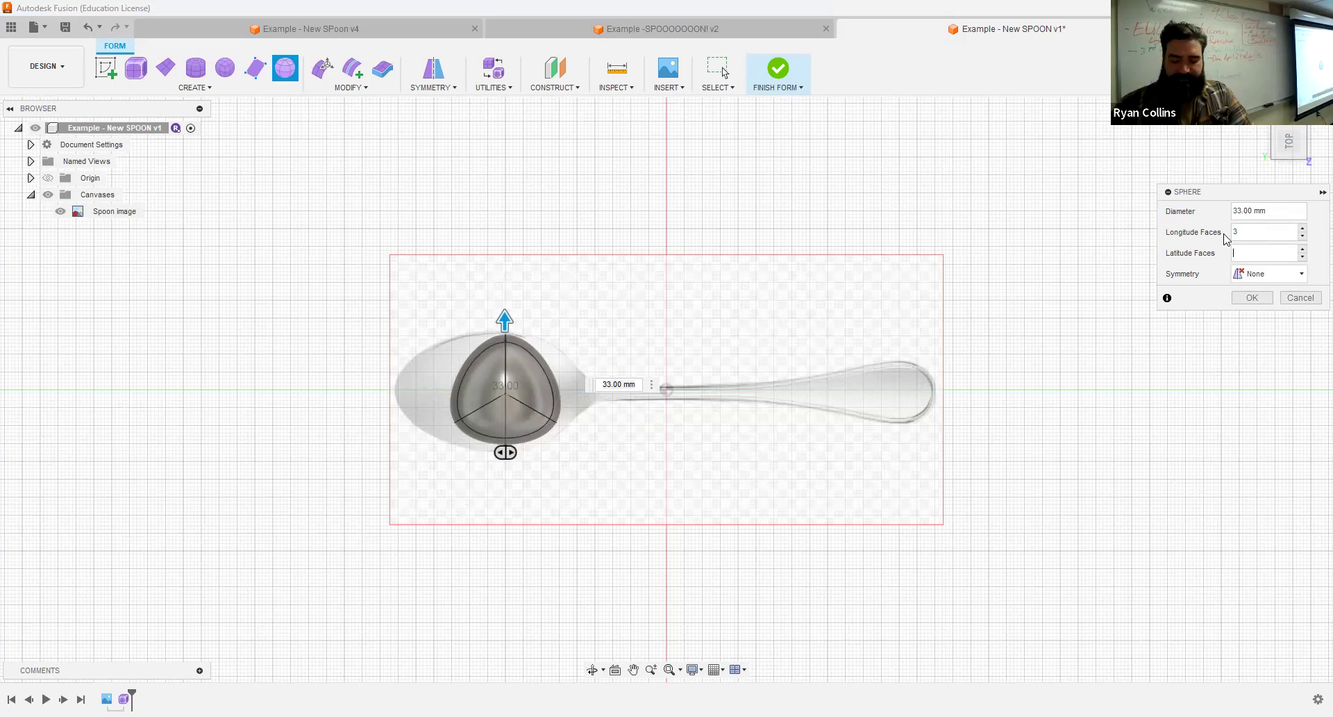
- Return the sphere to 6 longitude and 6 latitude faces and create it
key(BackSpace)
text(6)
key(shift+Tab)
text(6)
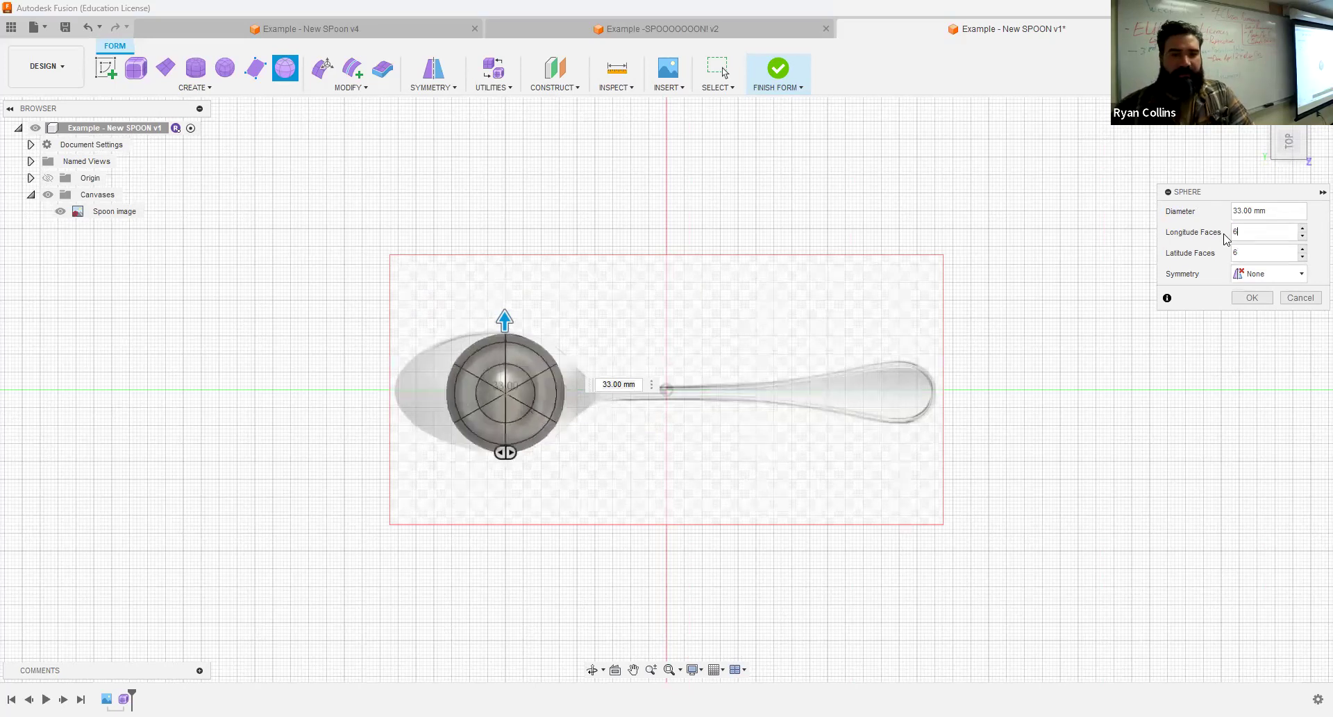
click(1252, 298)
- Delete all faces in the upper half of the sphere above the canvas plane, leaving an open bowl
shift+middle_drag(724, 258, 667, 298)
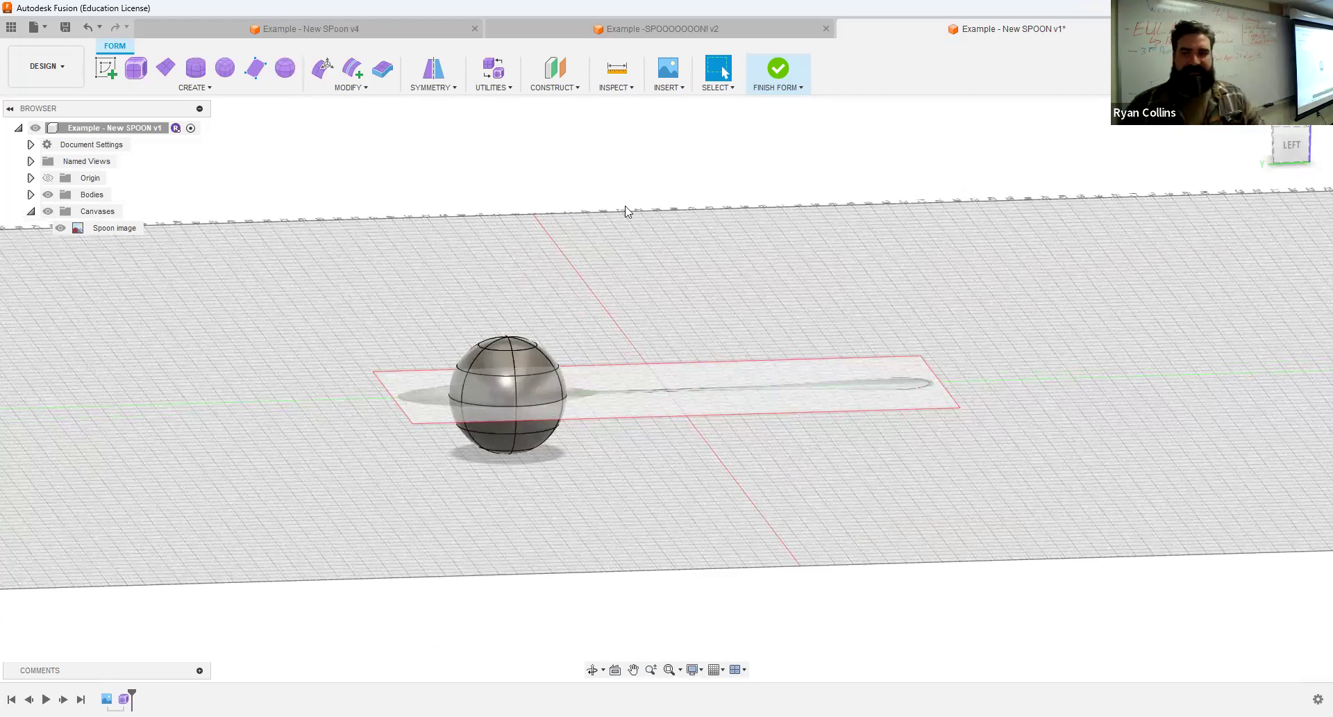
click(1291, 146)
drag(579, 293, 401, 375)
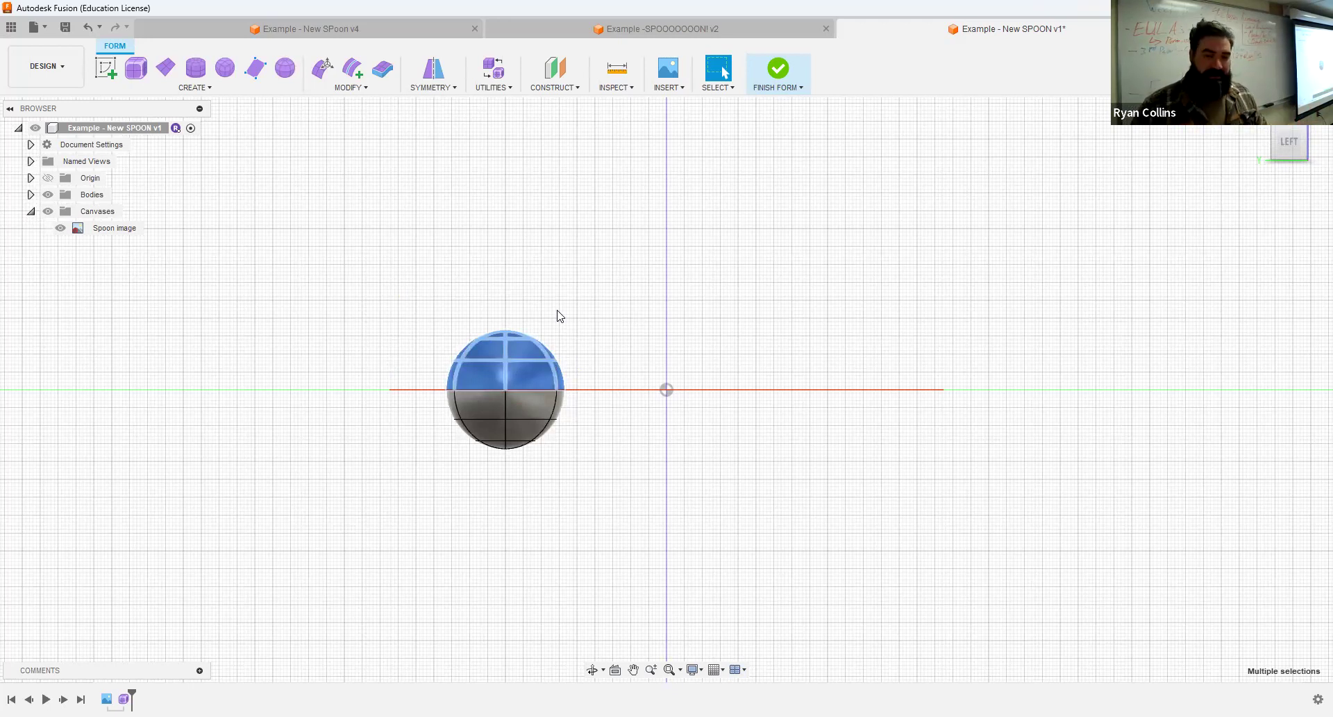
key(Delete)
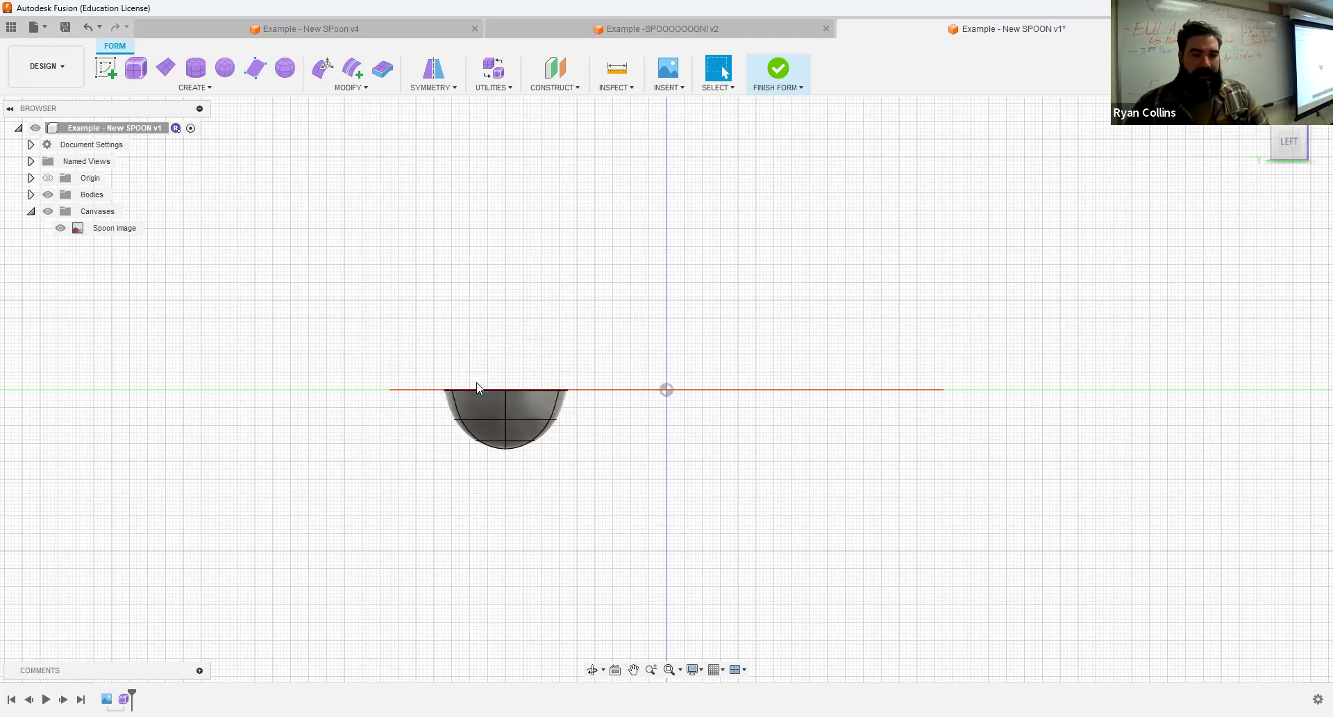
scroll(476, 382, up, 4)
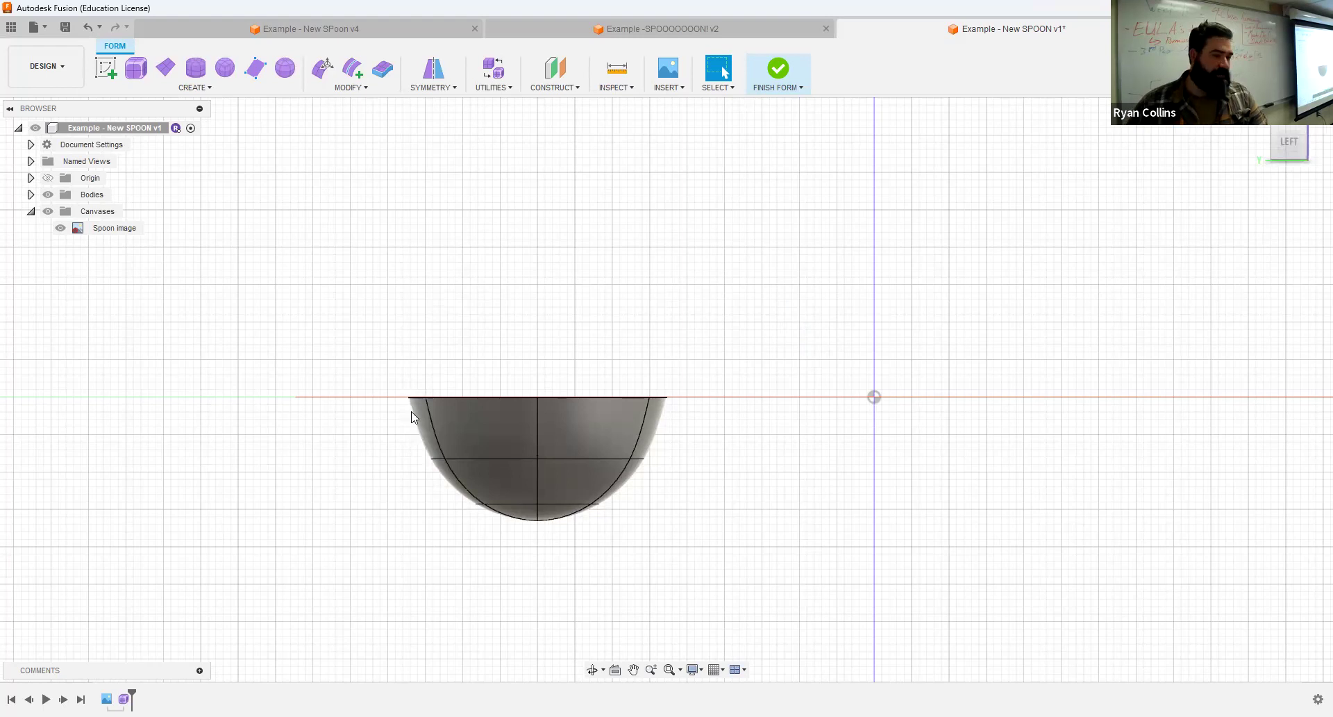
shift+middle_drag(541, 271, 525, 376)
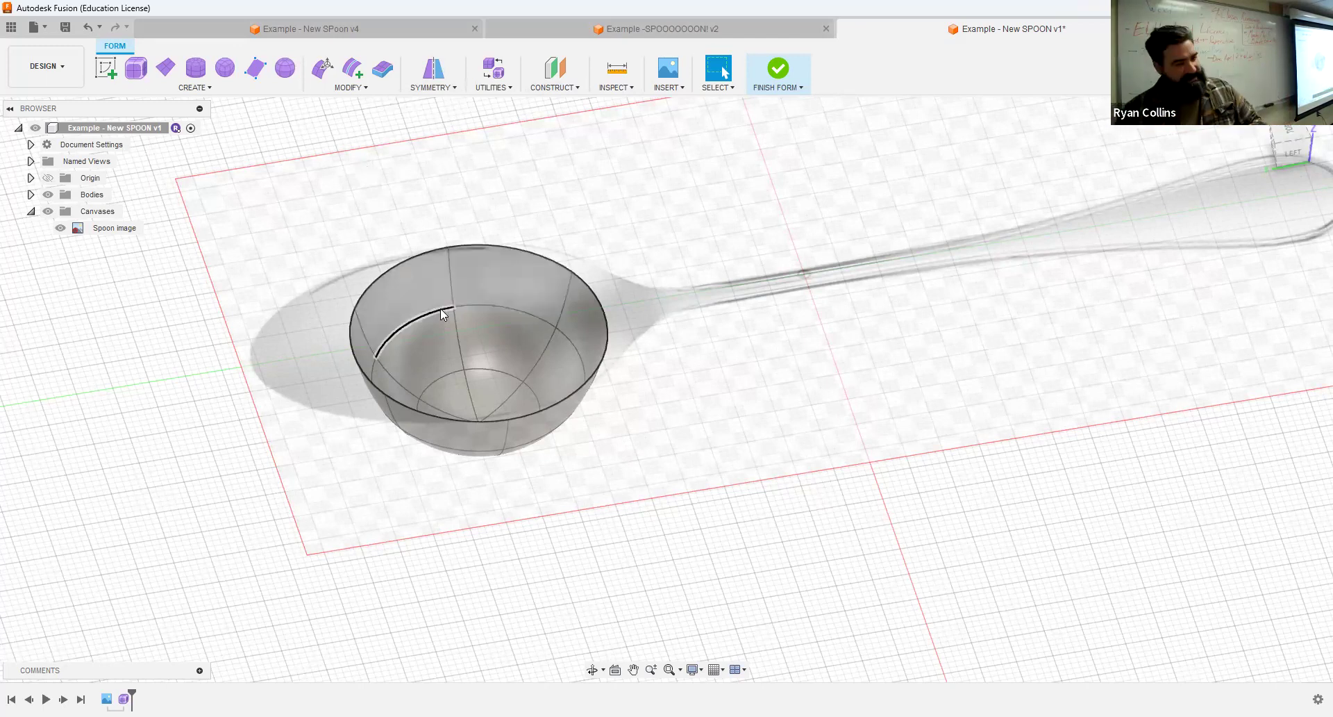
- Finish the form and select its body in the Bodies folder
click(783, 74)
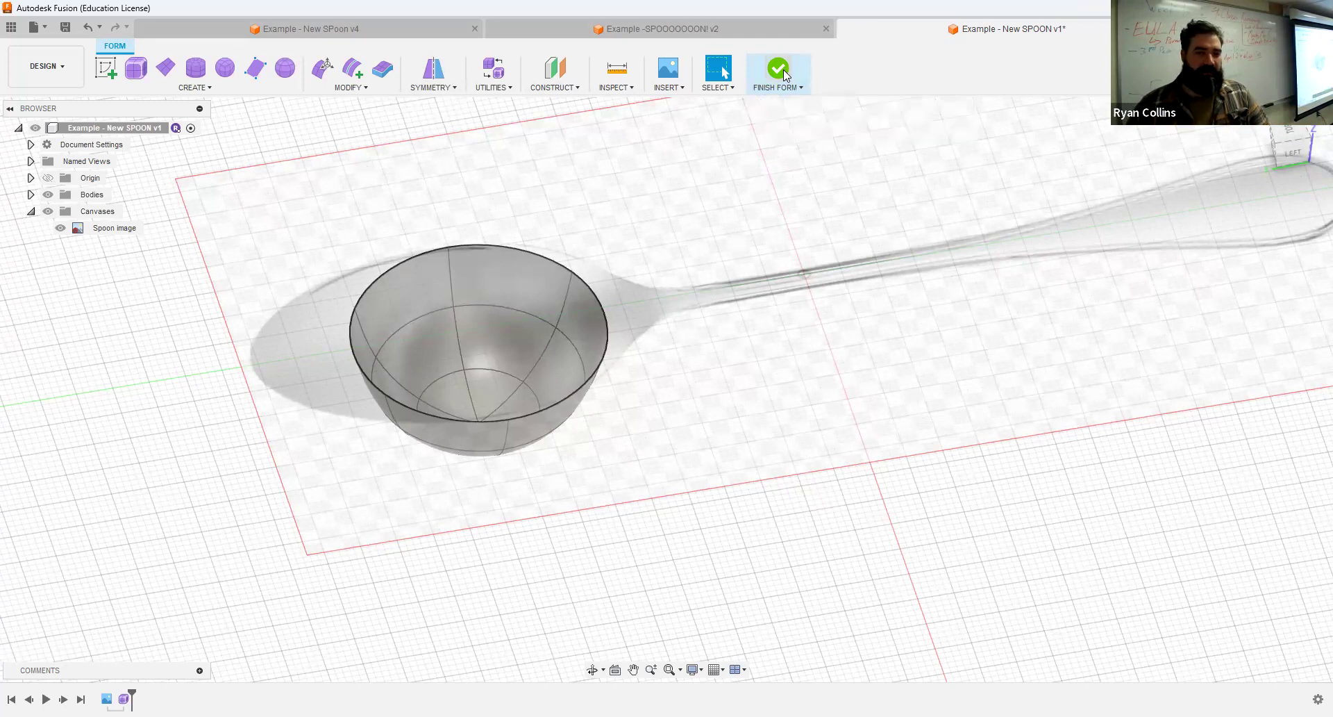
click(31, 194)
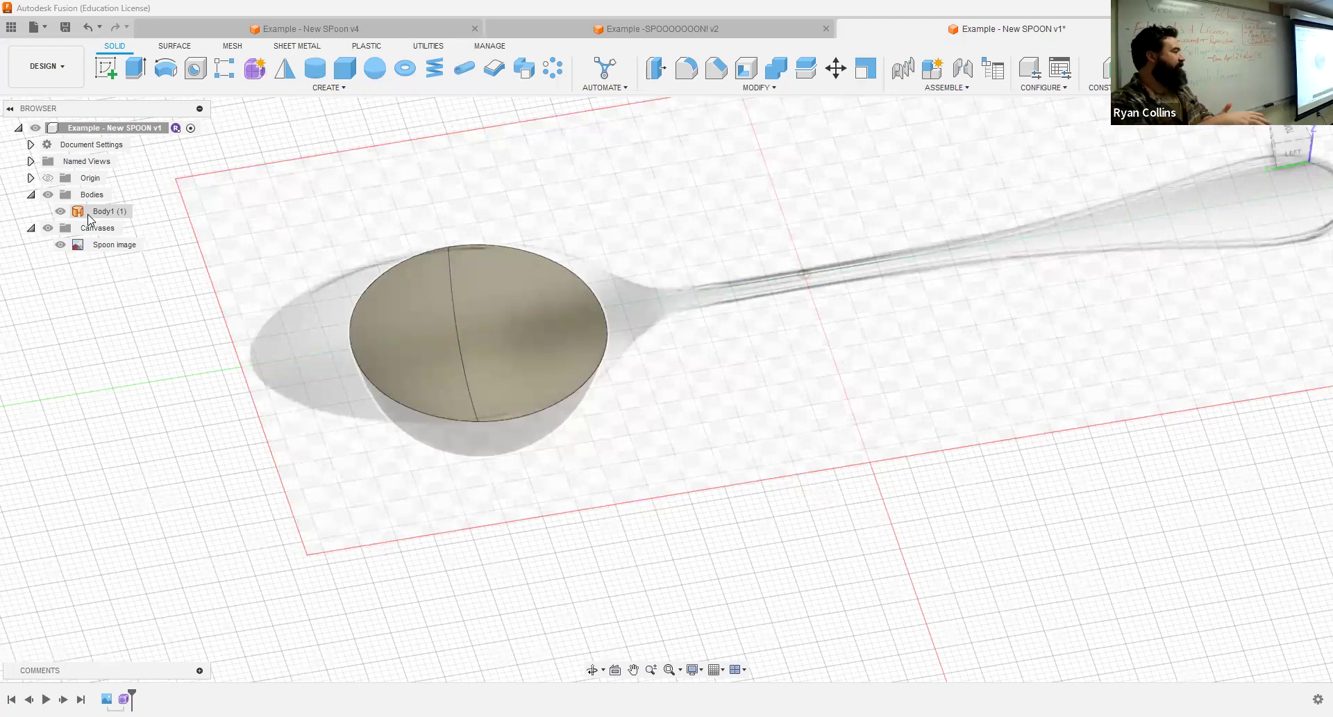
click(88, 214)
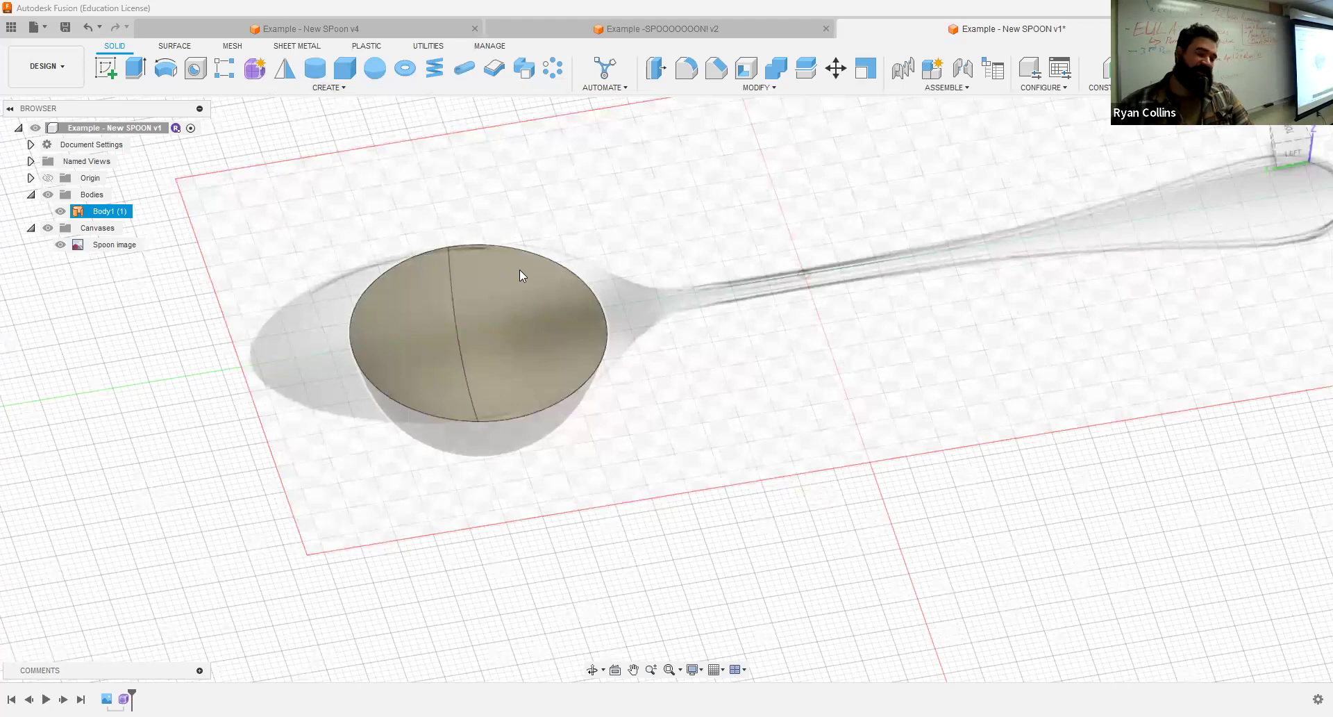
shift+middle_drag(687, 449, 556, 424)
- Hide the spoon canvas and examine the inside and outside of the bowl surface
click(78, 245)
click(61, 244)
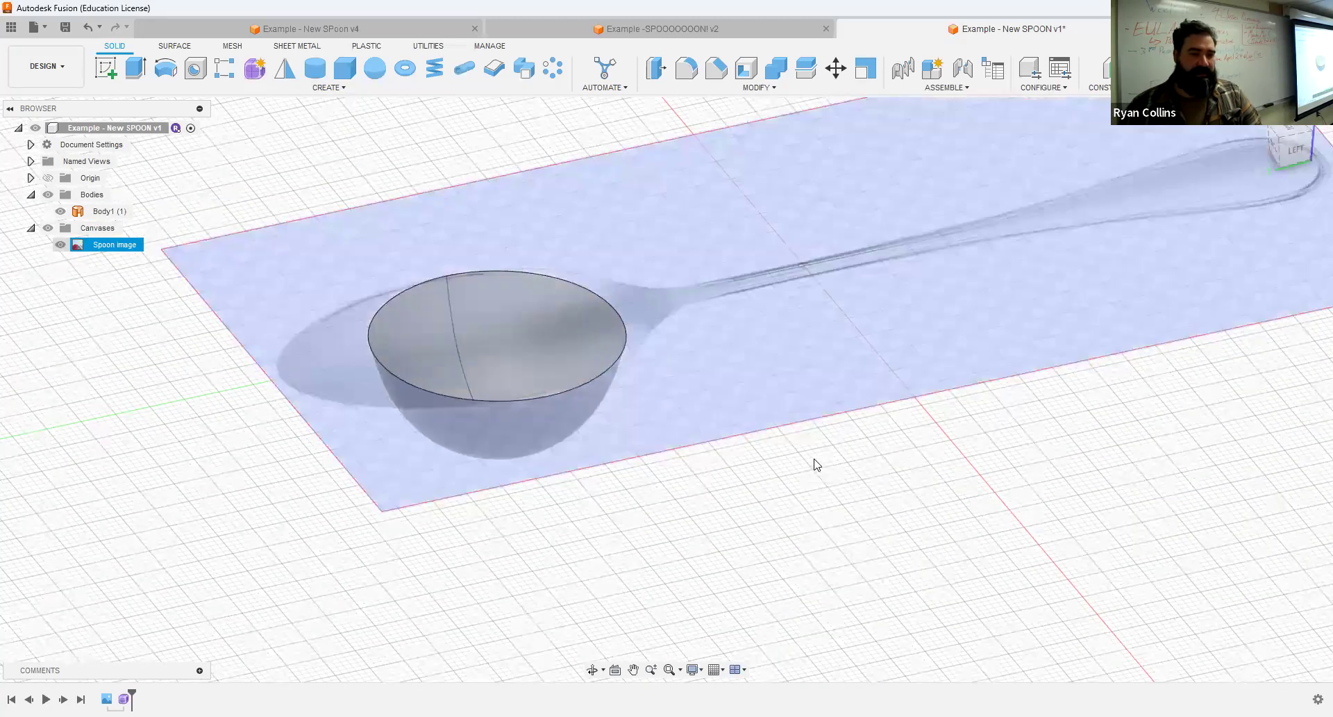
shift+middle_drag(804, 449, 680, 417)
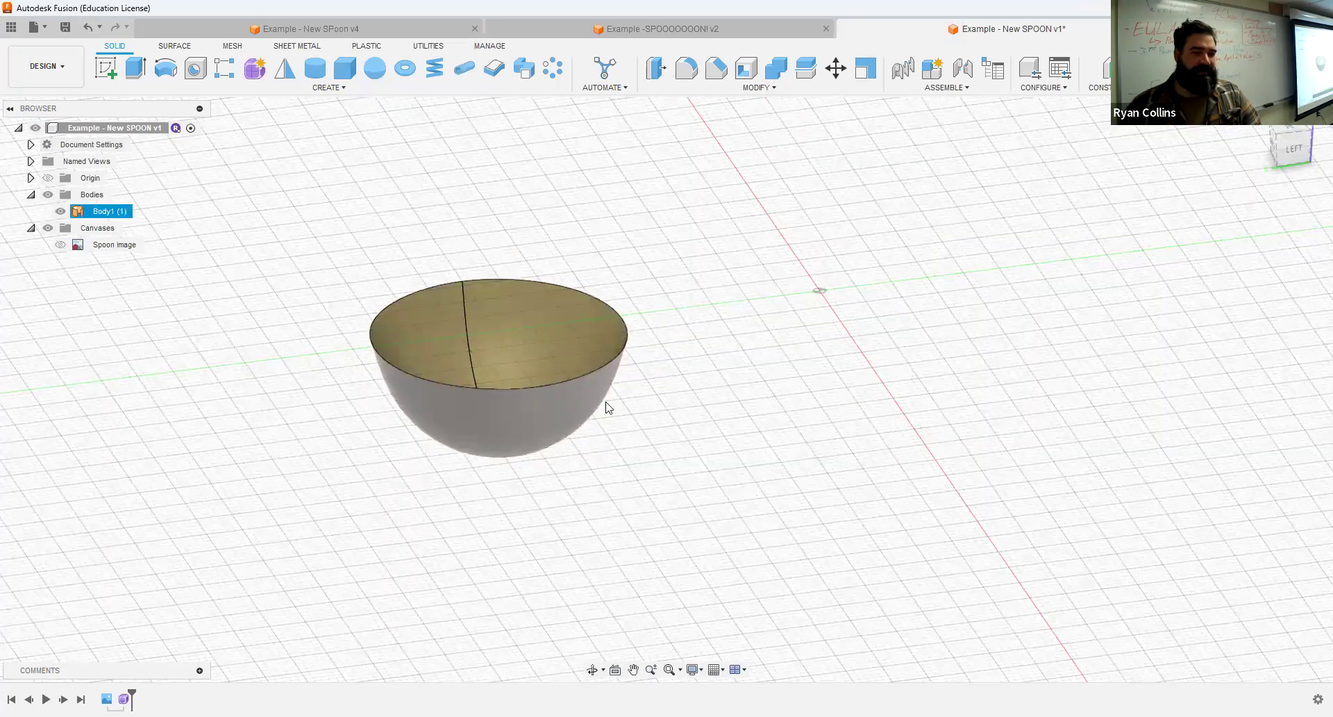
shift+middle_drag(681, 468, 664, 493)
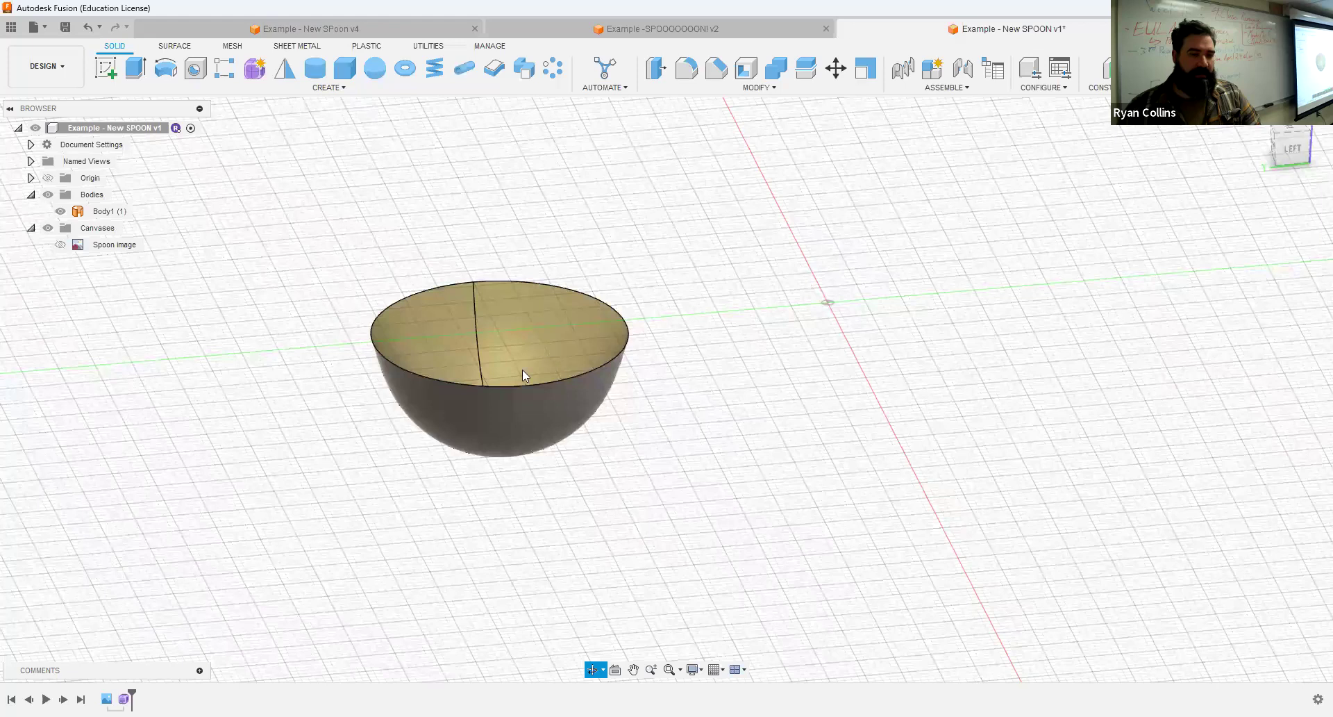
mouse_move(732, 389)
shift+middle_down()
mouse_move(774, 423)
mouse_move(481, 337)
mouse_move(715, 375)
mouse_move(679, 303)
shift+middle_up()
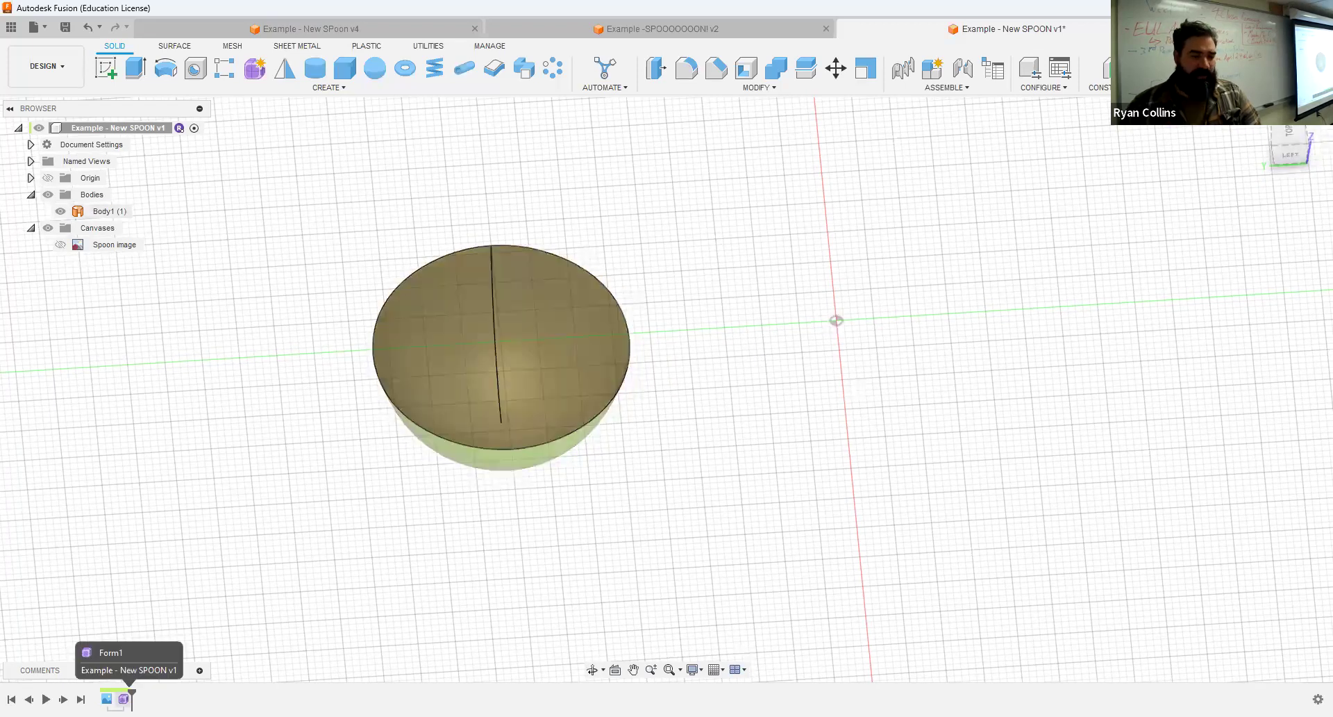
- Reopen the bowl form for editing and show the spoon canvas again
right_click(124, 699)
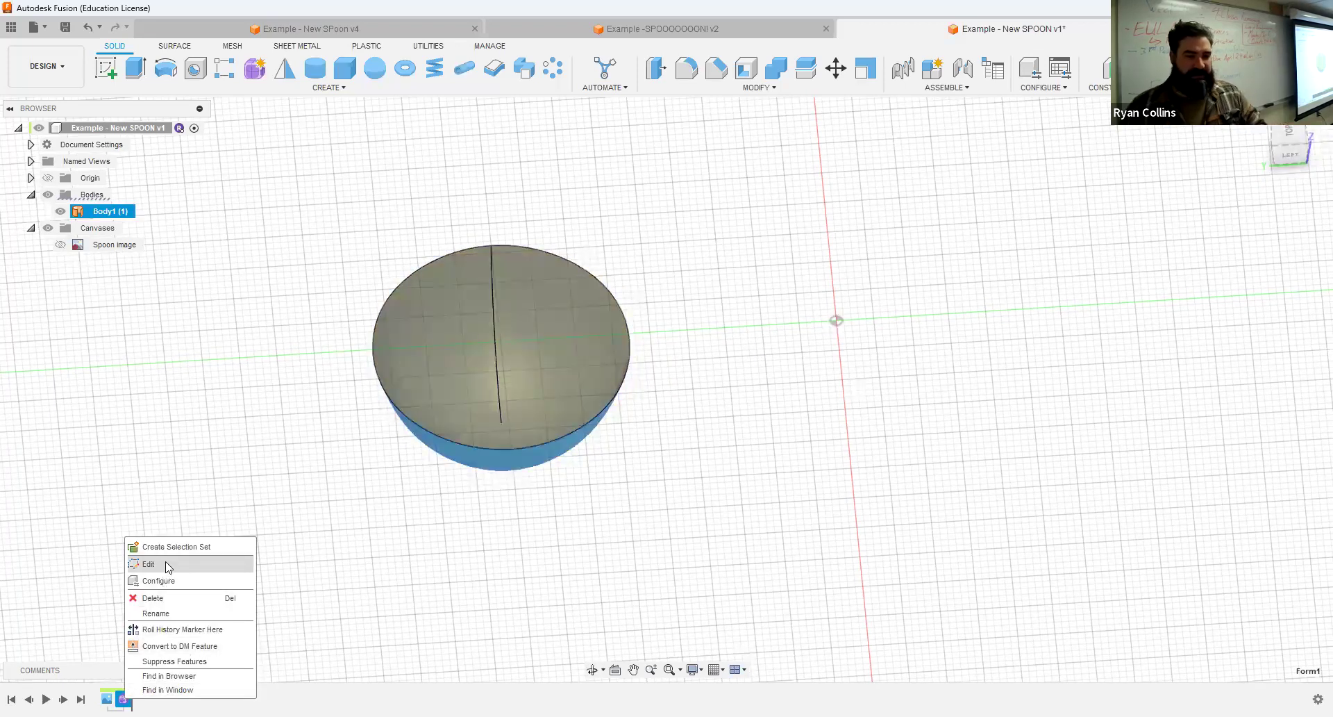
click(167, 564)
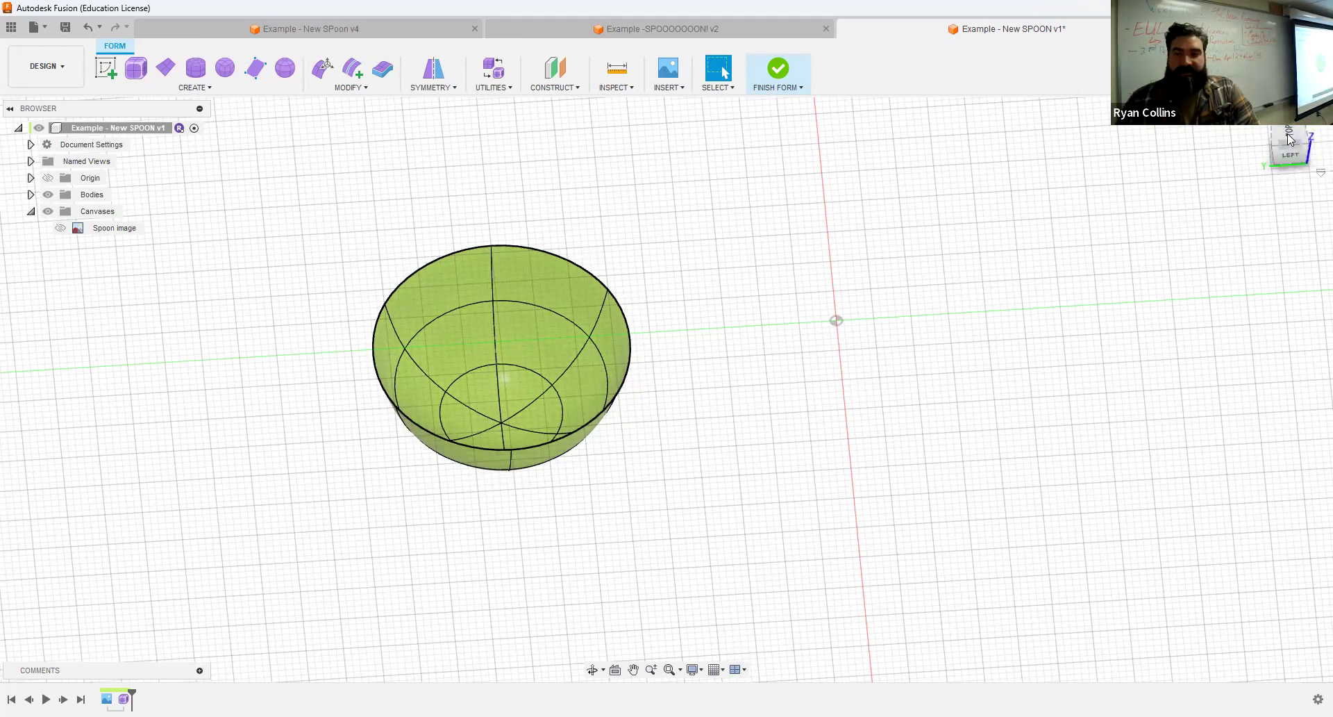
click(61, 228)
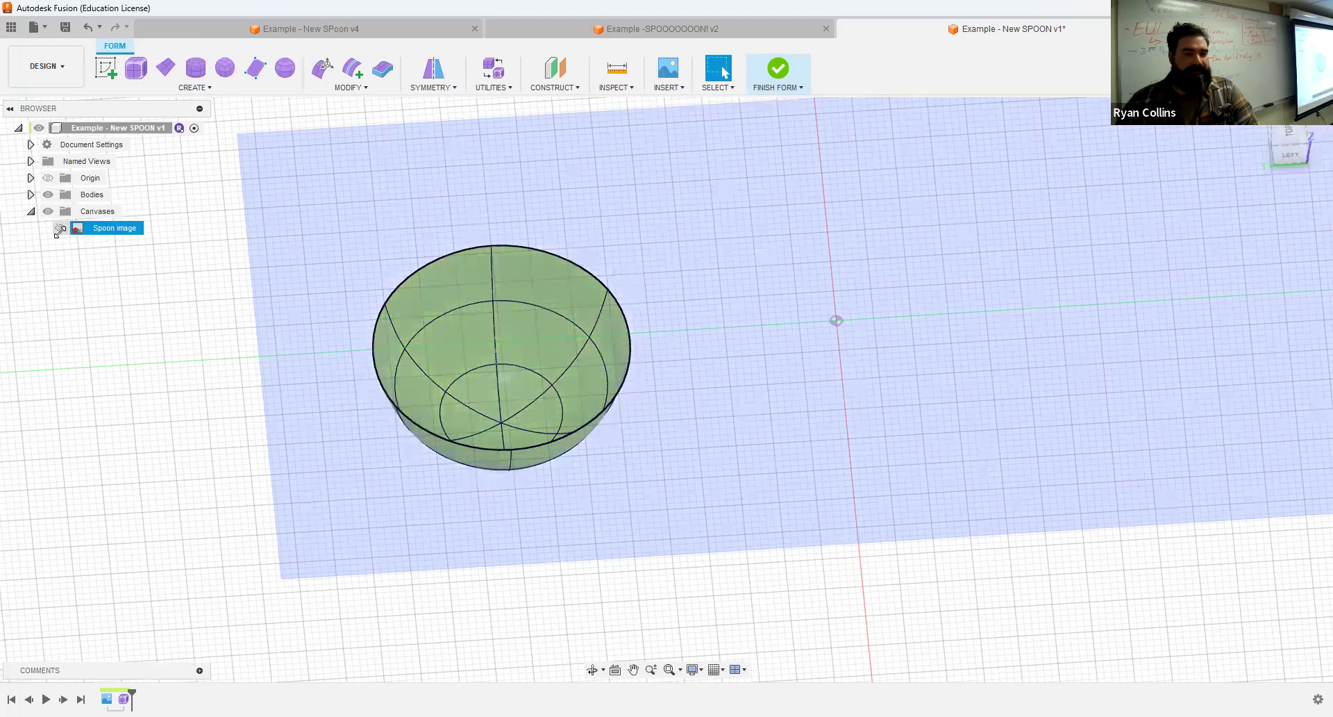
click(706, 252)
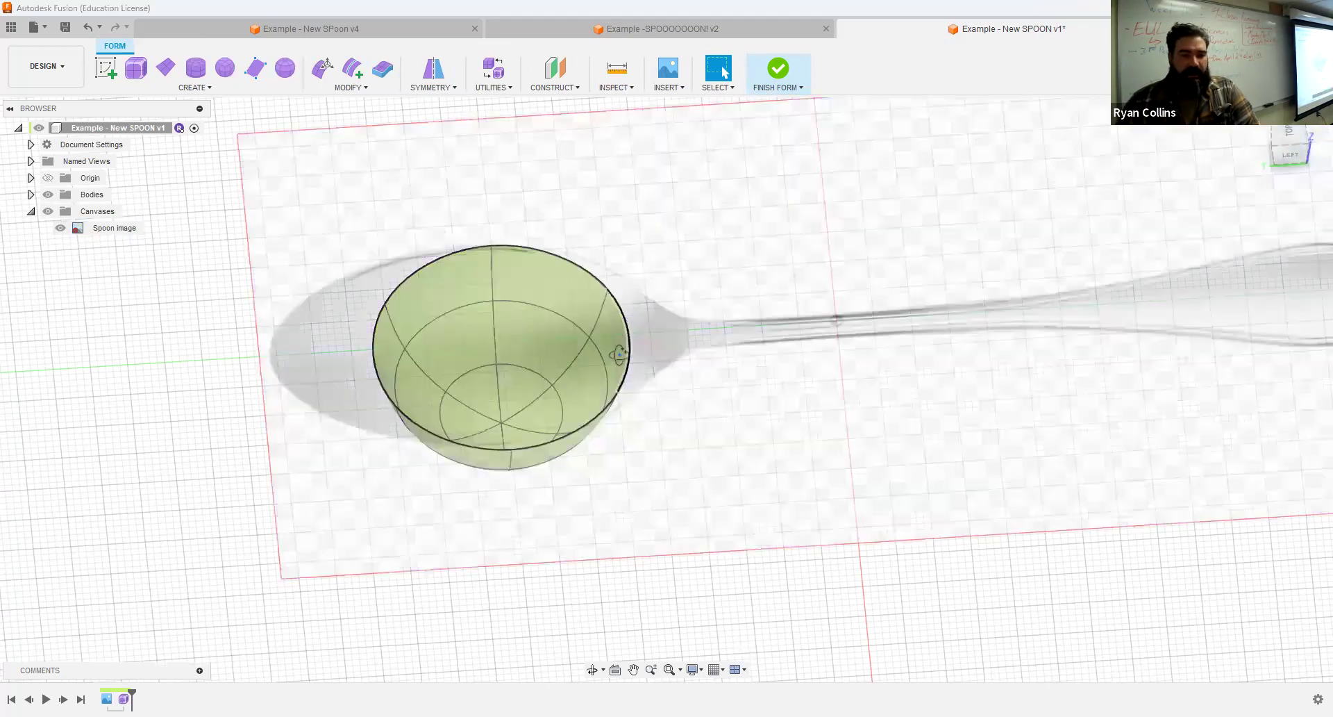
- Start Edit Form on the bowl from its left side and try selecting a single face and a vertex with all entity types allowed
shift+middle_drag(619, 354, 634, 327)
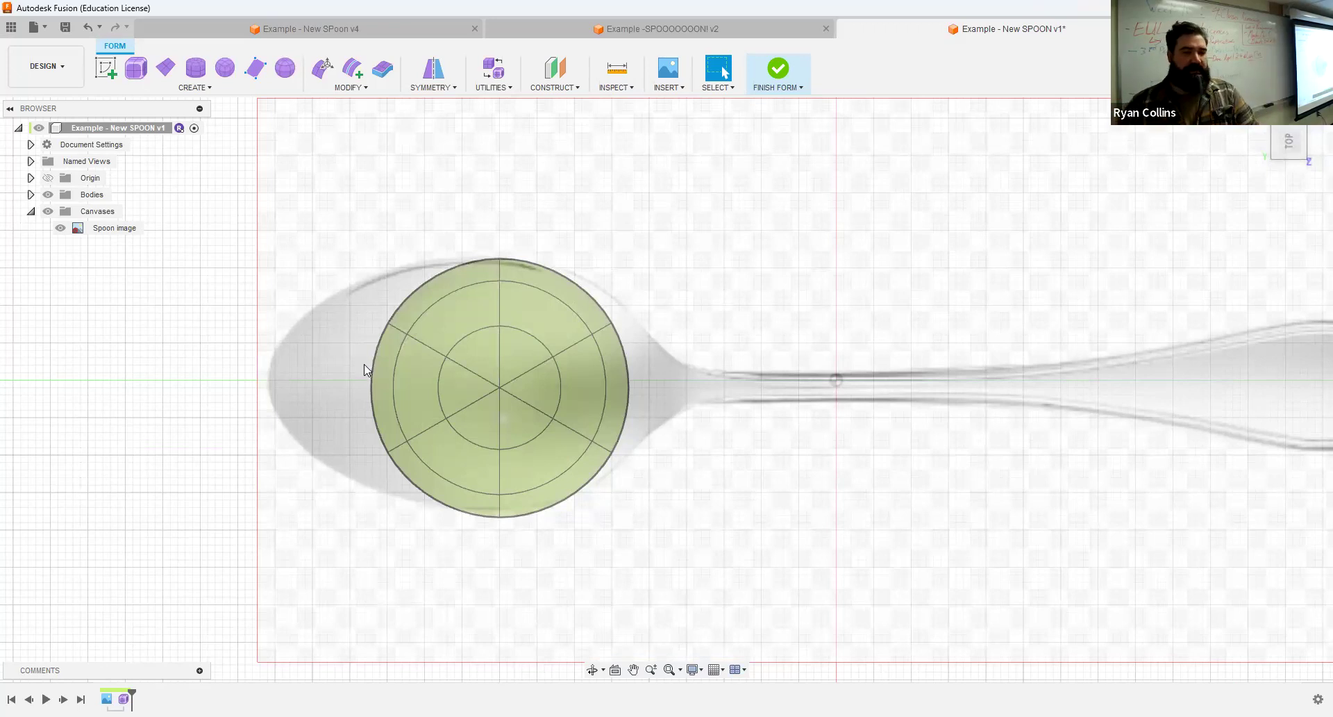
click(420, 385)
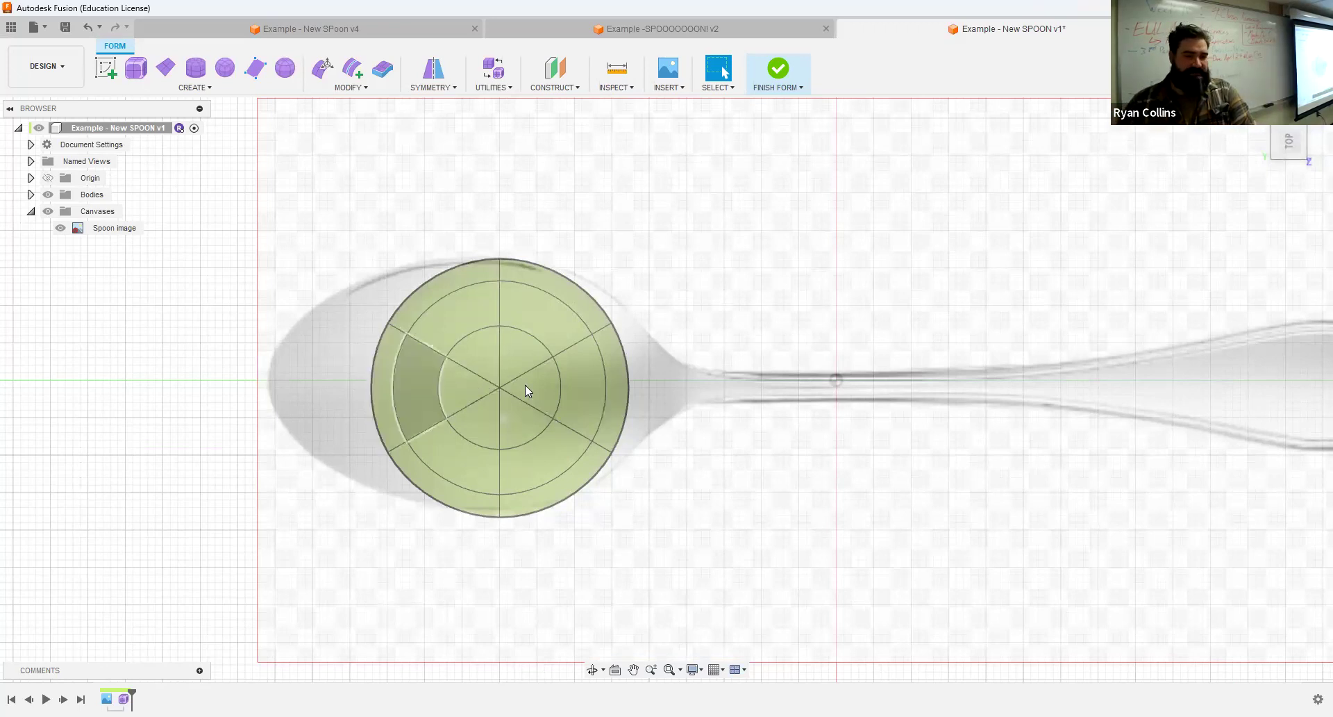
shift+middle_drag(780, 338, 773, 266)
click(1290, 143)
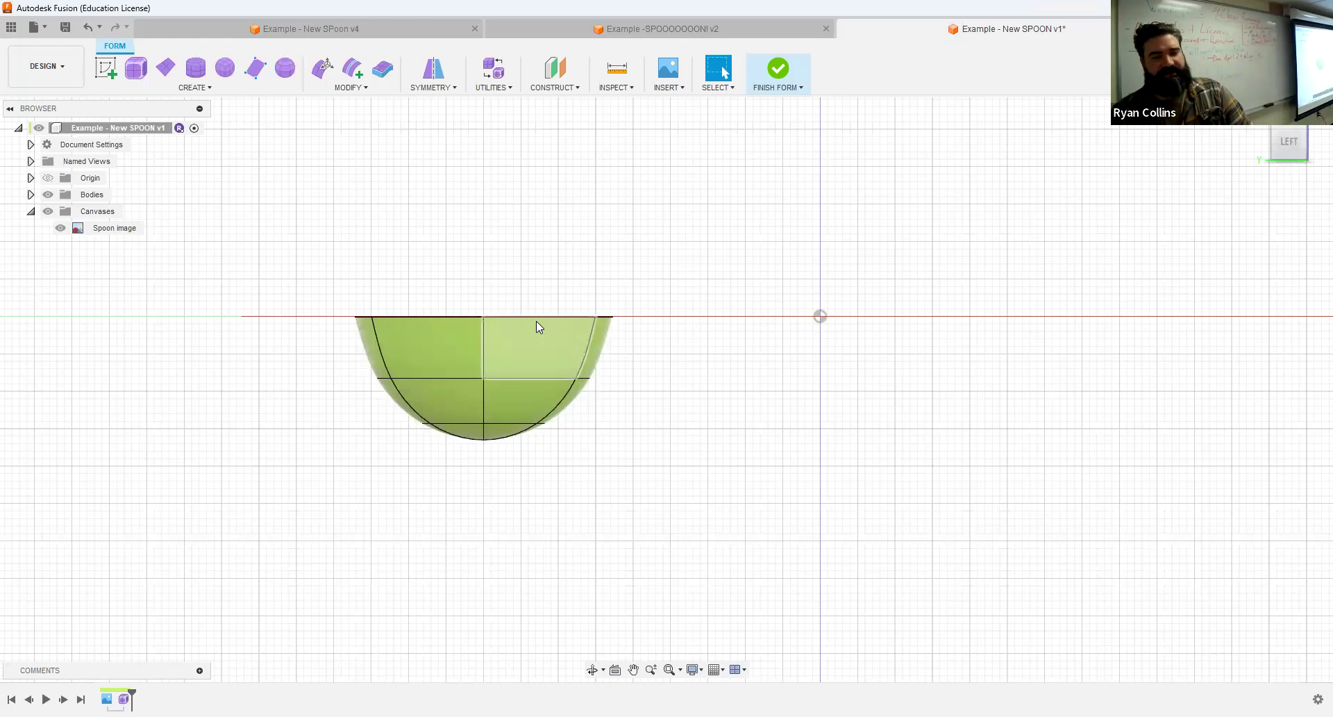
click(322, 65)
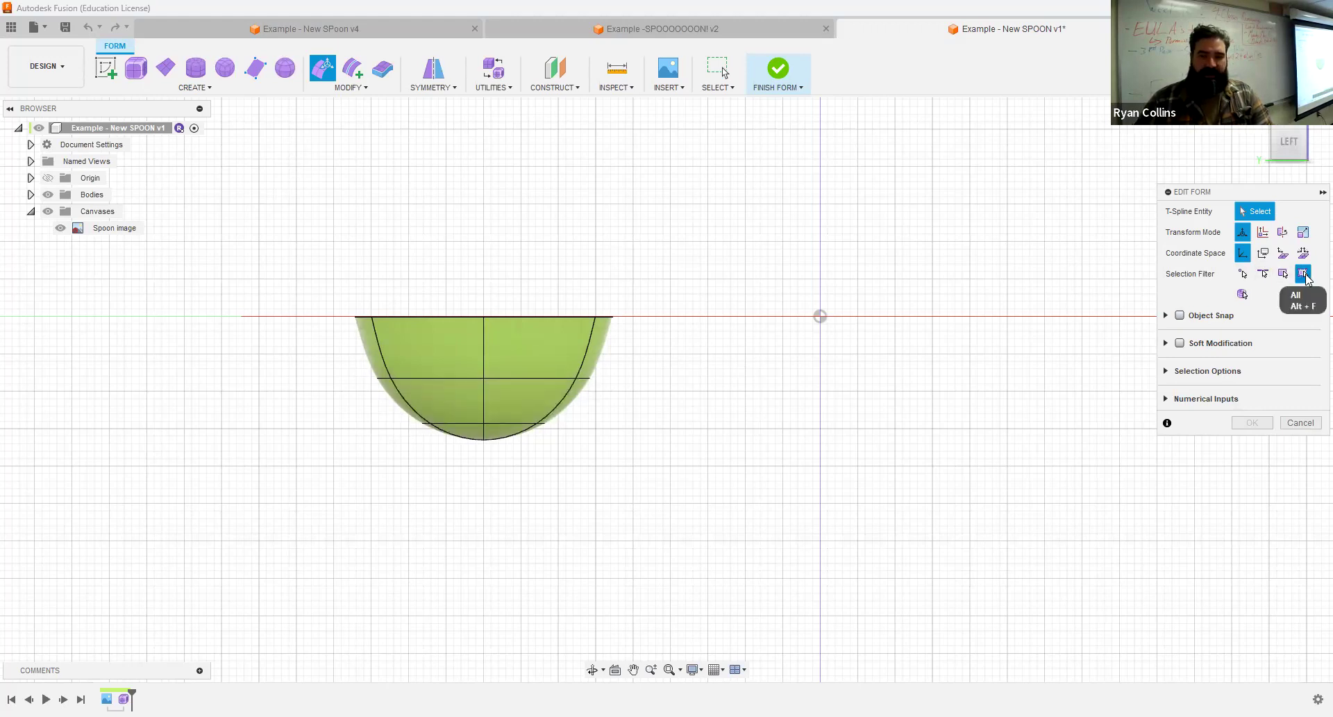
drag(337, 360, 688, 496)
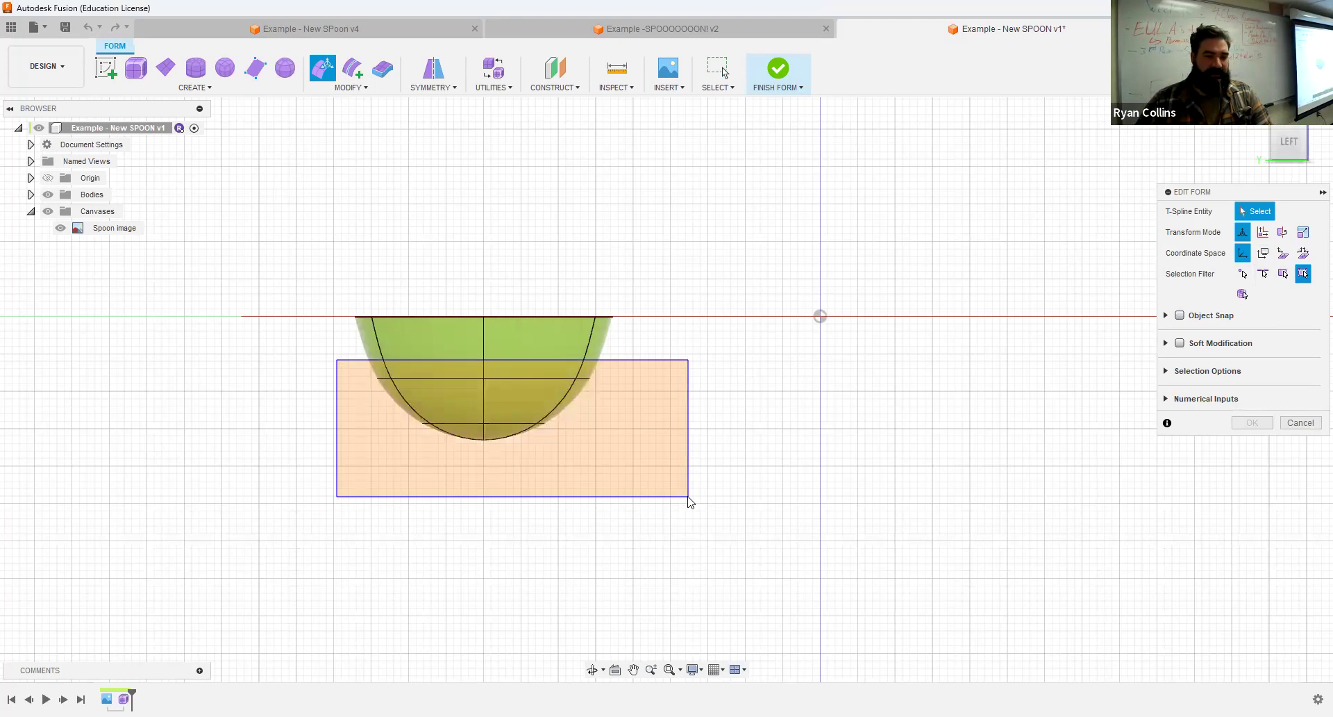
click(506, 410)
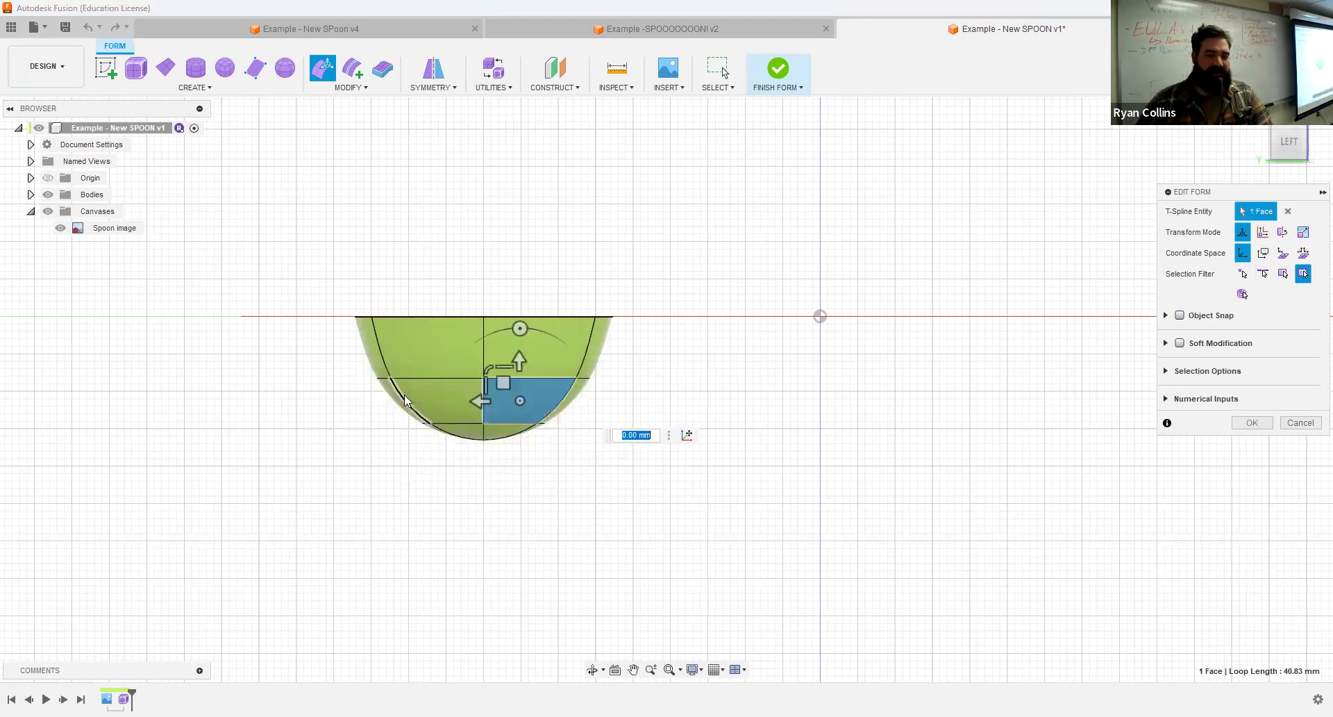
click(484, 380)
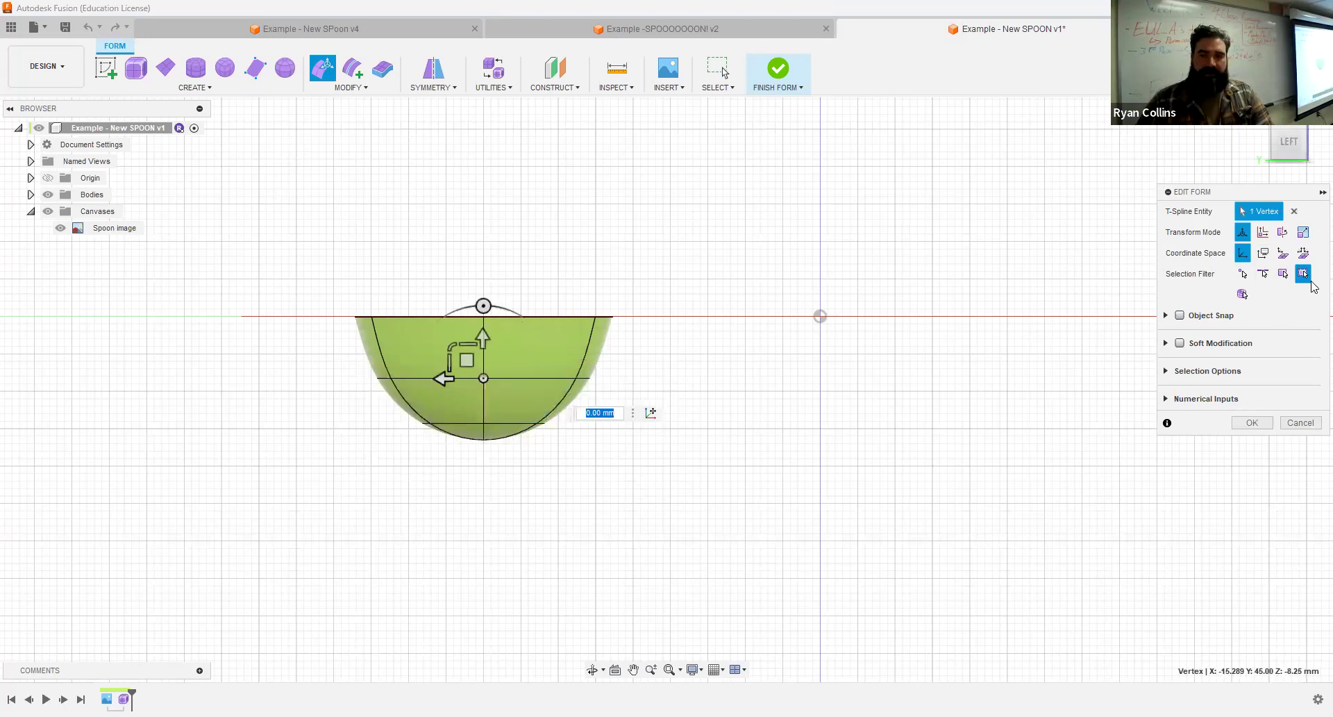
- Filter the selection to edges to pick the full edge loop around the bowl's middle, and to faces to pick one face
click(1244, 275)
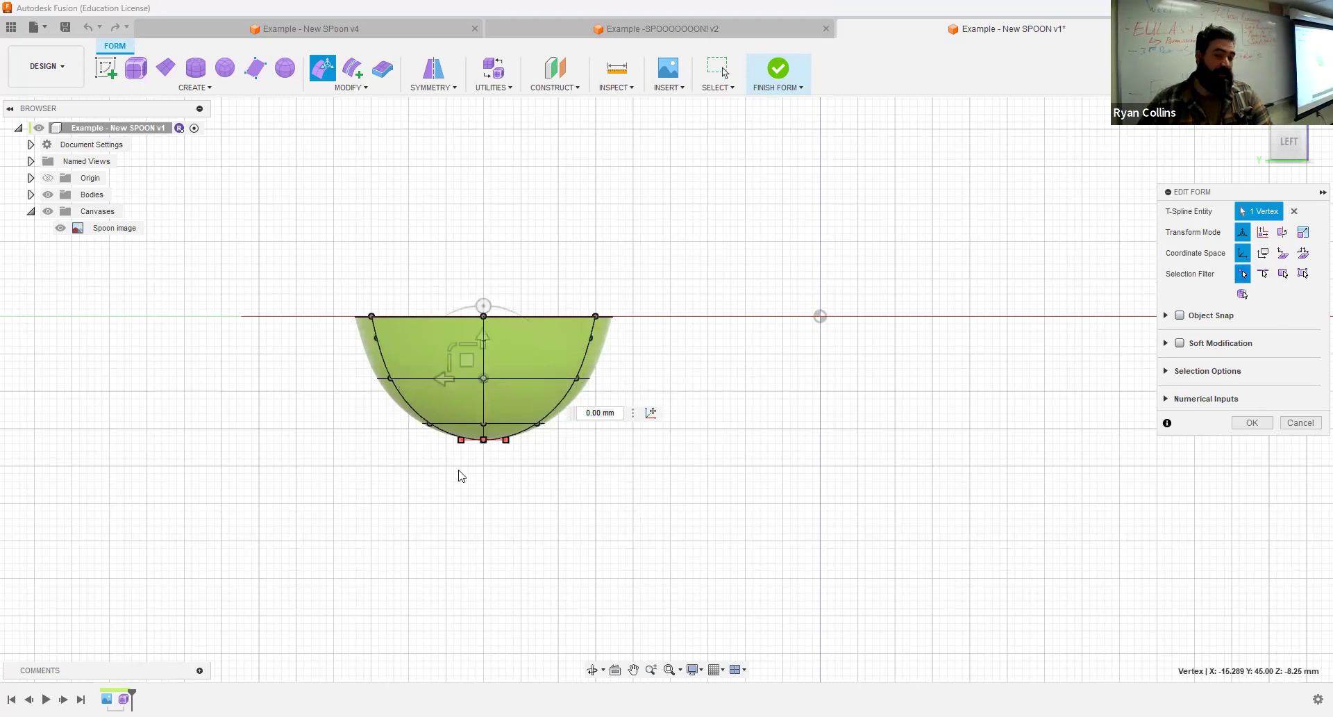
shift+middle_drag(459, 470, 484, 428)
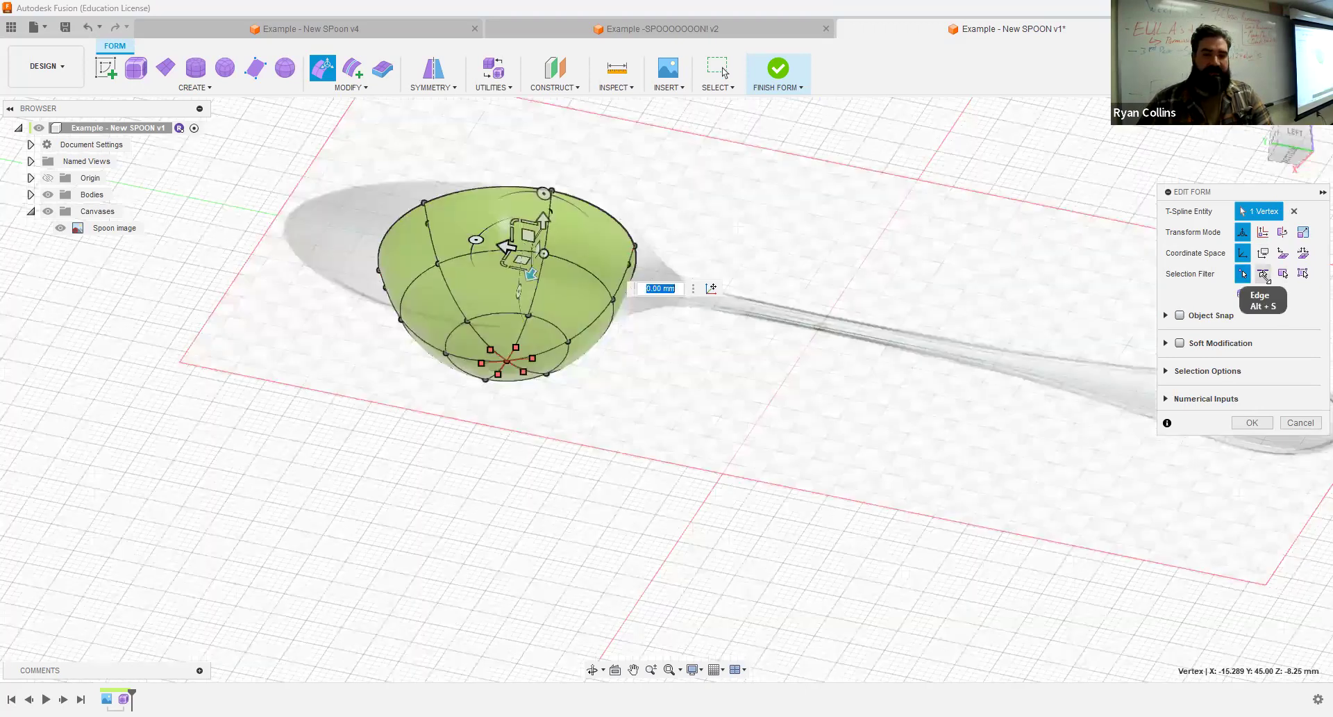
click(1264, 275)
click(579, 263)
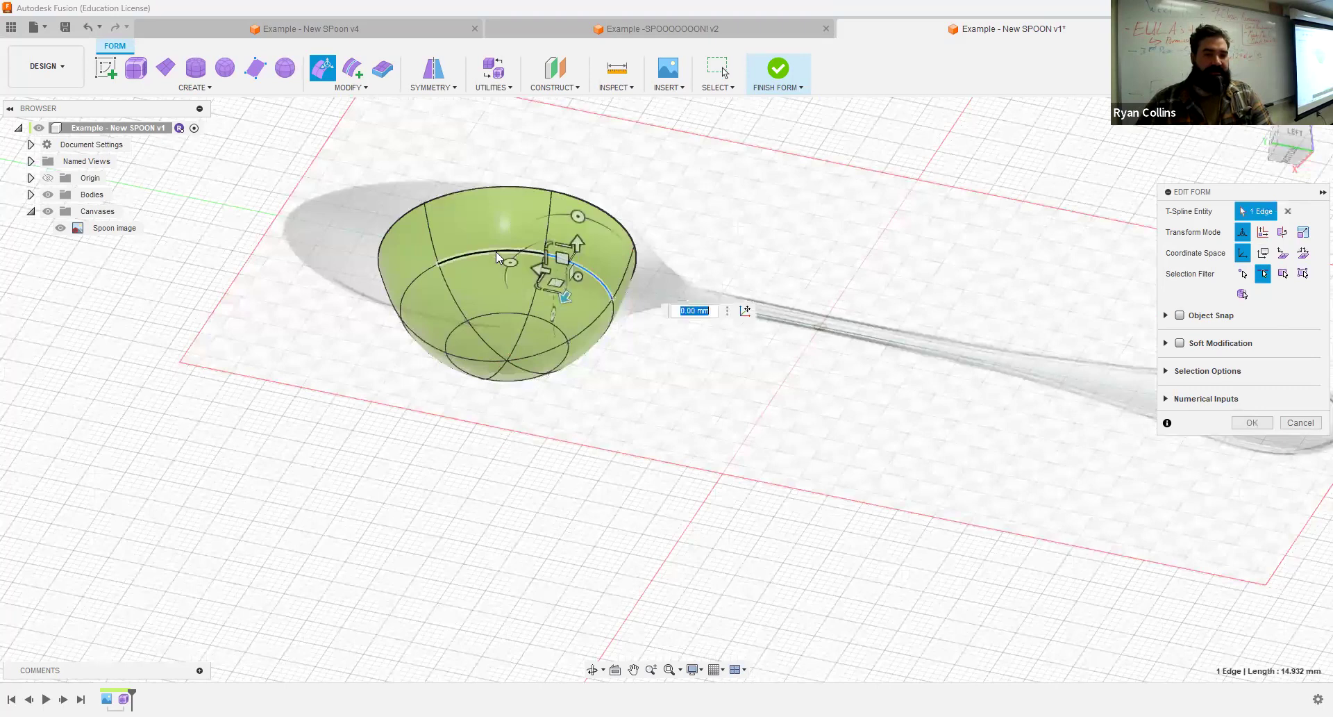
double_click(496, 252)
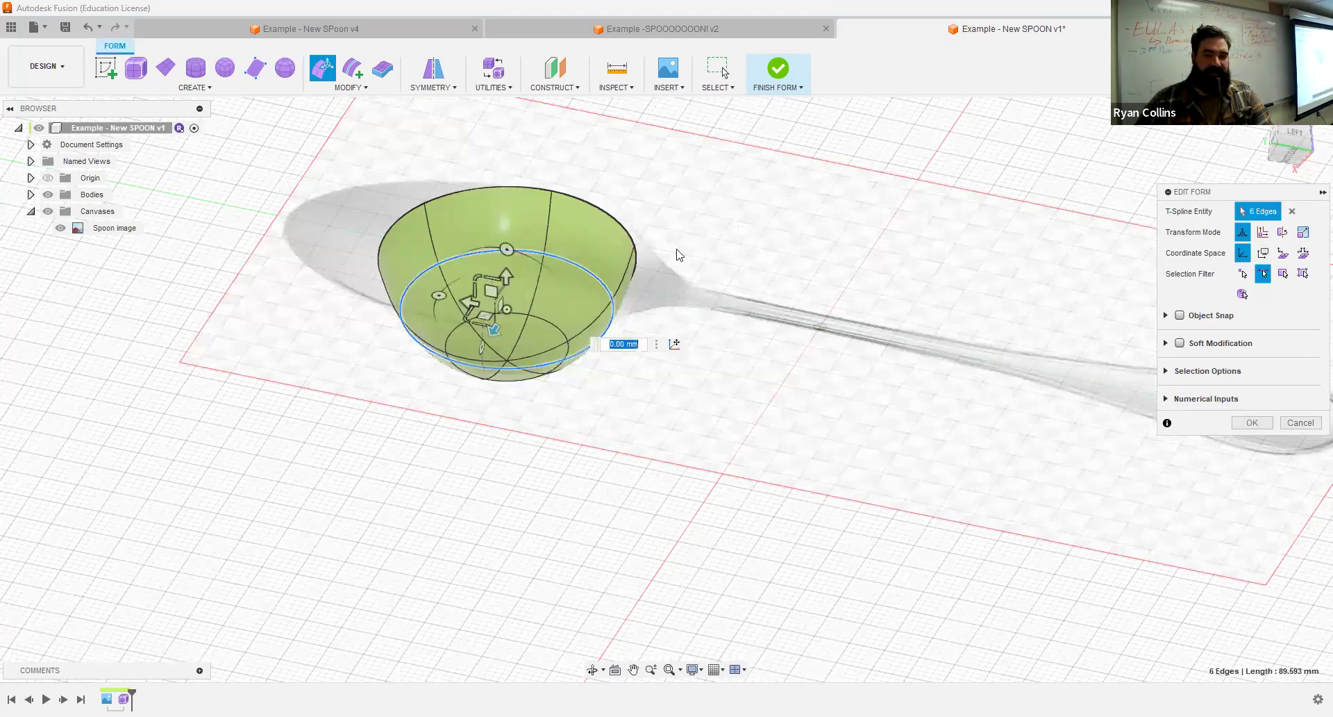
click(1284, 273)
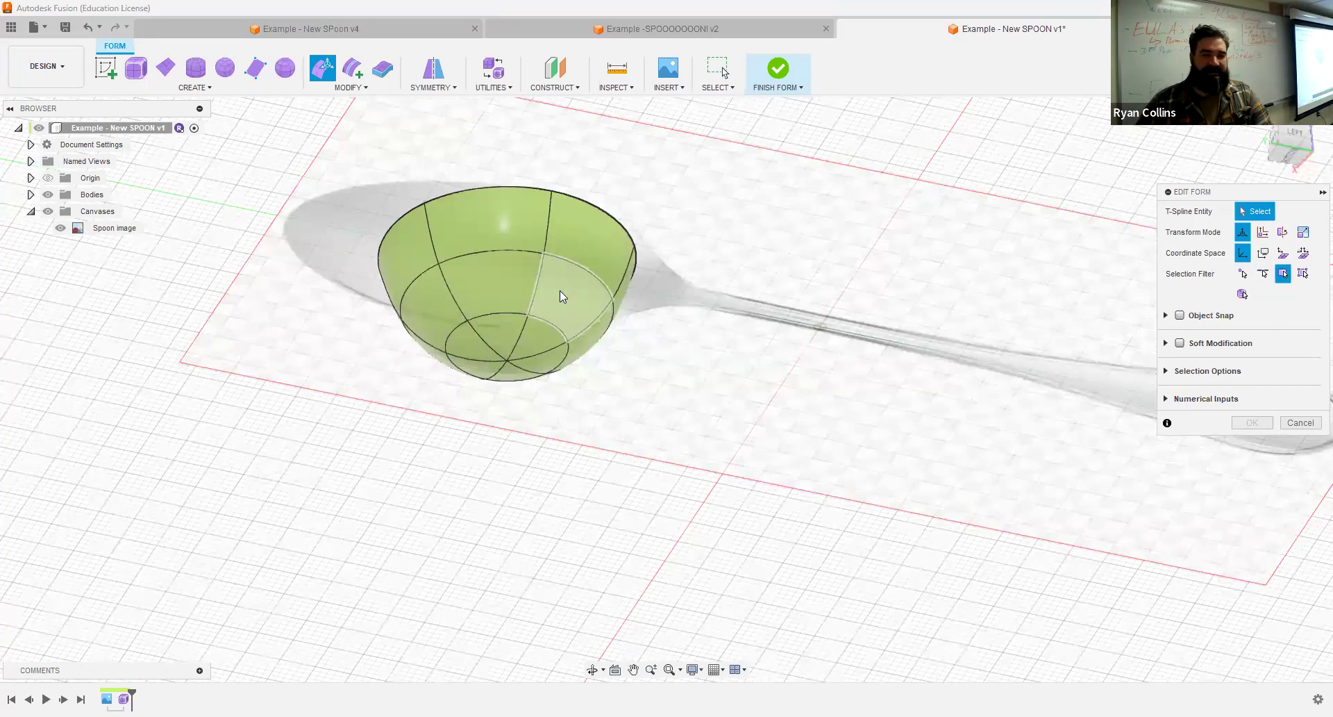
click(480, 240)
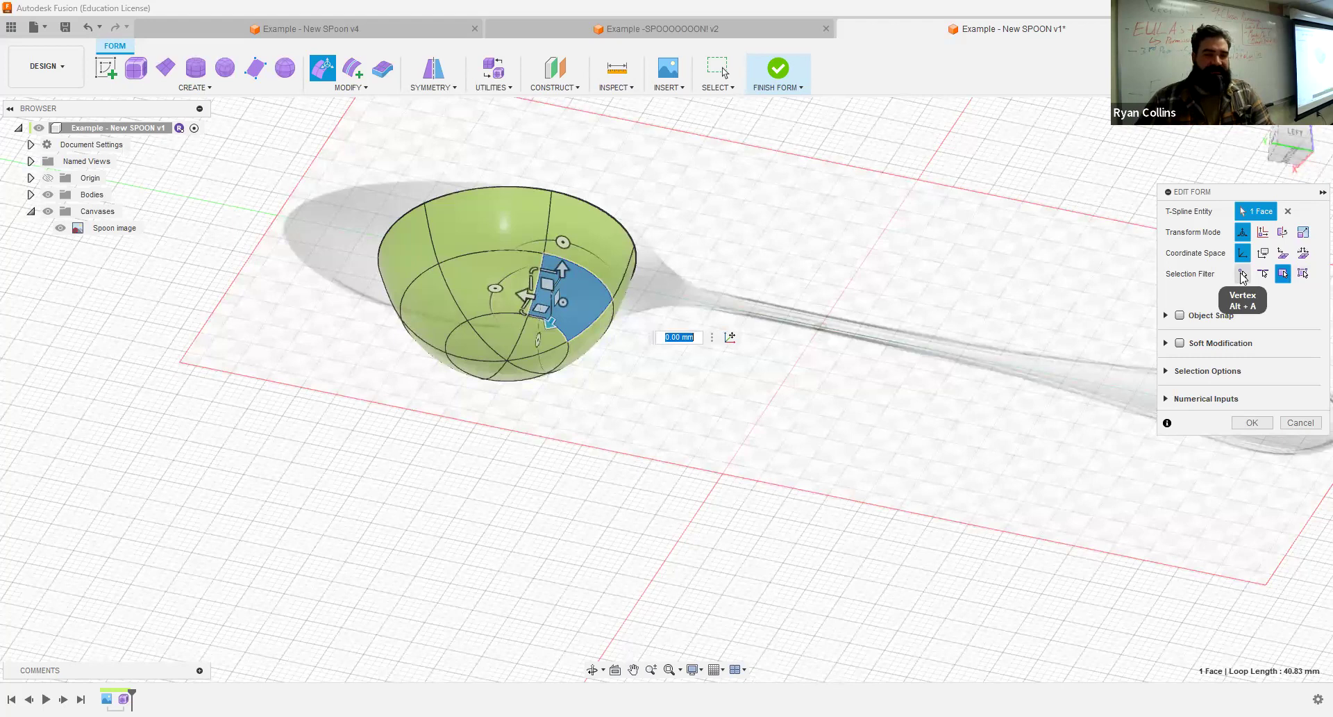
- Restrict the selection to vertices and window-select the lower vertices of the bowl in the left view
click(1243, 275)
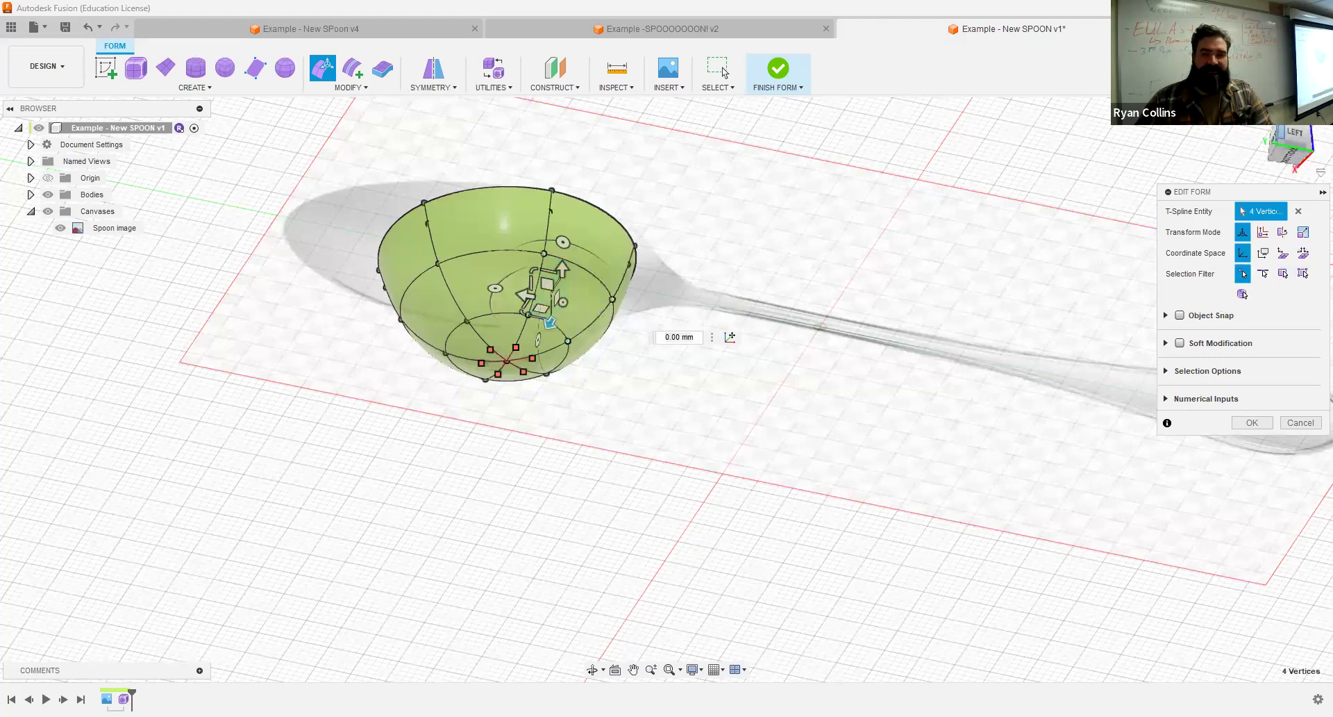
click(1301, 137)
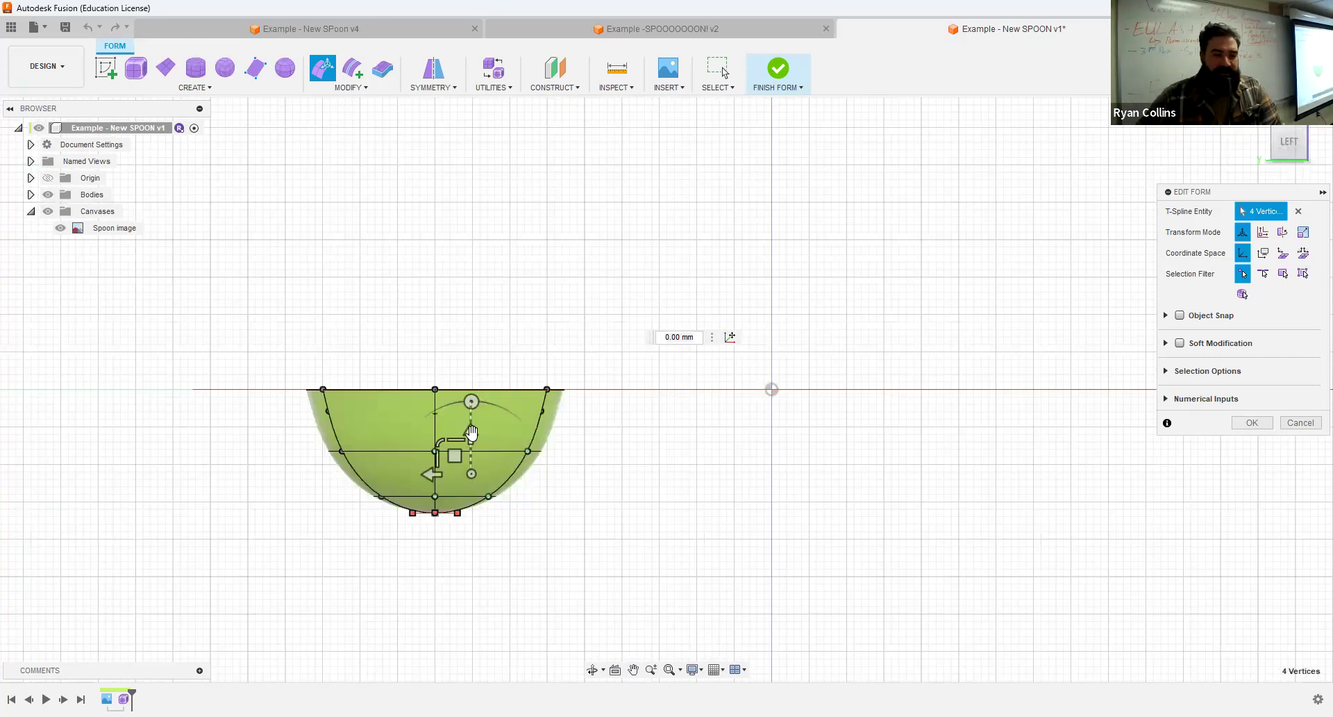
drag(287, 438, 644, 575)
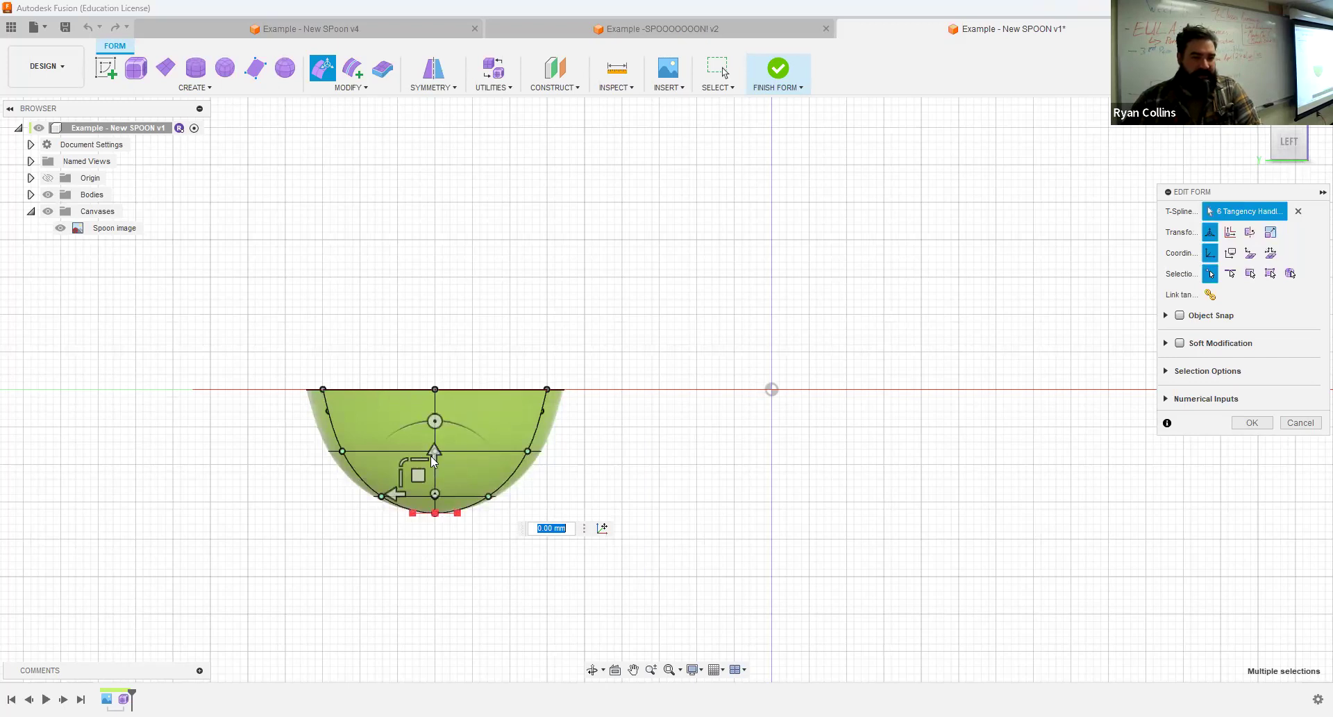
click(303, 436)
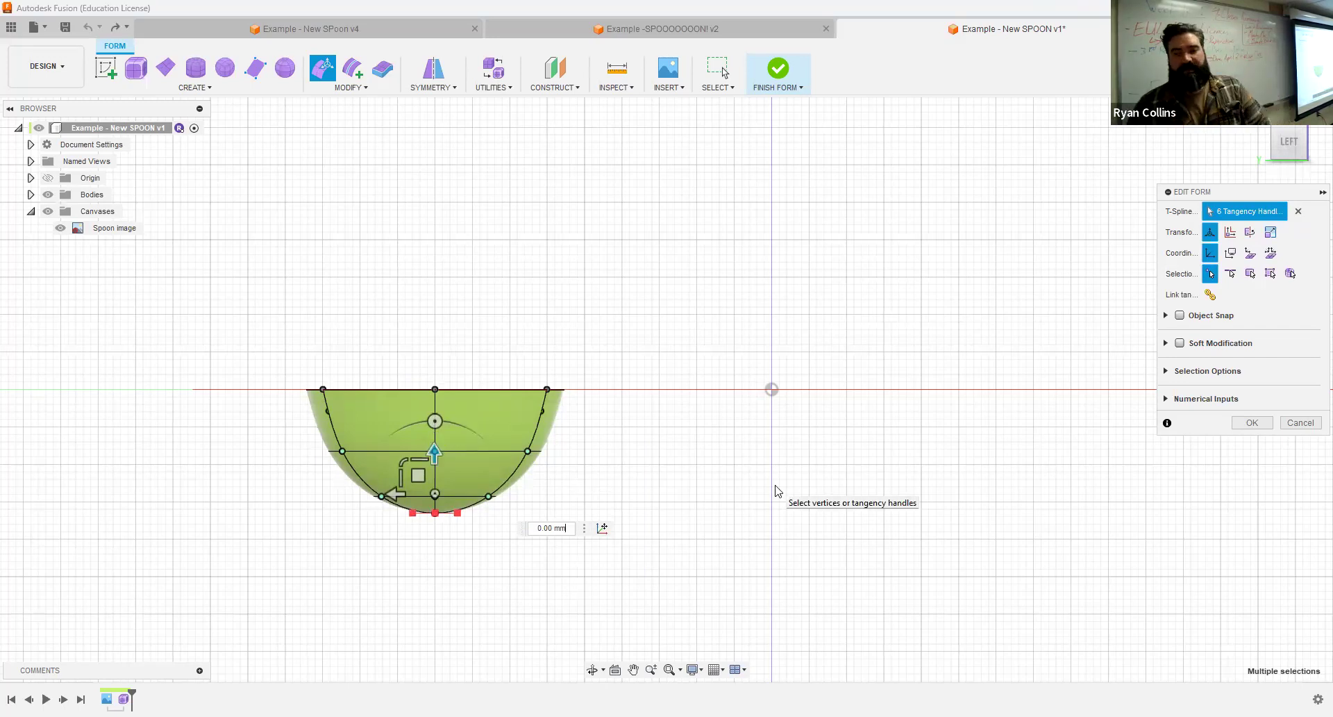
- Try Soft Modification on the bottom point and lowest vertex ring of the bowl, and cancel the form edit
click(1179, 343)
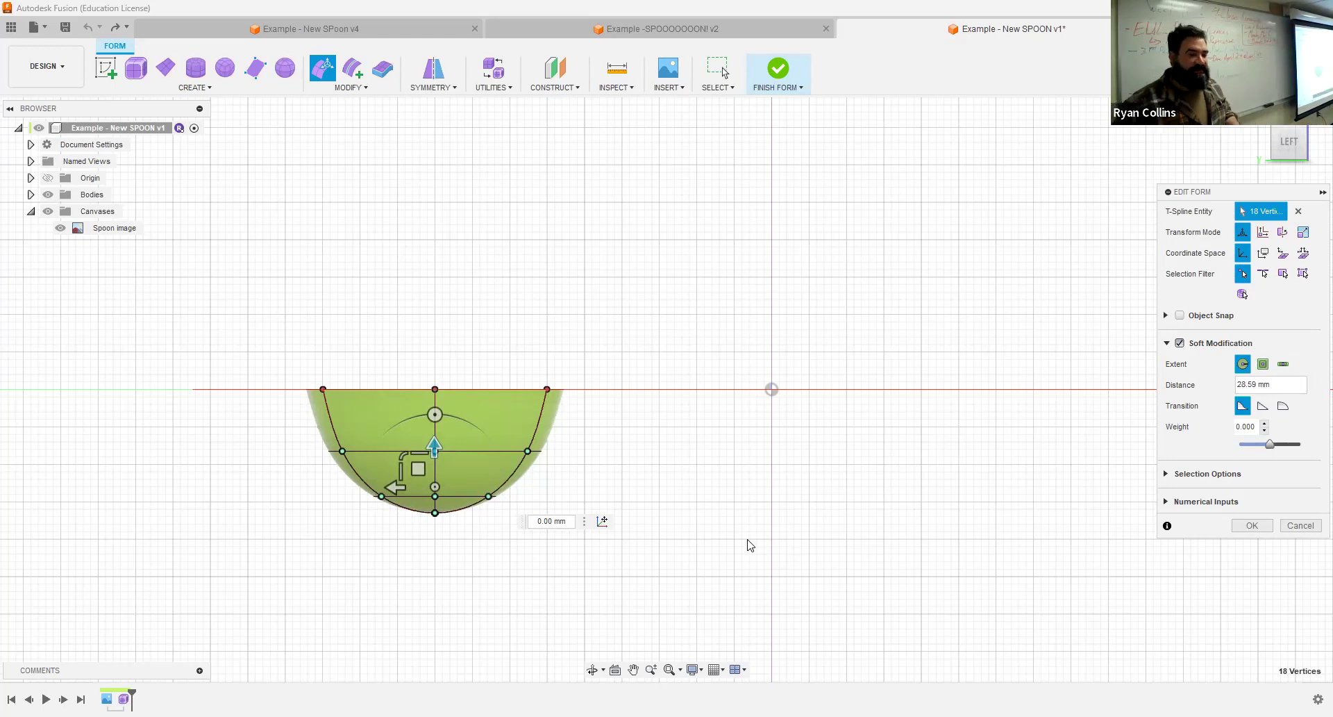
click(322, 514)
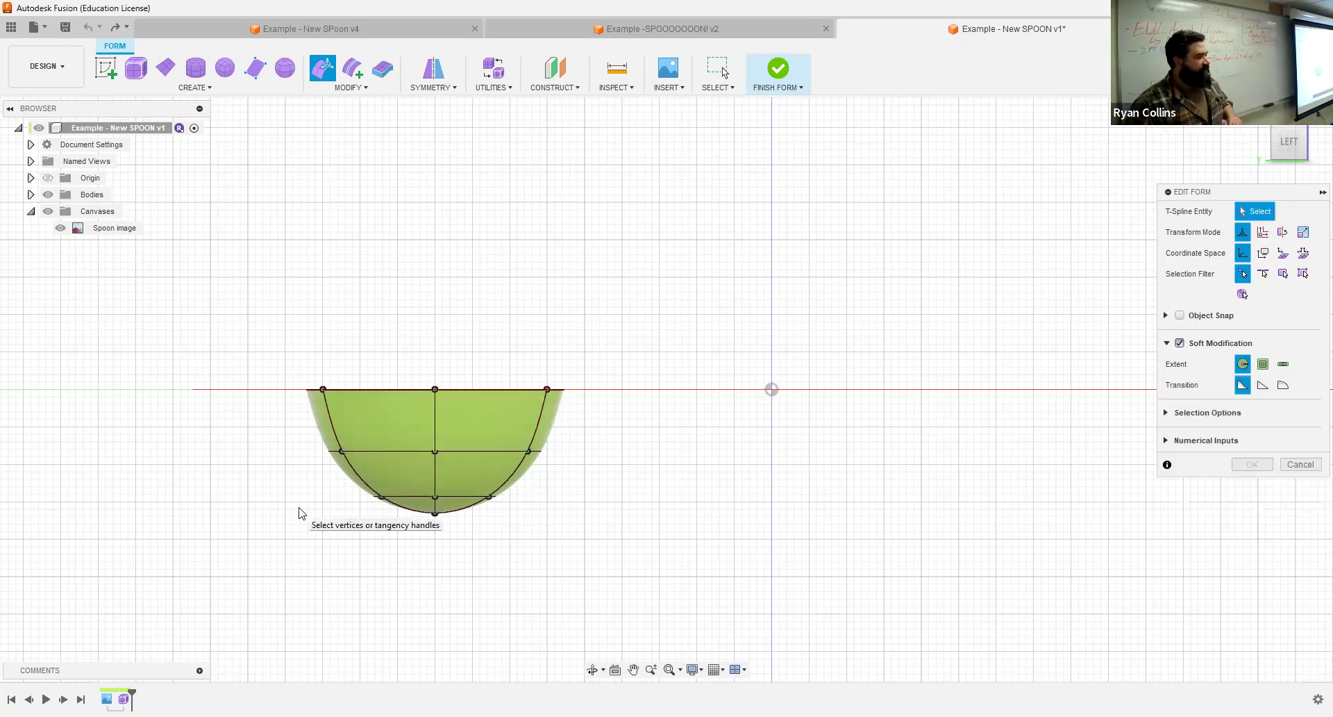
drag(251, 484, 681, 590)
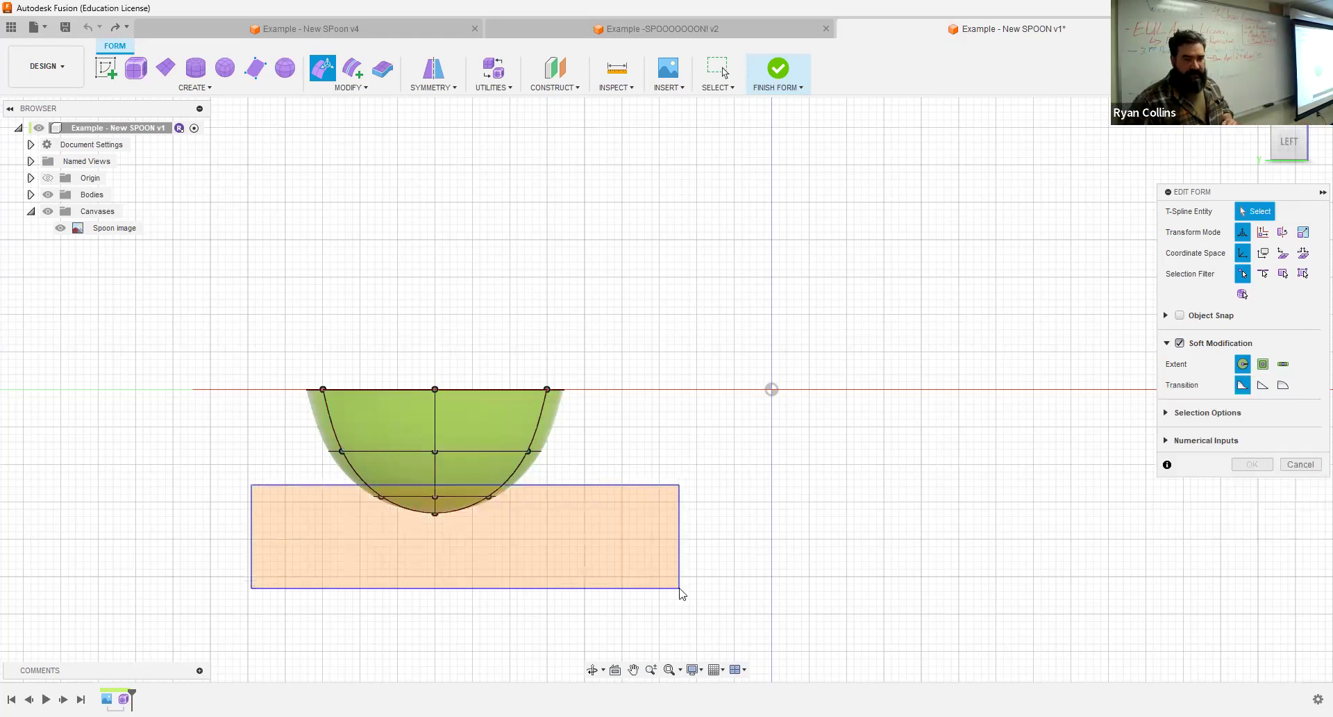
scroll(431, 536, up, 3)
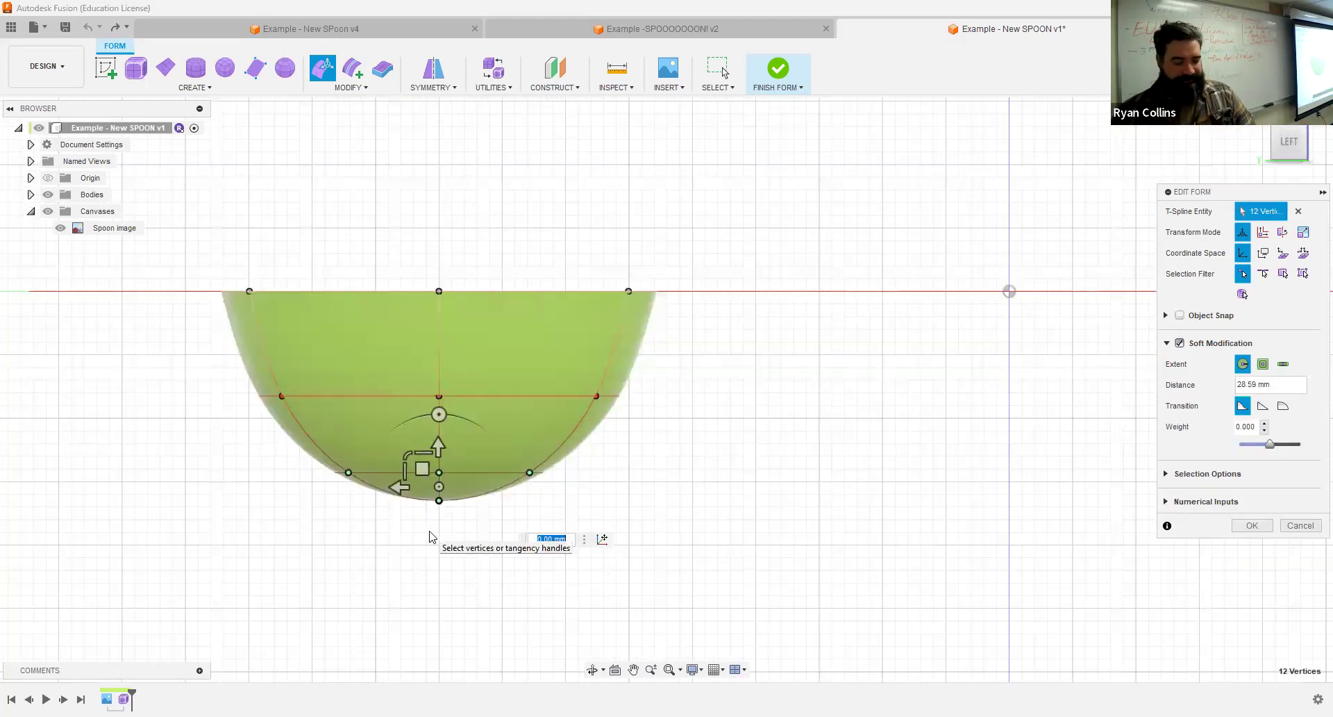
text(N)
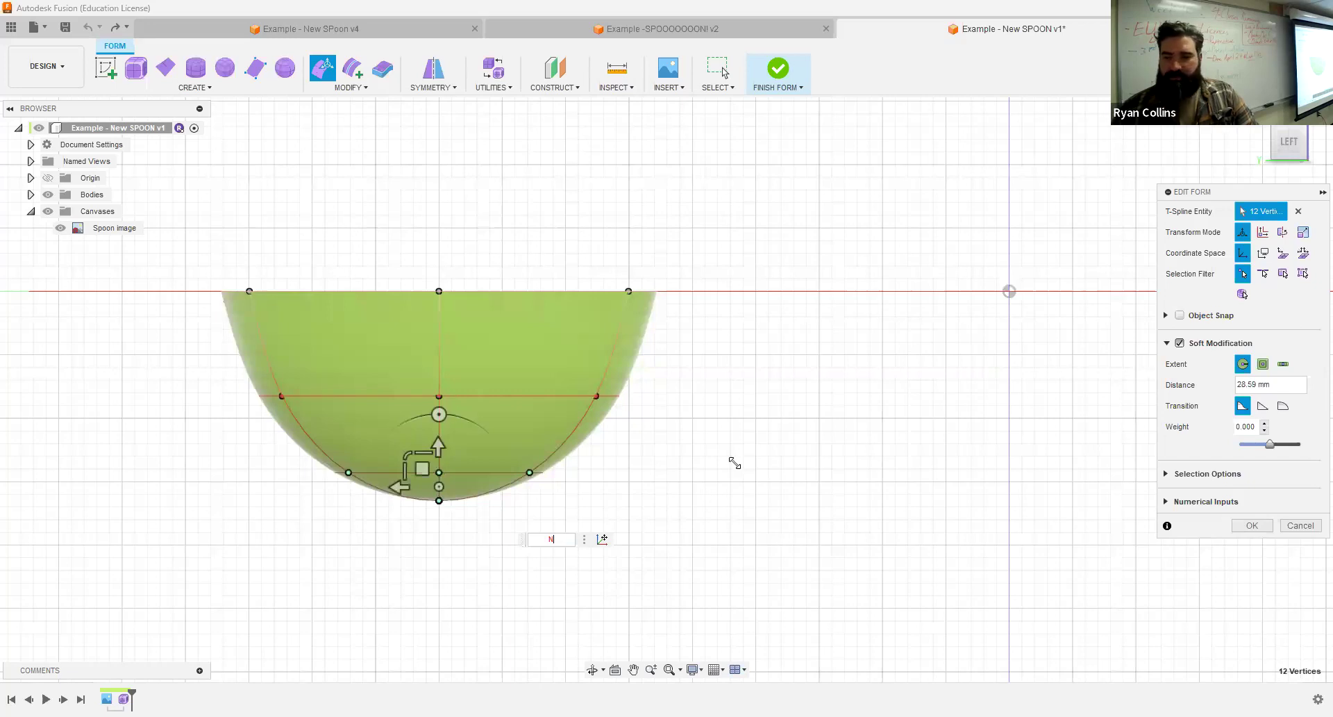
click(1300, 525)
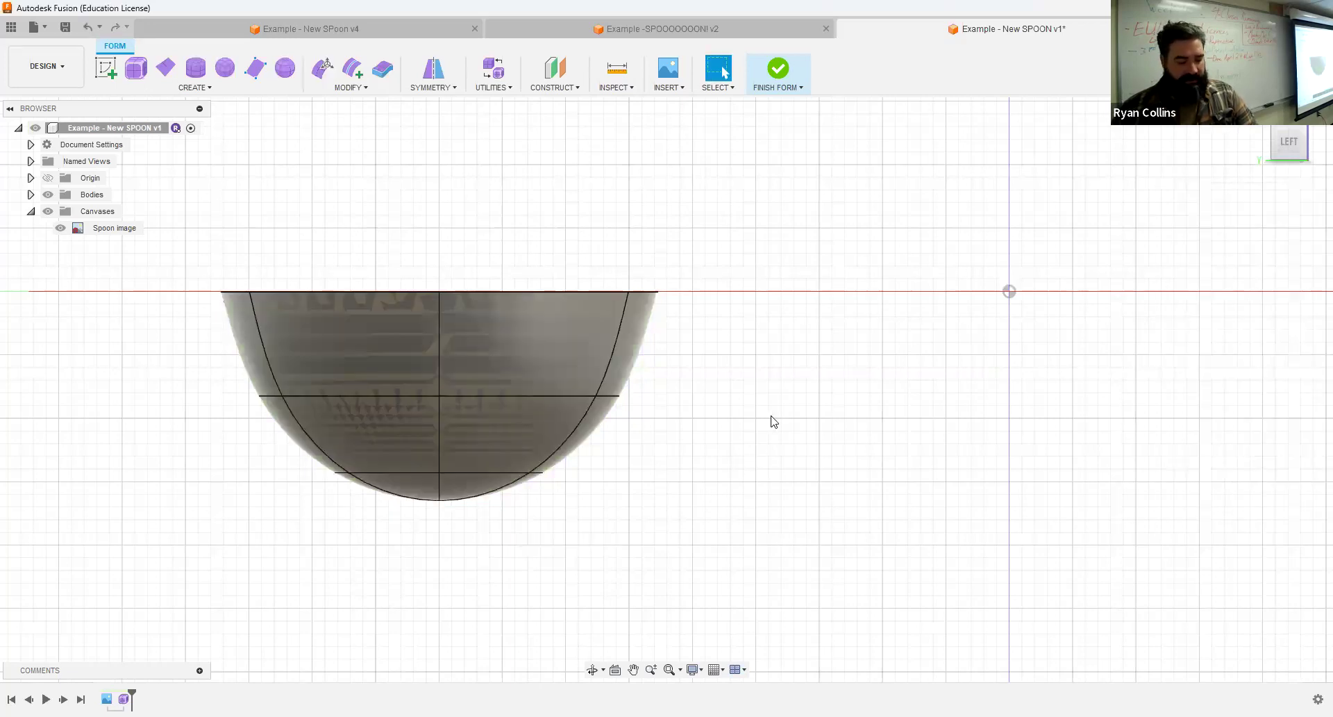
- Reopen Edit Form with Soft Modification enabled and select the bowl's bottom point and lowest ring of vertices
click(323, 74)
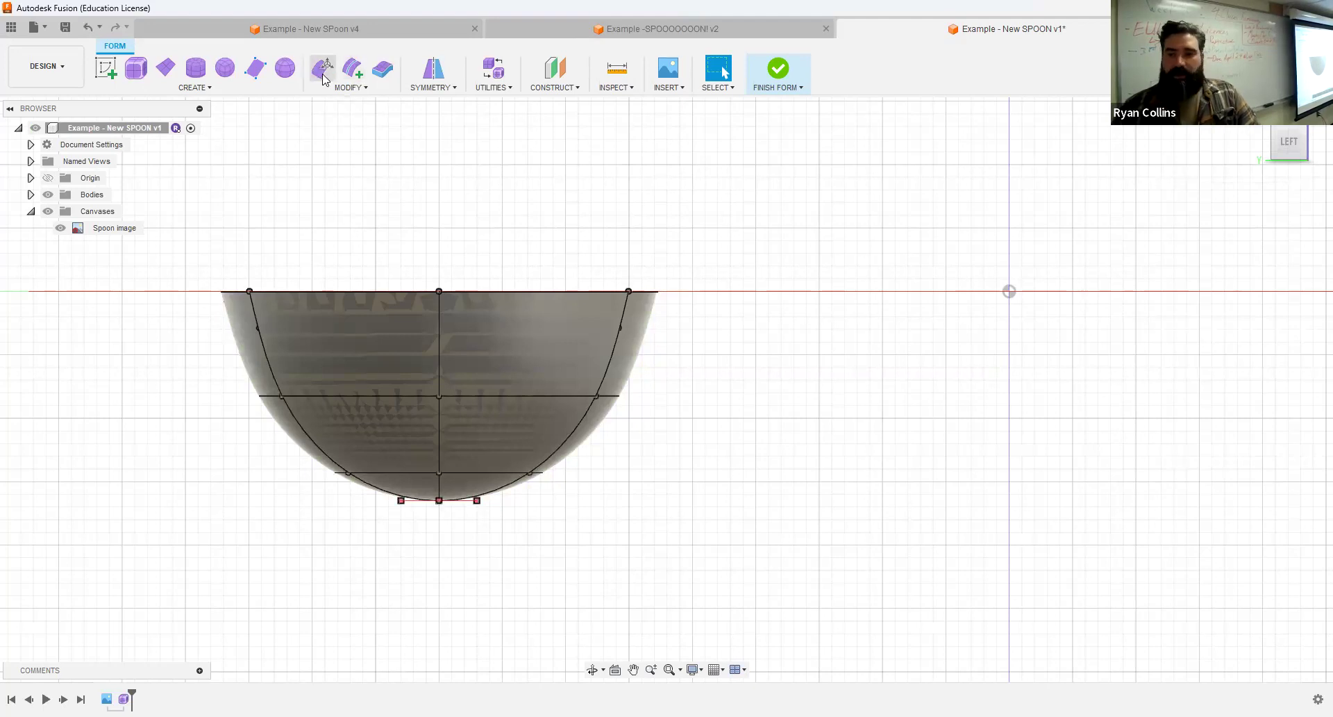
click(1180, 343)
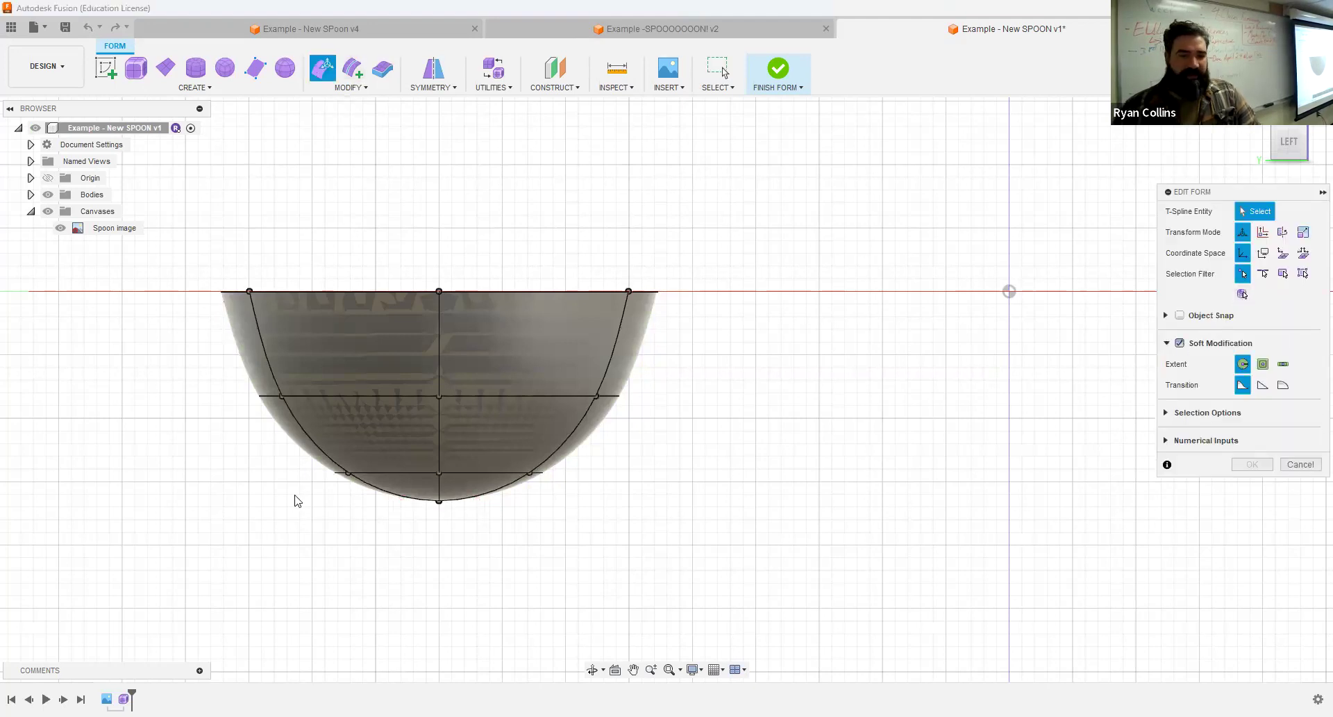
drag(233, 455, 698, 575)
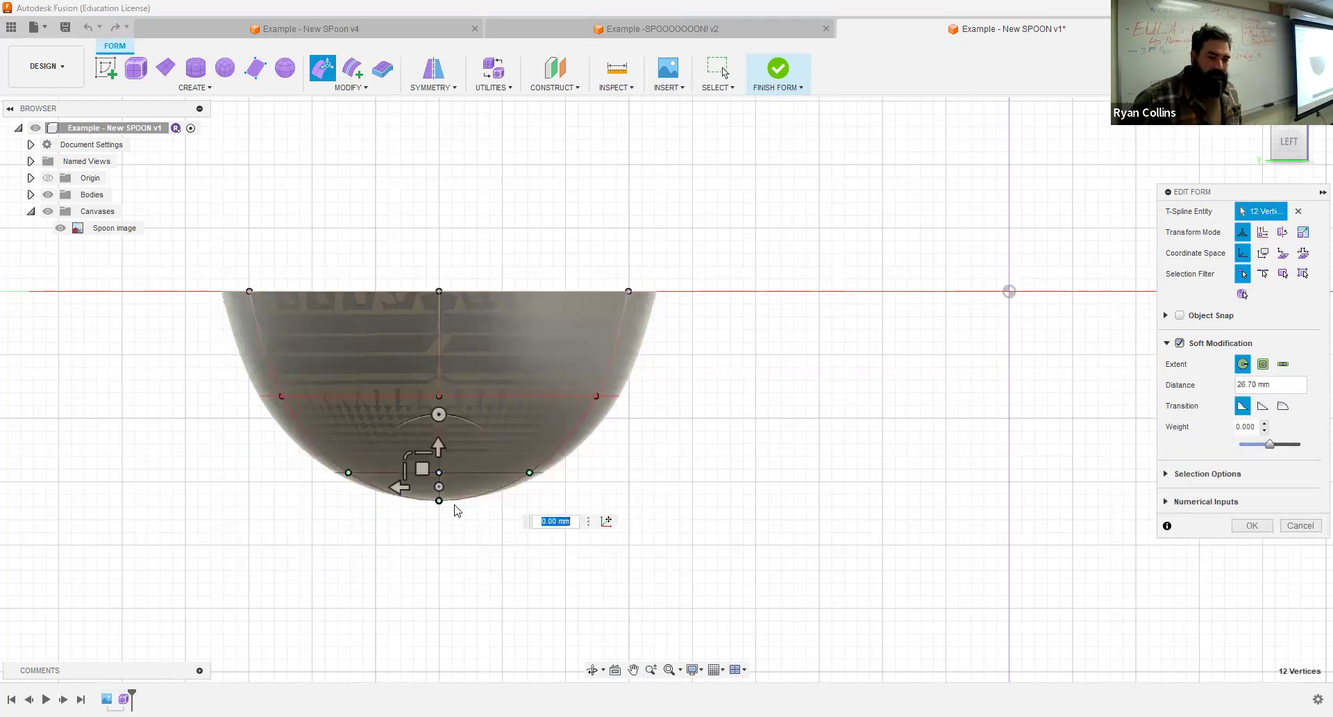
- Try raising the selected bottom vertices by 6 mm and 8 mm with the default soft modification distance, and undo the move
scroll(457, 510, down, 3)
scroll(455, 512, up, 5)
middle_drag(713, 216, 687, 346)
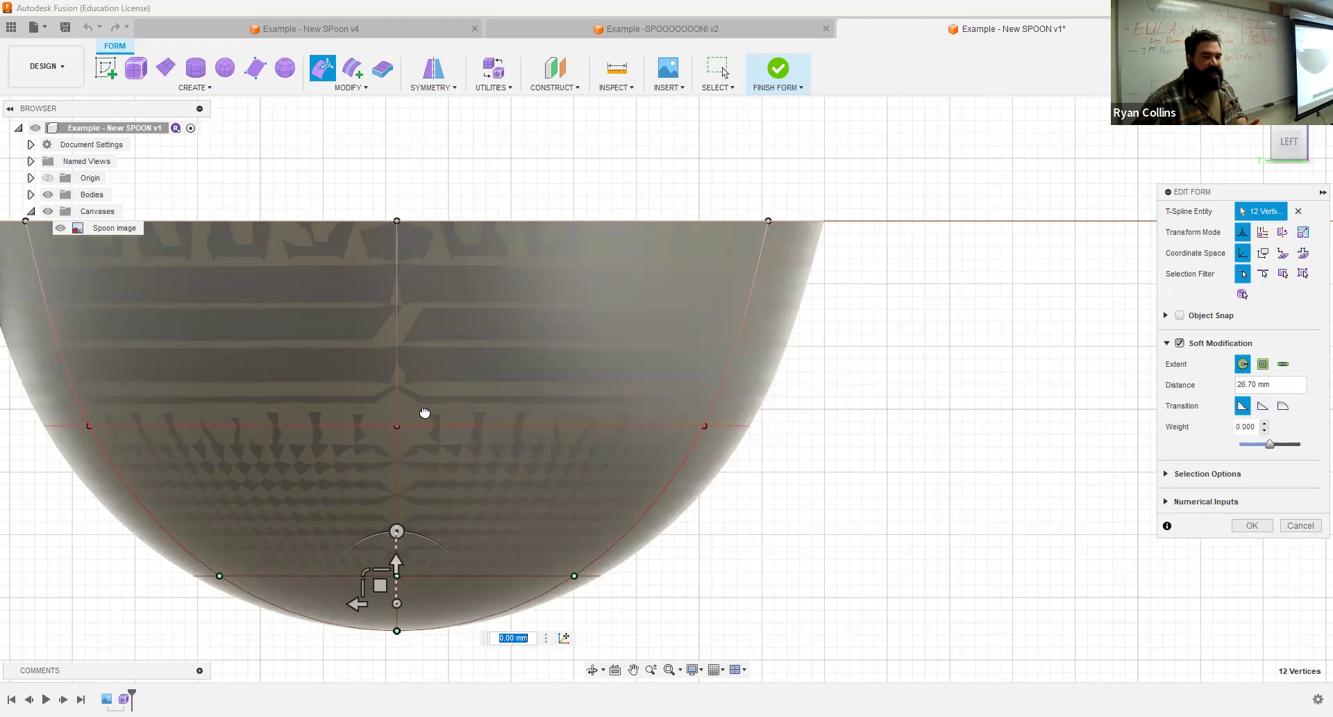
text(6)
key(Return)
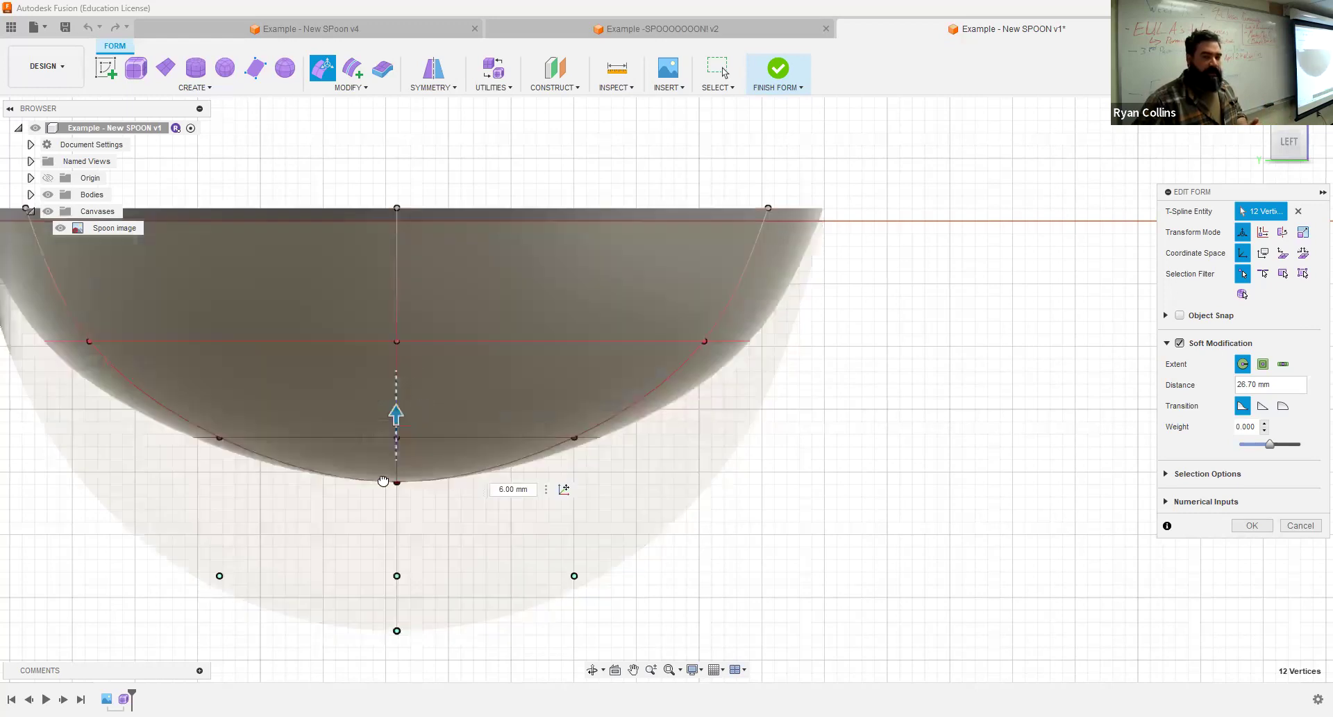
text(8)
key(Return)
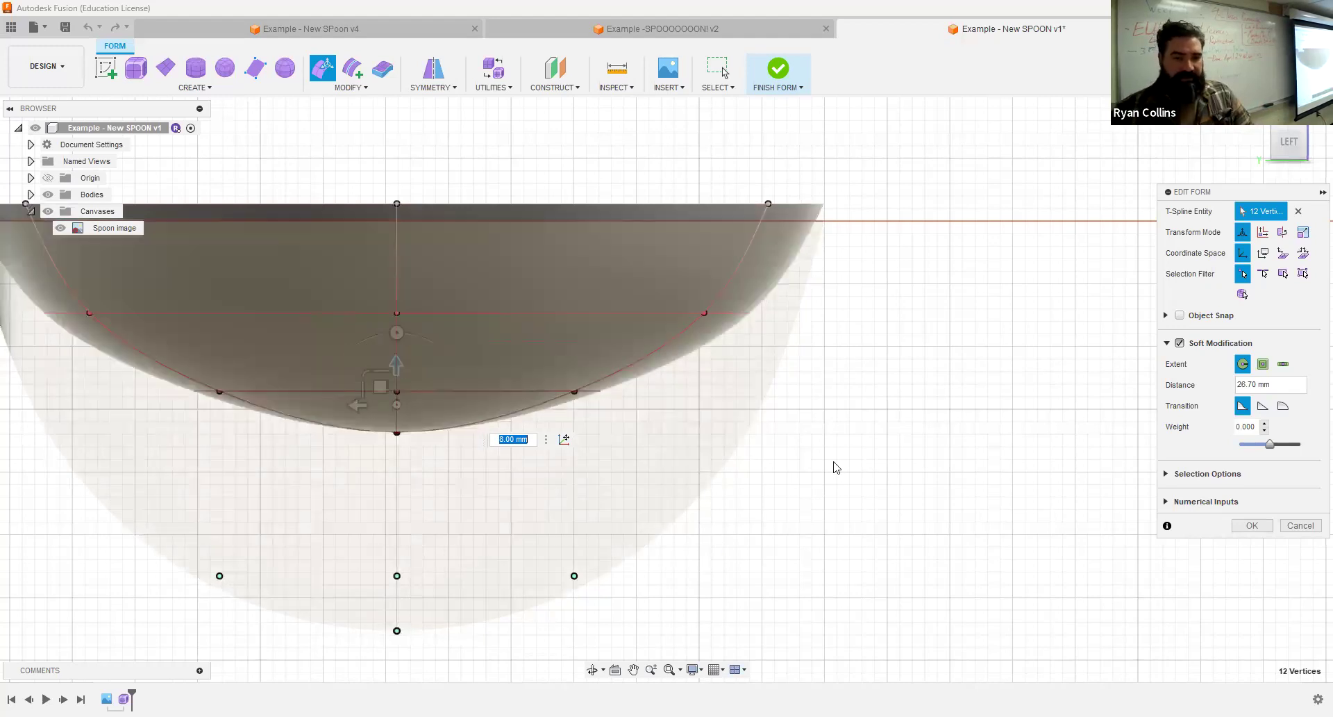
middle_drag(845, 452, 953, 403)
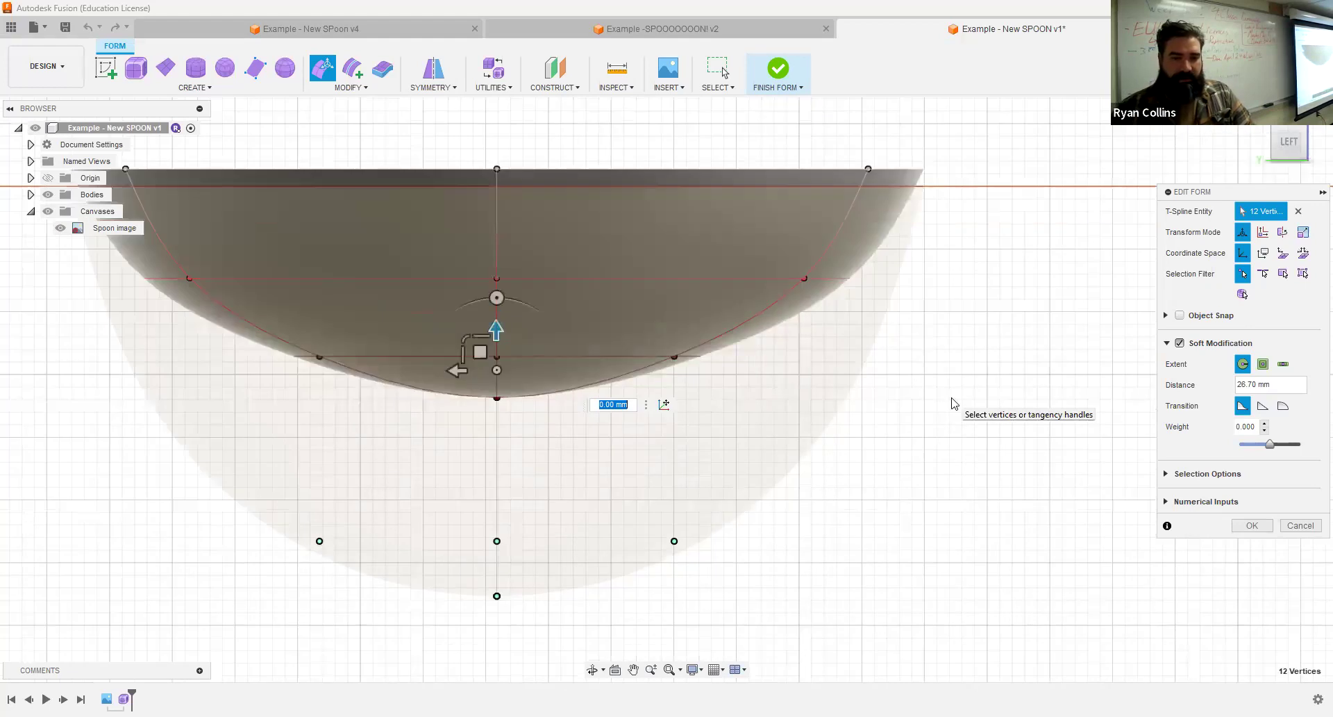
key(ctrl+z)
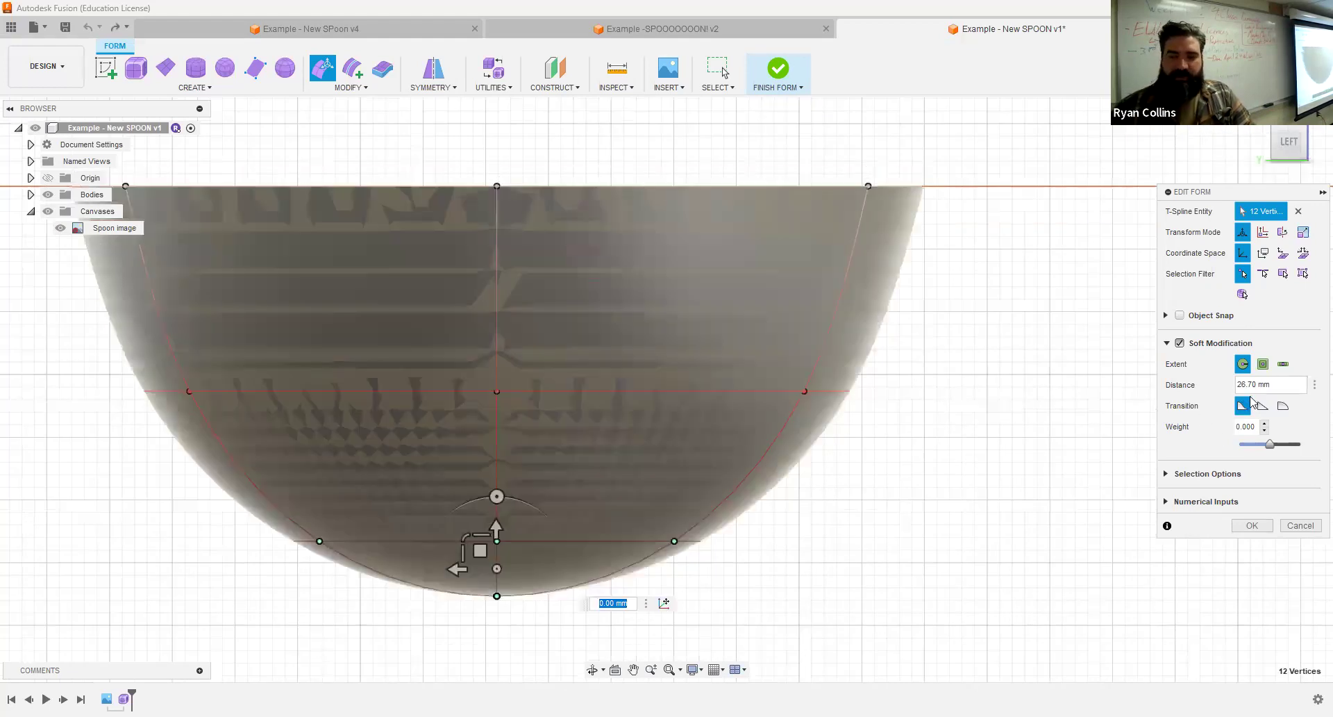
- Try a soft modification distance of 10 mm while raising the bottom vertices 4 mm, and undo the move
click(1287, 386)
text(10)
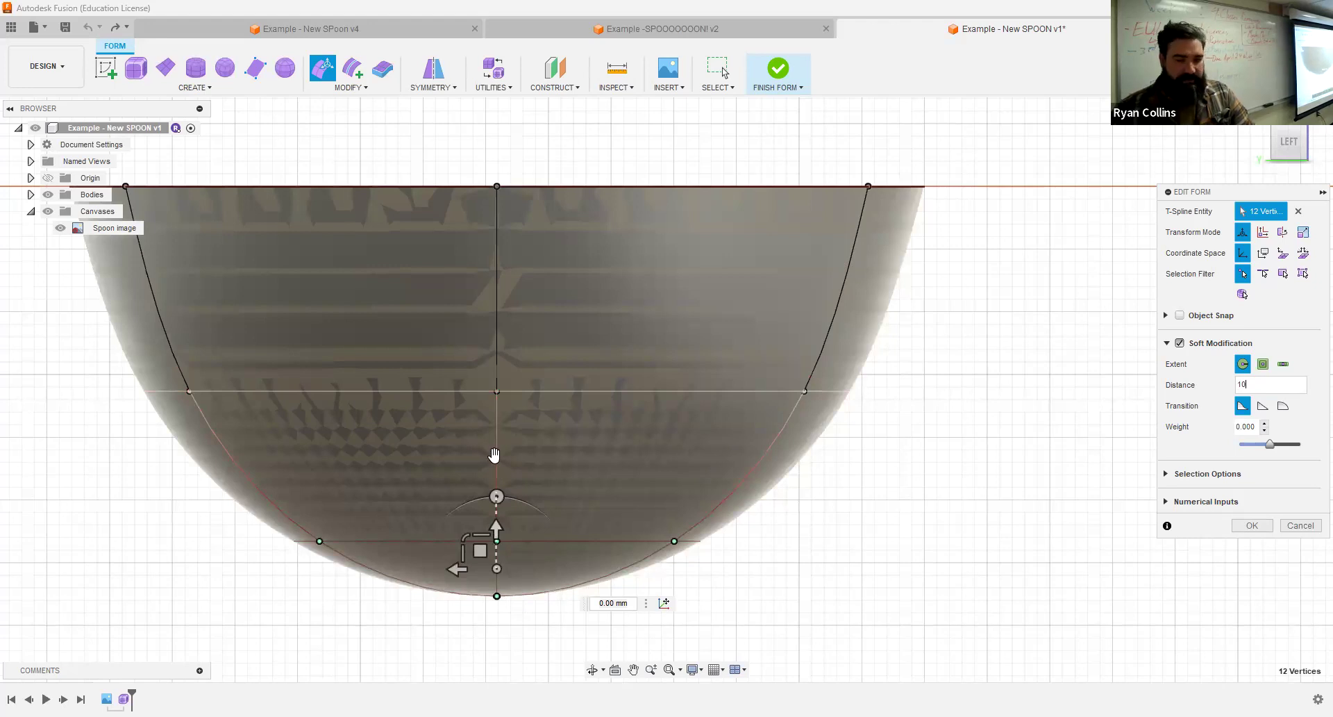
drag(497, 528, 497, 429)
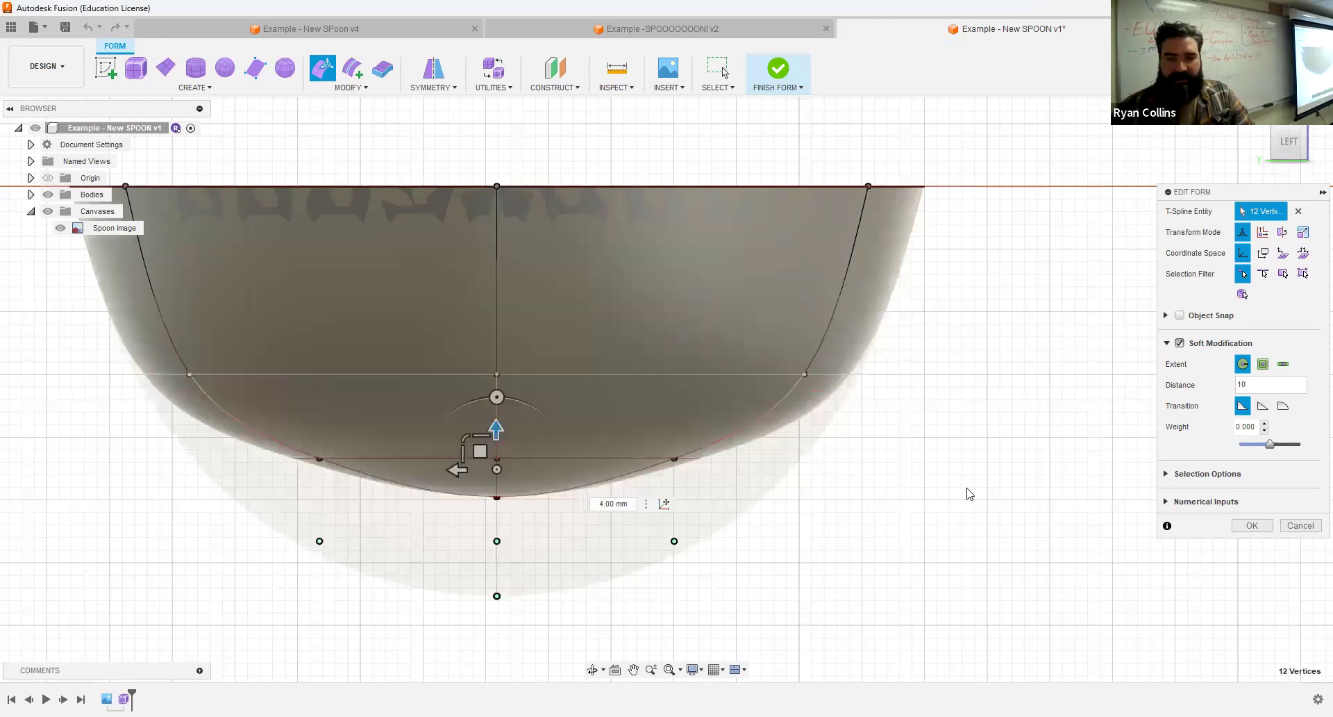
key(ctrl+z)
- Set the soft modification distance to 15 mm, try the second transition type, and restore the first one
double_click(1268, 384)
text(15)
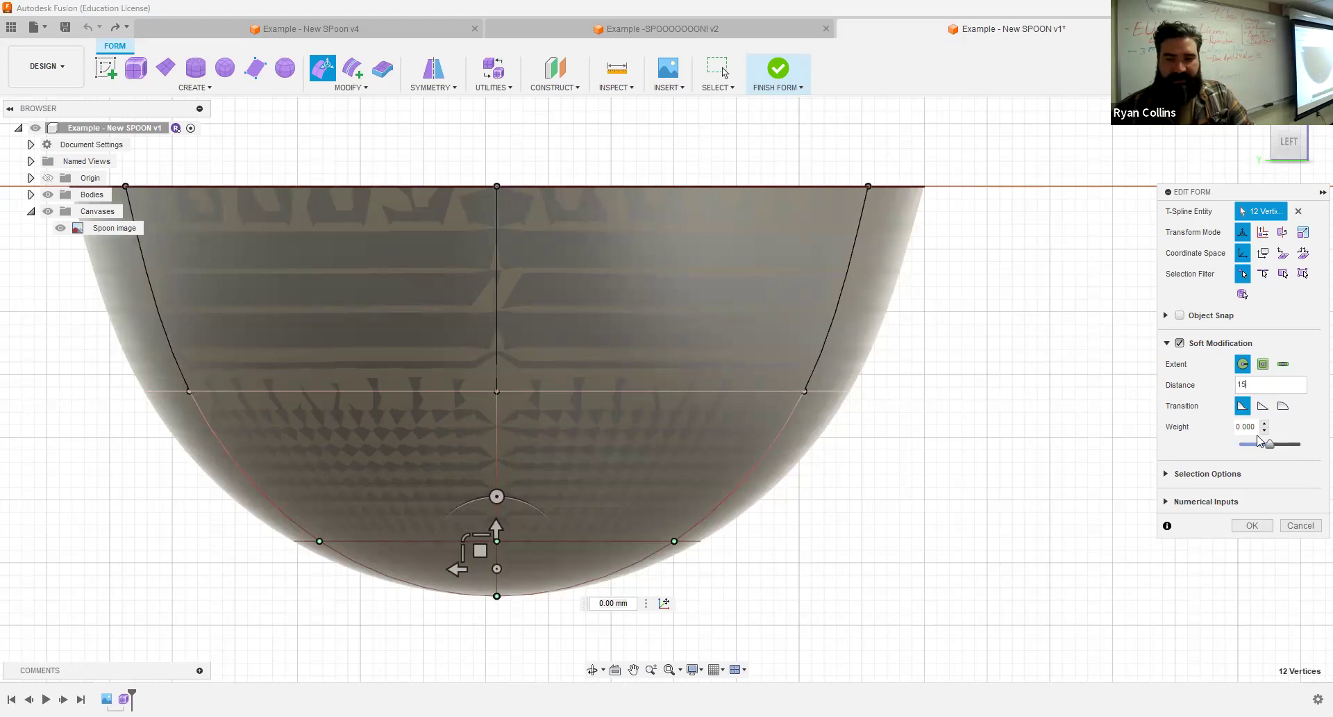
click(1263, 407)
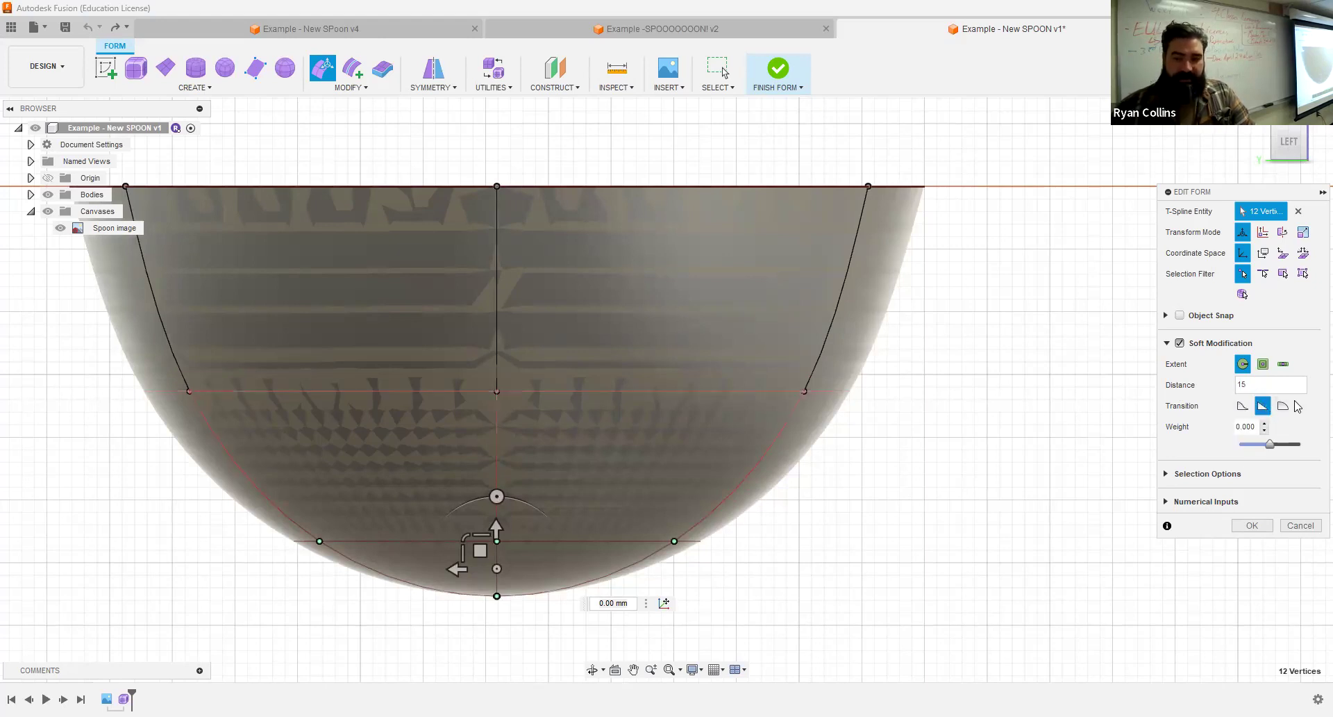
click(1242, 407)
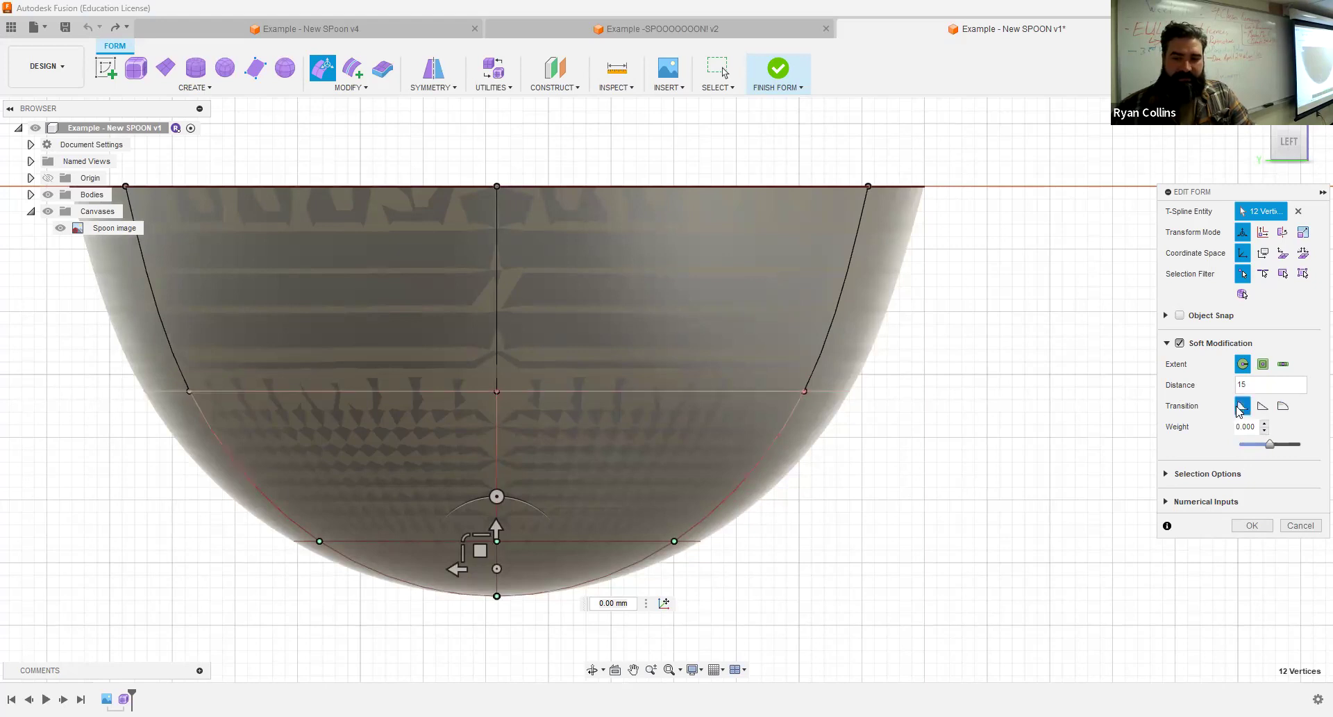
- Try a soft modification weight of 1.000 while raising the bottom vertices 7 mm and 4 mm, and undo the move
mouse_move(1272, 445)
mouse_down()
mouse_move(1299, 446)
mouse_move(1232, 448)
mouse_move(1277, 449)
mouse_up()
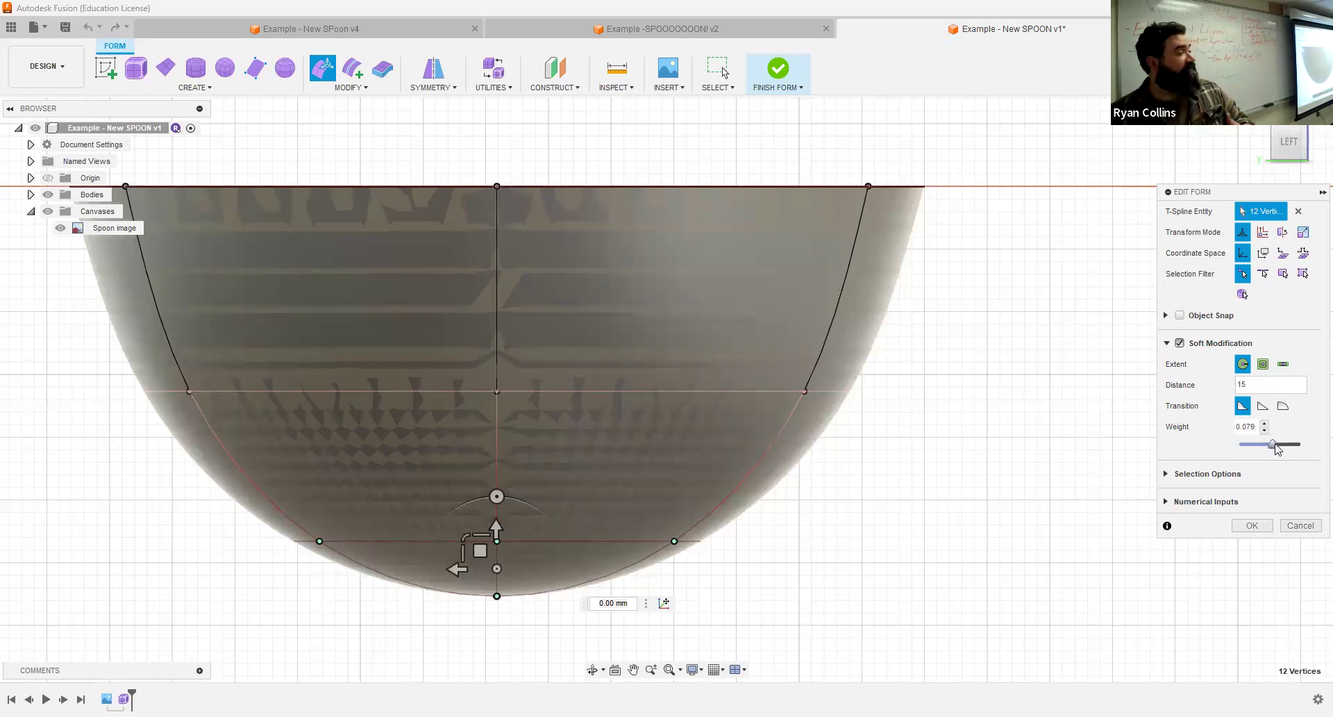
drag(1276, 448, 1305, 448)
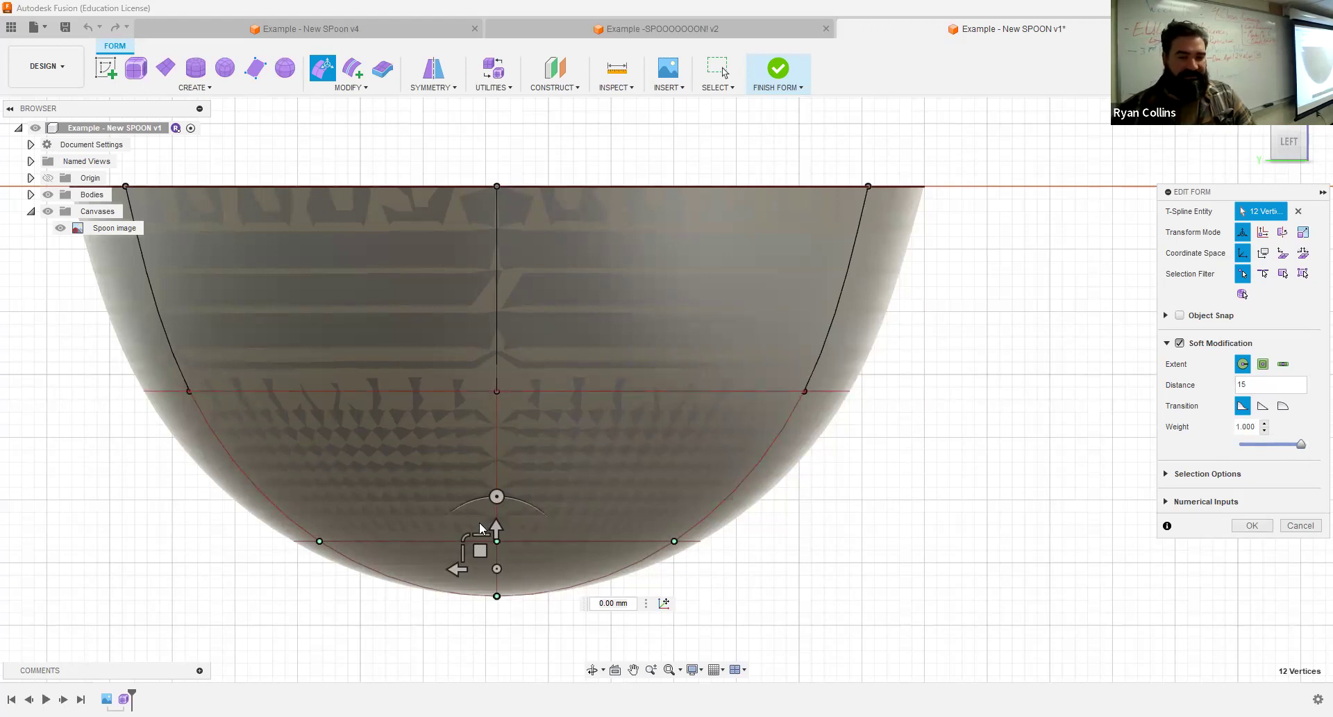
drag(517, 406, 506, 373)
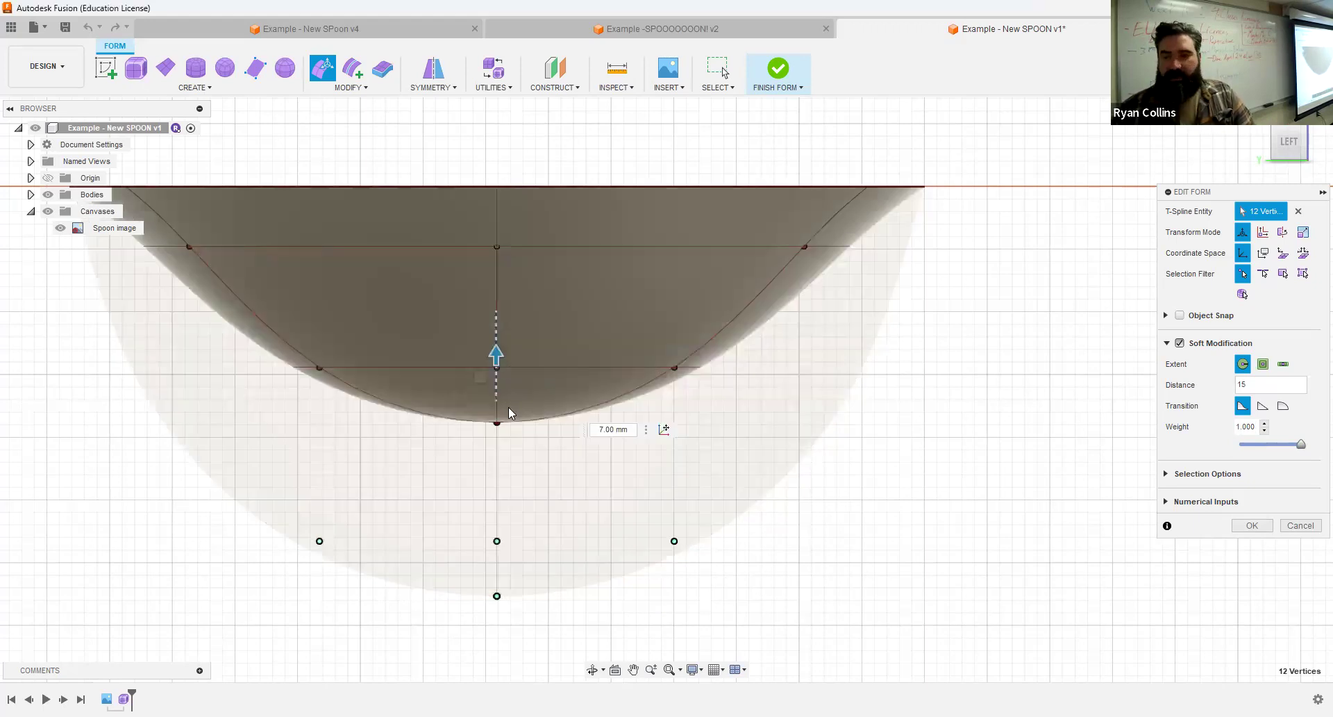
key(ctrl+z)
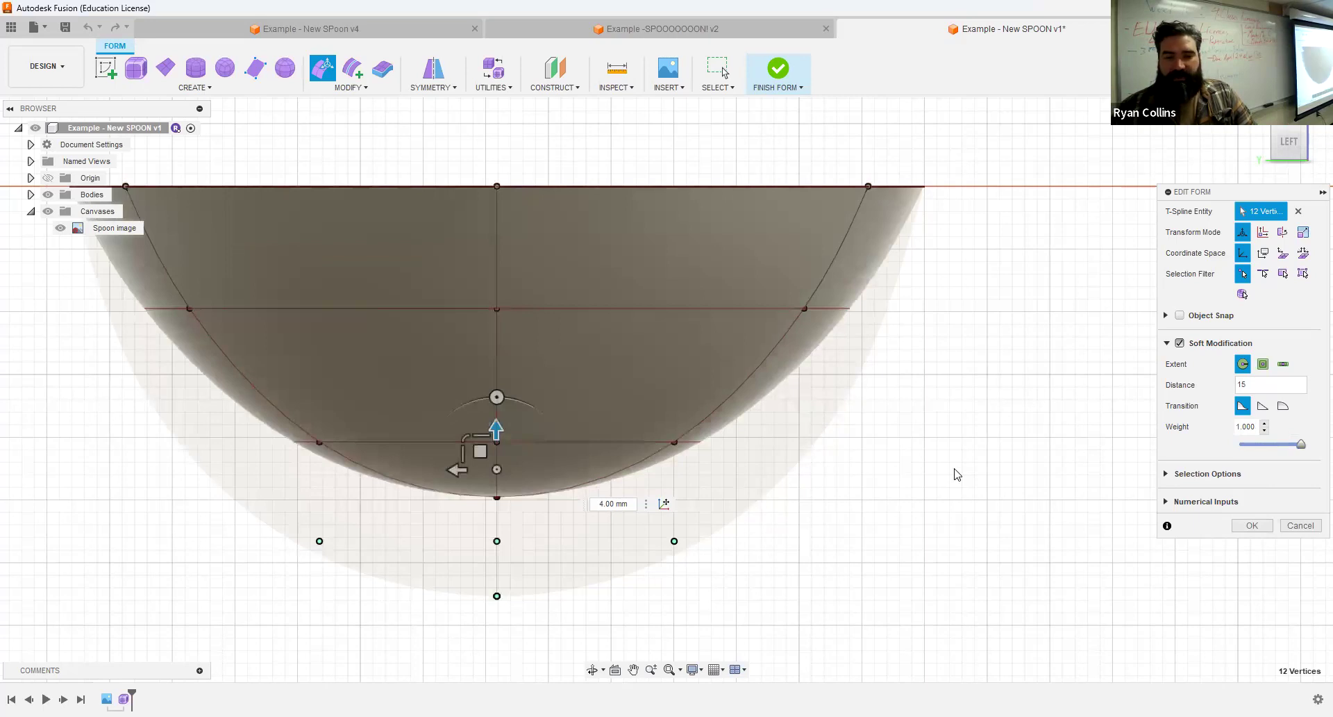
key(ctrl+z)
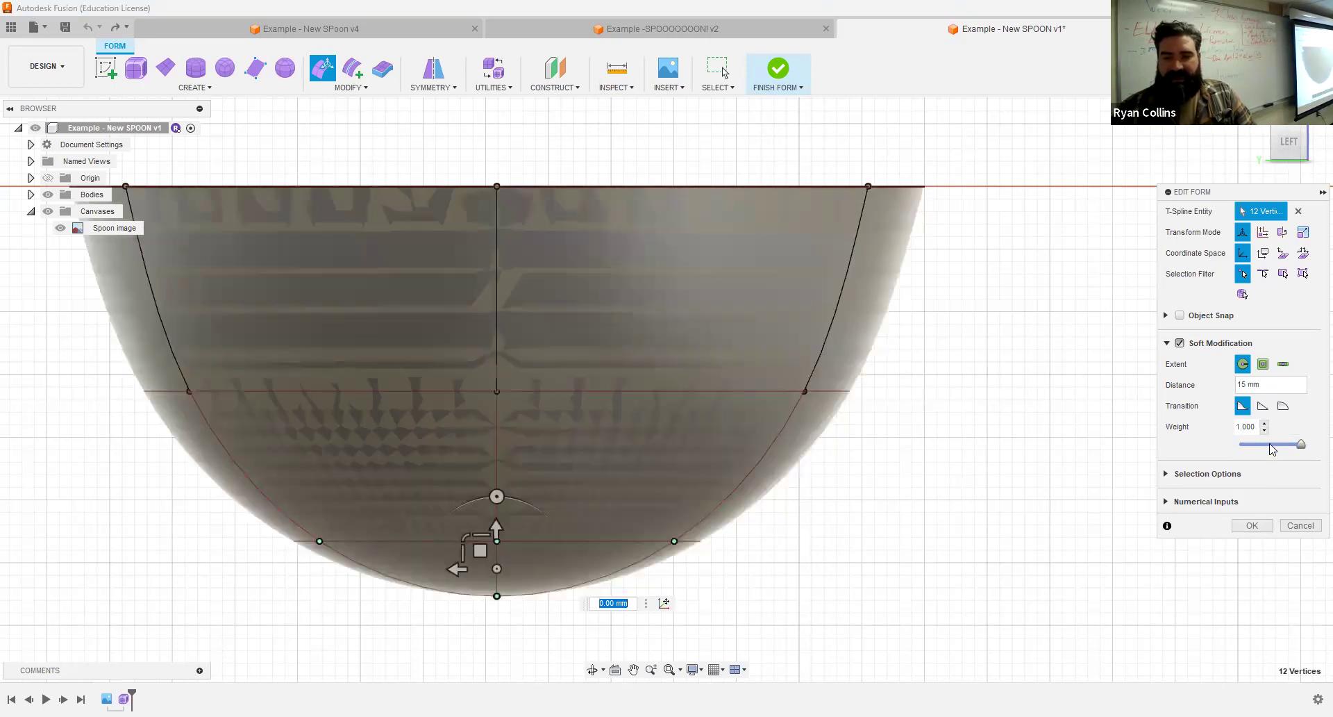
- Set the soft modification weight to 0.0 and raise the bowl's bottom point and lowest vertex ring about 4 mm
drag(1301, 443, 1282, 444)
double_click(1254, 426)
text(0.0)
key(Return)
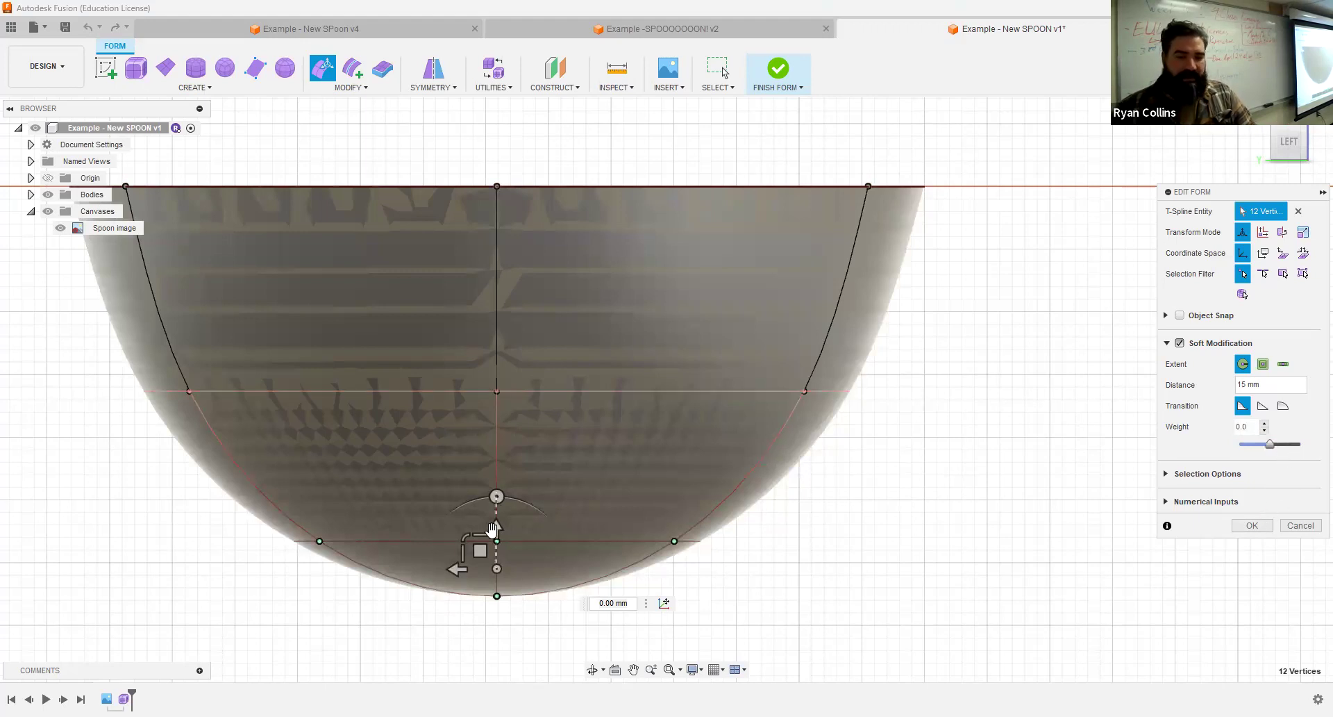
drag(492, 529, 499, 431)
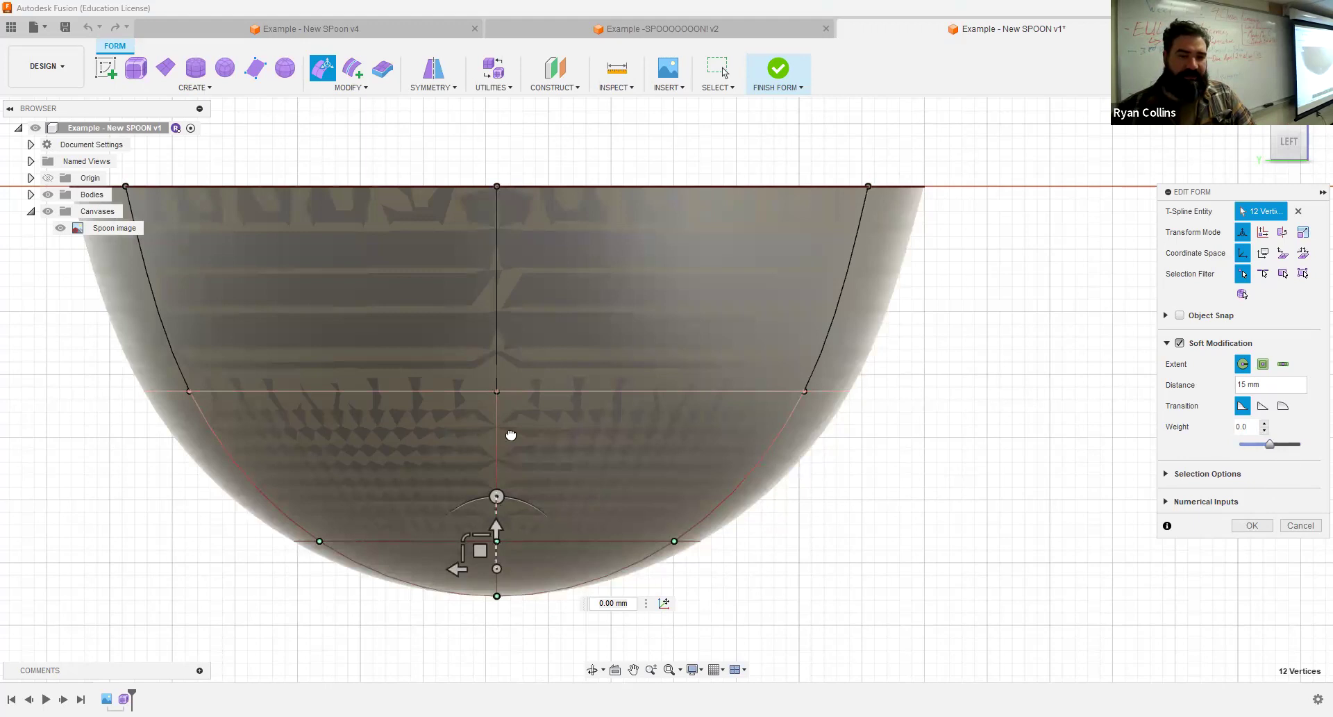
- Select the bottom point and two lowest vertex rings, try raising them 4 mm, then raise them 3 mm with a 10 mm soft modification distance instead
drag(68, 336, 1005, 583)
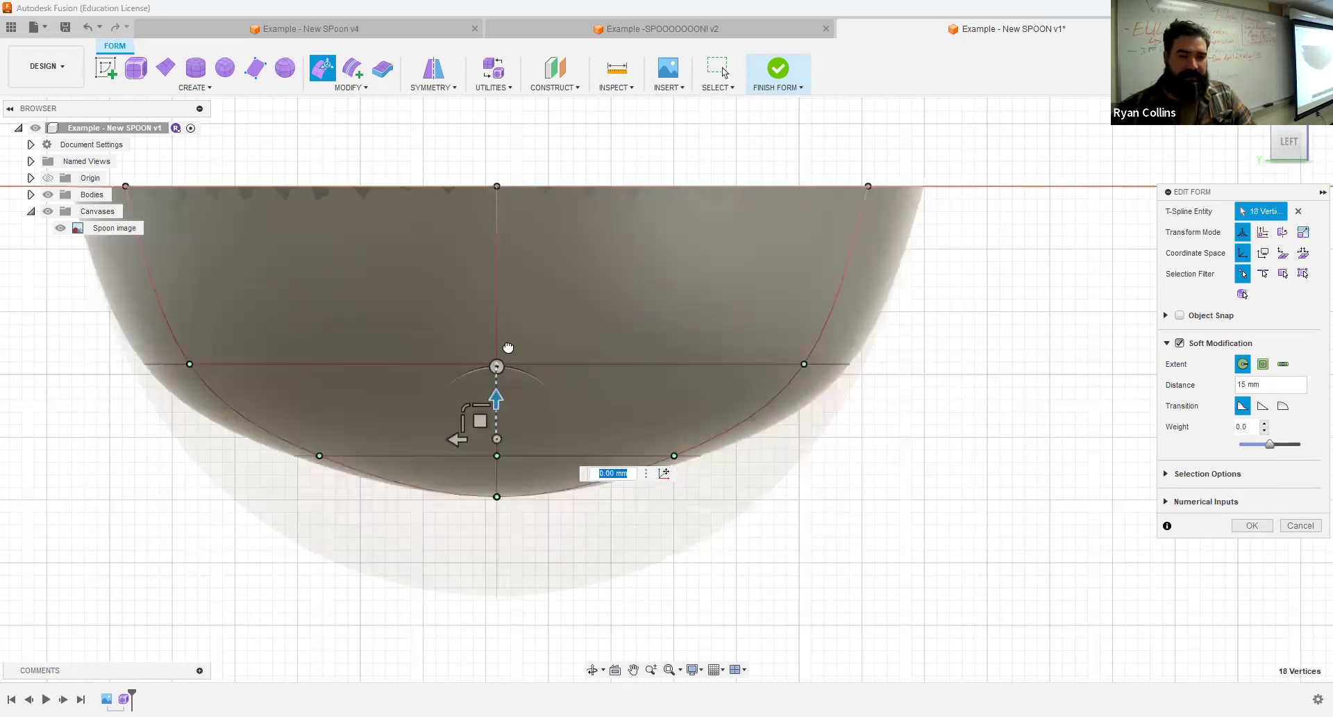
text(4)
key(Return)
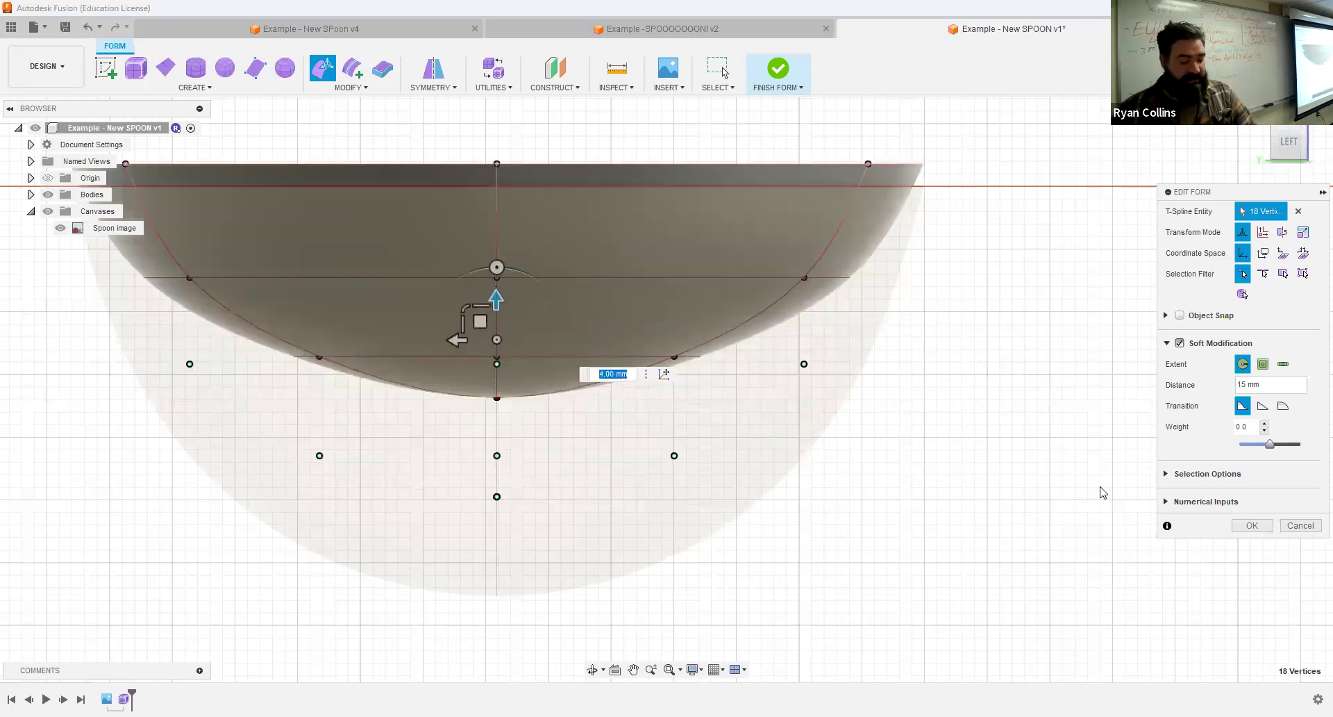
click(1272, 385)
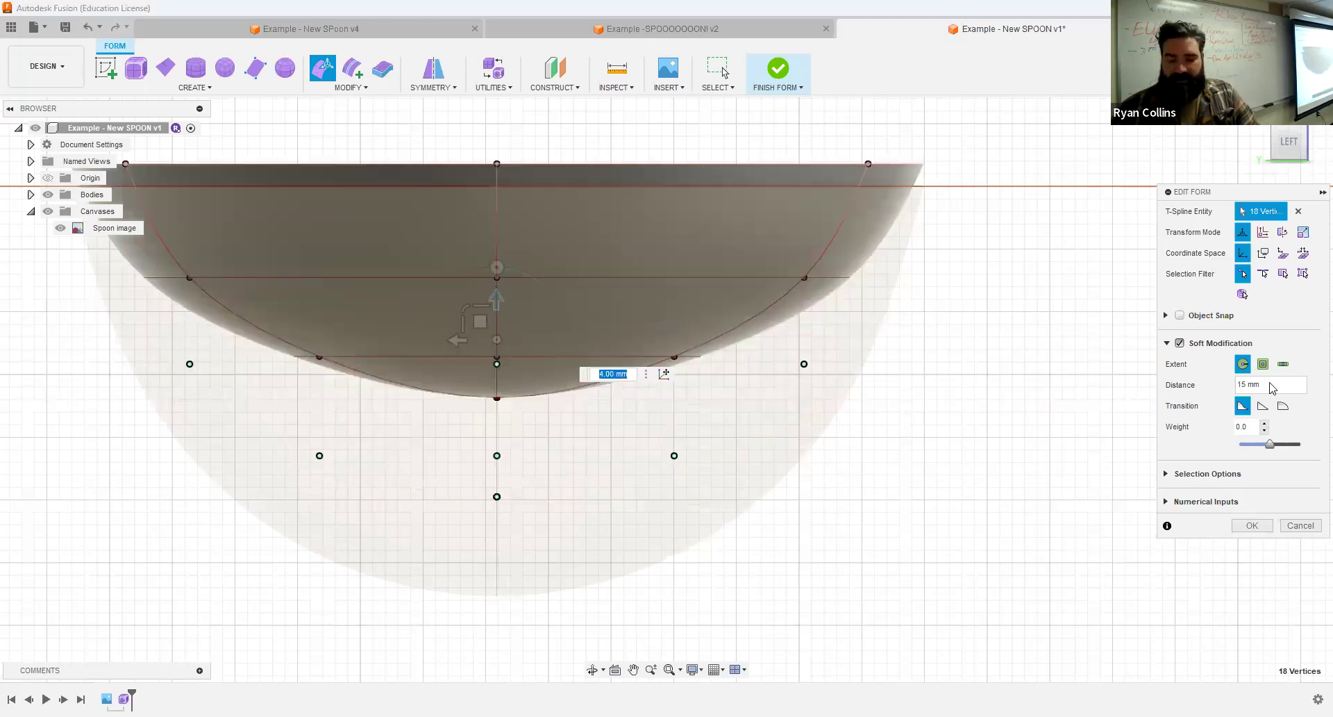
text(10)
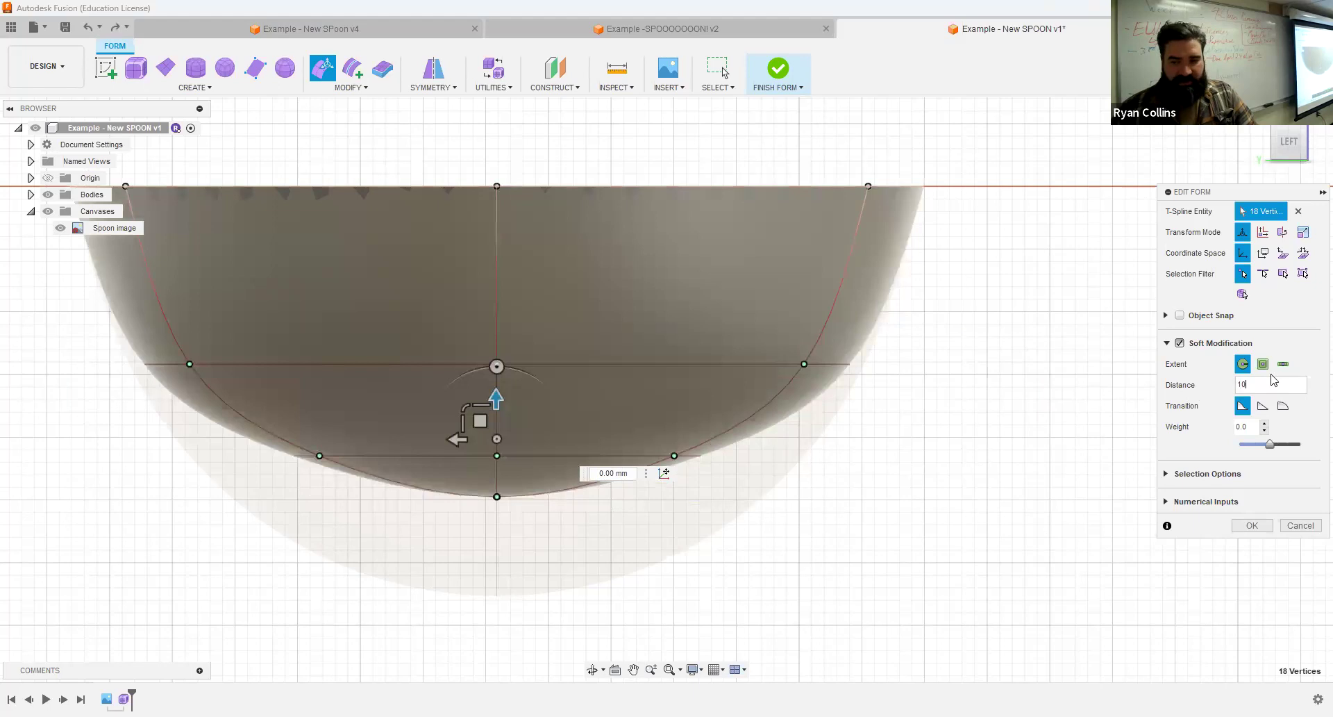
drag(496, 400, 497, 323)
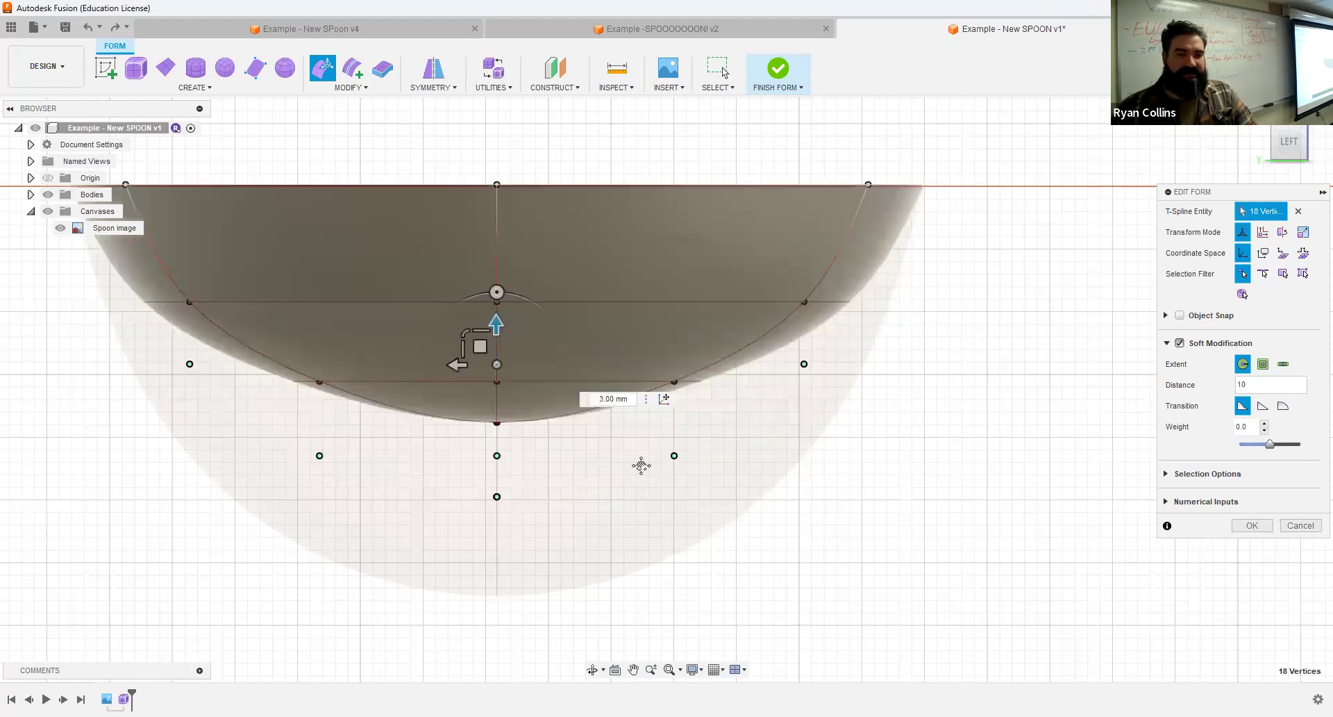
- Turn off Soft Modification, select the outer vertices and tangency handles at the bowl's tip end, and move them 14 mm outward along the reference image
scroll(645, 472, down, 3)
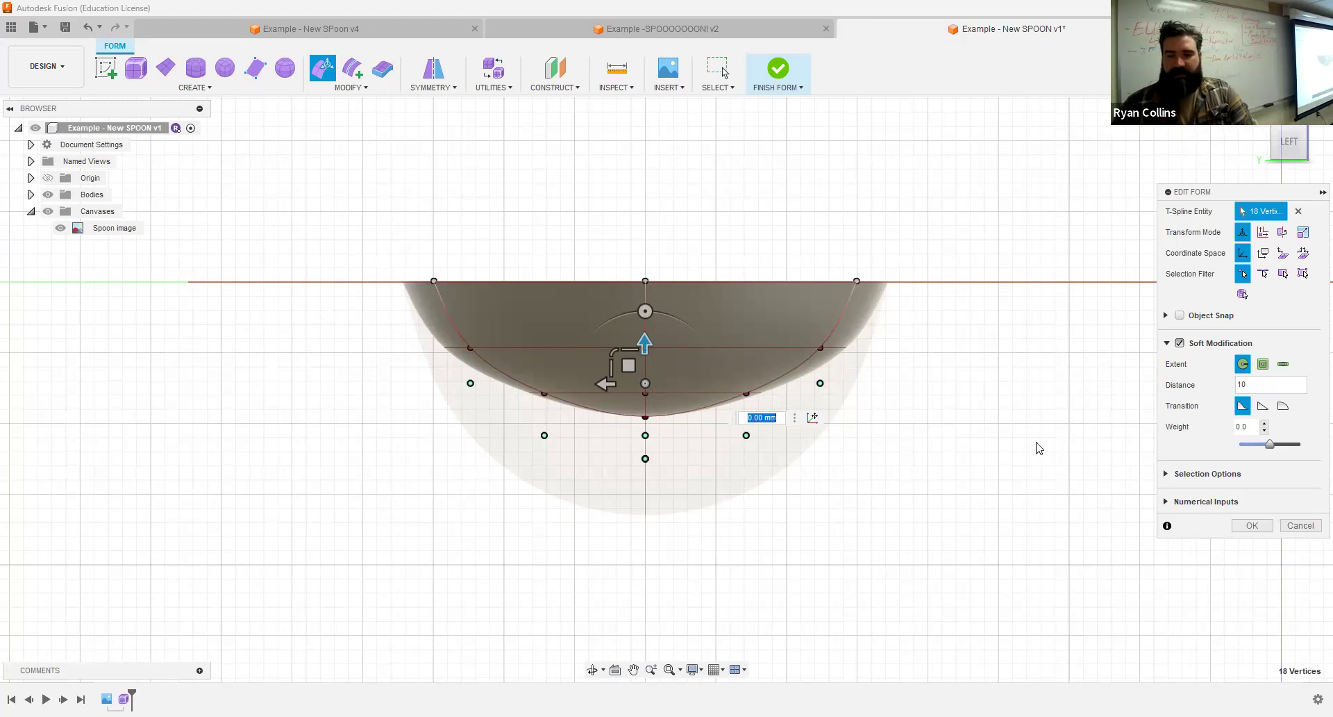
click(1019, 370)
shift+middle_drag(1016, 370, 1000, 500)
middle_drag(922, 336, 853, 672)
click(1180, 342)
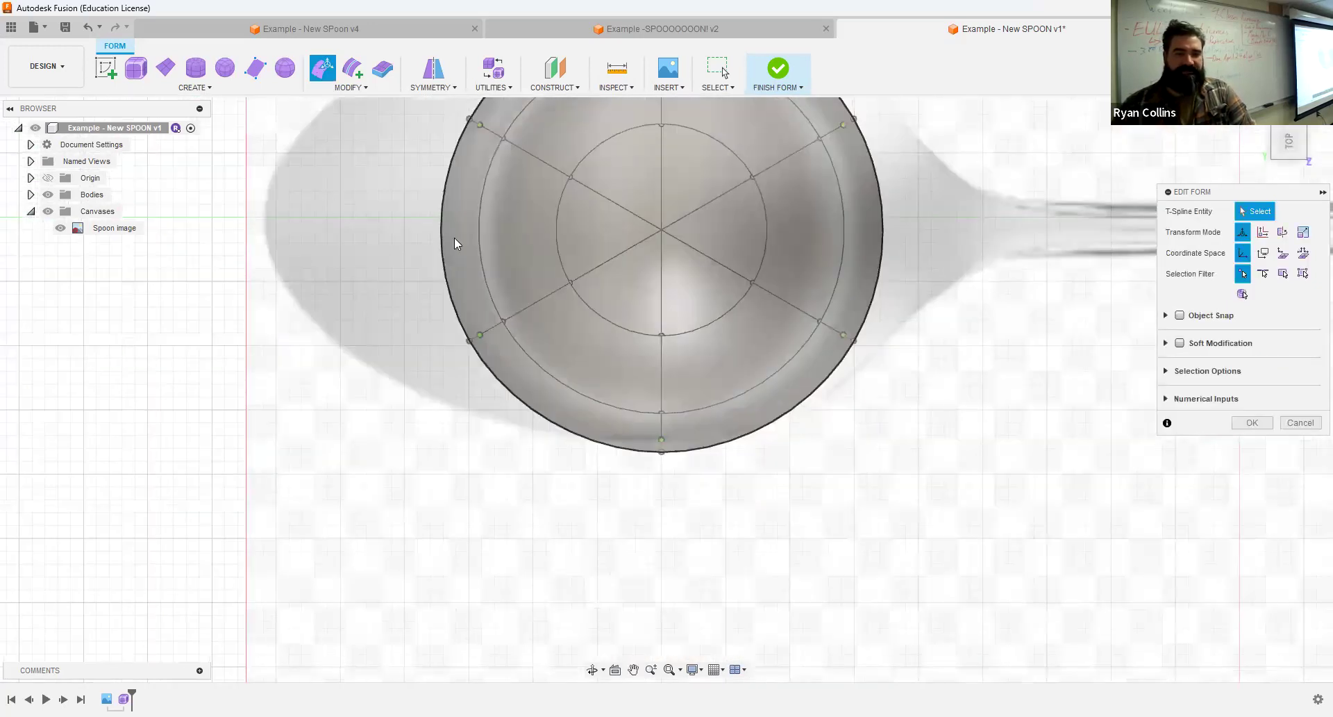
scroll(421, 288, down, 1)
scroll(449, 223, up, 2)
shift+middle_drag(745, 350, 713, 327)
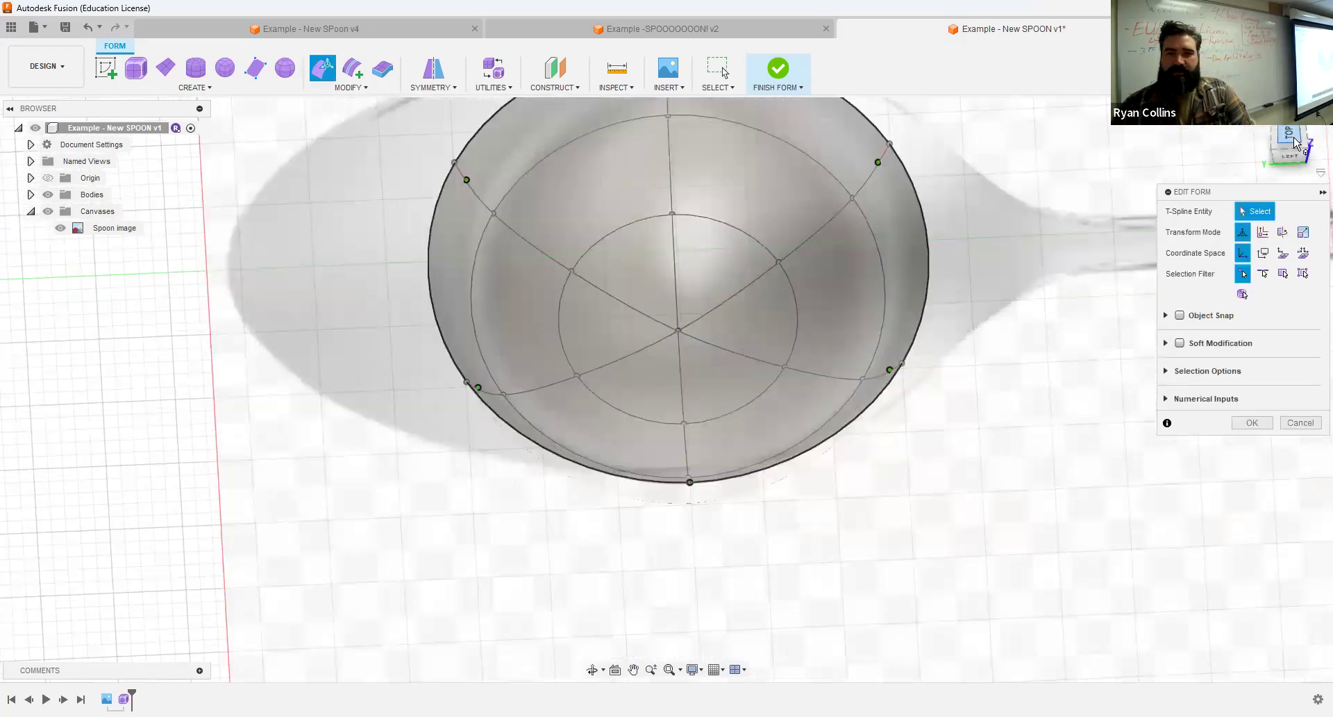
drag(334, 311, 525, 611)
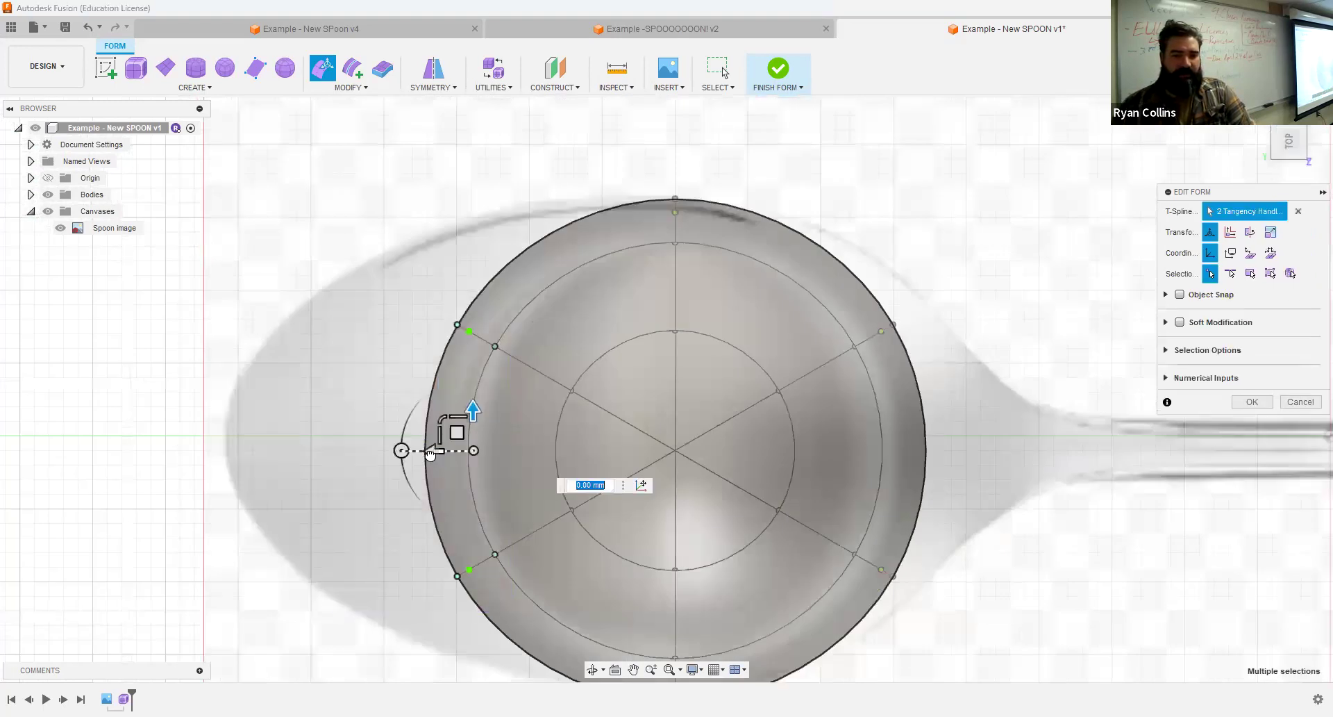
drag(300, 448, 230, 452)
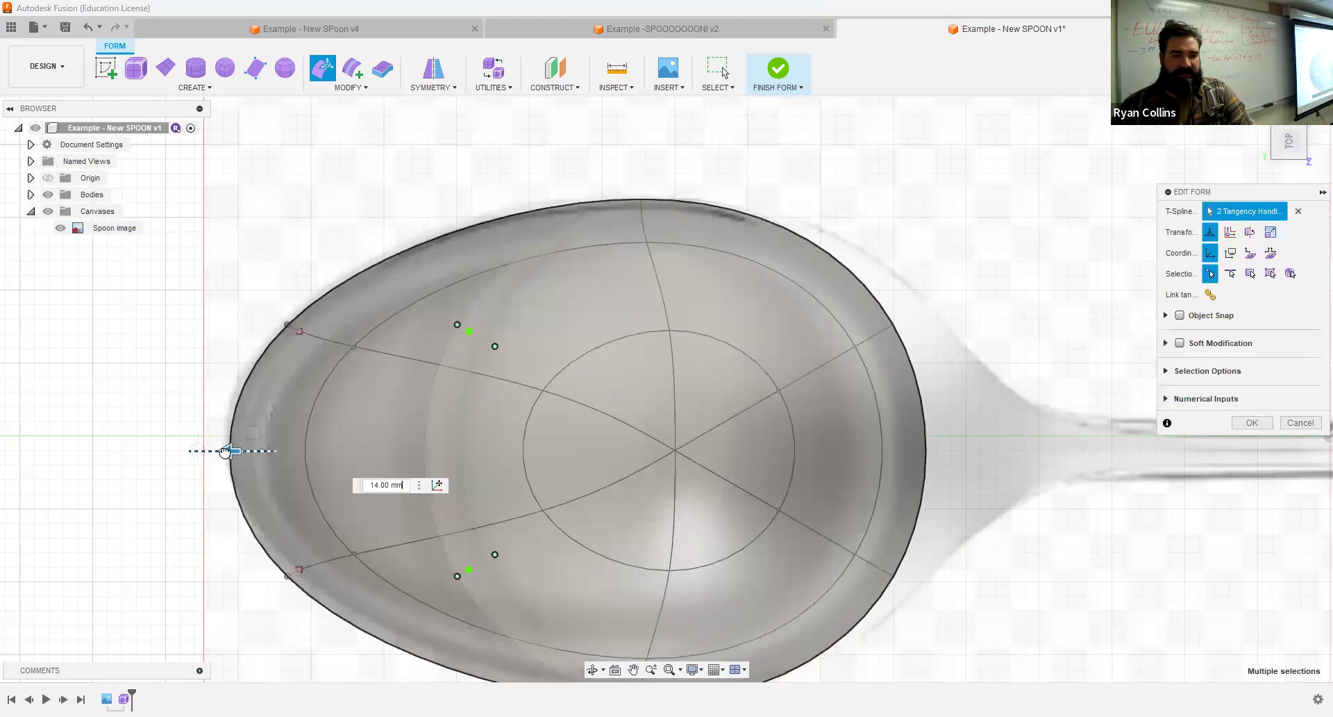
- Select the outer vertices and tangency handles at the bowl's handle end and move them 4 mm toward the spoon handle
shift+middle_drag(716, 439, 723, 339)
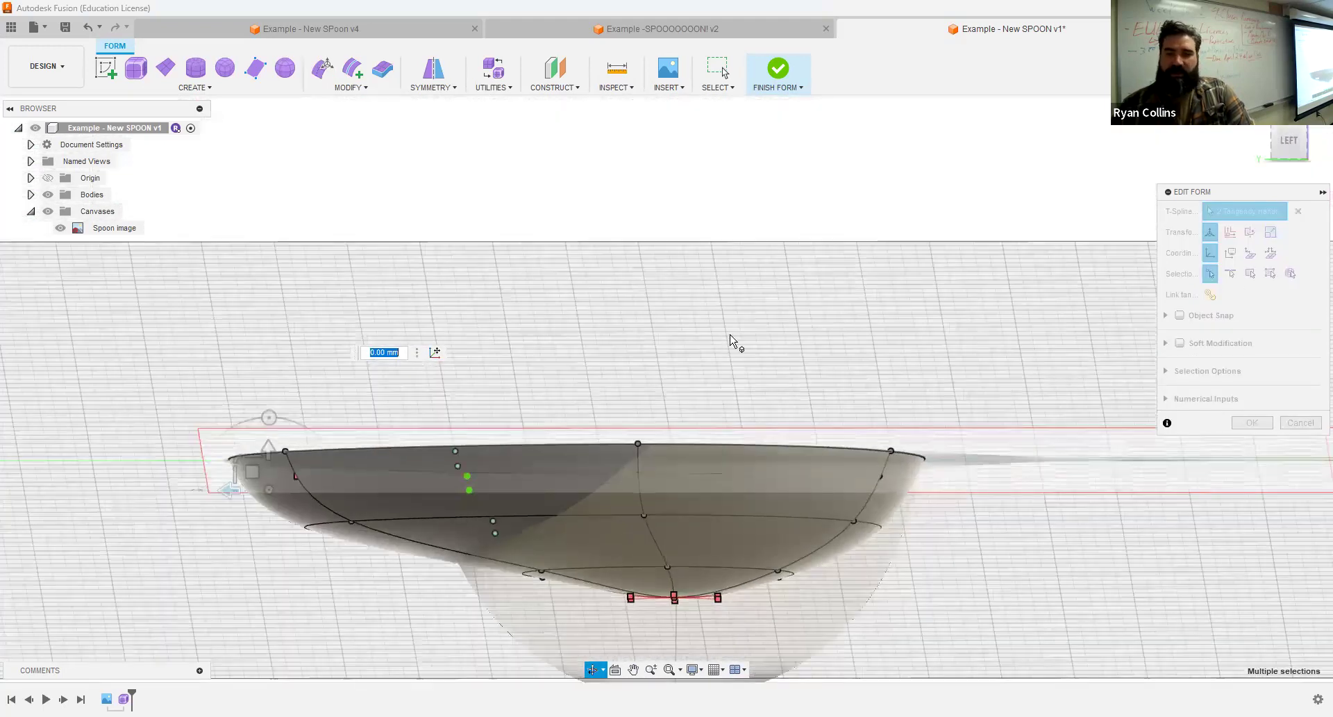
click(1308, 141)
middle_drag(988, 327, 673, 453)
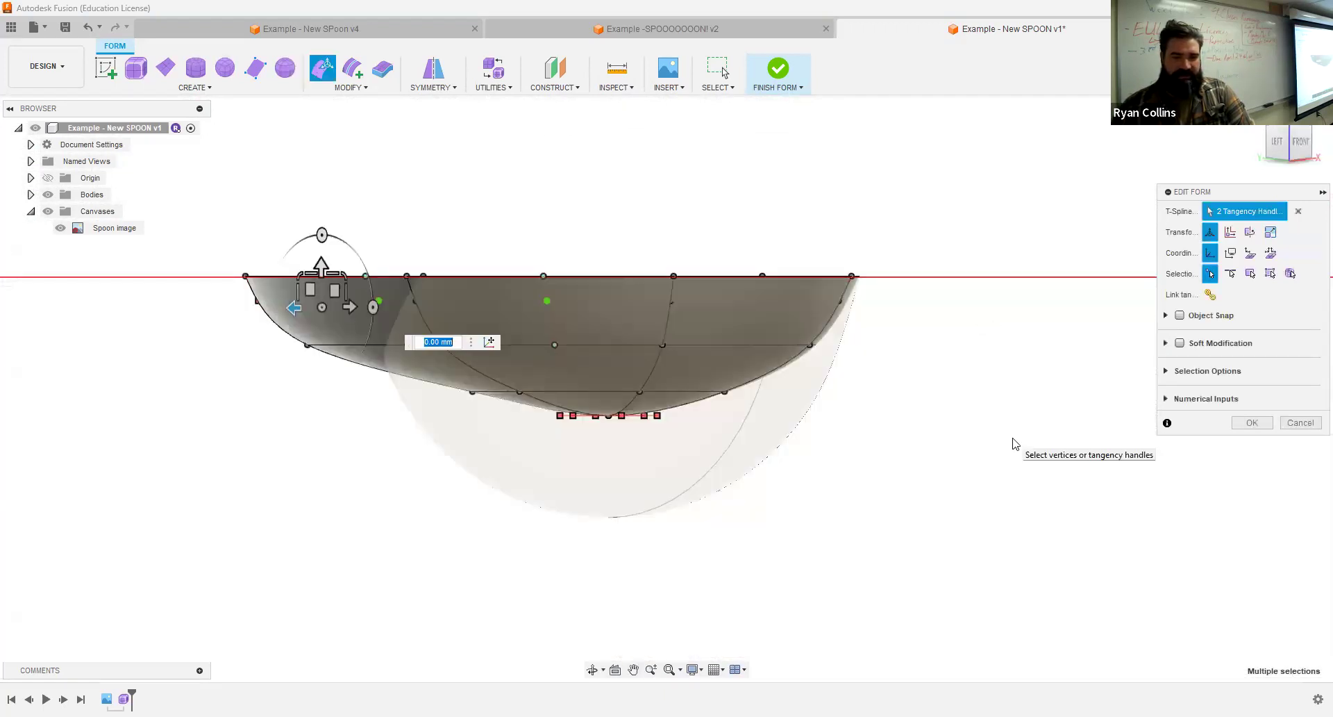
shift+middle_drag(840, 506, 854, 491)
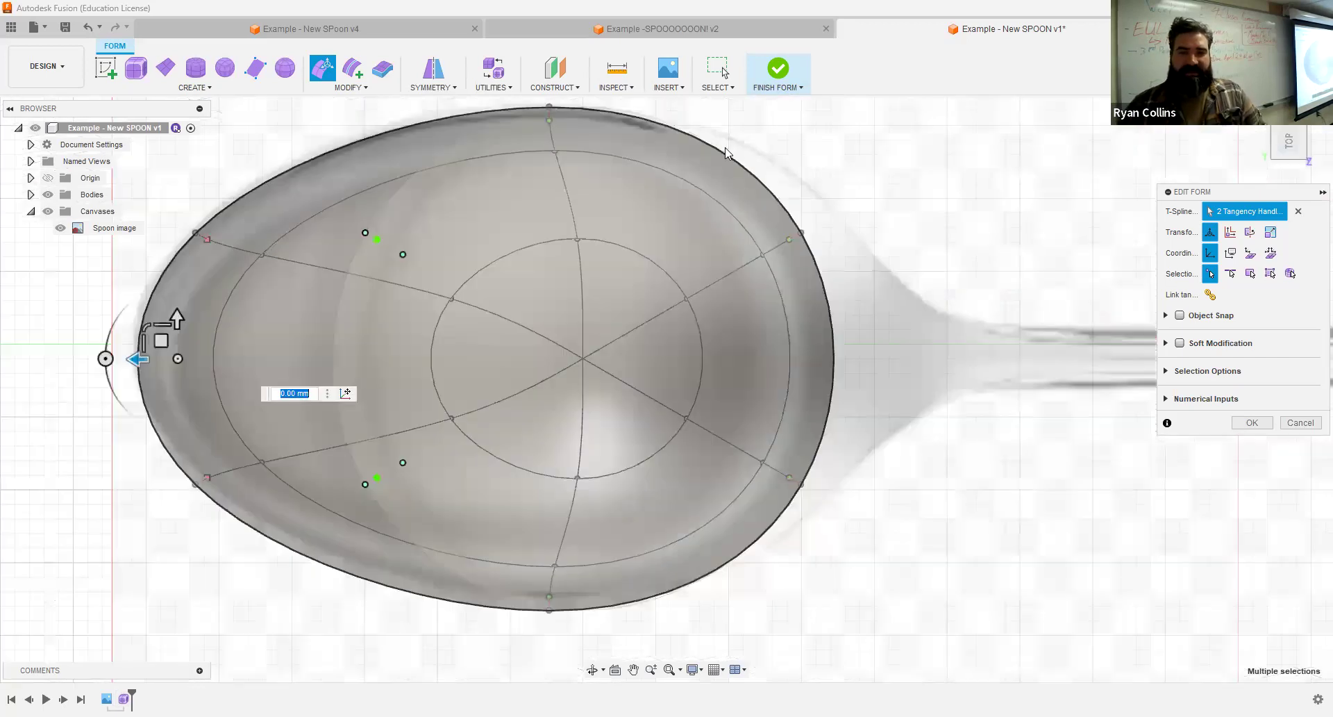
drag(867, 565, 937, 555)
shift+middle_drag(934, 512, 1032, 359)
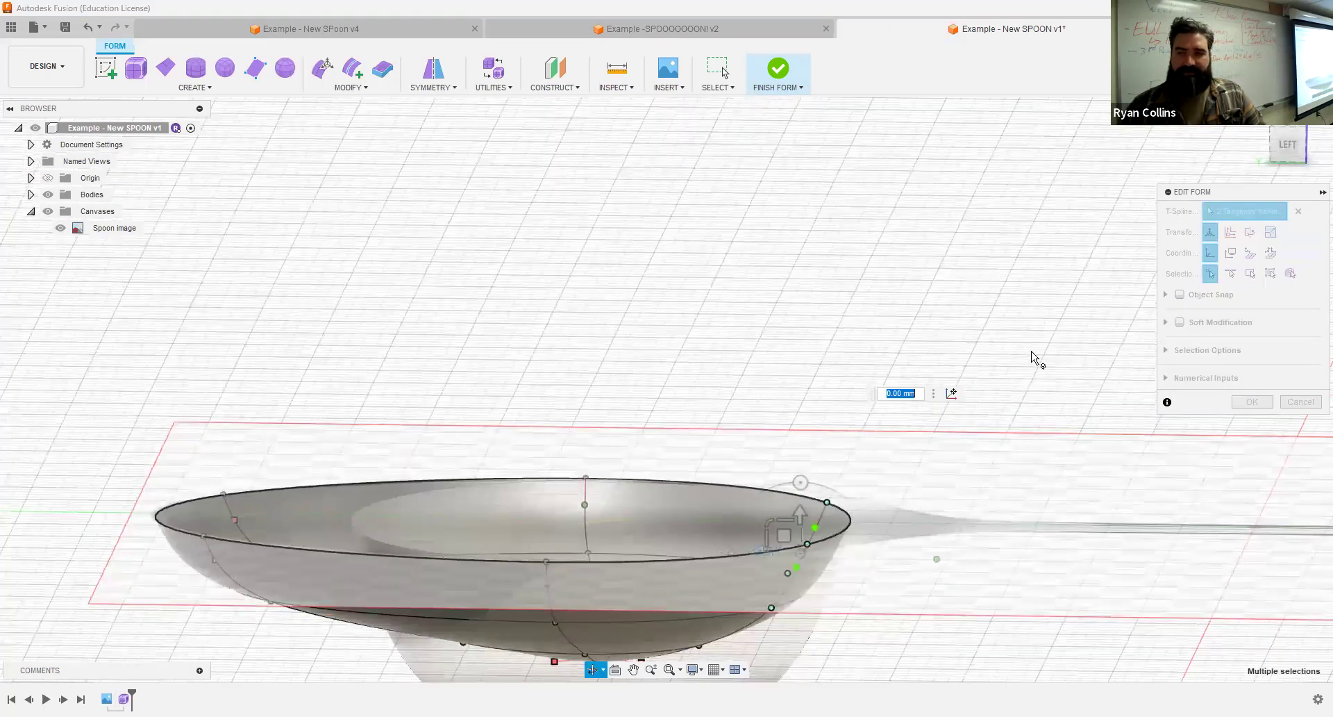
click(1289, 145)
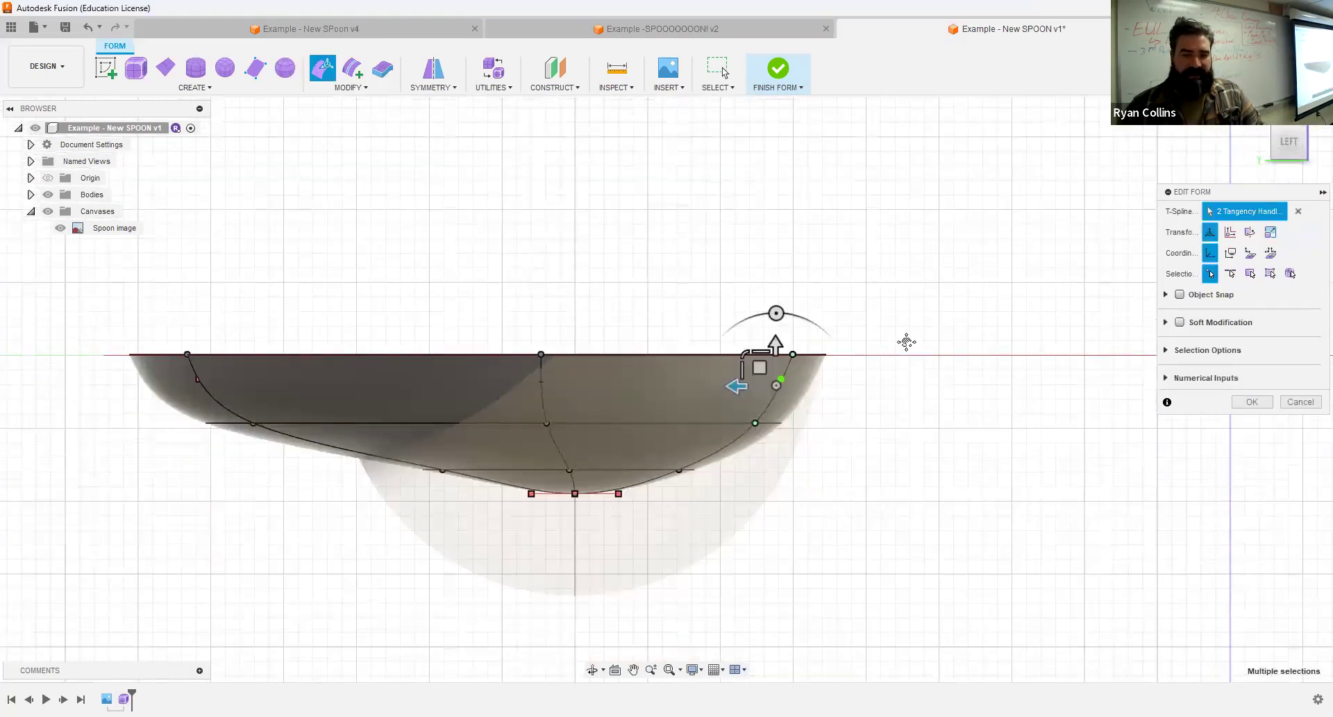
middle_drag(908, 347, 907, 342)
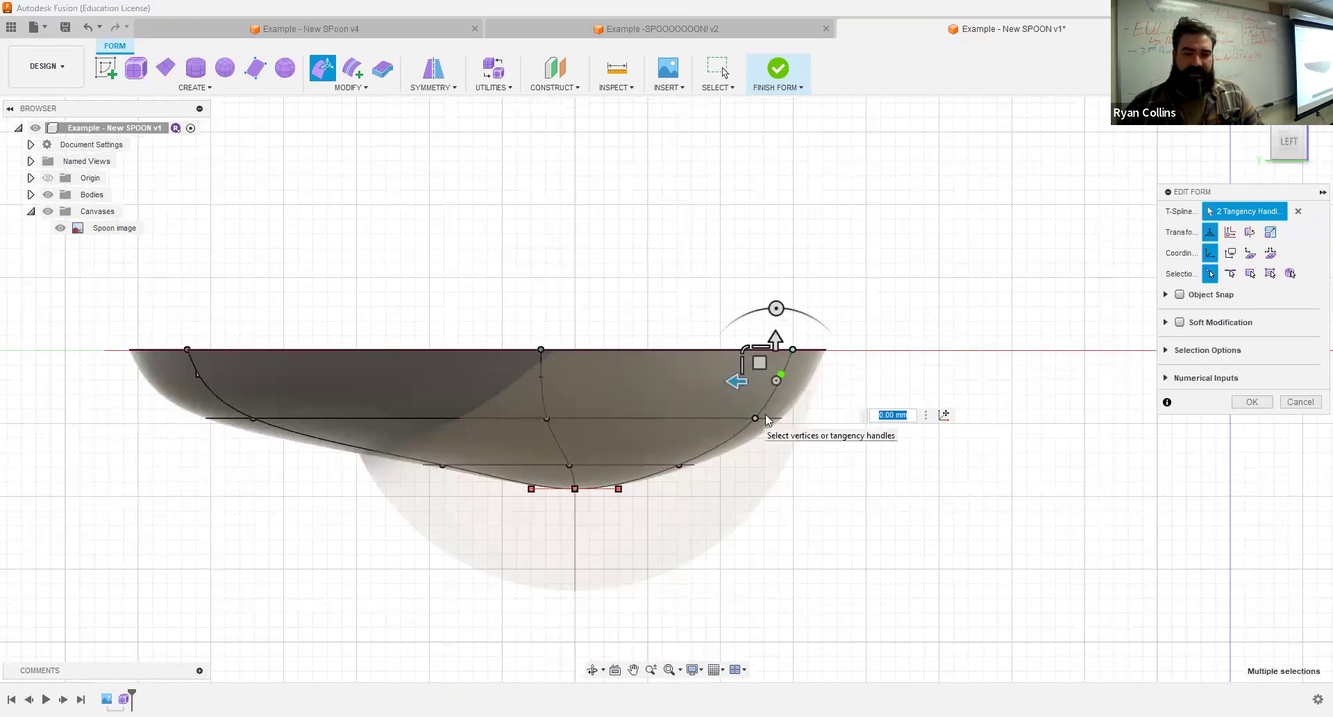
shift+middle_drag(949, 291, 708, 327)
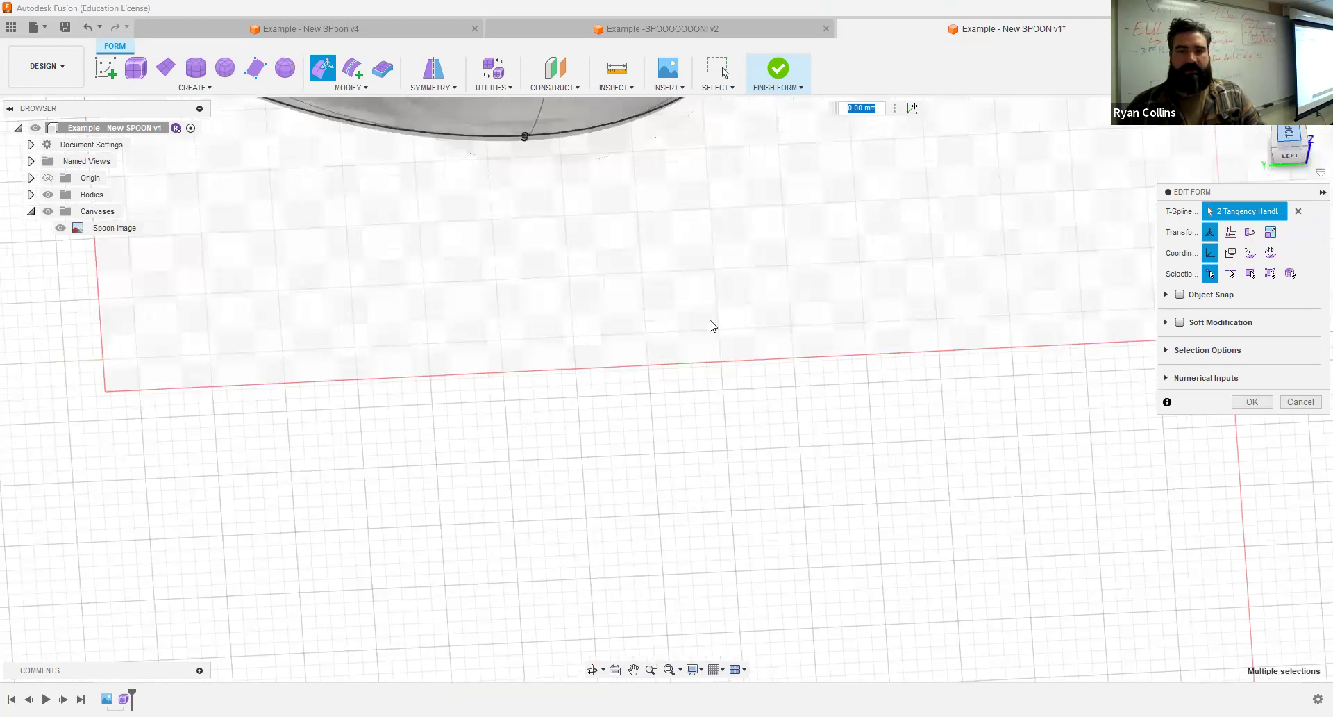
shift+middle_drag(672, 589, 674, 369)
drag(681, 366, 833, 417)
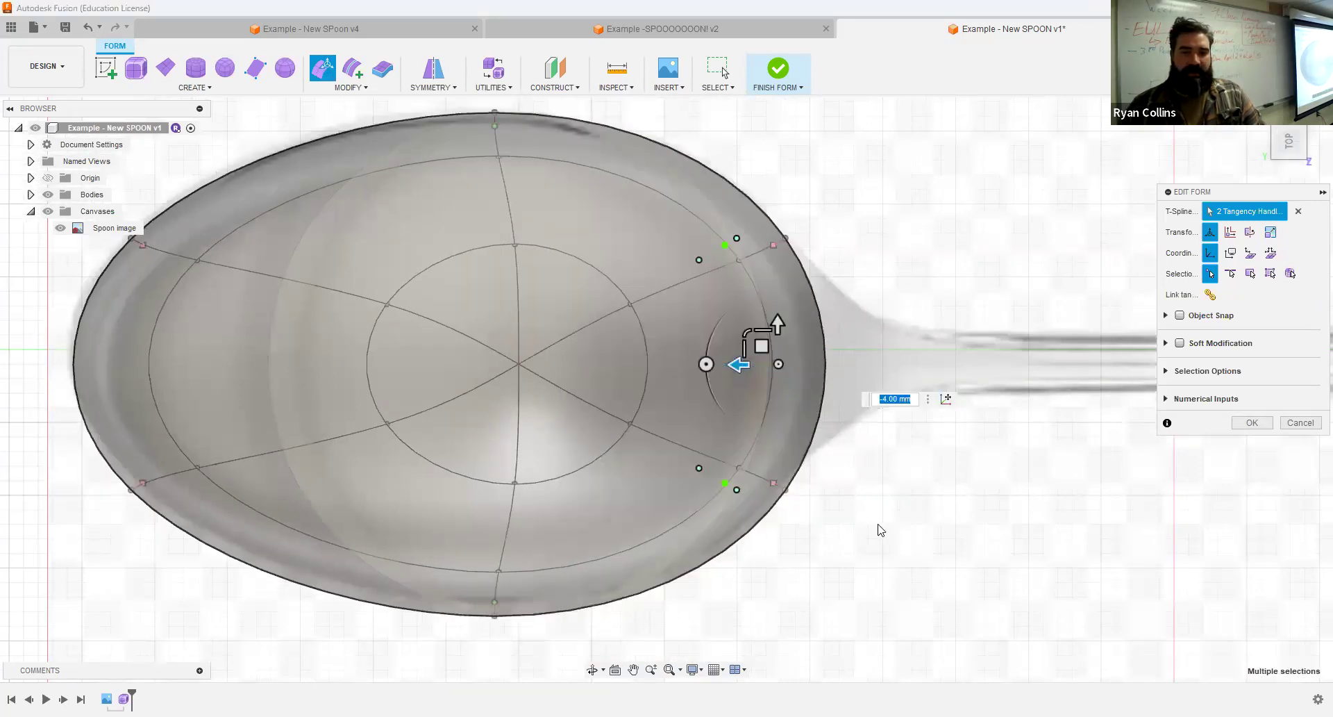
- From the left view, turn on Soft Modification and select the bowl's bottom vertices
click(980, 304)
shift+middle_drag(949, 467, 996, 209)
click(1277, 154)
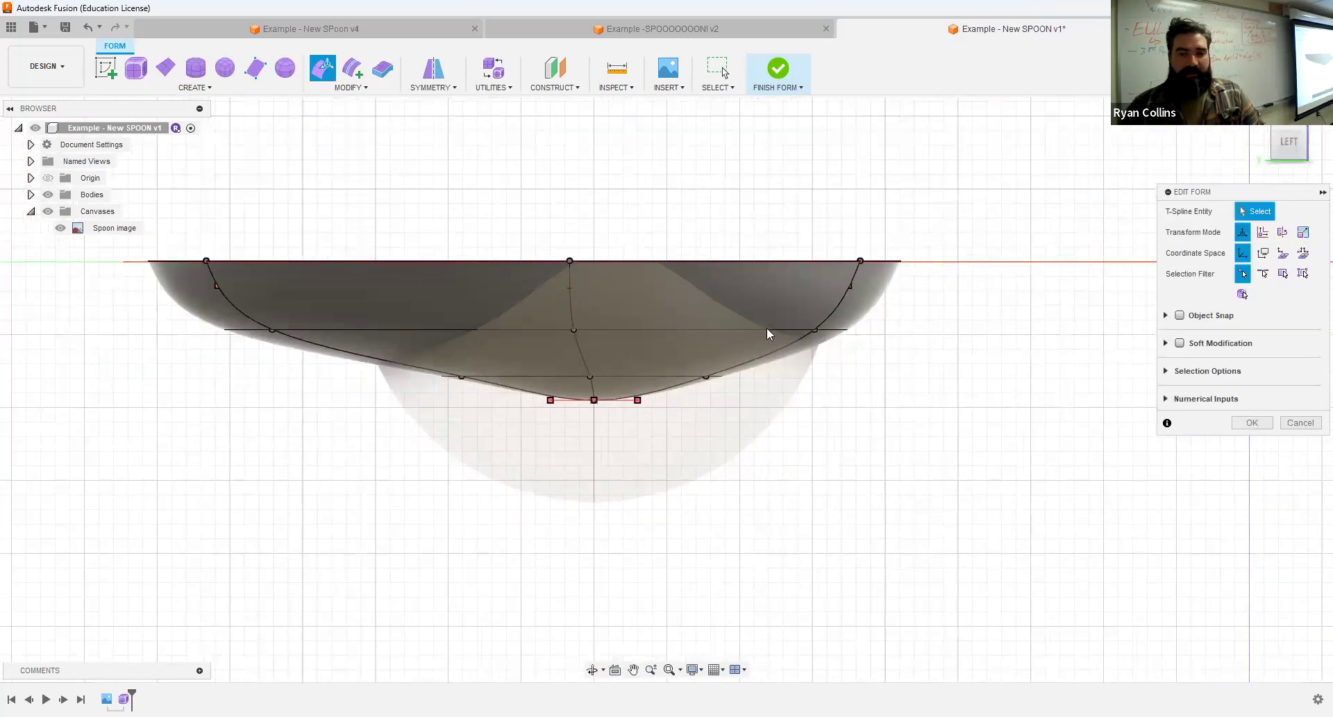
scroll(666, 408, up, 3)
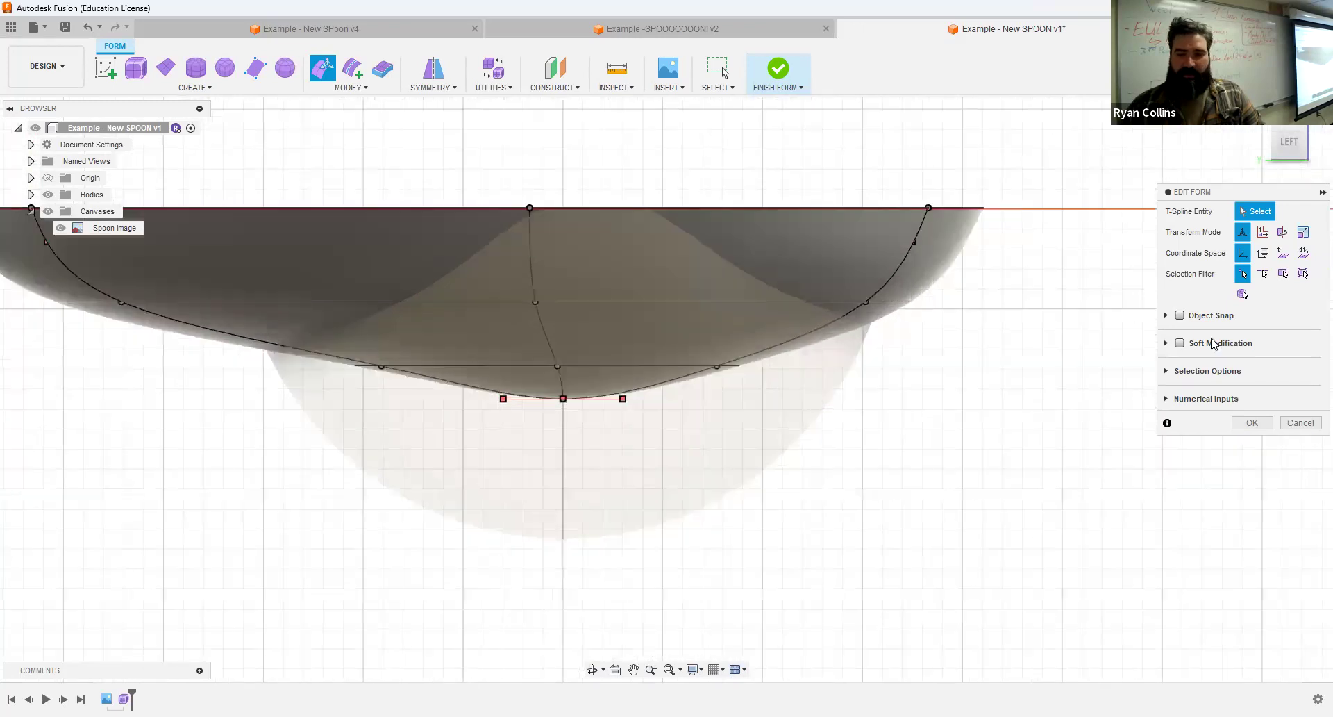
click(1181, 343)
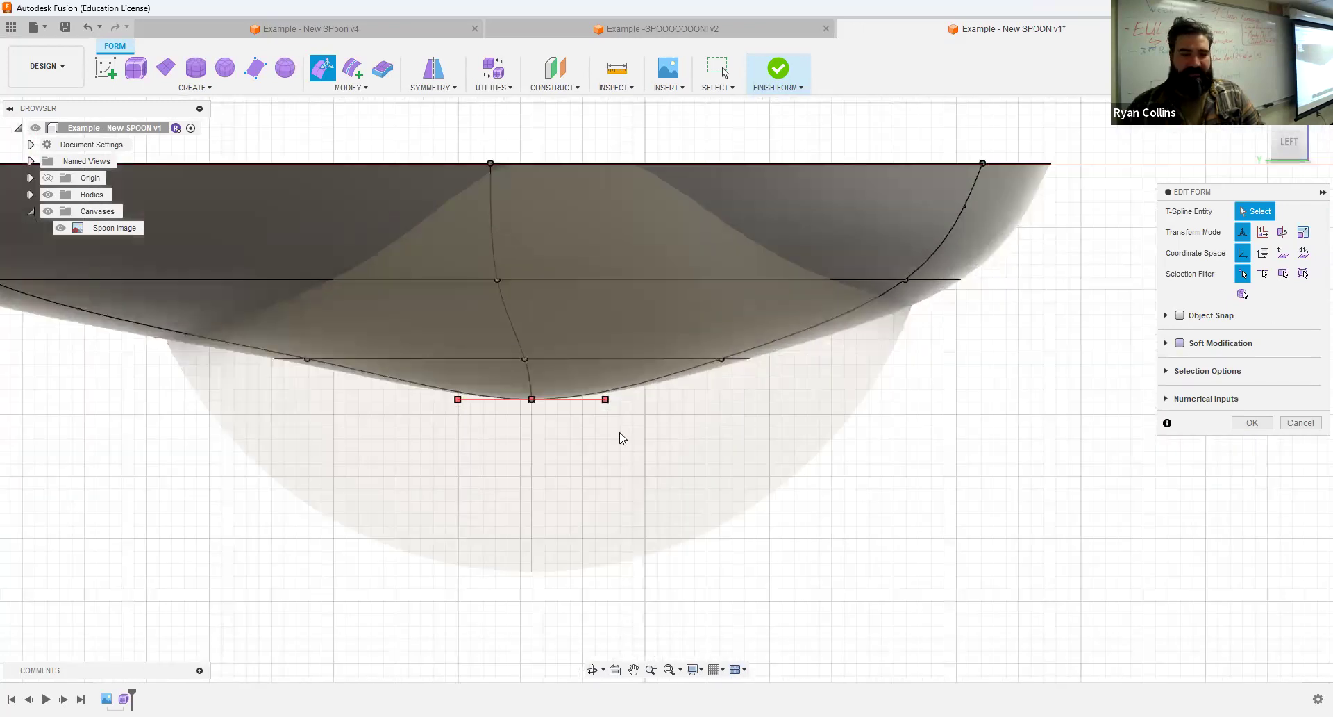
drag(402, 386, 672, 484)
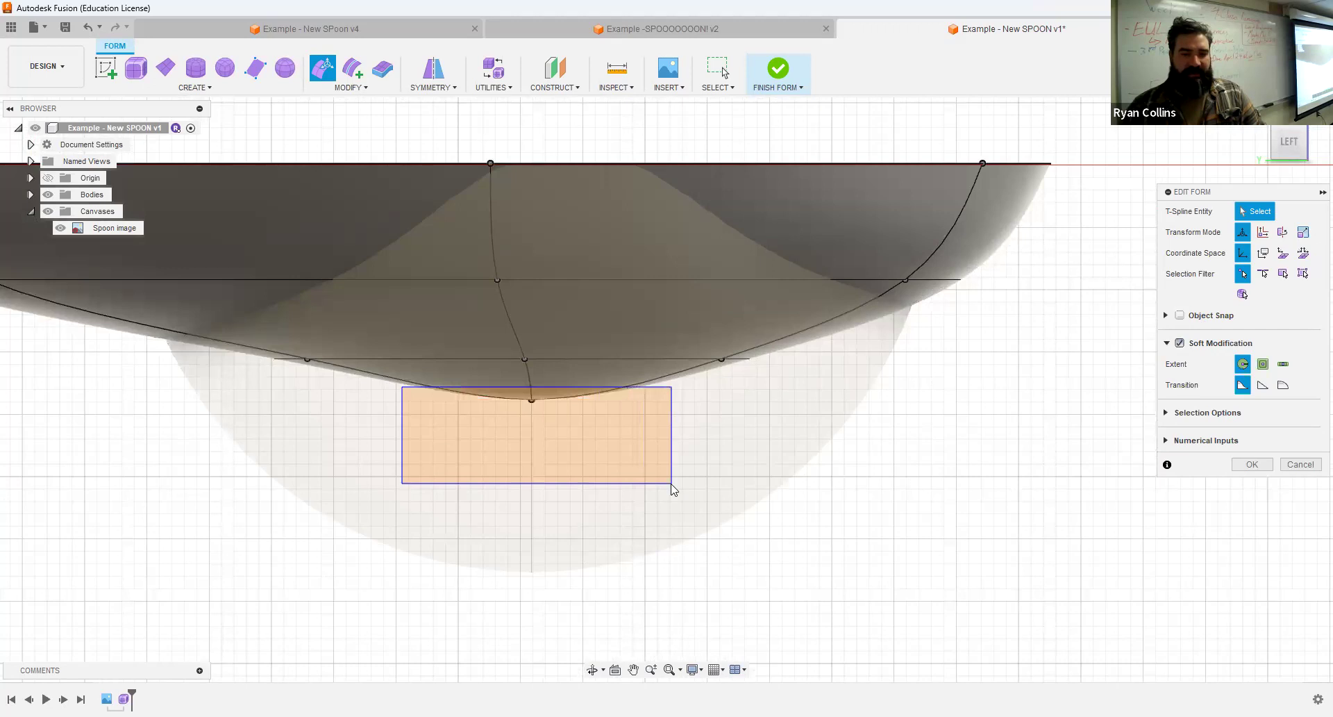
- Try raising the bowl's bottom vertices 1 mm, check the shape, and undo the vertex movement
drag(535, 365, 550, 335)
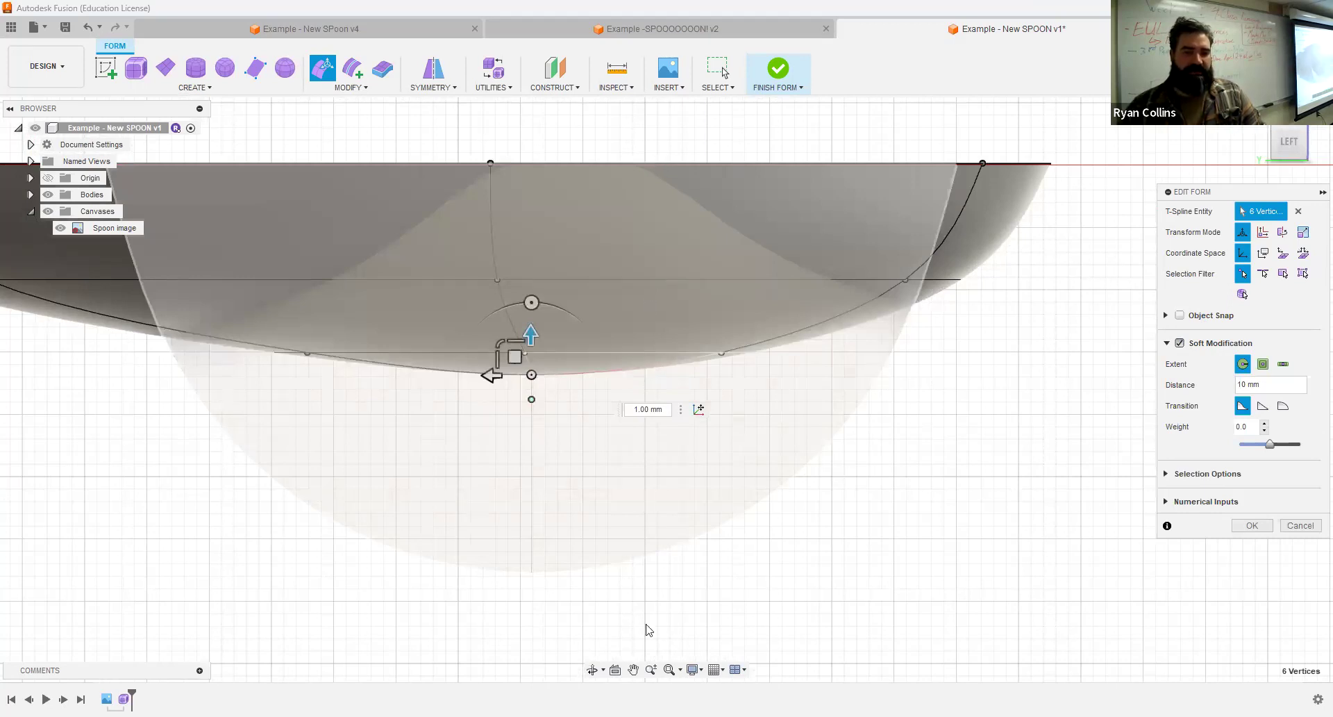
shift+middle_drag(649, 628, 718, 424)
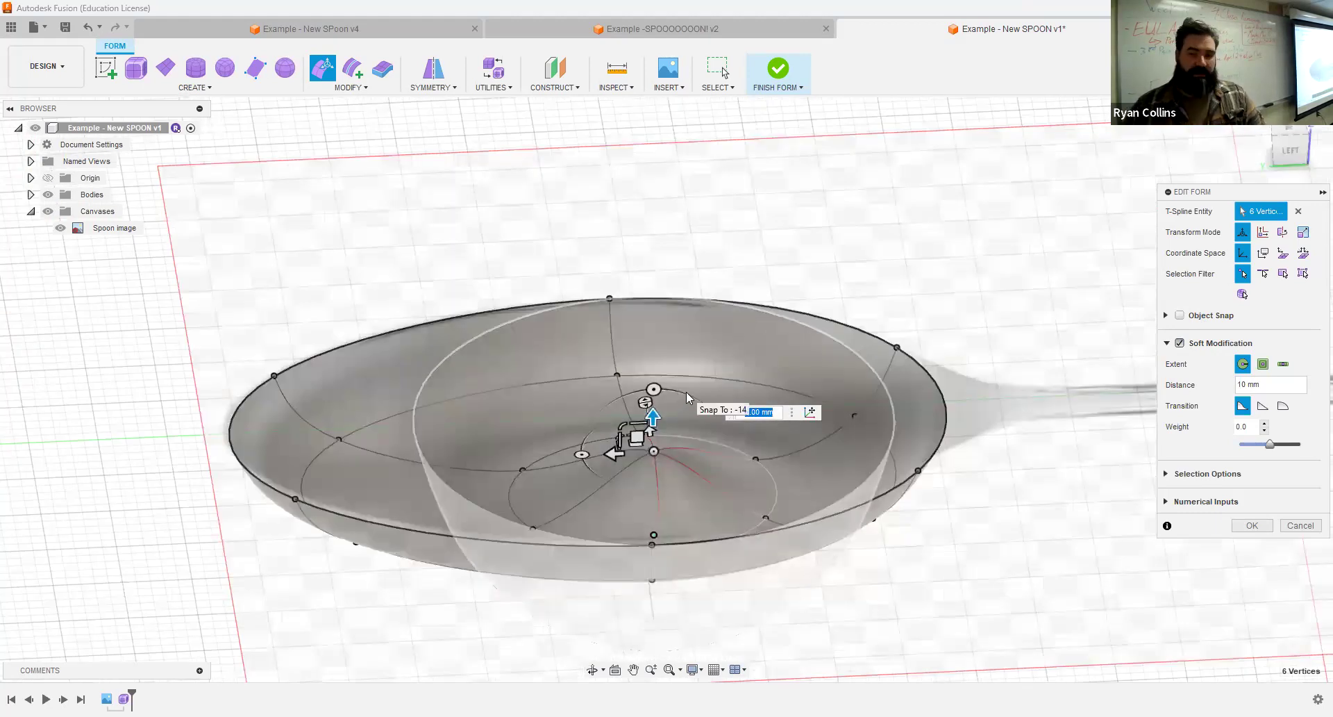
click(1289, 152)
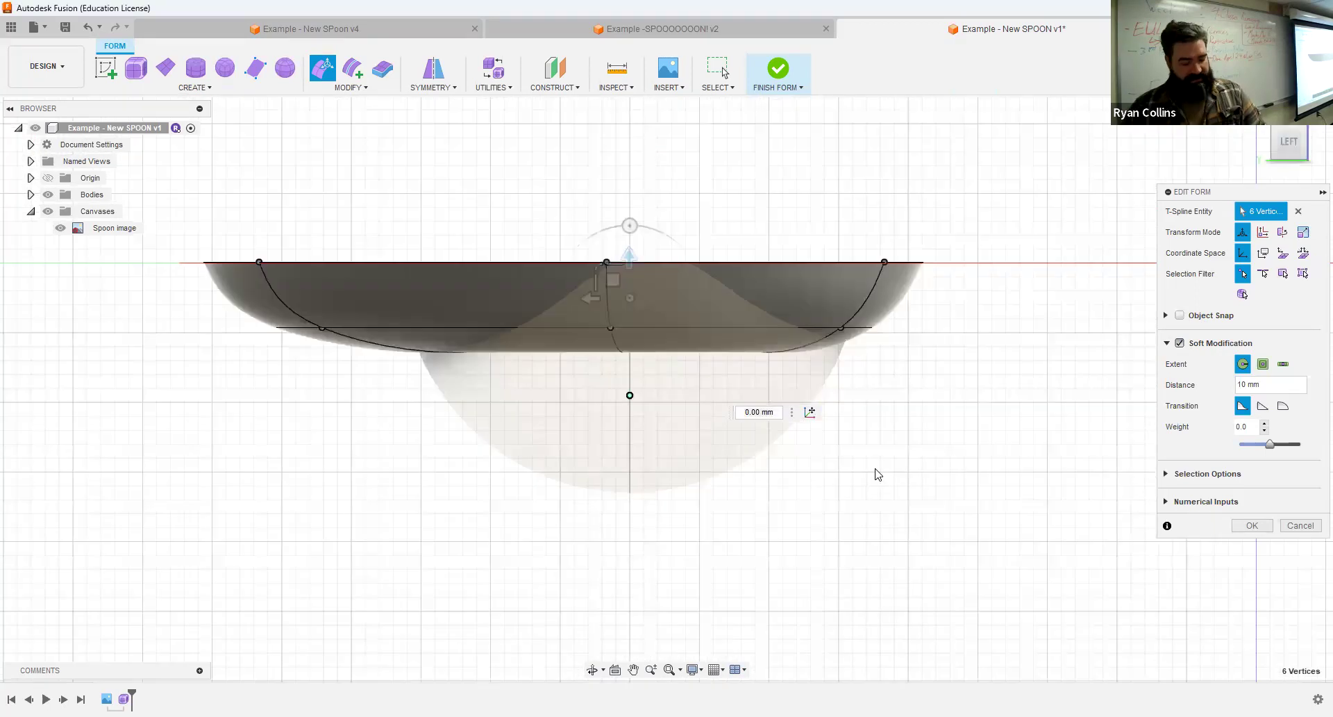
key(ctrl+z)
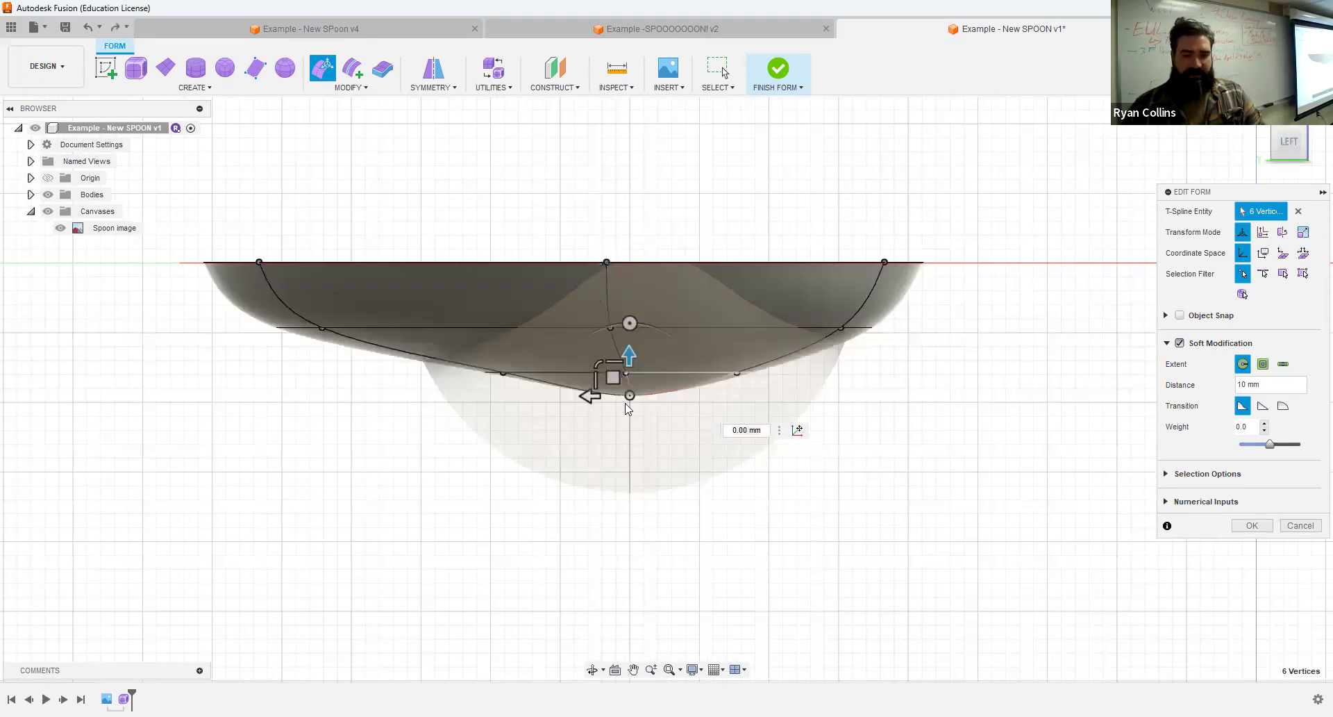
- Raise the selected bottom vertices 1 mm with a 10 mm soft modification distance and finish the form edit
drag(629, 356, 629, 342)
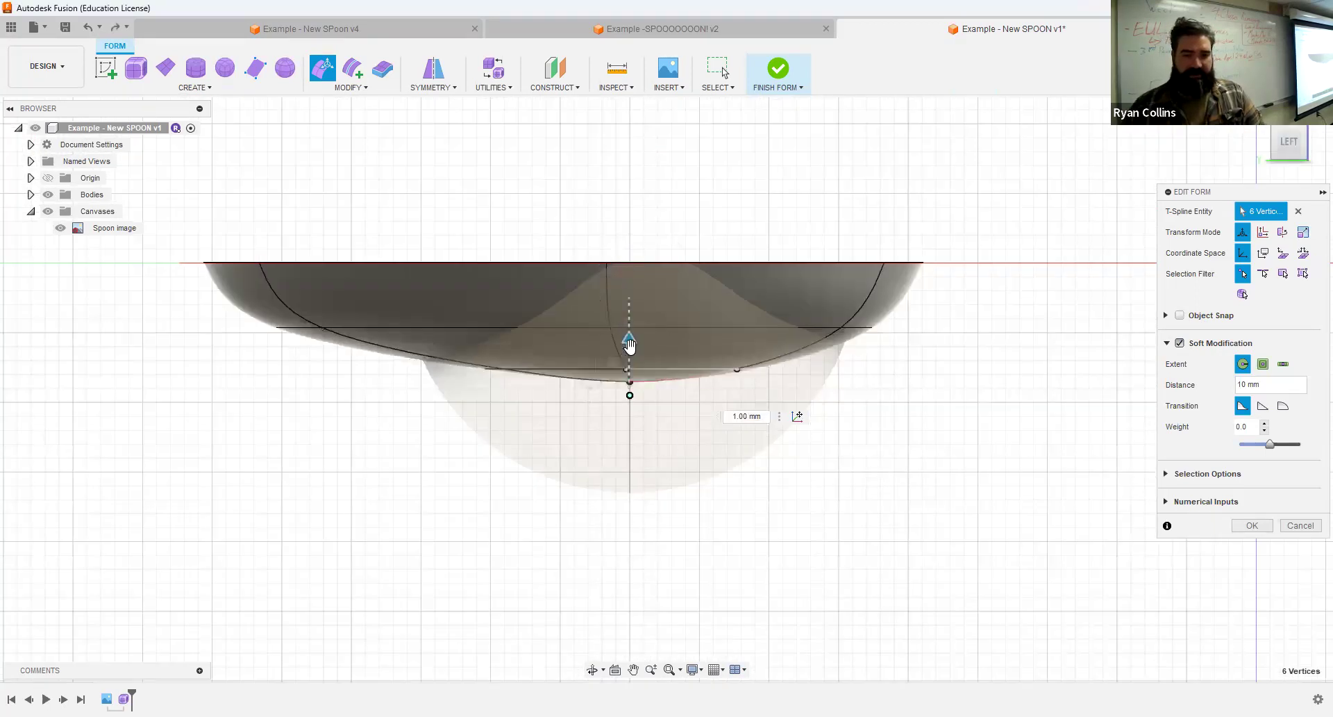
shift+middle_drag(486, 384, 492, 466)
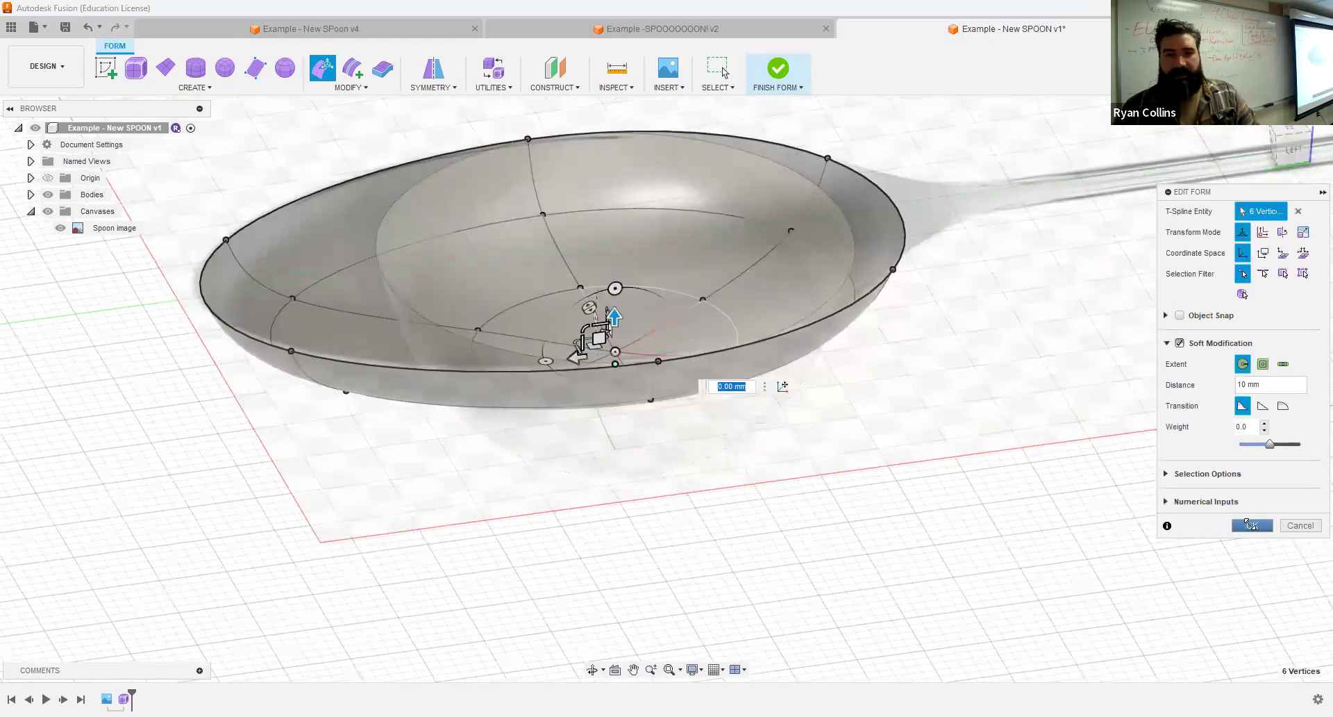
click(1250, 526)
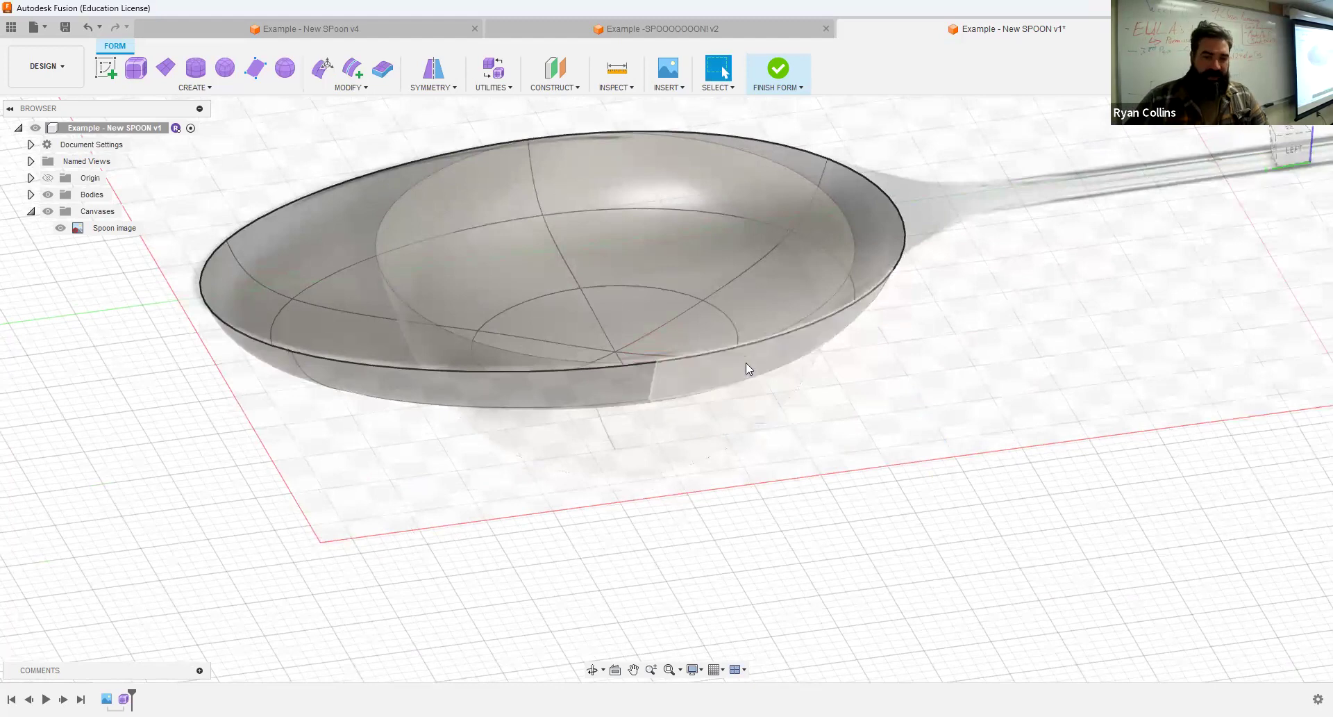
- Examine the bowl in perspective and from above, with the spoon standing upright, checking how the reference image's handle is centred
middle_drag(662, 410, 525, 510)
scroll(718, 339, down, 3)
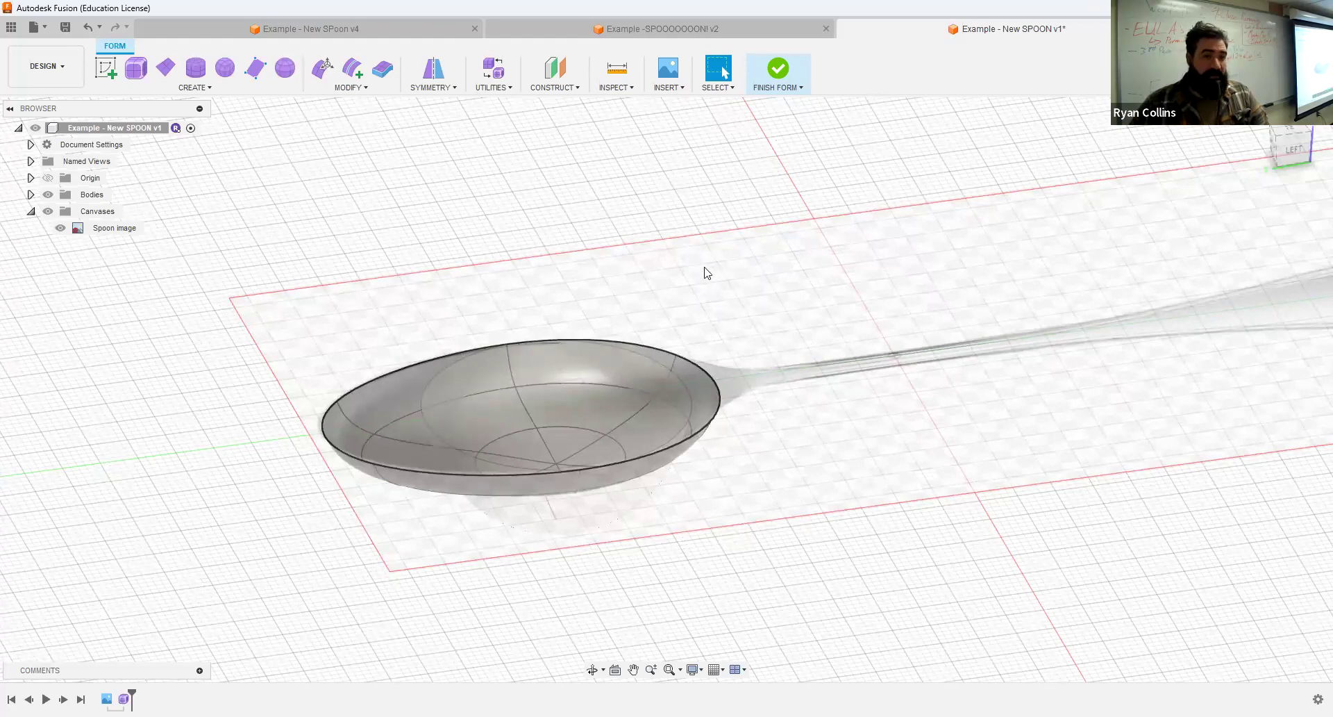
shift+middle_drag(736, 297, 715, 321)
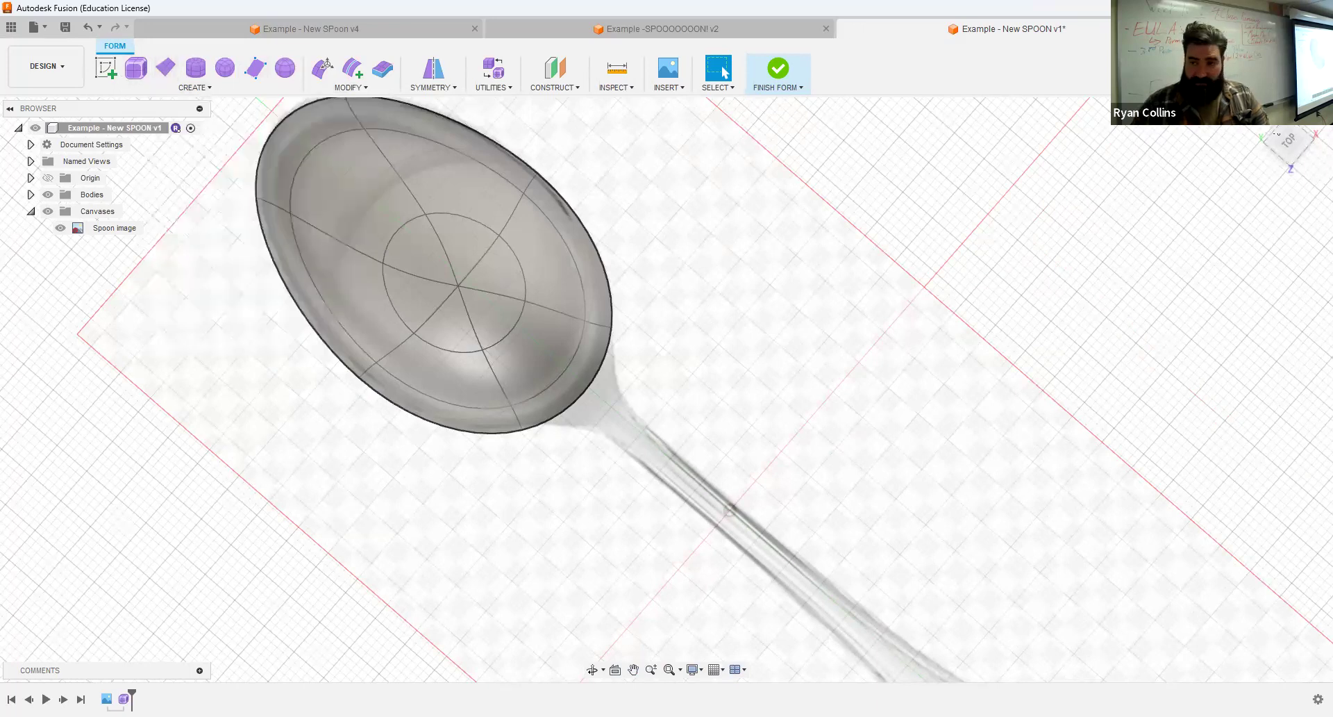
click(1285, 142)
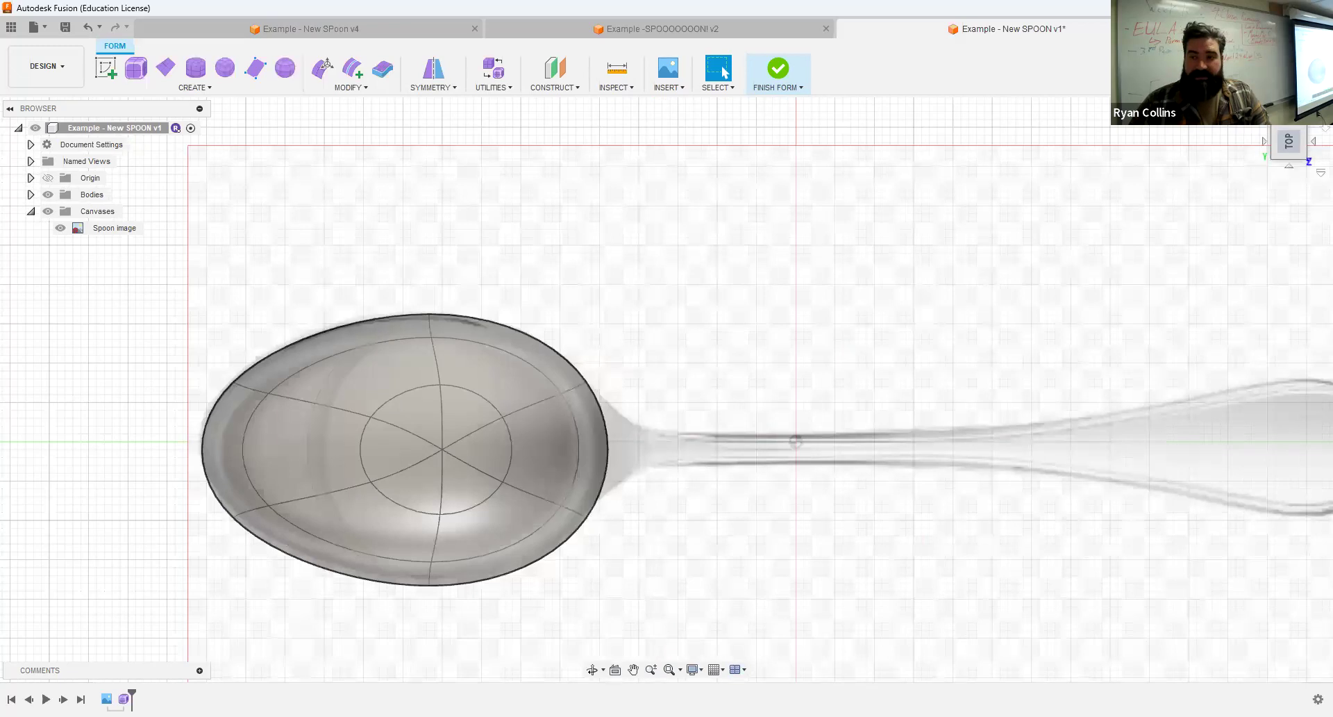
click(1314, 136)
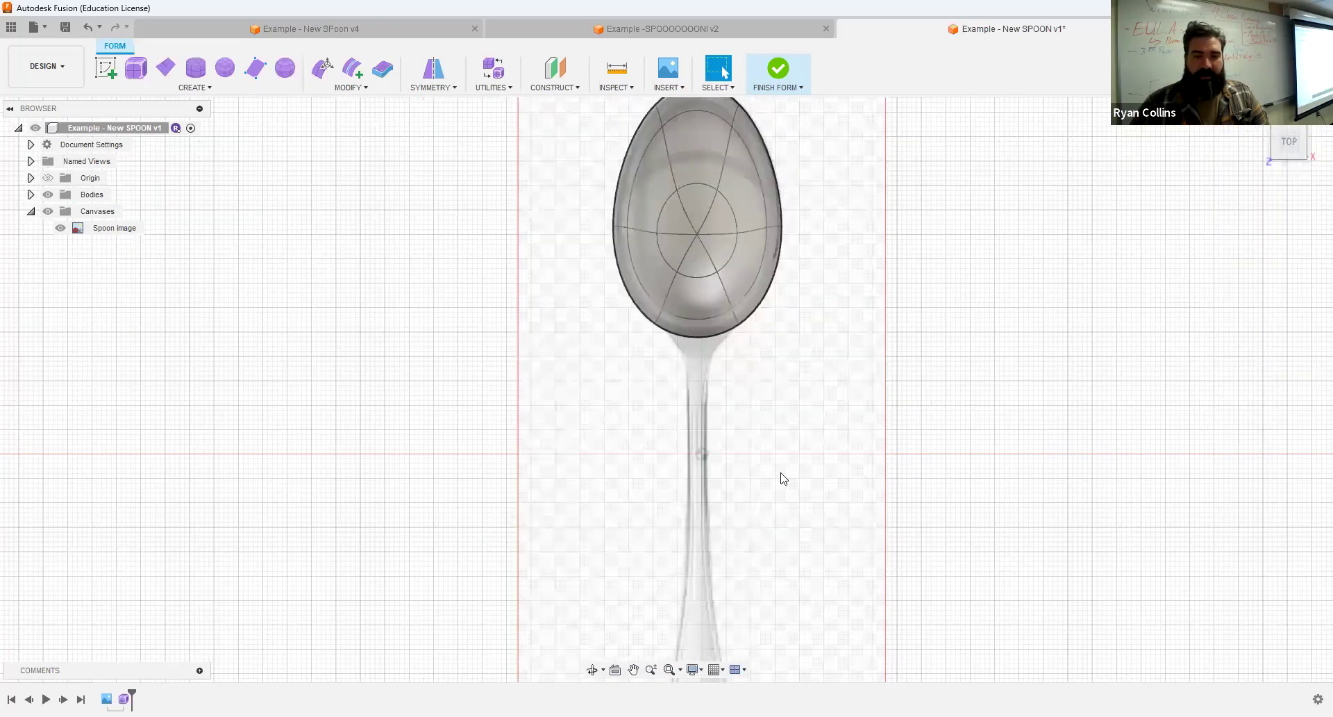
middle_drag(783, 476, 786, 447)
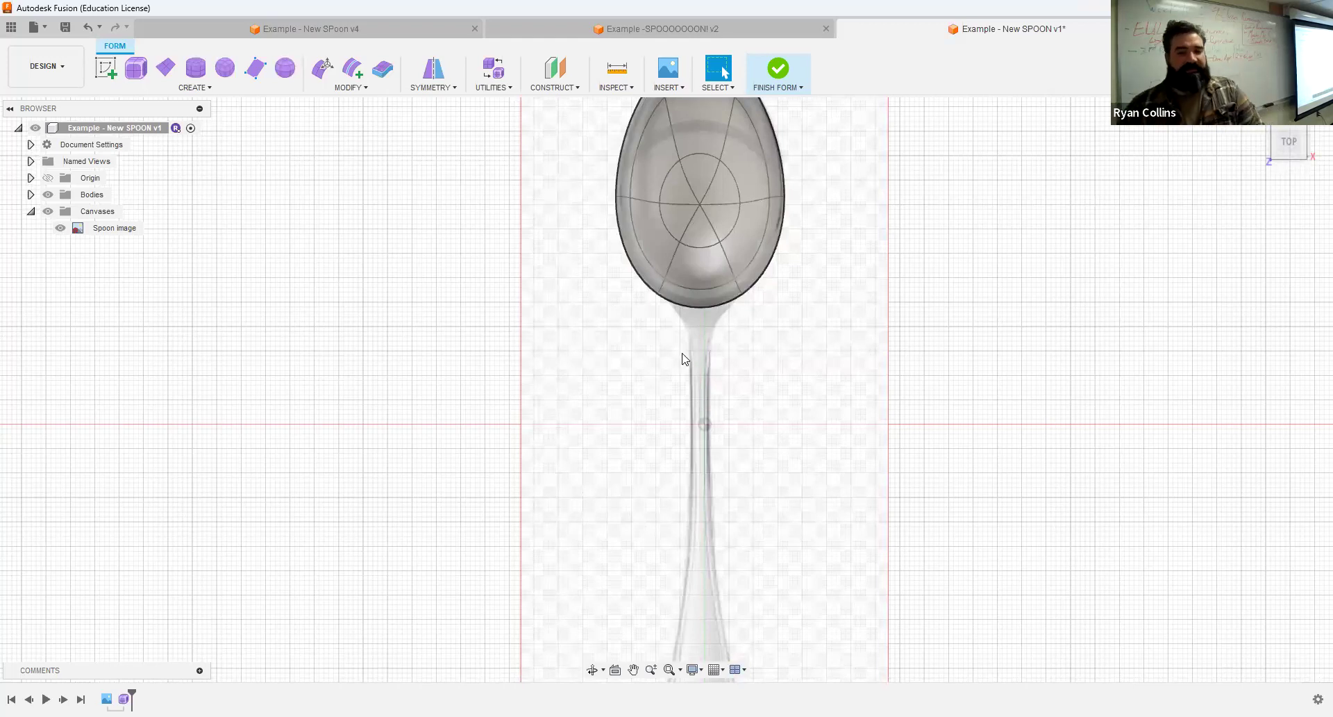
scroll(595, 382, down, 3)
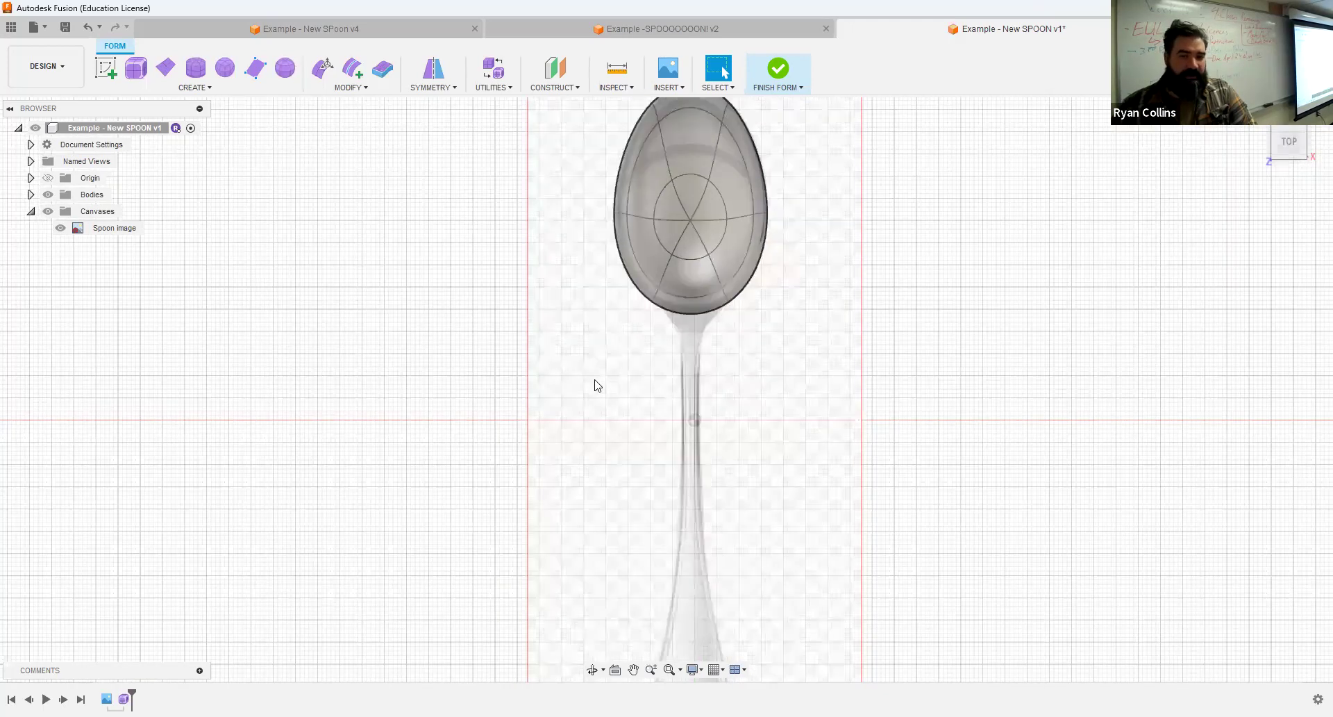
scroll(749, 389, down, 1)
middle_drag(750, 389, 762, 355)
scroll(687, 534, up, 5)
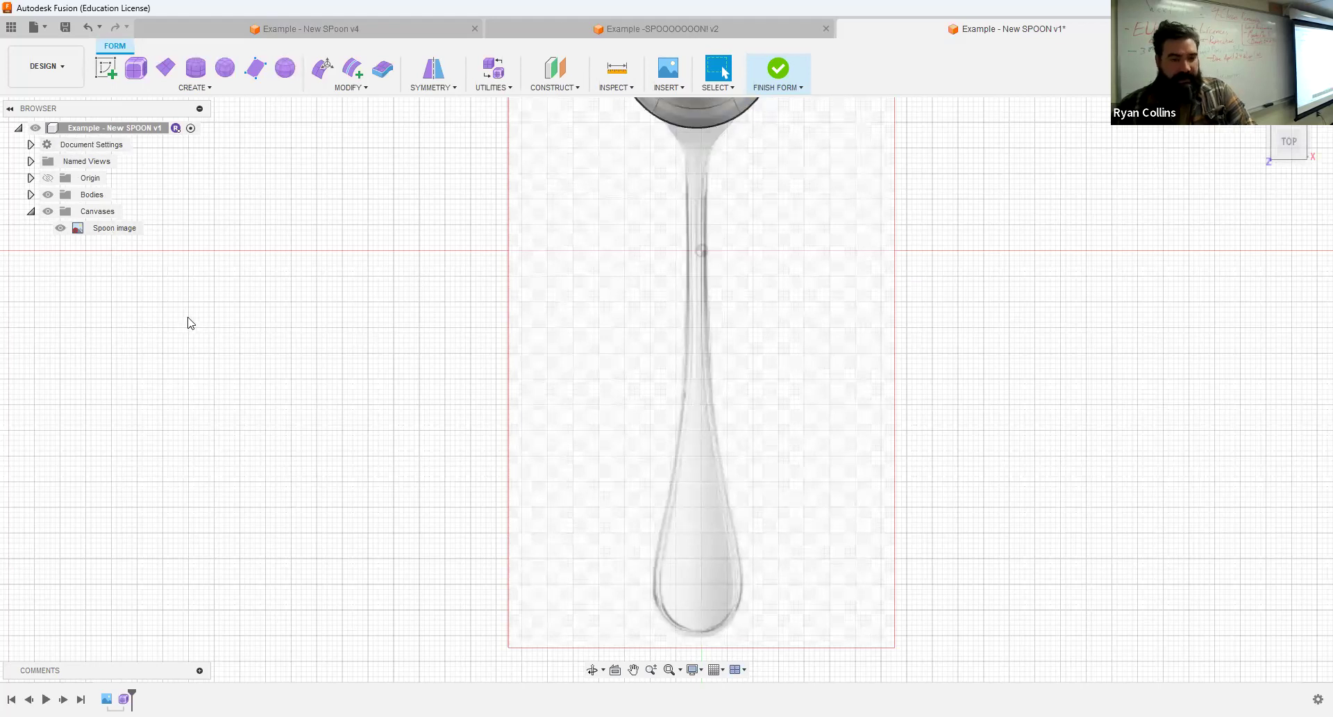
- Move the Spoon image canvas sideways across the spoon's width by a Z distance of 1 mm
click(82, 233)
right_click(82, 234)
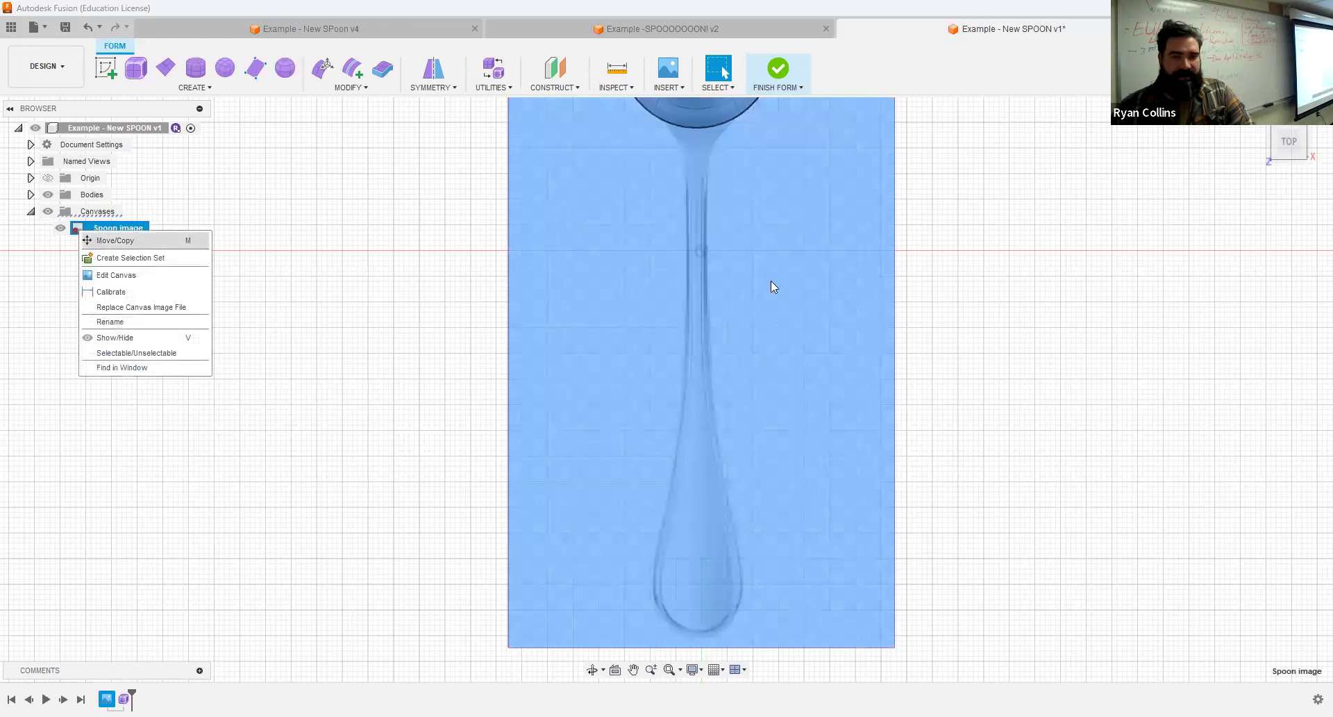
key(m)
drag(743, 249, 749, 249)
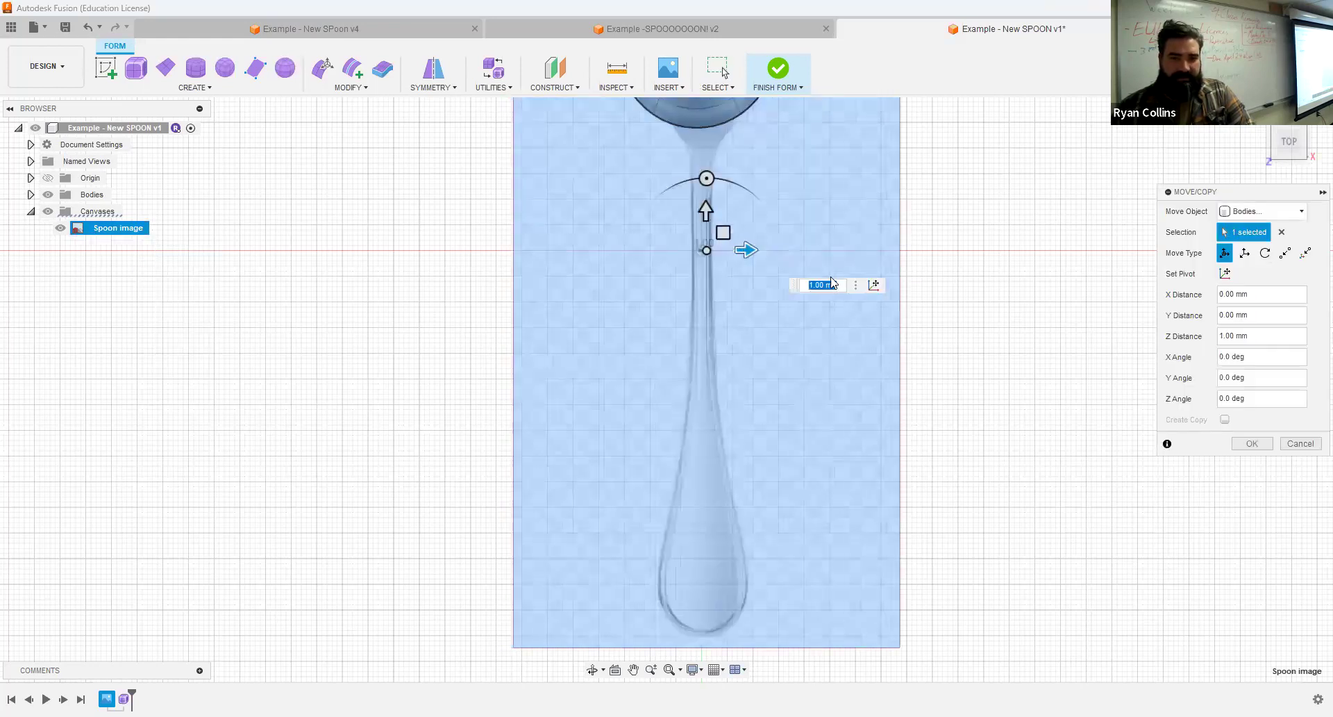
click(1253, 448)
- Move the bowl body 1 mm in X to realign it with the shifted reference image
scroll(736, 341, down, 3)
middle_drag(507, 362, 474, 453)
scroll(611, 250, up, 3)
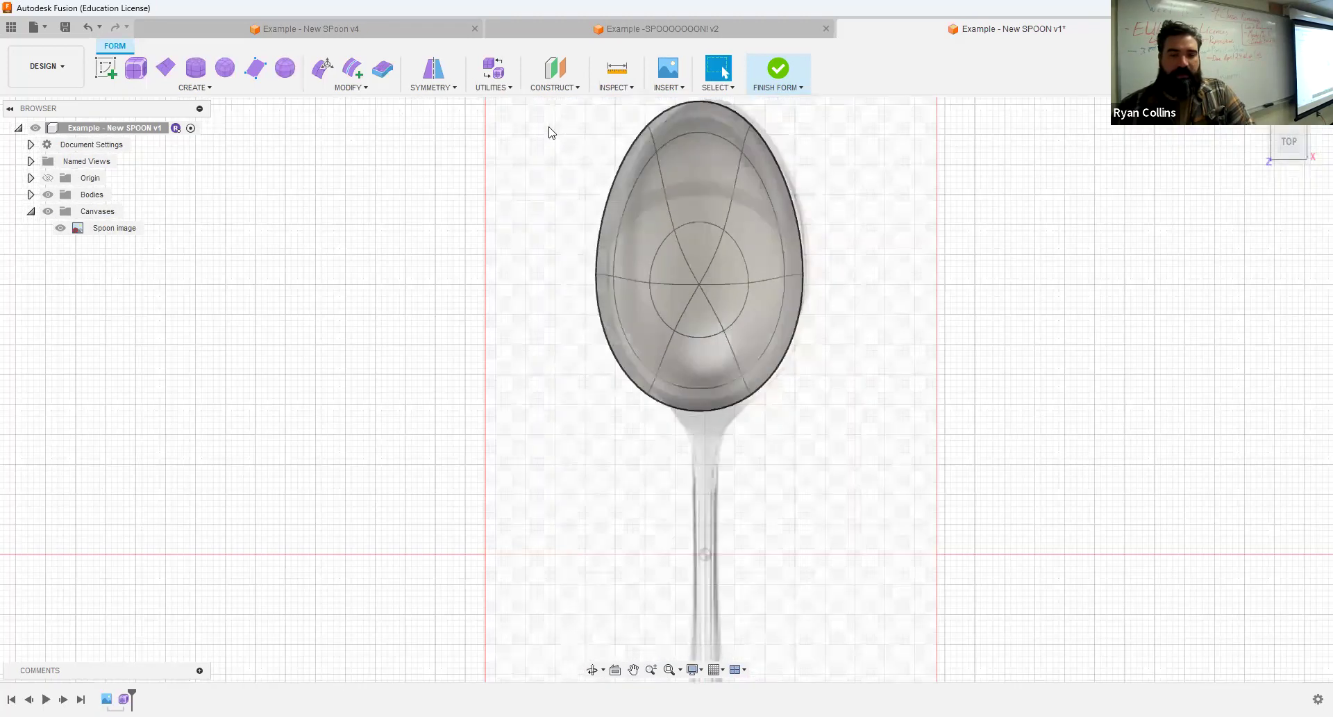
click(694, 125)
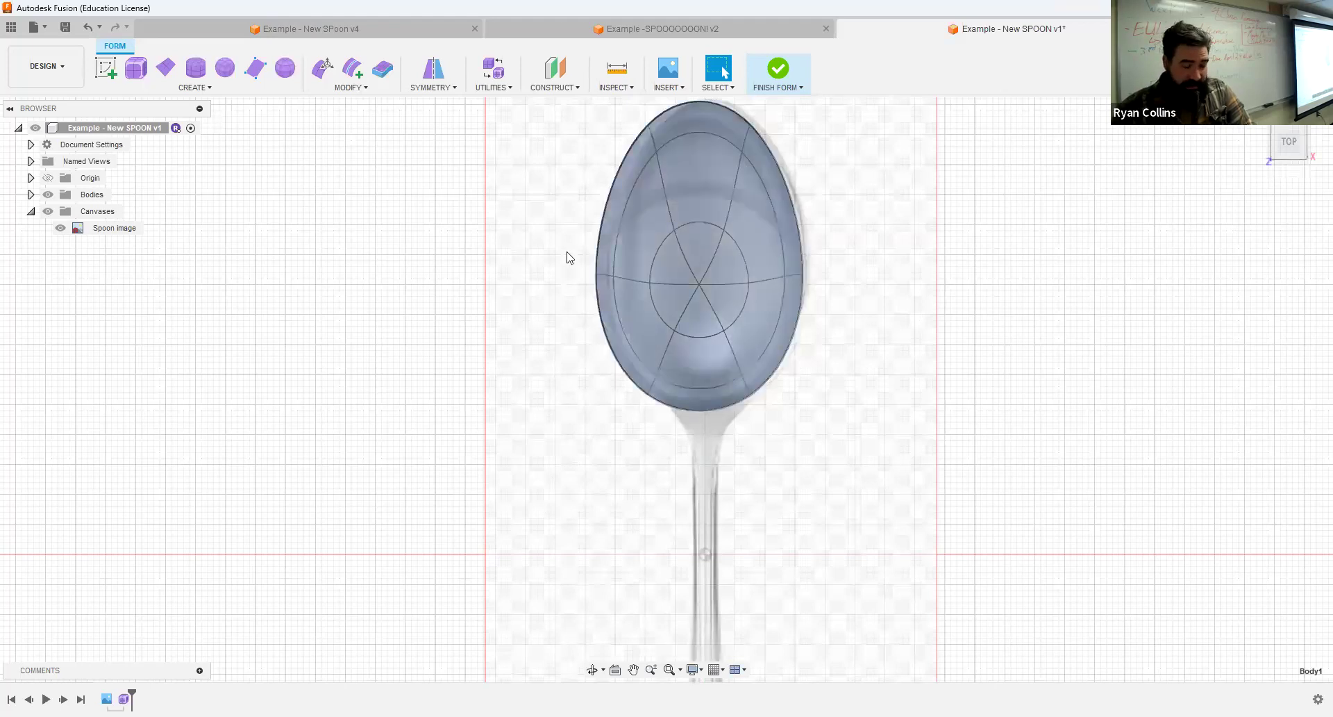
key(m)
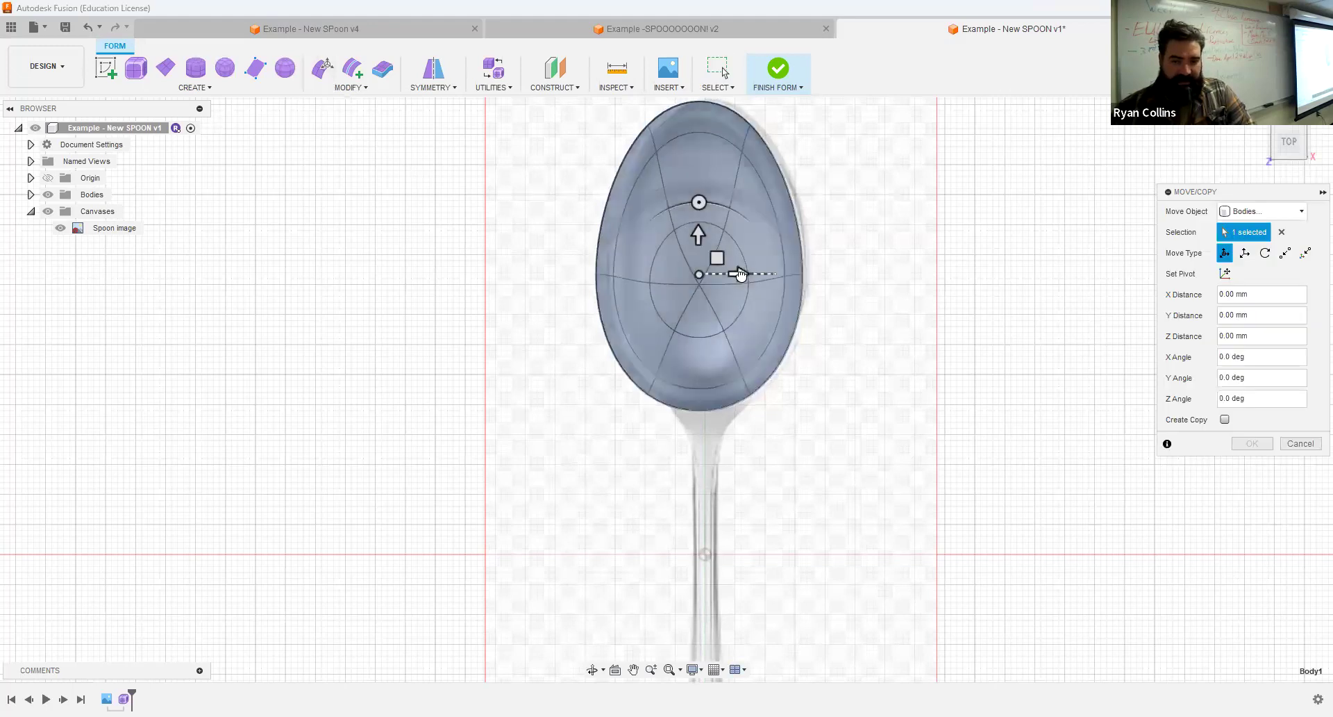
drag(744, 275, 751, 275)
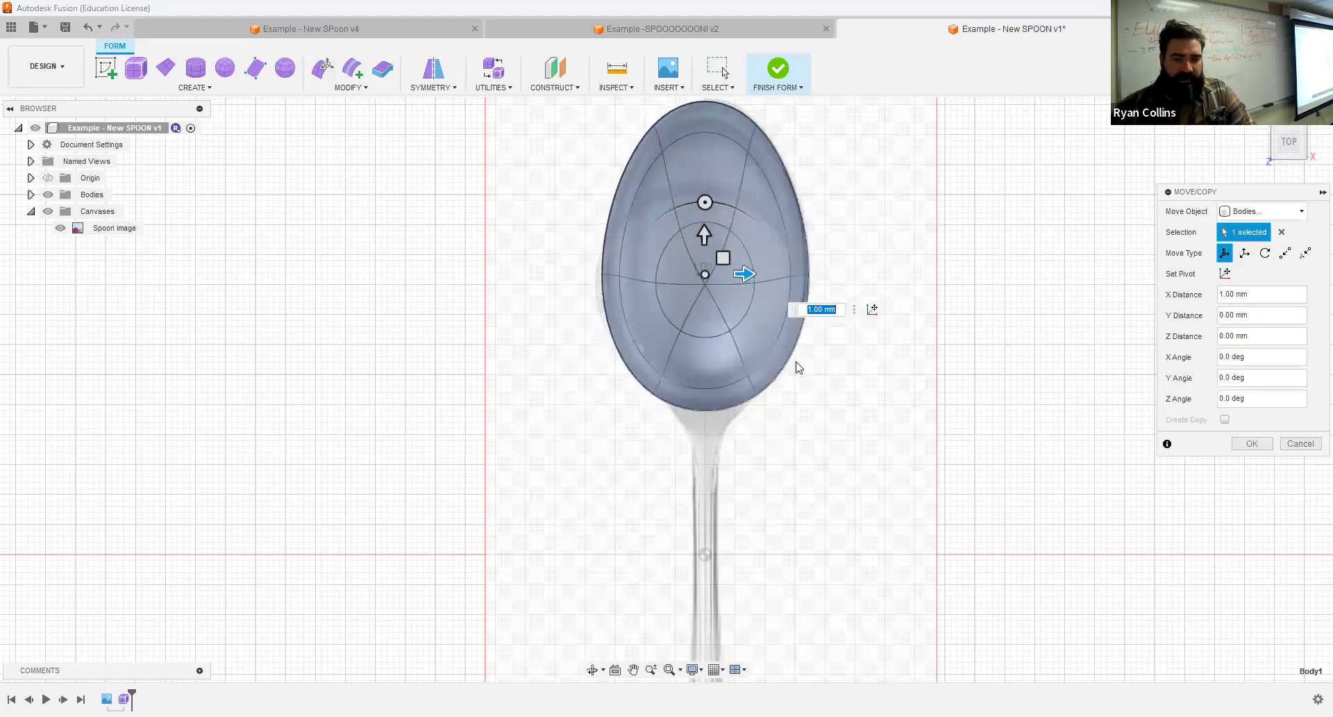
click(1252, 443)
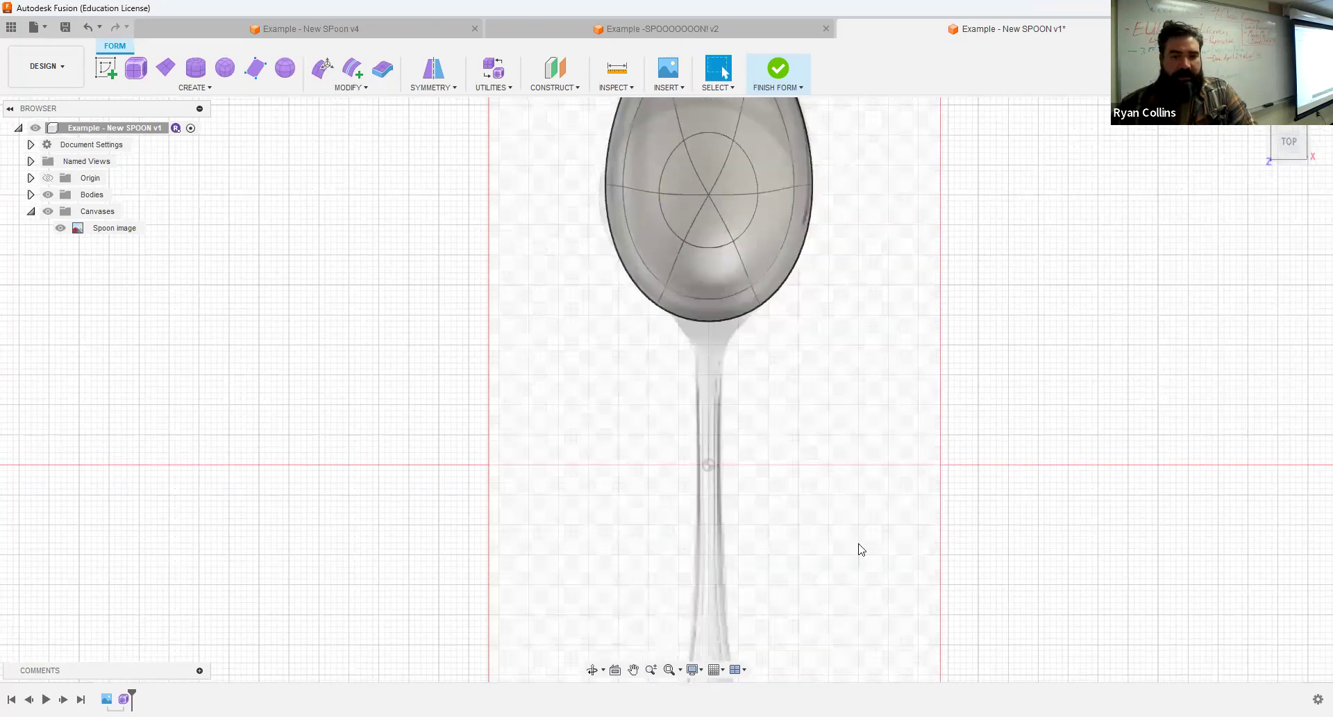
- Add internal mirror symmetry to the bowl along its length, using a matching pair of faces on opposite sides
shift+middle_drag(838, 558, 853, 418)
middle_drag(719, 664, 753, 553)
middle_drag(798, 312, 789, 590)
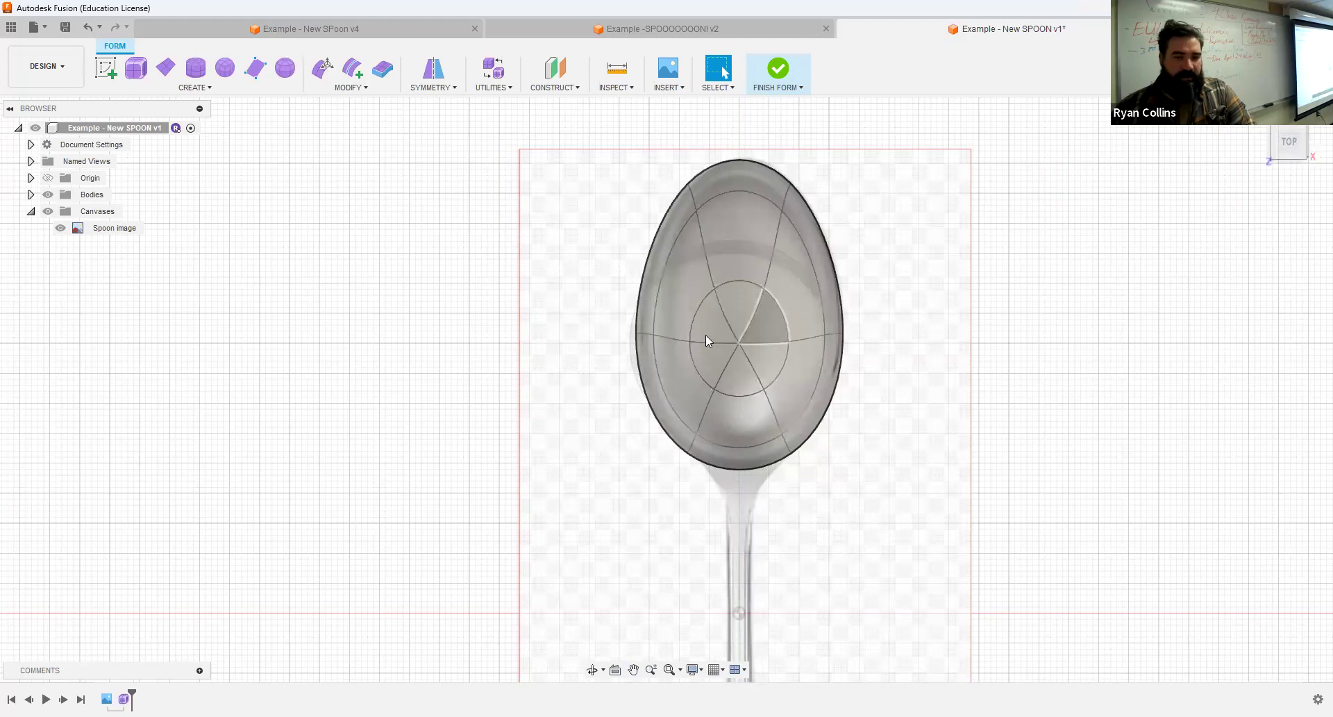
click(436, 89)
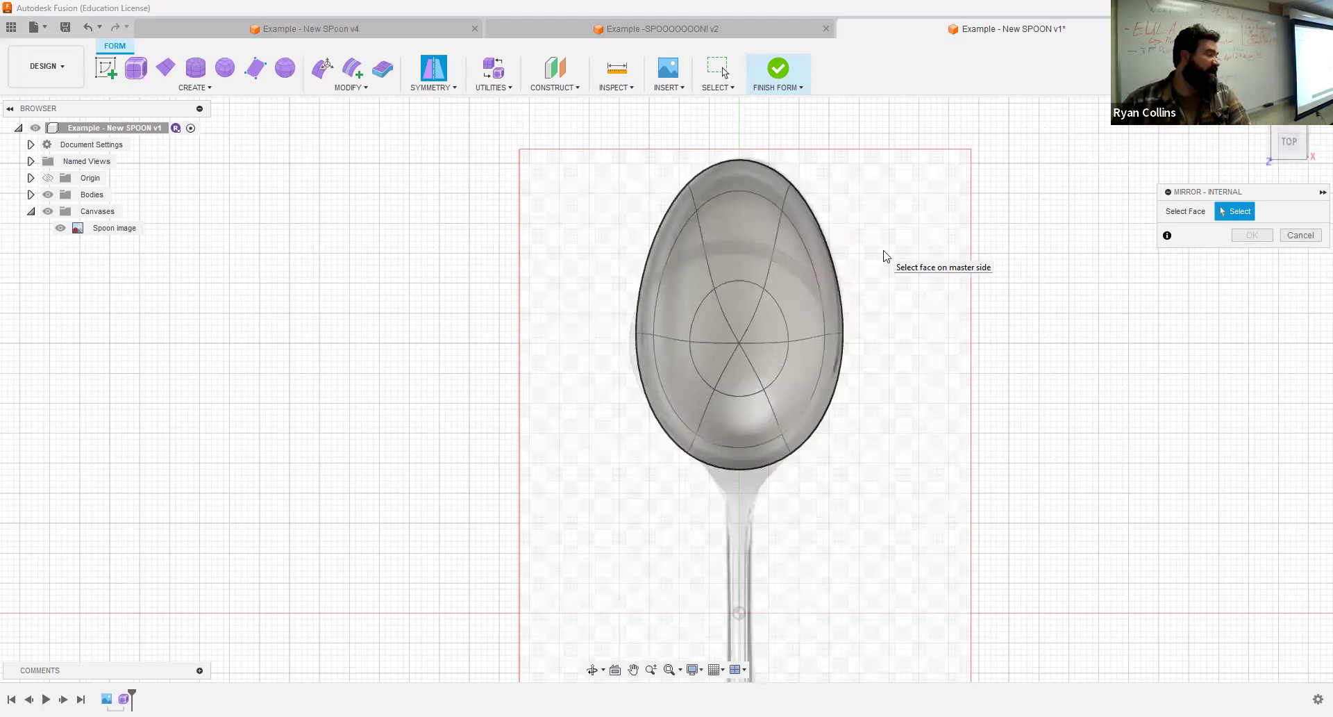
click(690, 276)
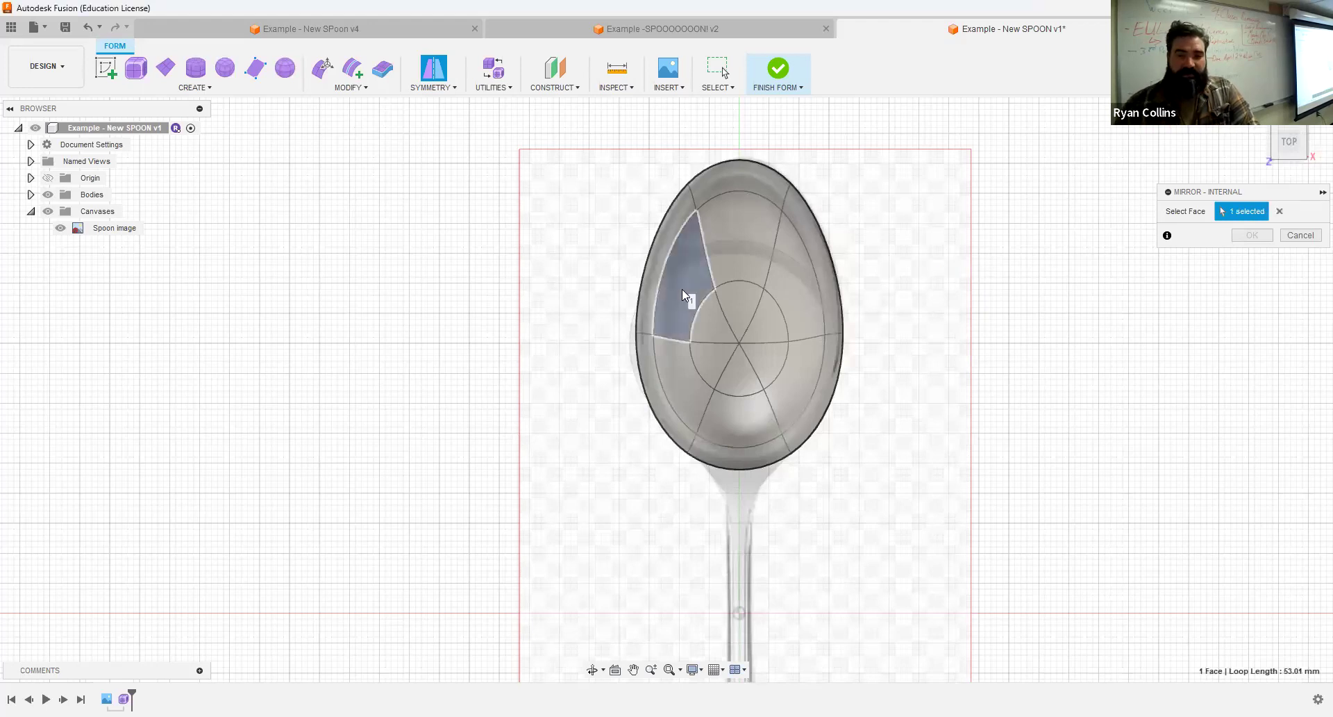
click(793, 293)
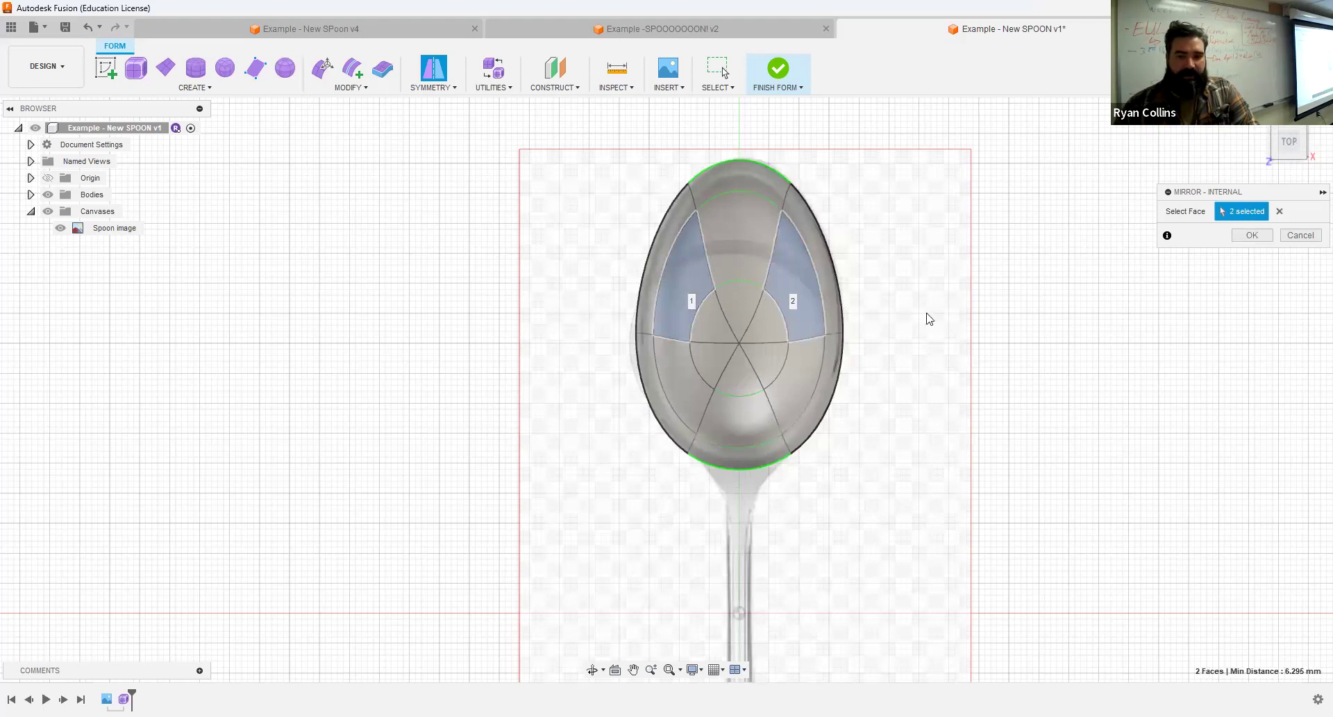
key(Return)
- Test the symmetry by moving a side rim vertex of the bowl 7 mm outward, then cancel the form edit
mouse_move(958, 369)
shift+middle_down()
mouse_move(1000, 331)
mouse_move(955, 364)
shift+middle_up()
click(324, 77)
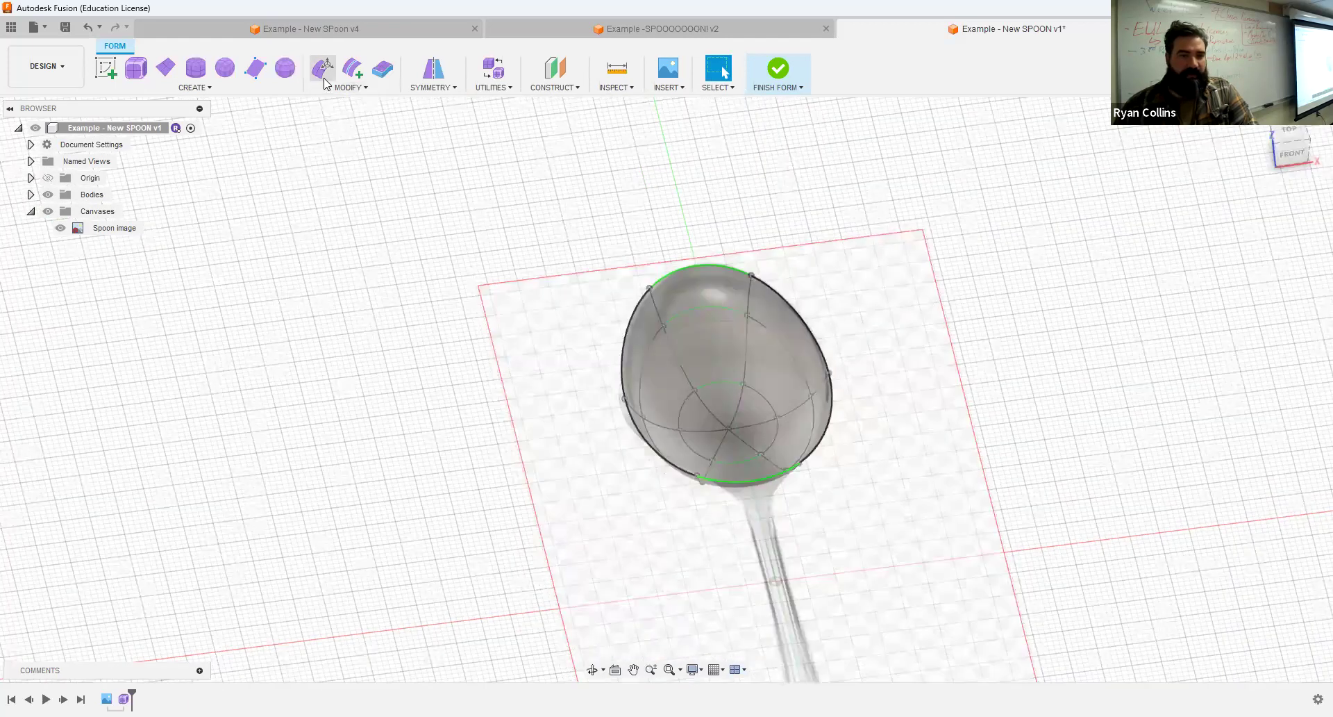
click(831, 373)
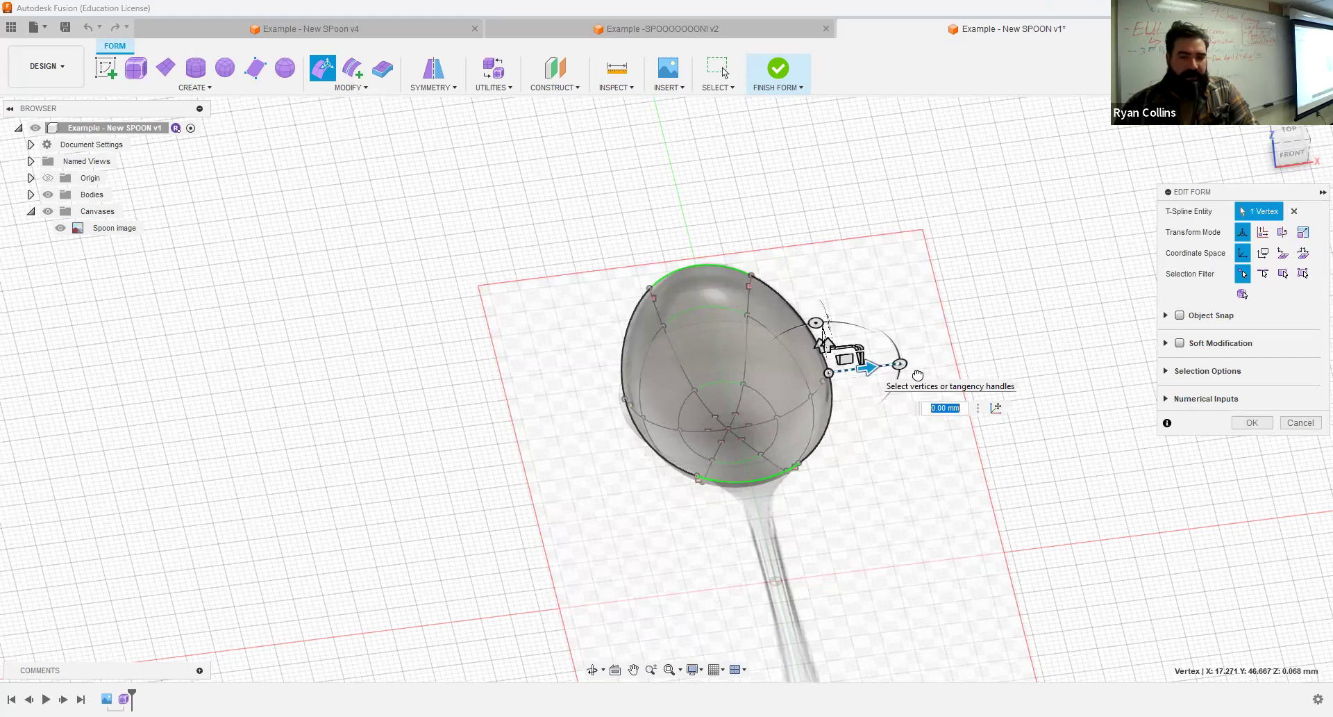
text(7)
key(Return)
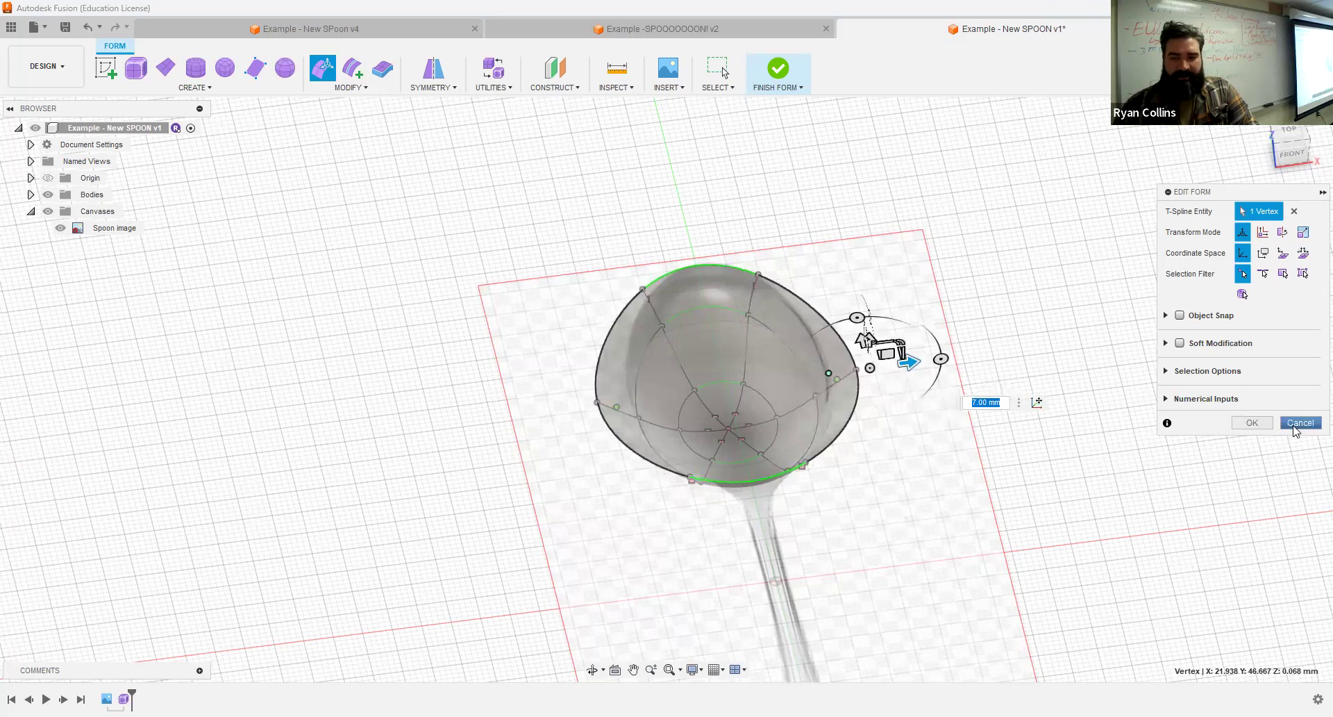
key(Escape)
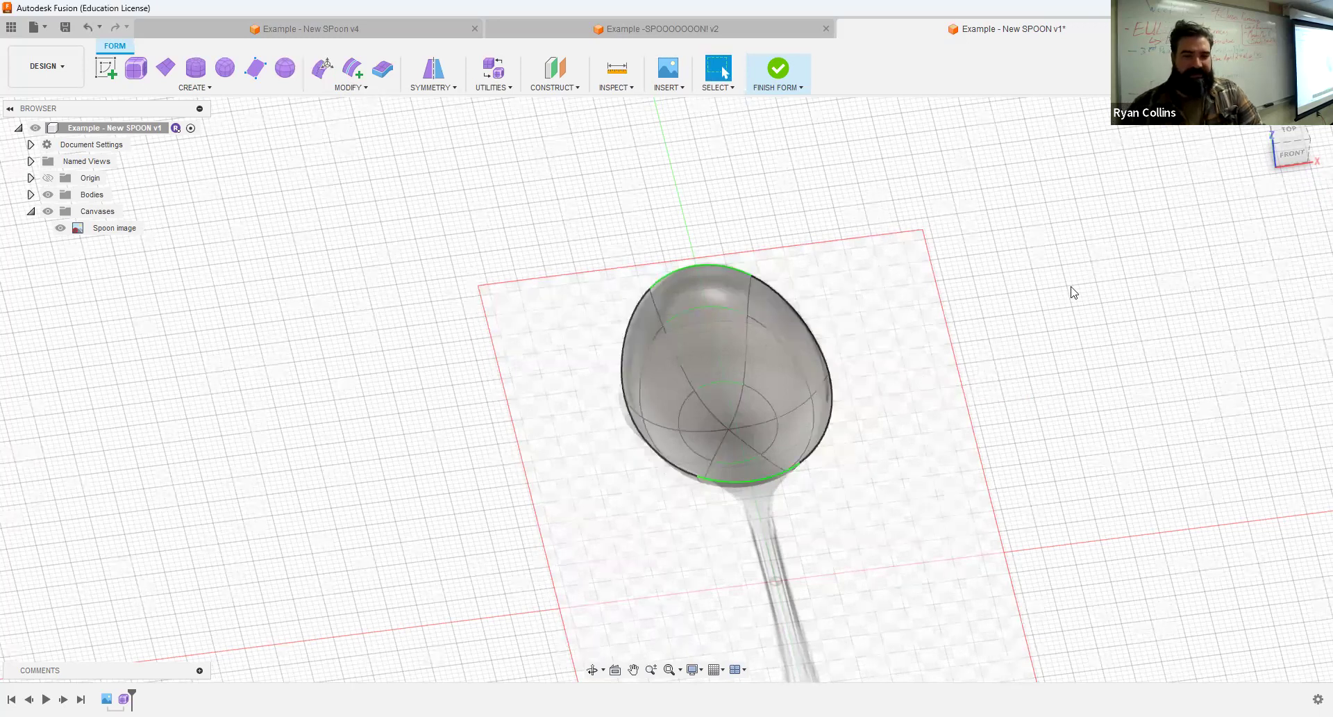
- Create a form plane from a centre rectangle over the spoon's handle, 74 mm along the handle and 14 mm across
click(1287, 134)
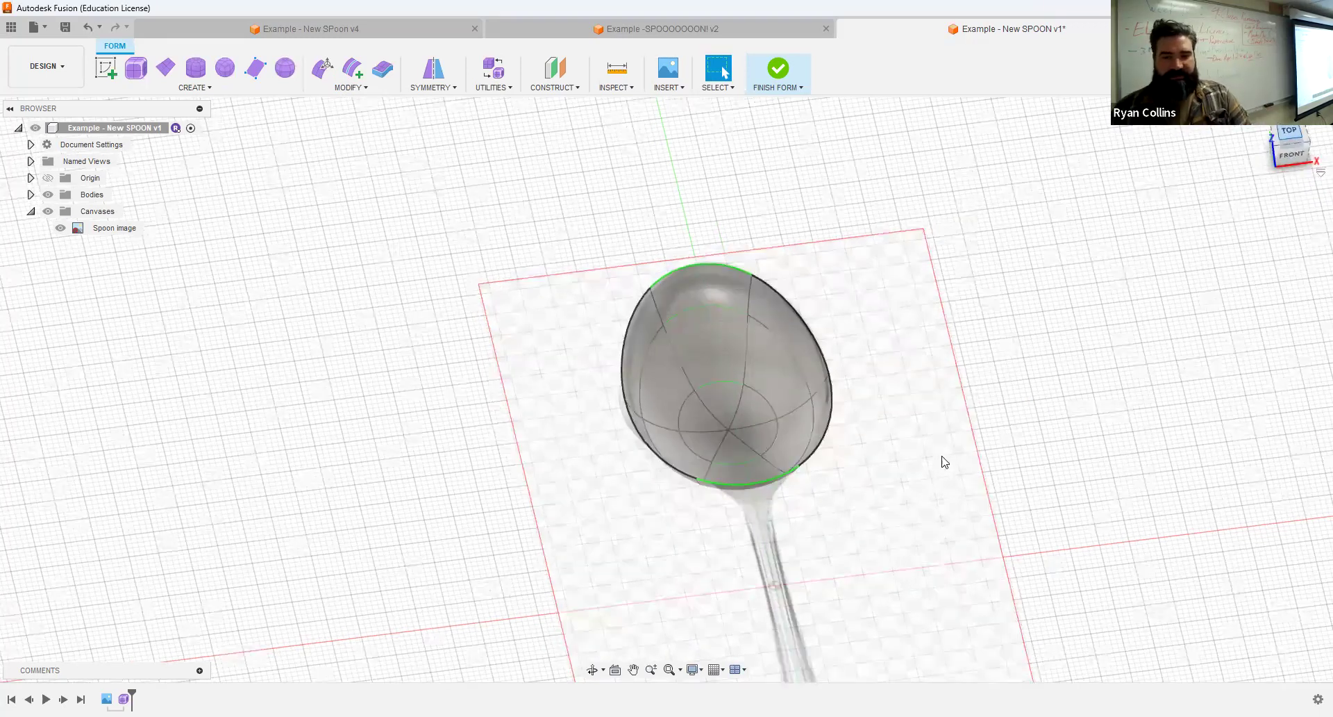
middle_drag(934, 382, 919, 429)
shift+middle_drag(982, 321, 933, 399)
click(1283, 139)
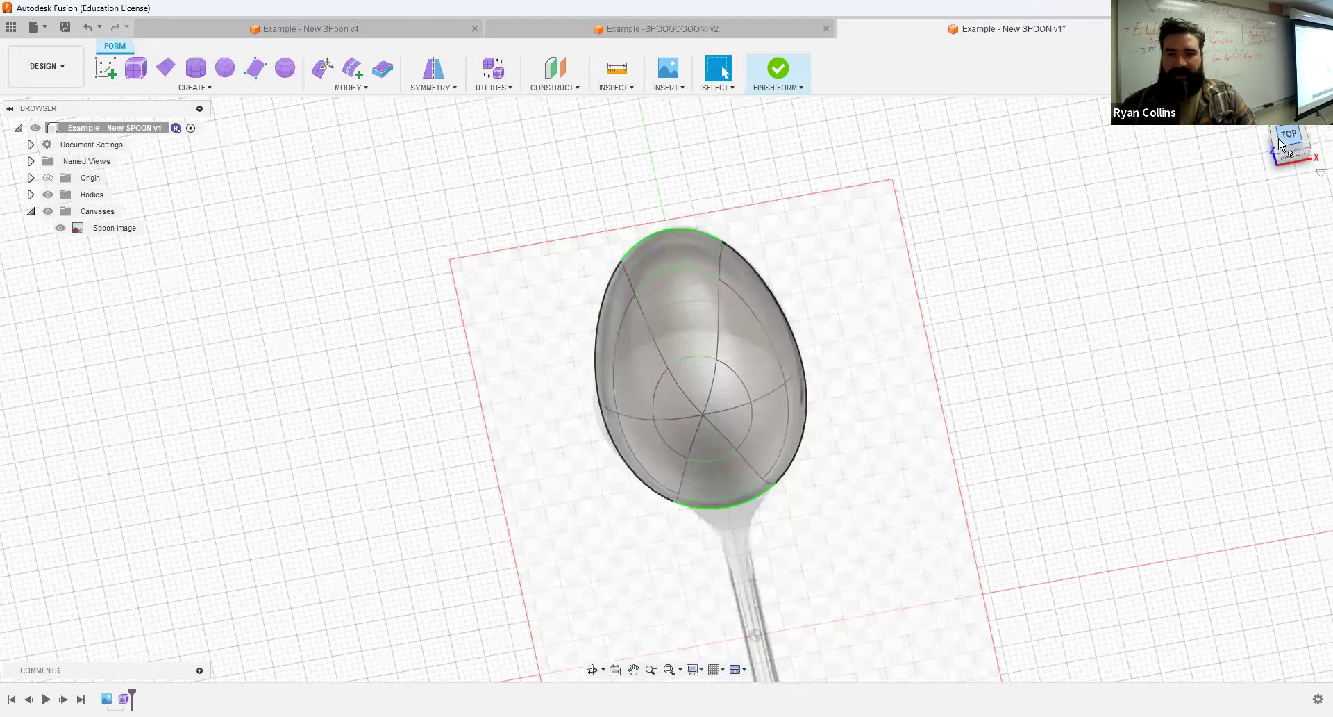
scroll(970, 450, down, 4)
middle_drag(965, 371, 891, 172)
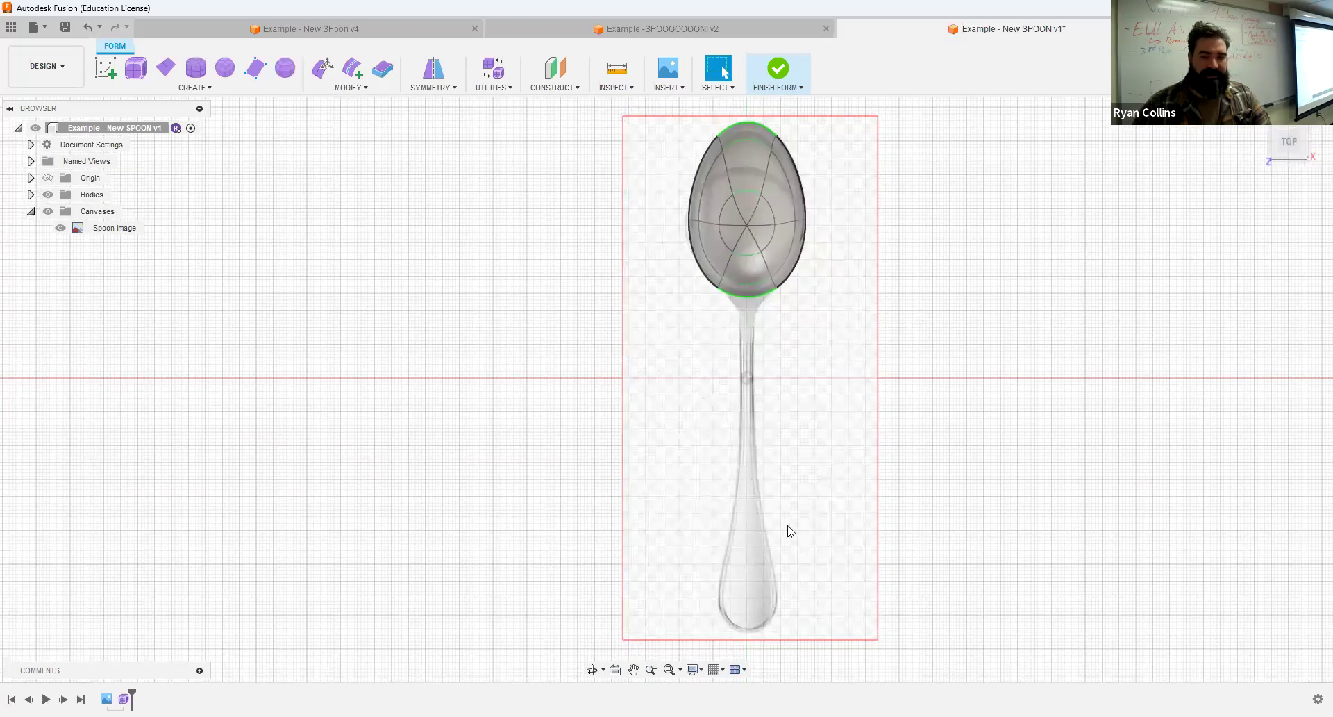
click(165, 68)
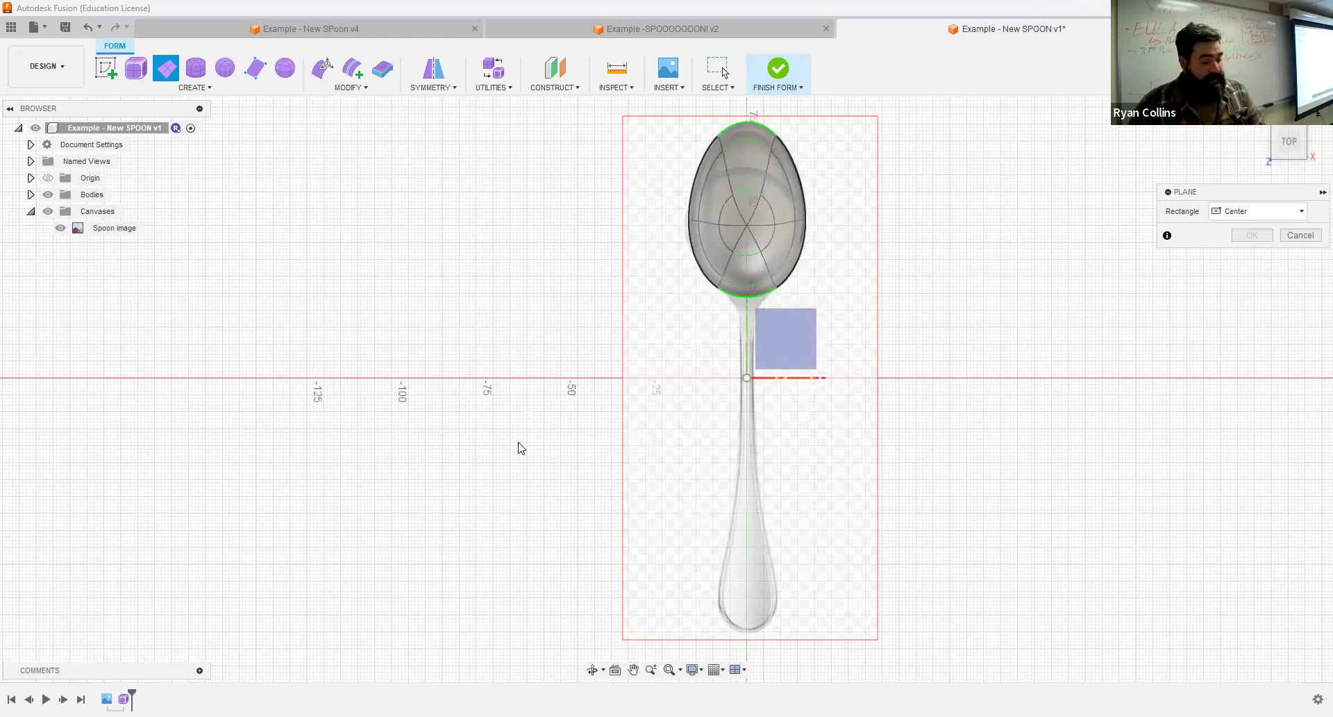
shift+middle_drag(438, 522, 493, 462)
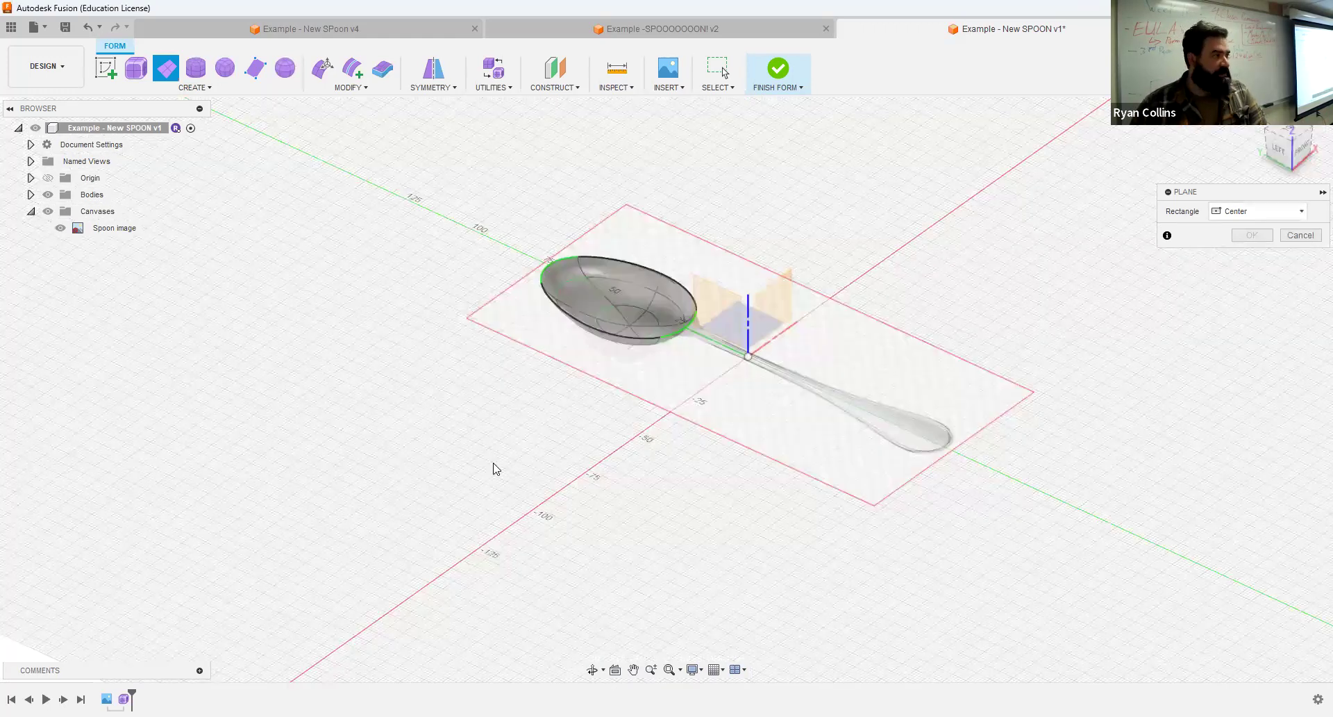
shift+middle_drag(869, 348, 802, 396)
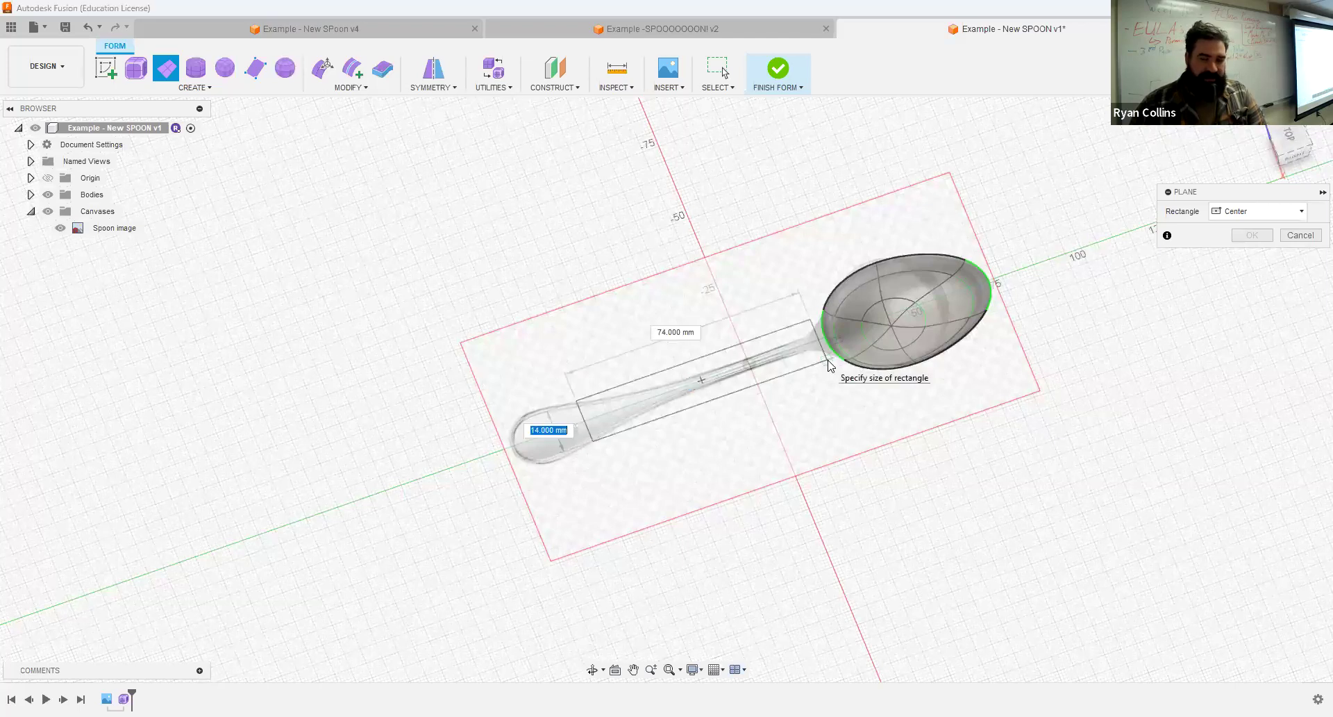
key(Return)
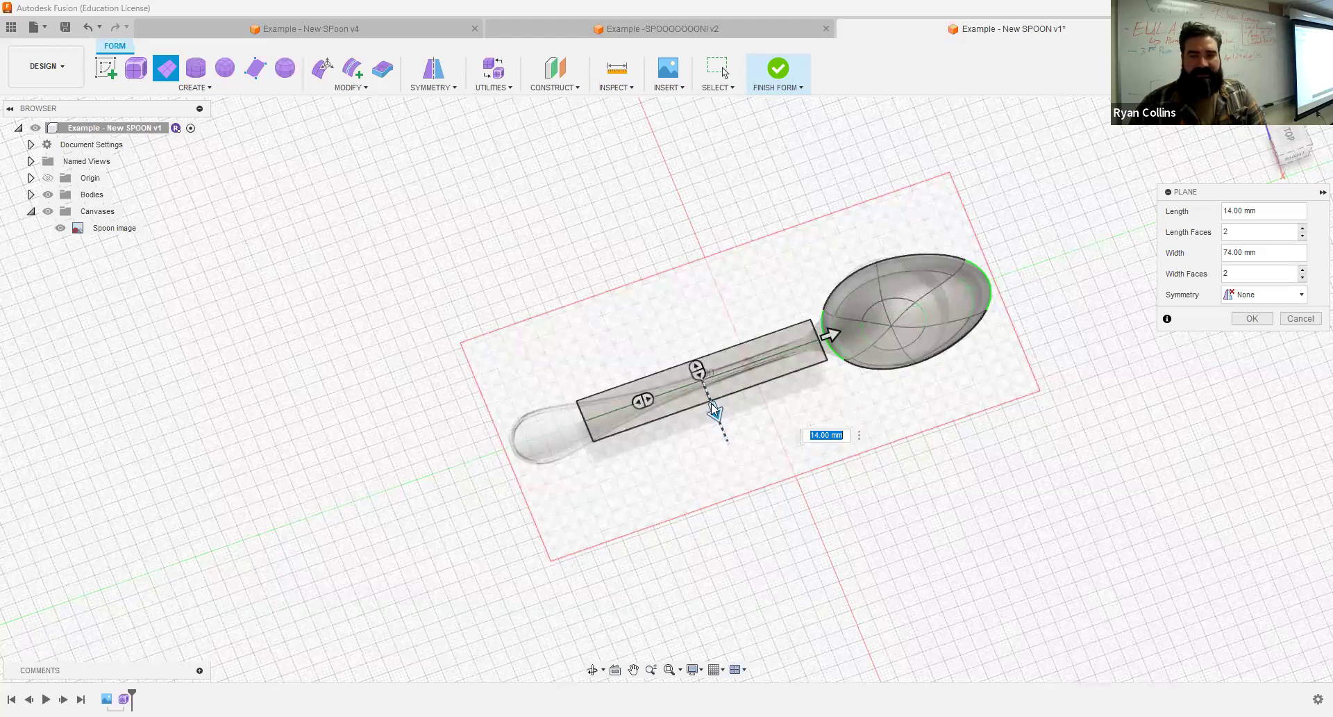
- Narrow the handle plane to a length of 8 mm and divide it into 4 width faces
drag(711, 403, 711, 399)
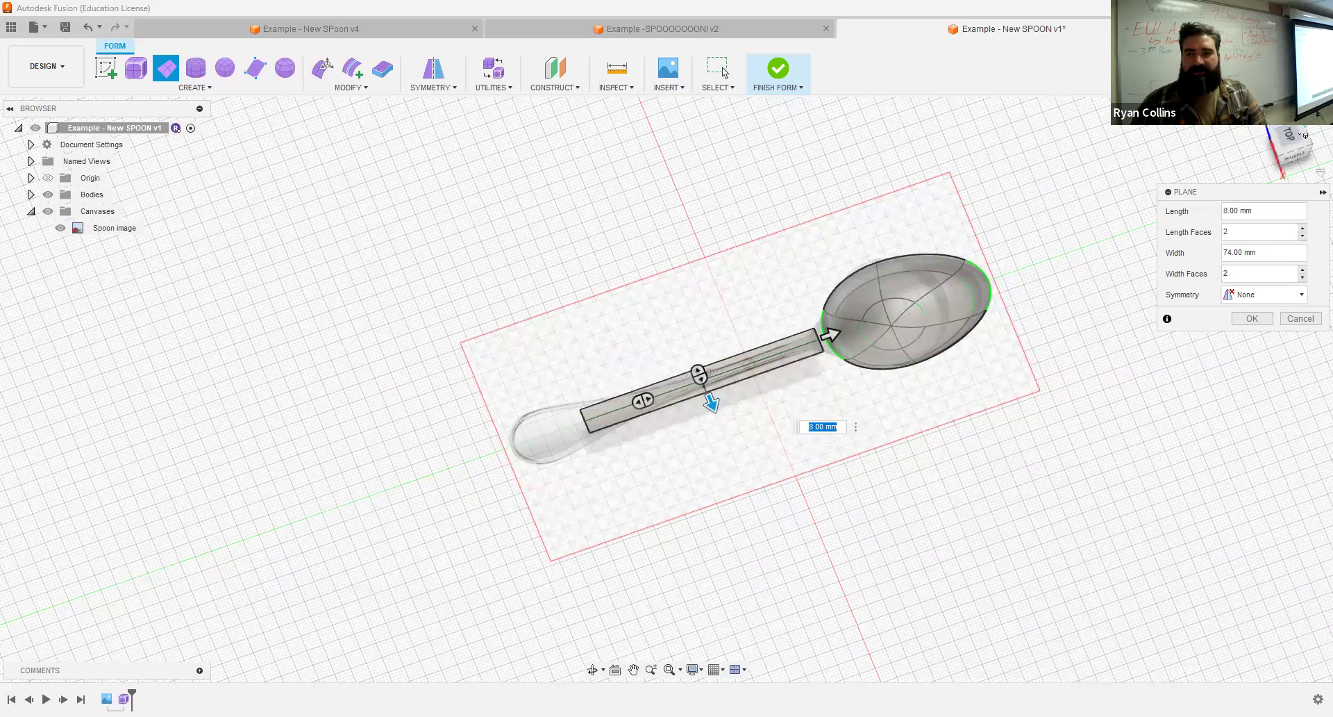
click(1293, 136)
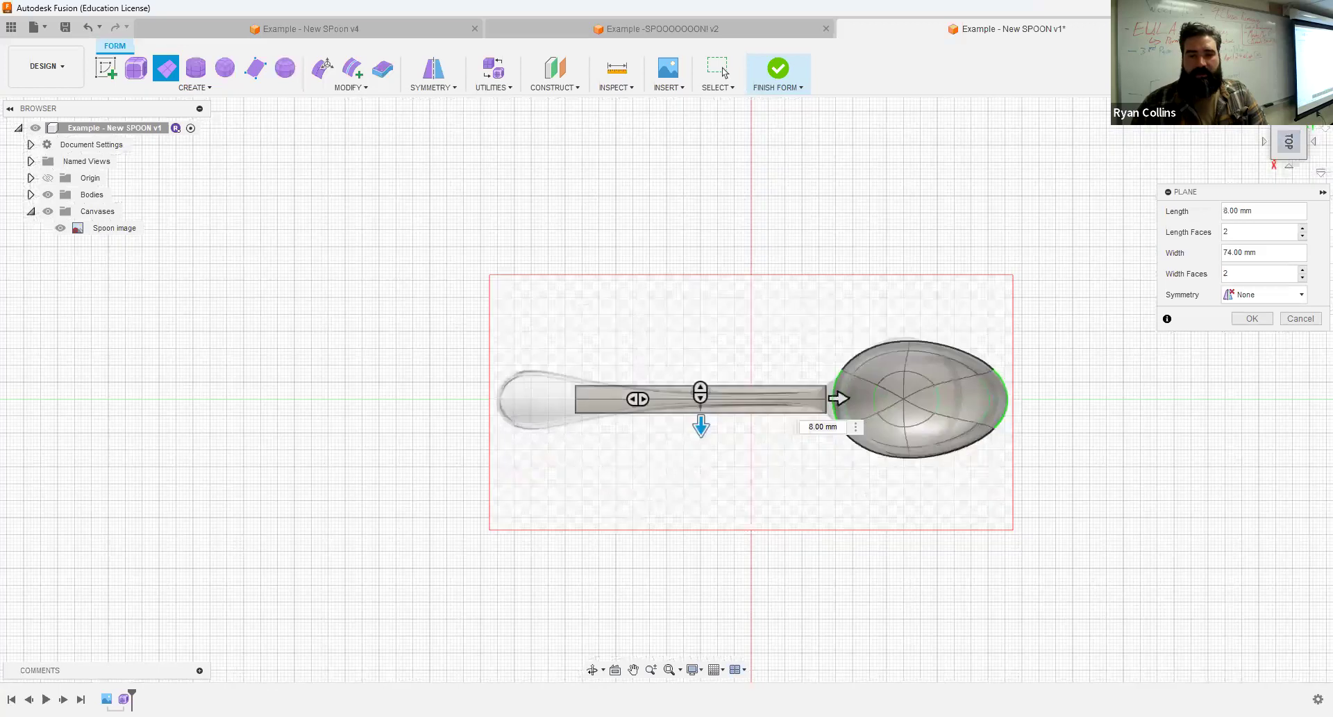
click(1312, 113)
scroll(725, 381, up, 3)
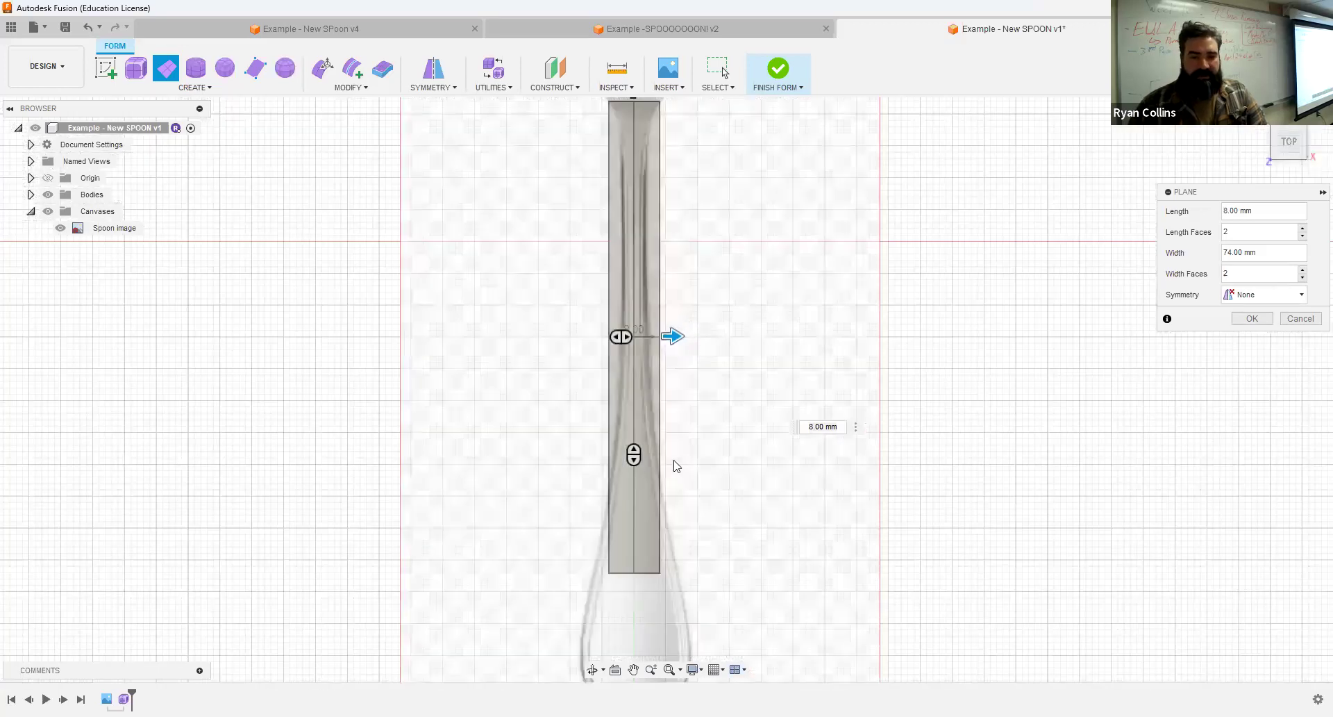
scroll(720, 327, down, 2)
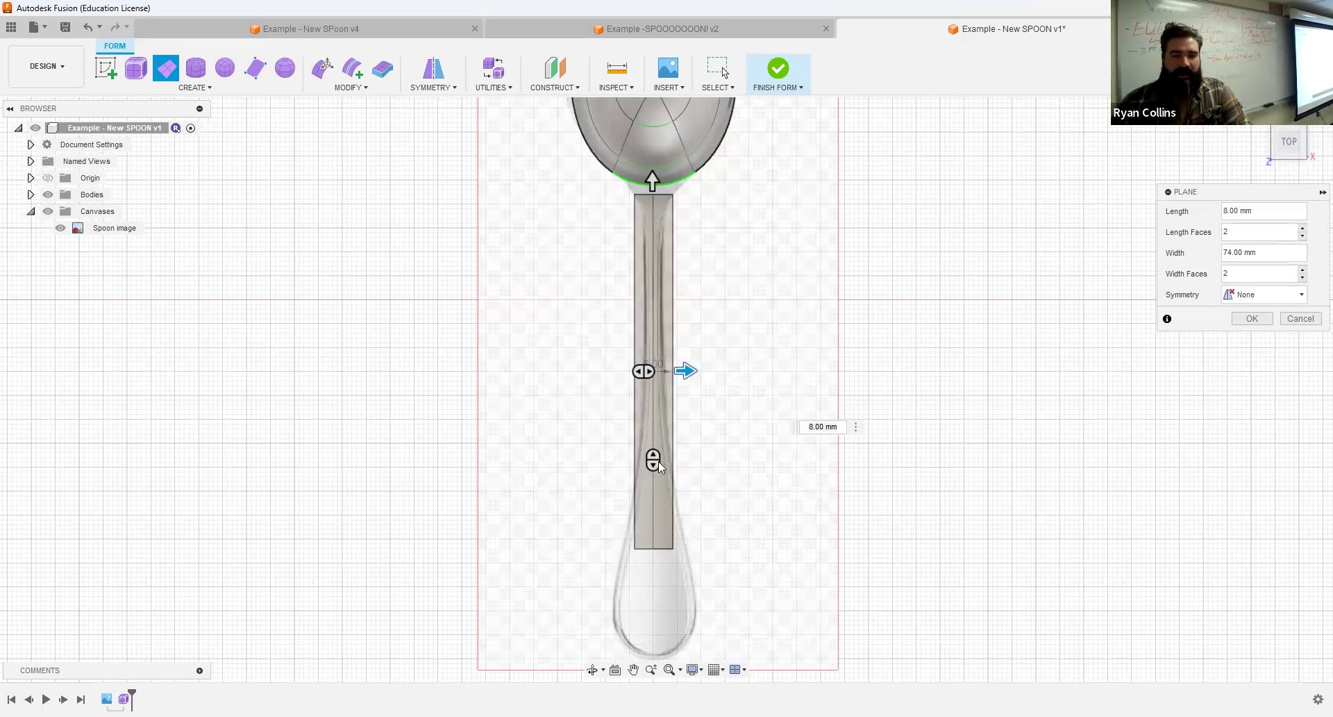
mouse_move(658, 464)
mouse_down()
mouse_move(658, 423)
mouse_move(653, 461)
mouse_up()
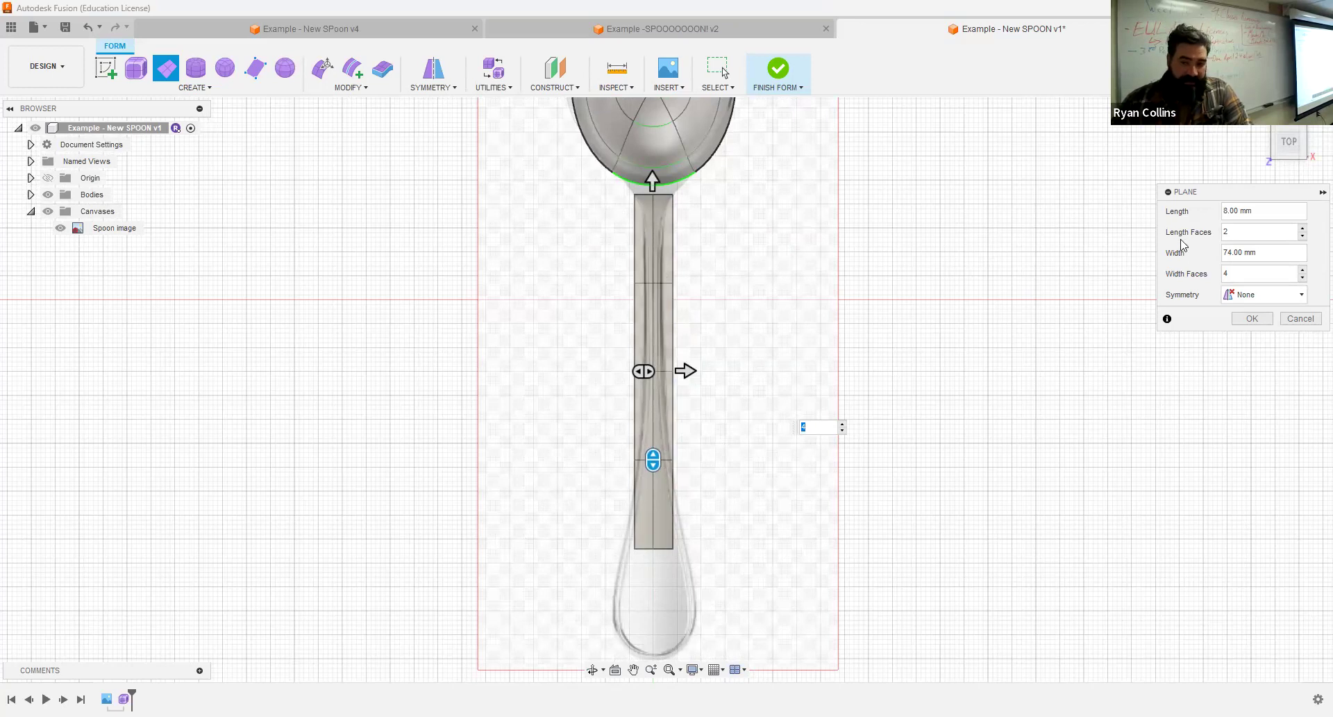
- Give the handle plane mirror symmetry with length symmetry only, and finish creating it
click(1265, 297)
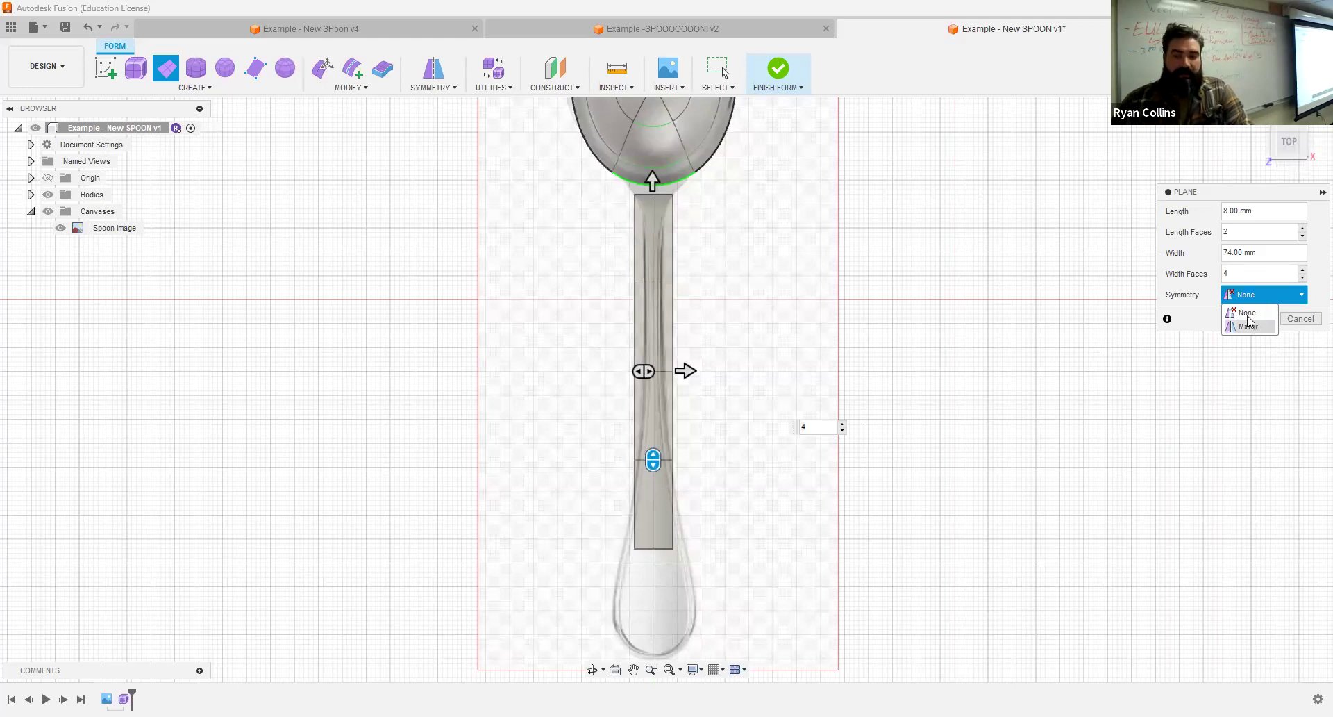
click(1250, 327)
click(1241, 315)
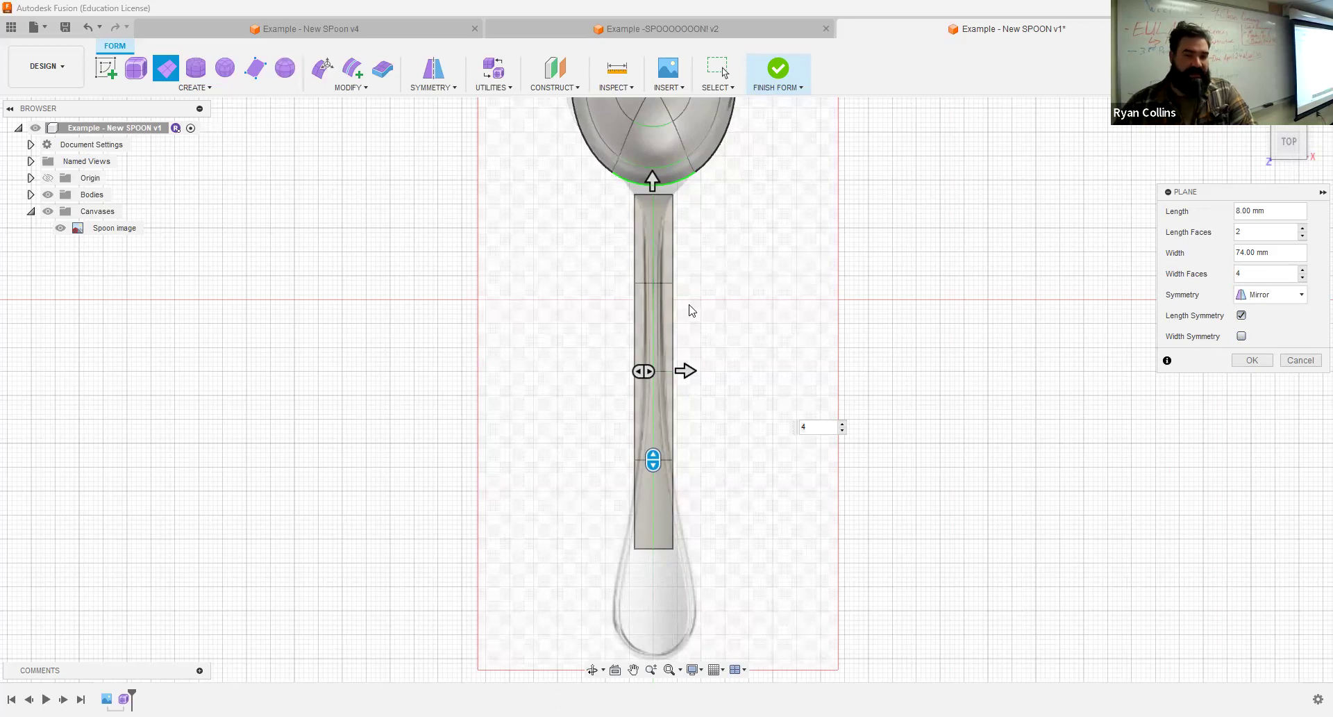
click(1241, 359)
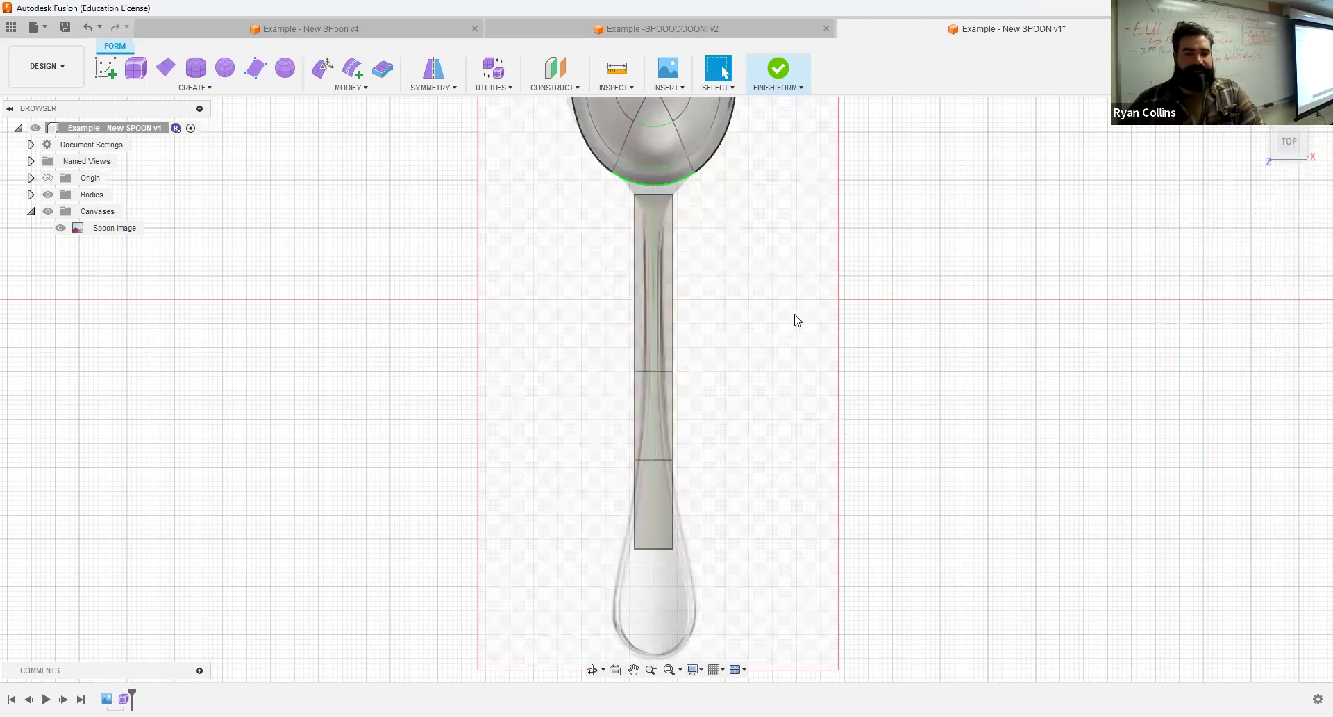
- Move the handle plane's far end edge -22 mm along the handle to reach the end of the spoon in the image
click(324, 69)
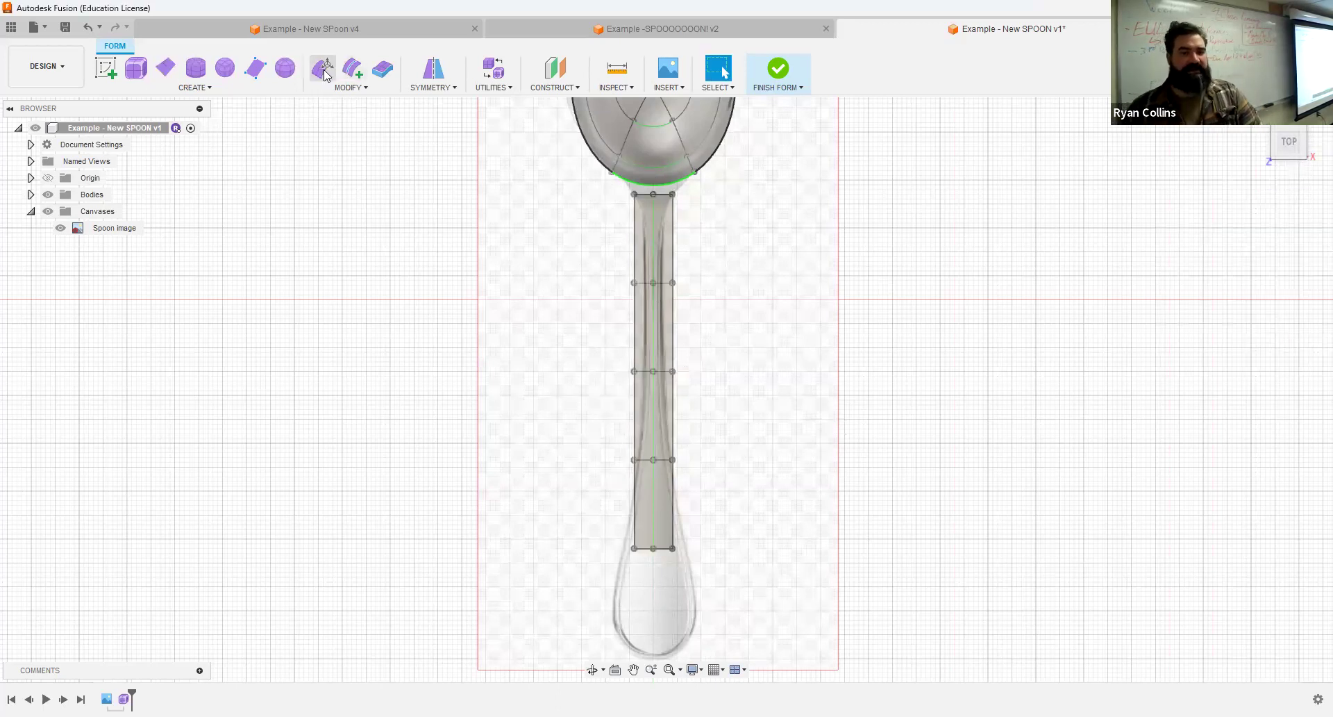
shift+middle_drag(940, 384, 771, 503)
click(1292, 135)
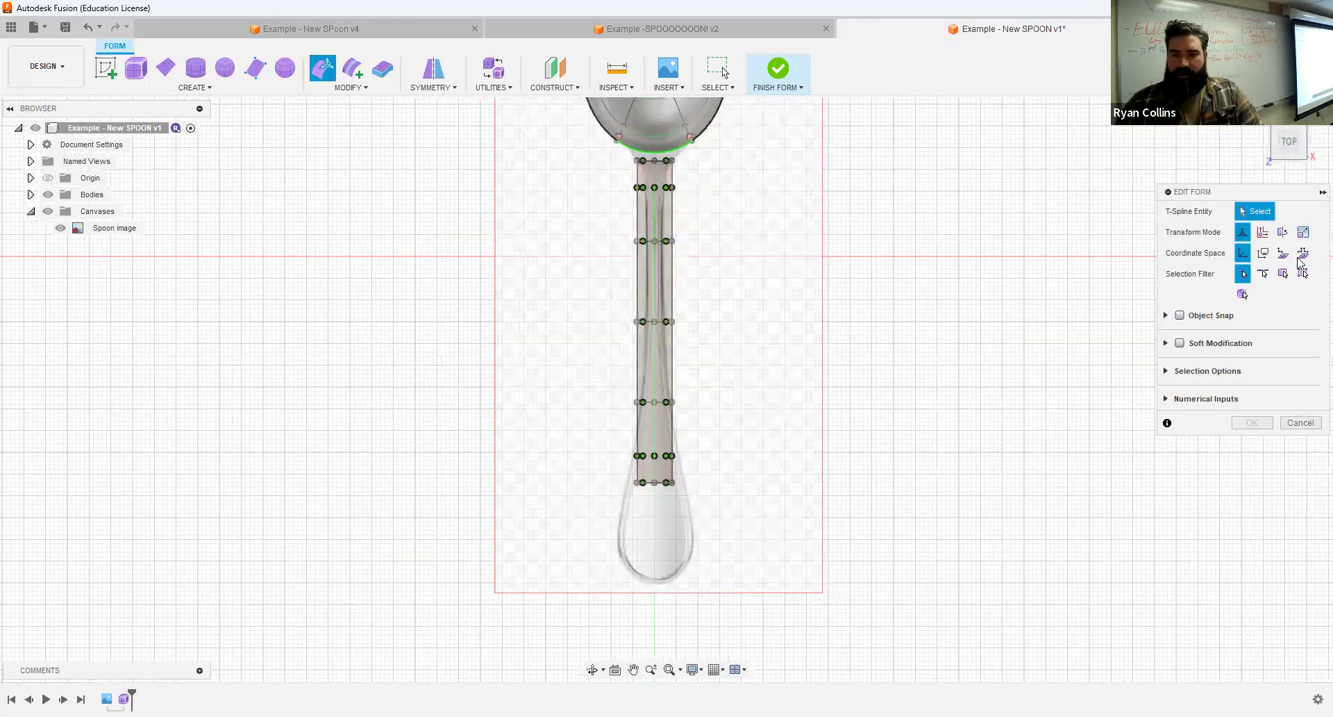
click(1266, 276)
scroll(953, 390, up, 3)
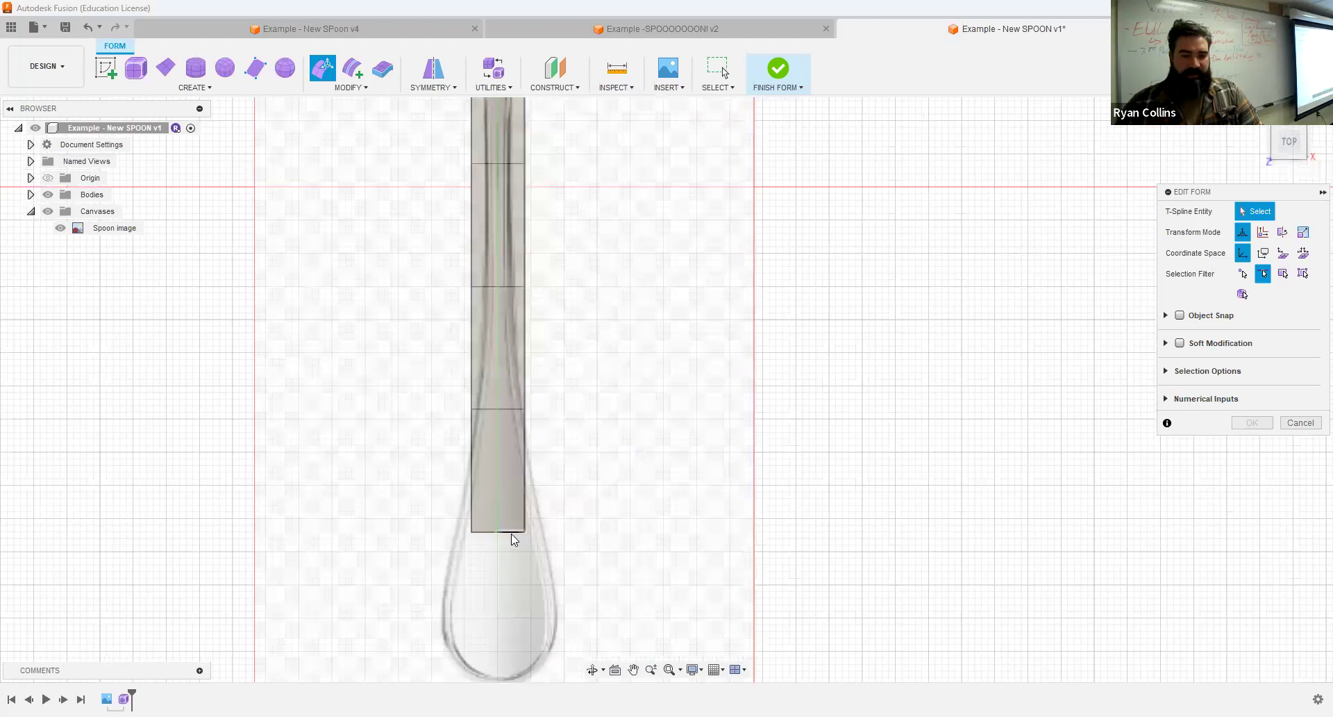
click(485, 532)
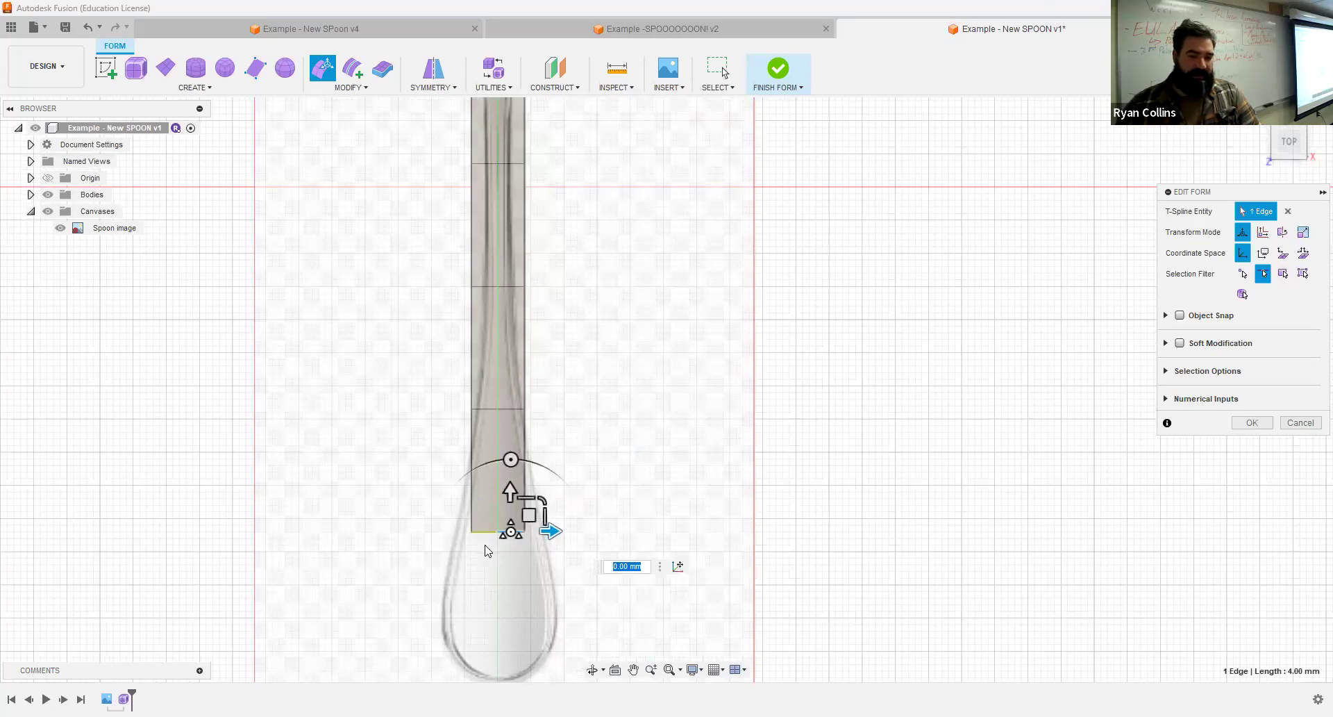
scroll(485, 546, up, 2)
scroll(718, 391, down, 2)
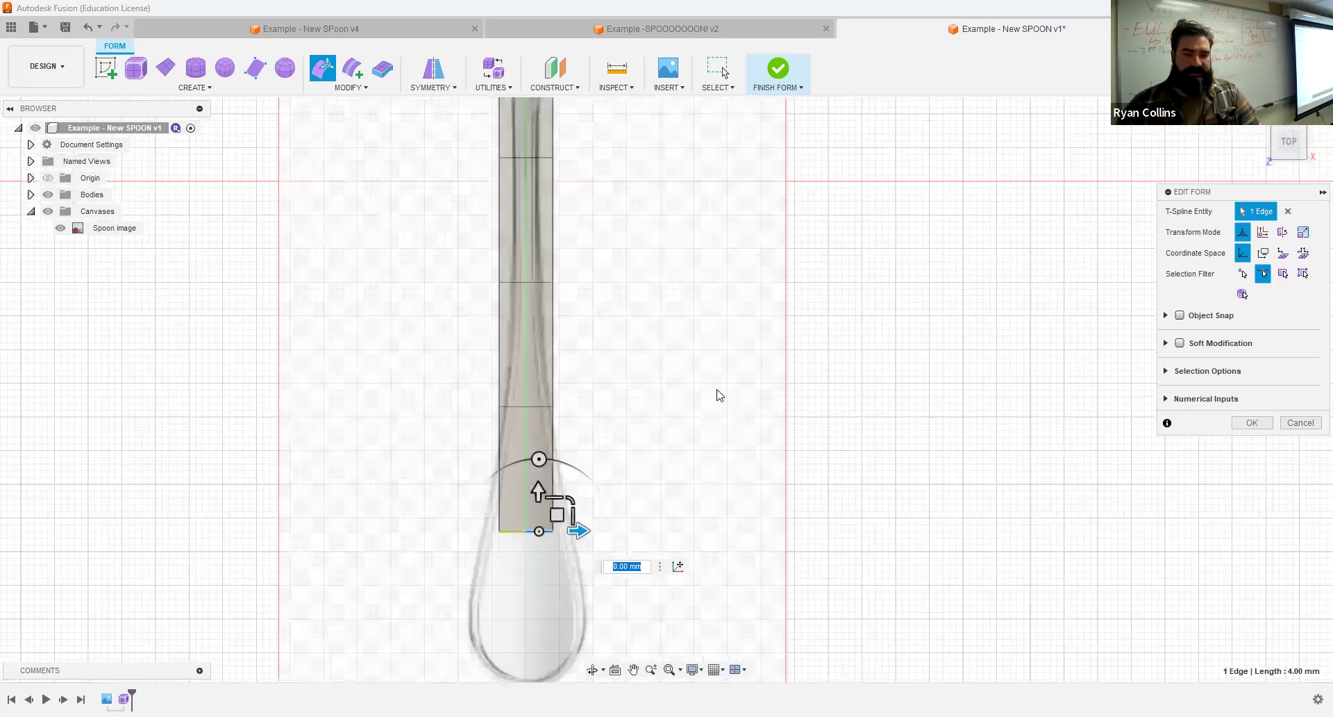
scroll(717, 390, down, 2)
middle_drag(588, 456, 653, 392)
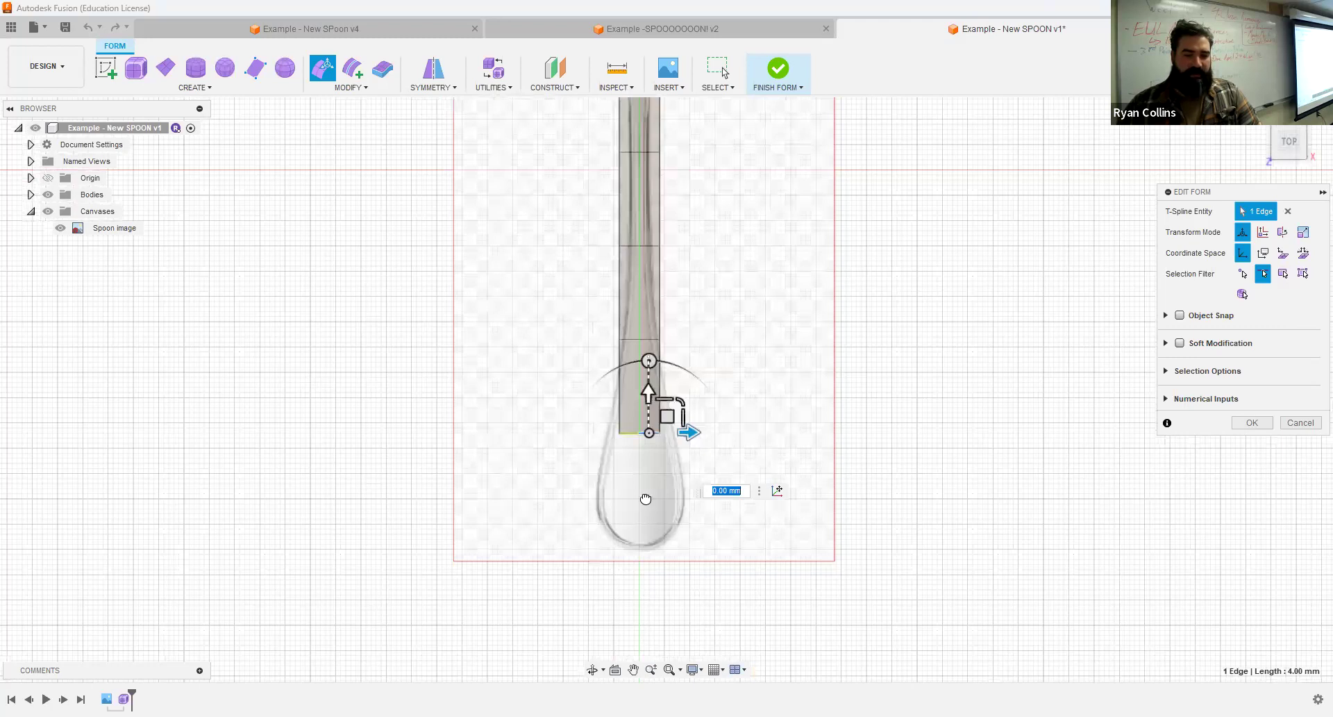
drag(652, 393, 653, 506)
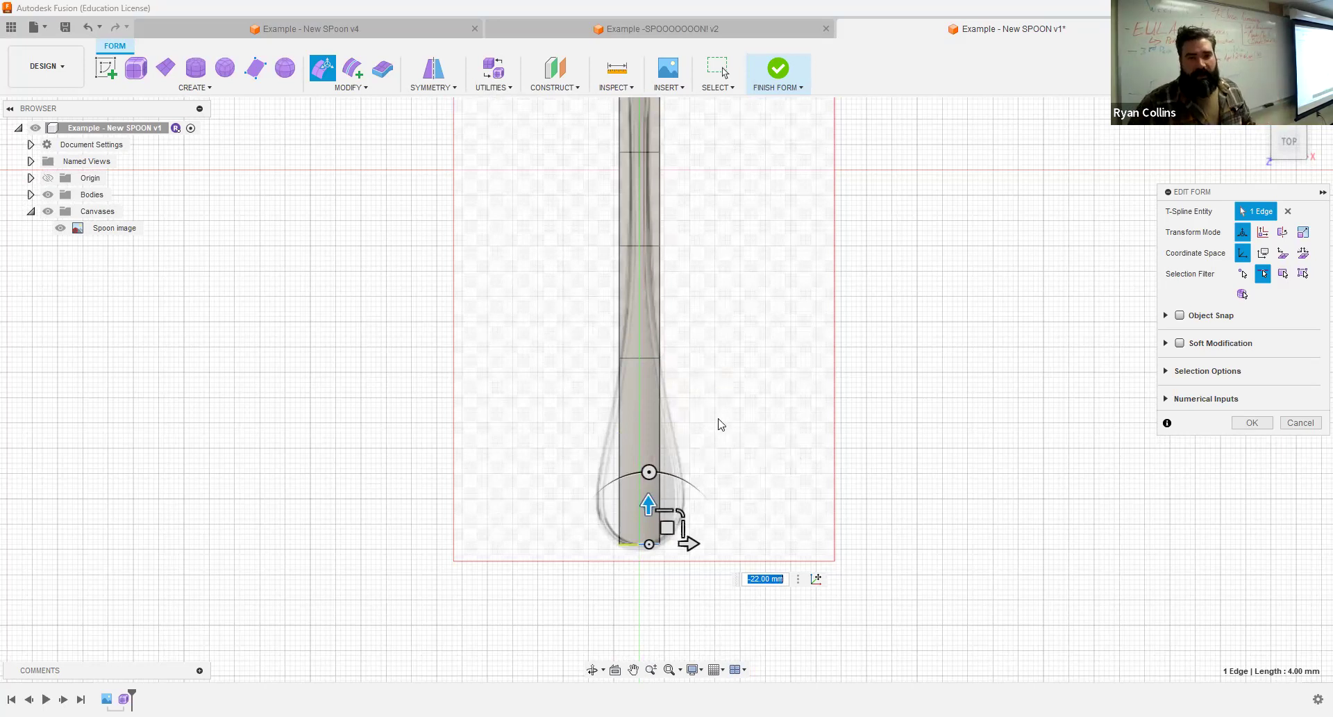
click(719, 379)
- Narrow the handle to the image by moving its middle-row side vertex -3 mm in X and pulling the next row's side vertex inward too
middle_drag(718, 380, 713, 497)
scroll(709, 401, down, 1)
middle_drag(709, 339, 692, 438)
scroll(691, 438, up, 3)
scroll(584, 220, up, 1)
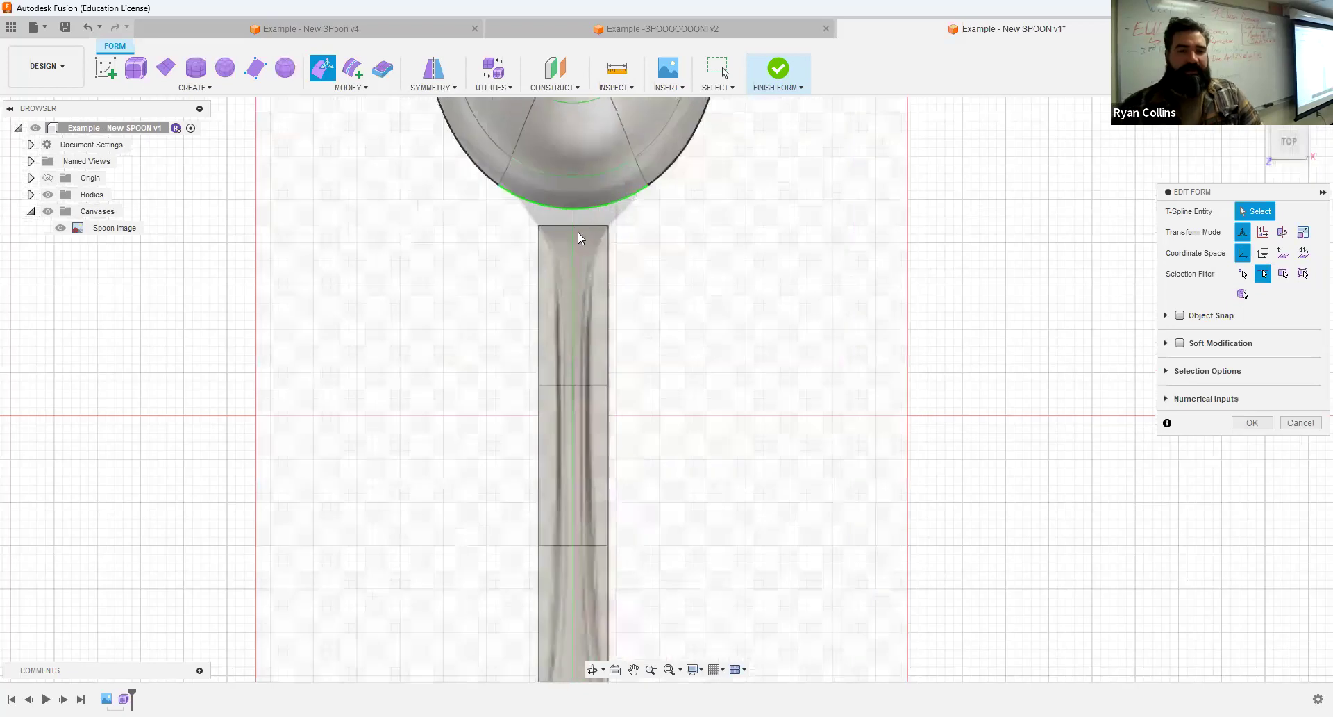
scroll(578, 229, up, 2)
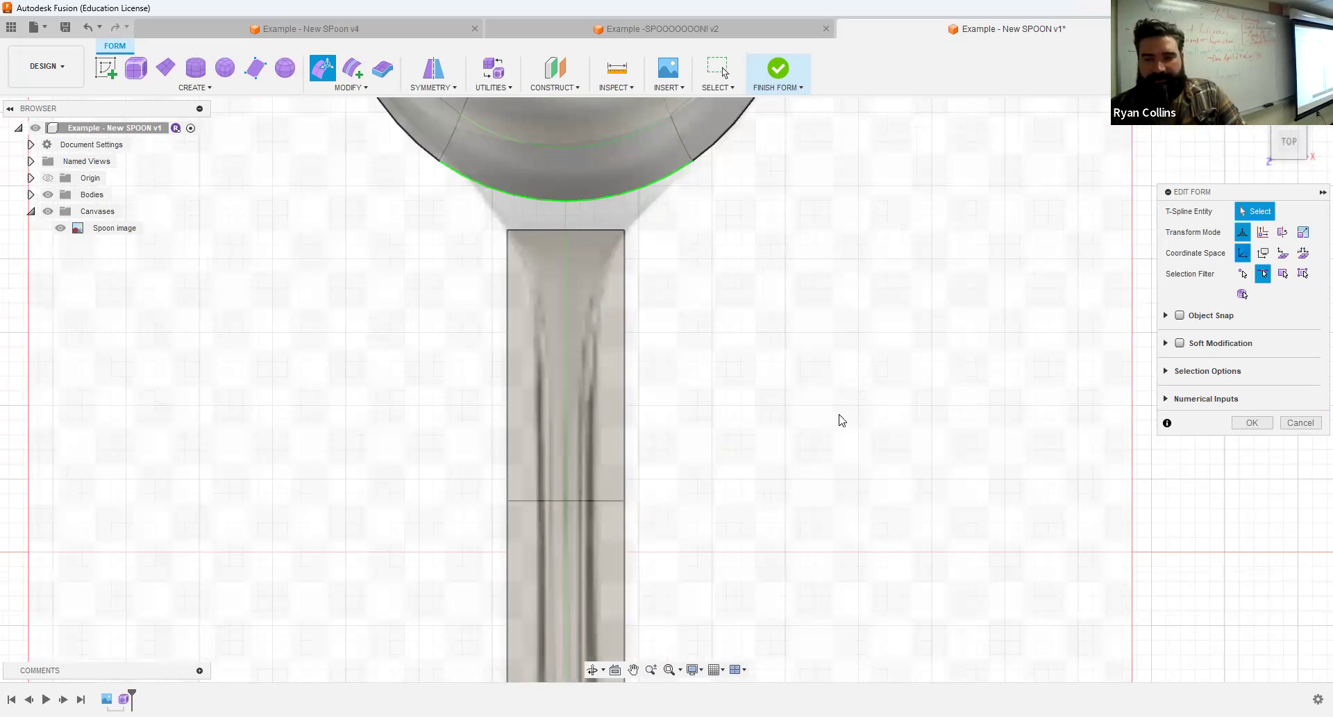
scroll(783, 466, down, 2)
click(1243, 273)
scroll(706, 261, up, 3)
click(695, 256)
scroll(703, 257, up, 2)
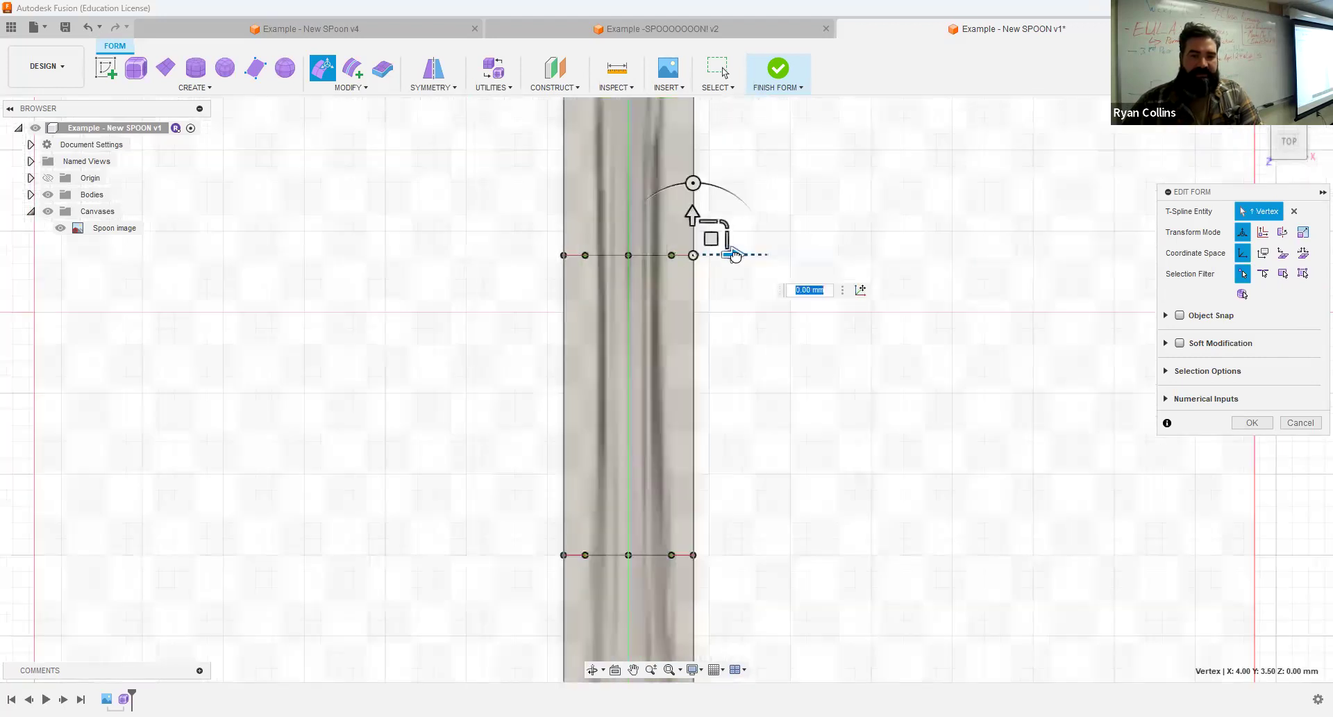
drag(691, 257, 658, 255)
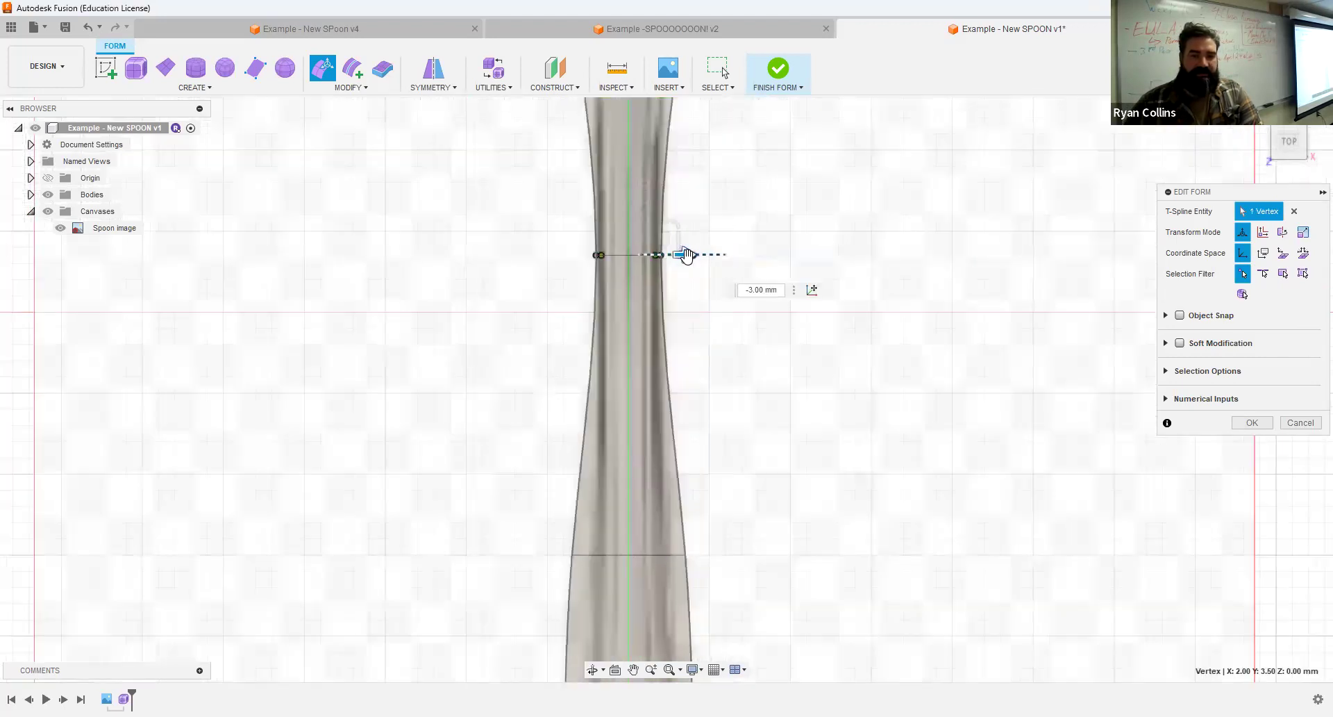
middle_drag(713, 514, 695, 209)
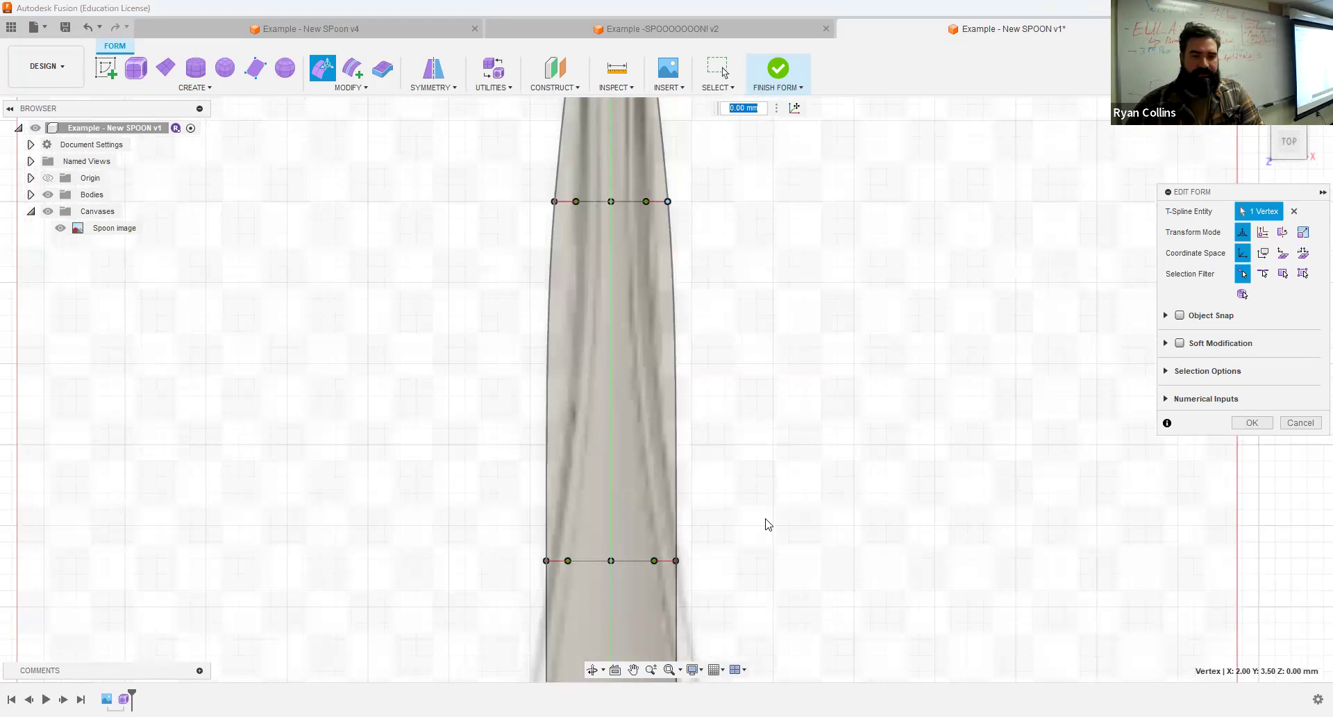
scroll(665, 499, down, 3)
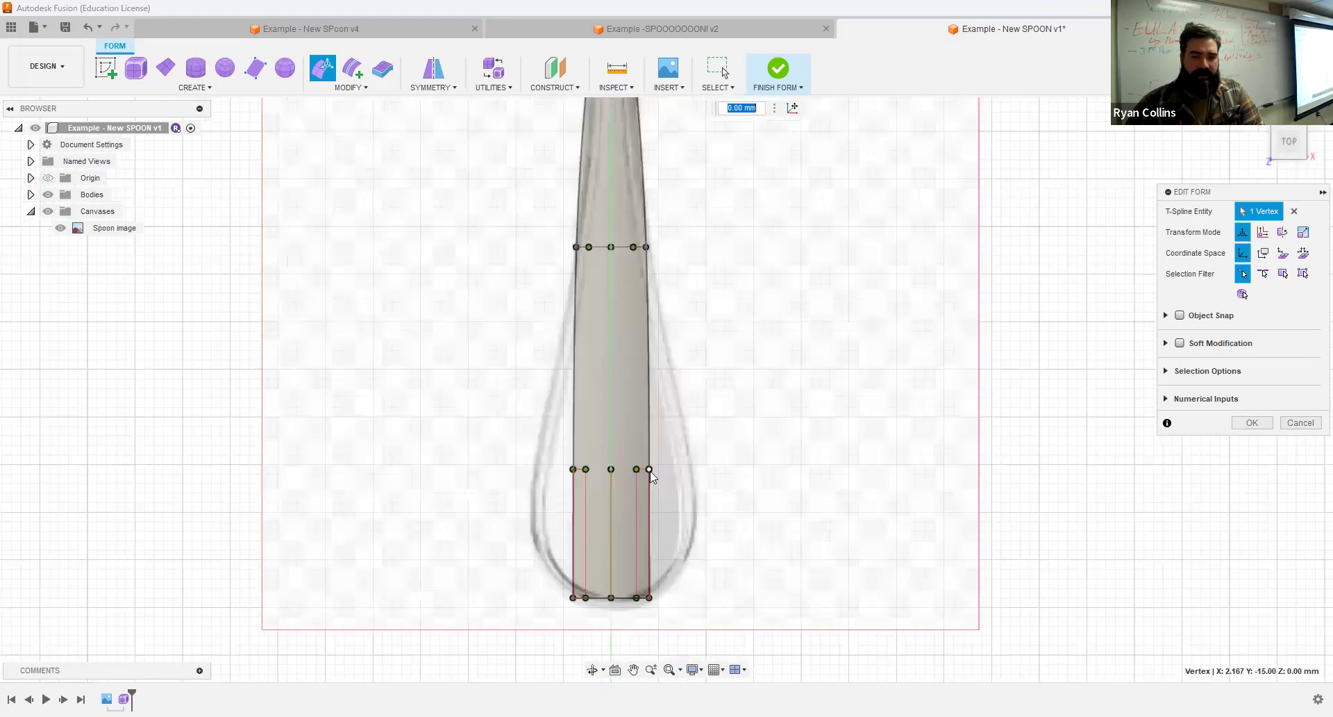
- Flare the handle's end to the image outline by pulling its side tangency handle outward and toward the tip
click(649, 470)
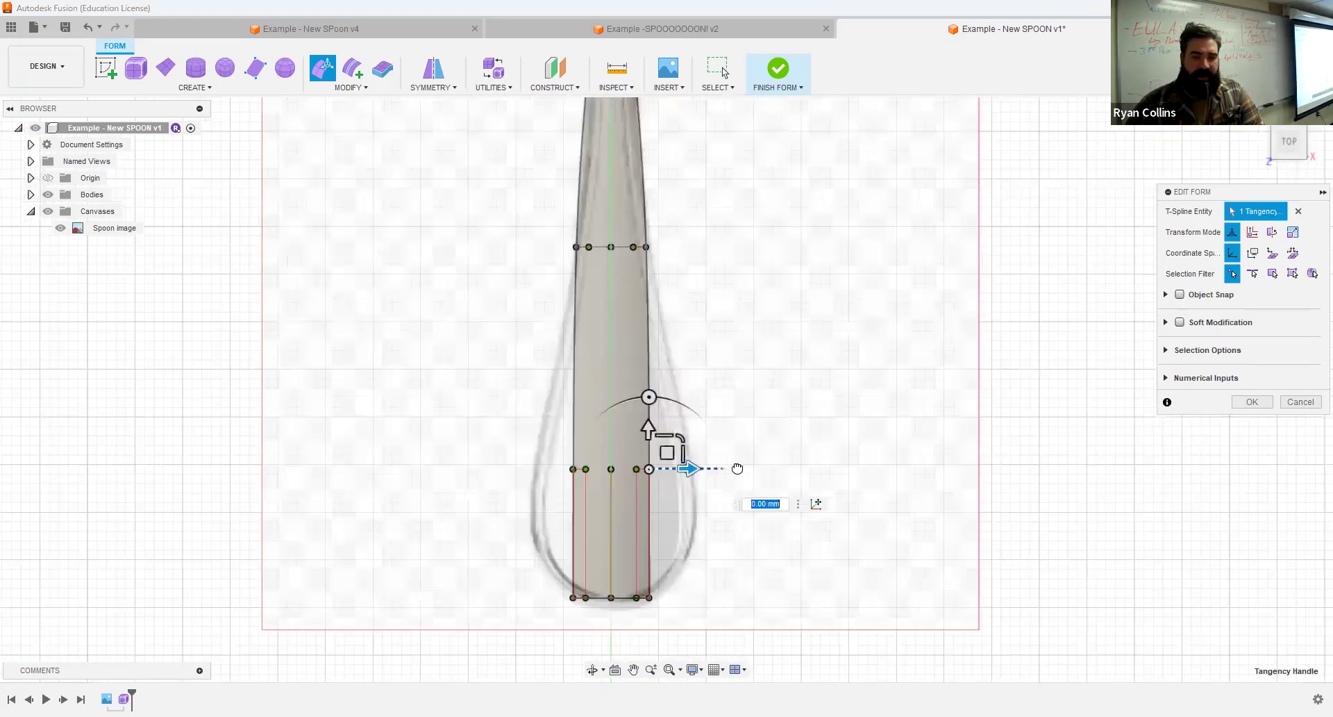
drag(668, 454, 742, 493)
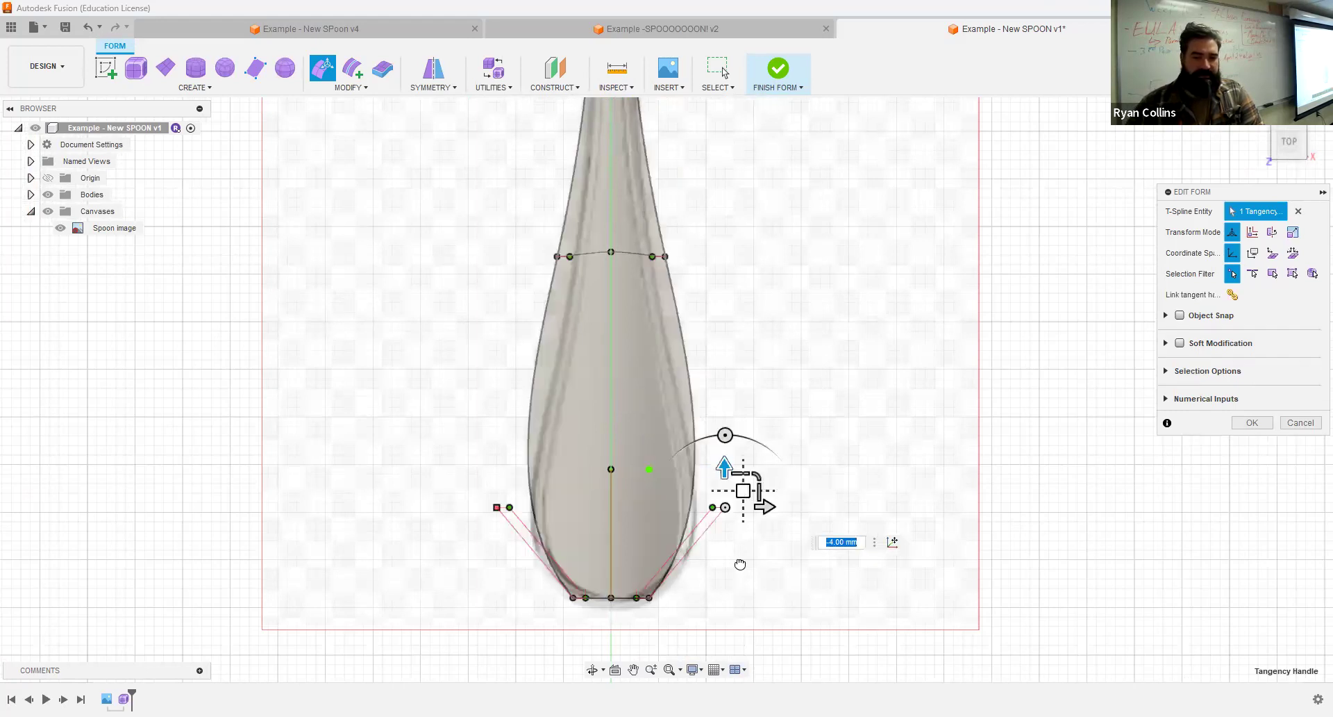
drag(737, 582, 739, 576)
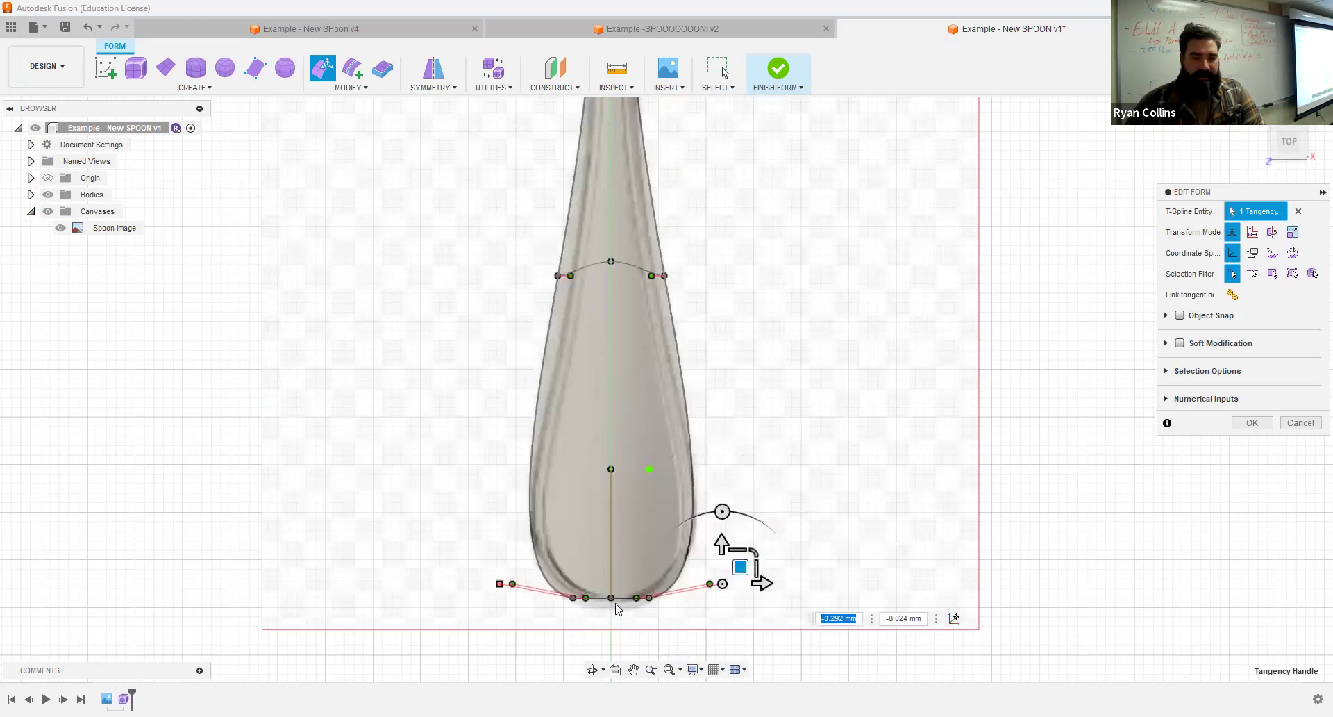
scroll(616, 606, up, 4)
click(946, 418)
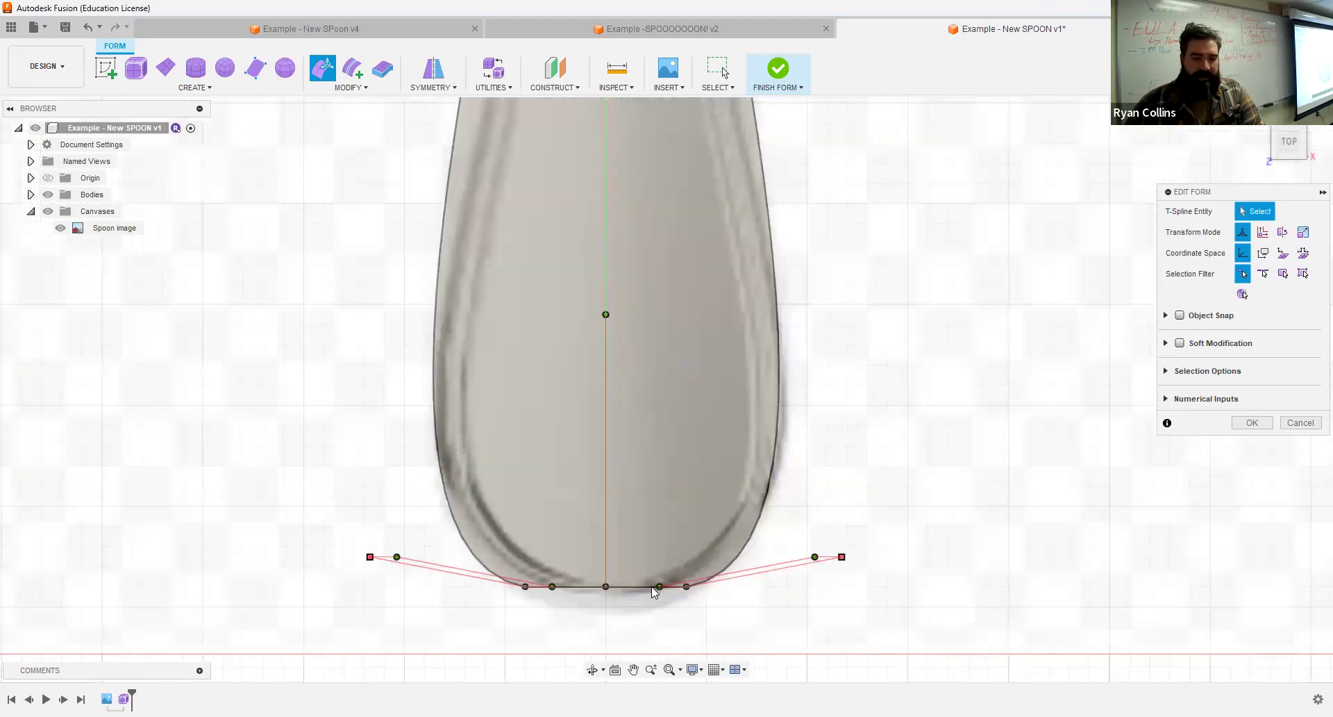
- Round the handle's tip by moving the centre vertex of its end edge -1 mm along the handle
scroll(660, 580, up, 3)
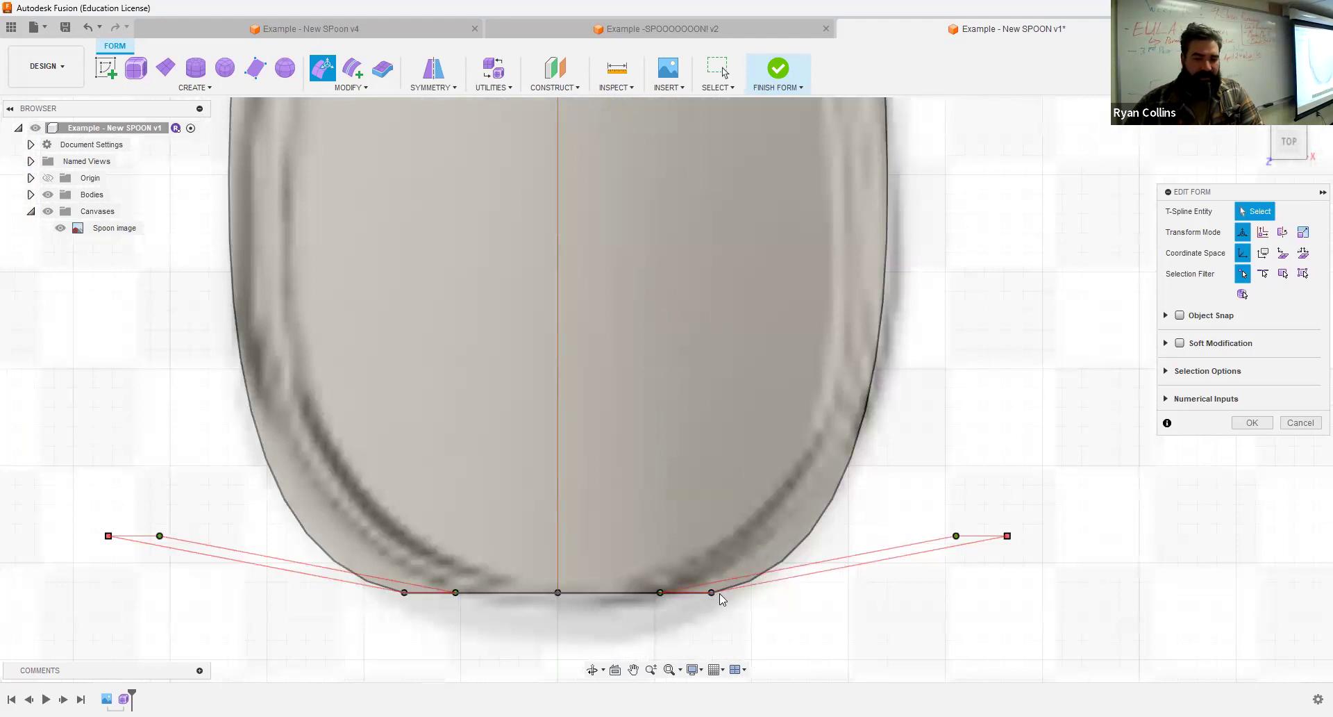
click(558, 592)
drag(557, 566, 556, 589)
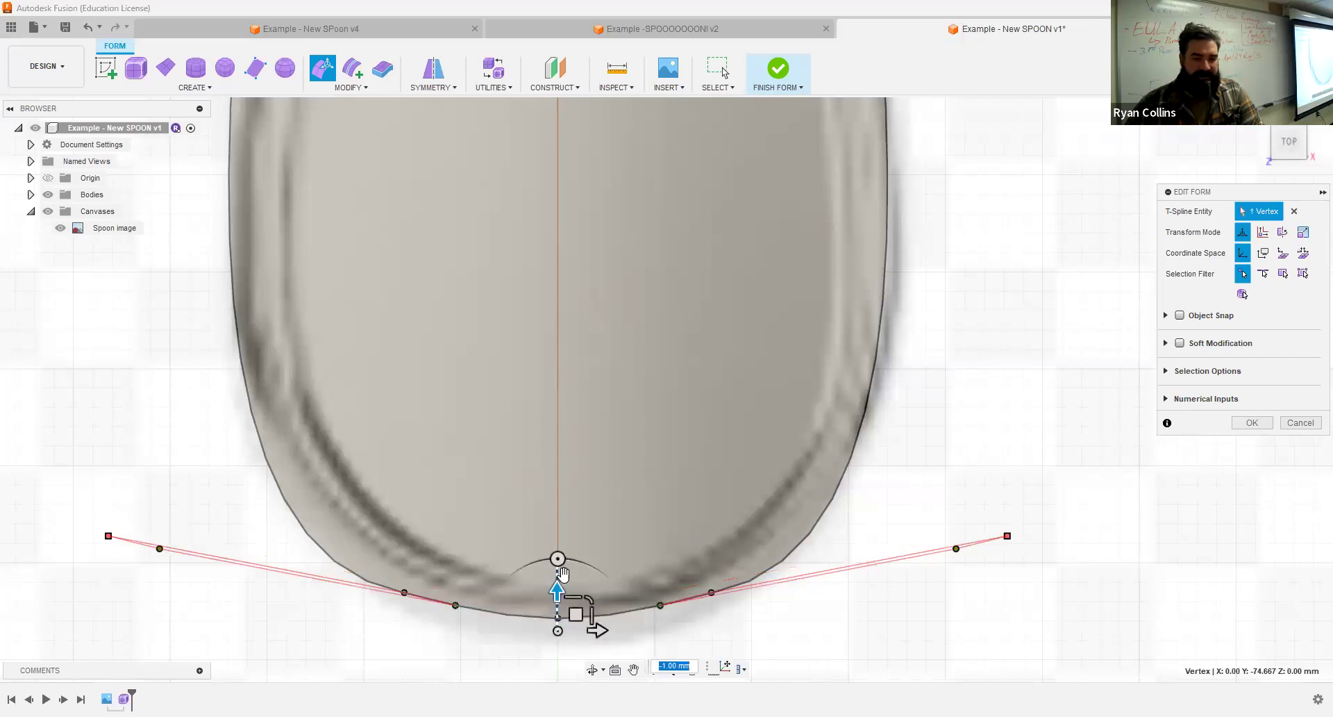
key(Escape)
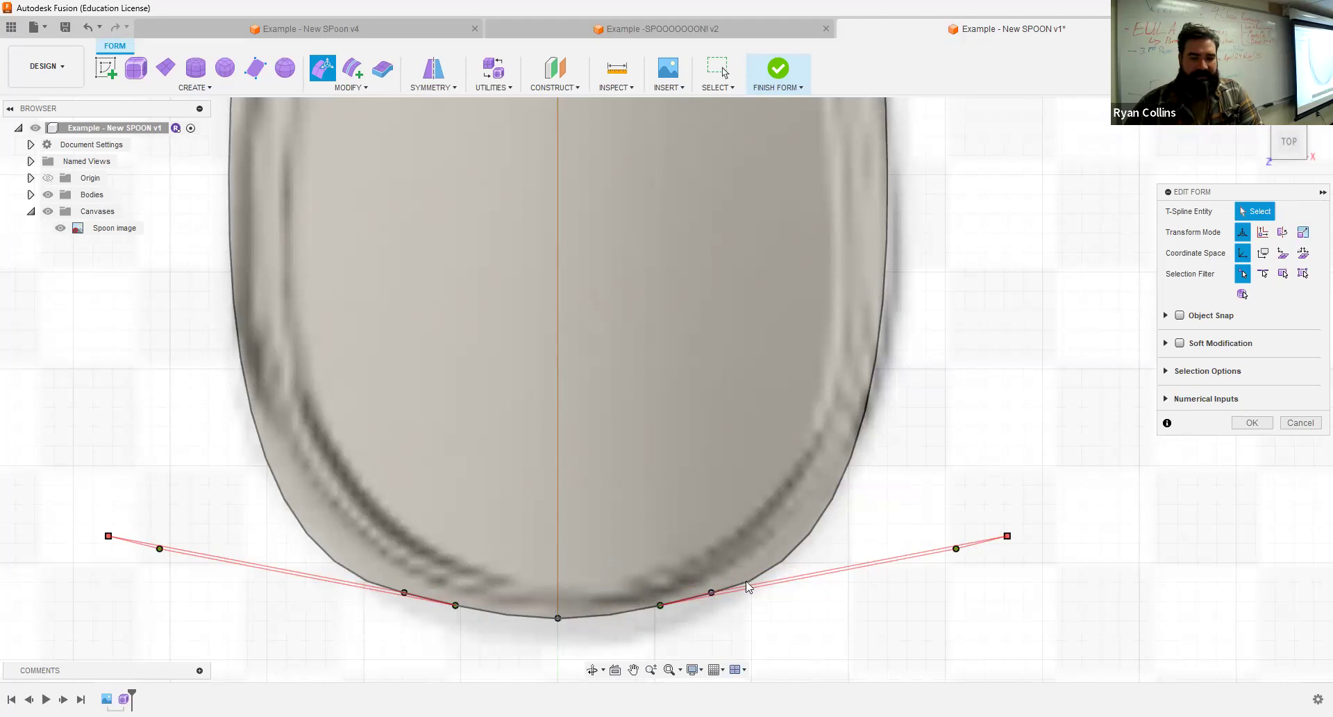
- Try to remove the vertex on one side of the handle's end edge
click(712, 592)
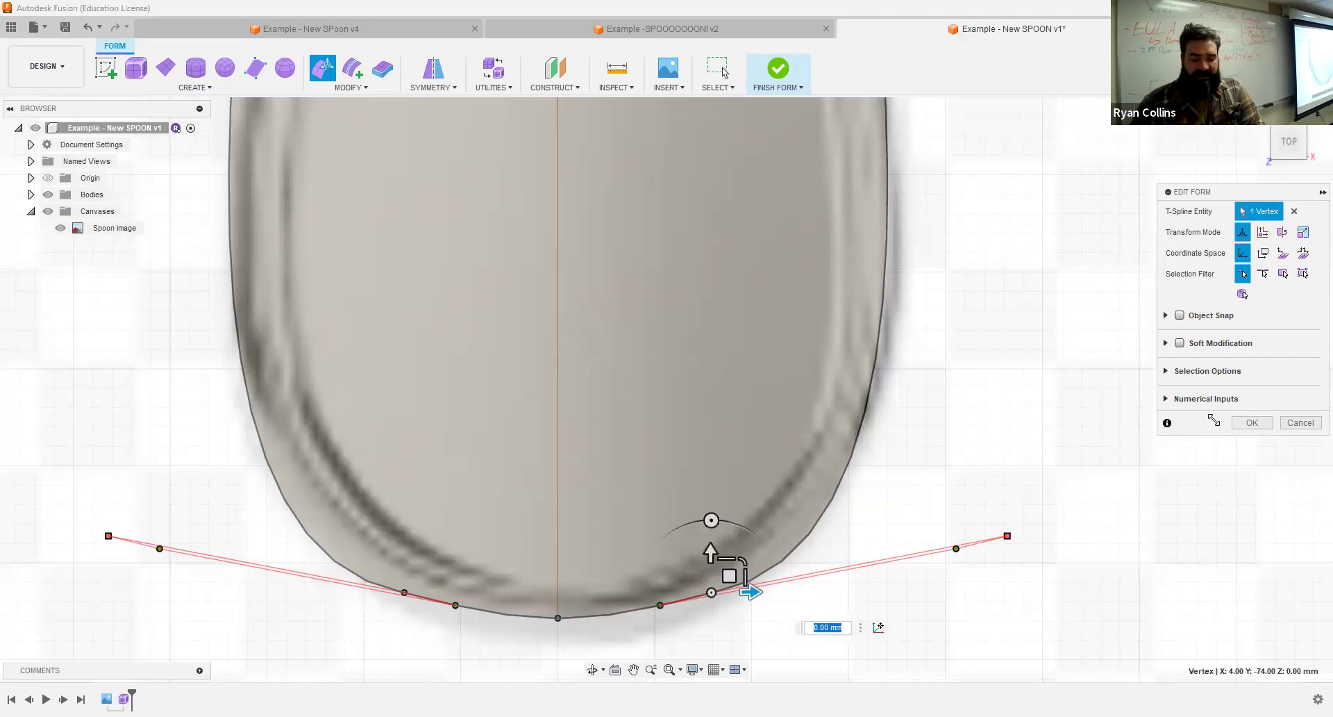
key(BackSpace)
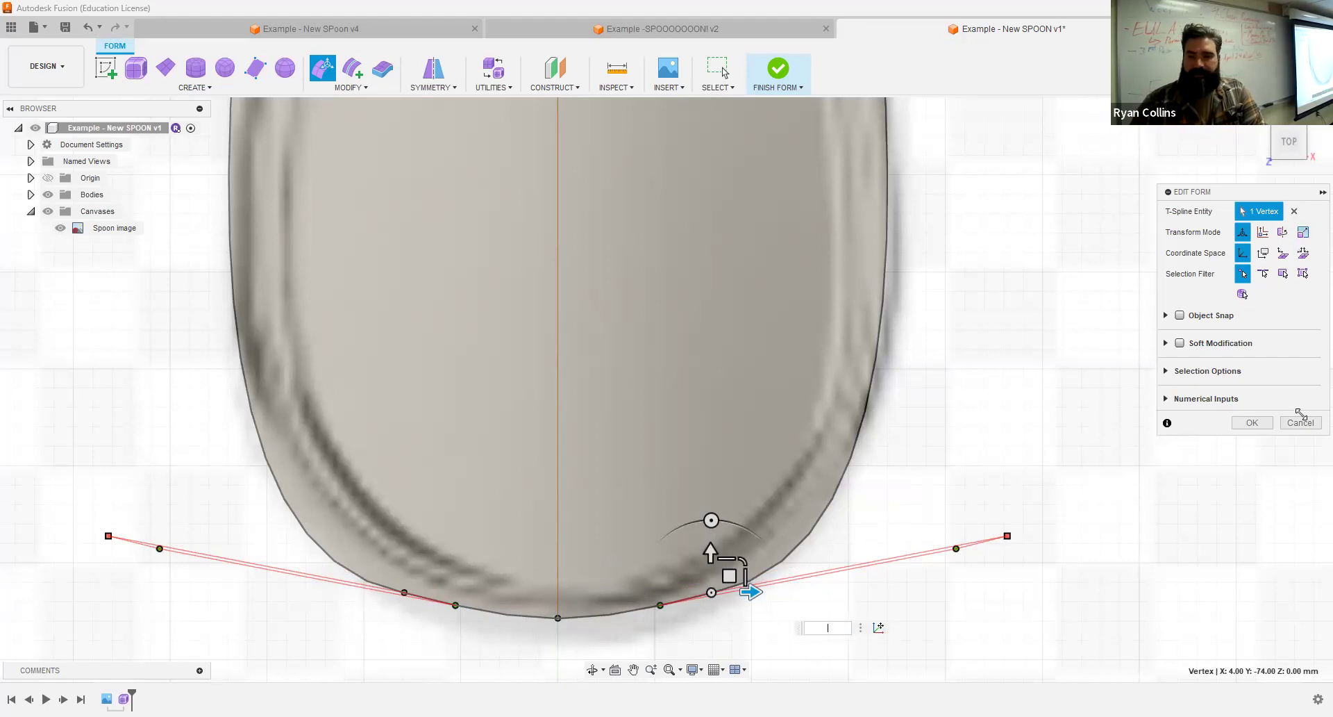
click(1254, 423)
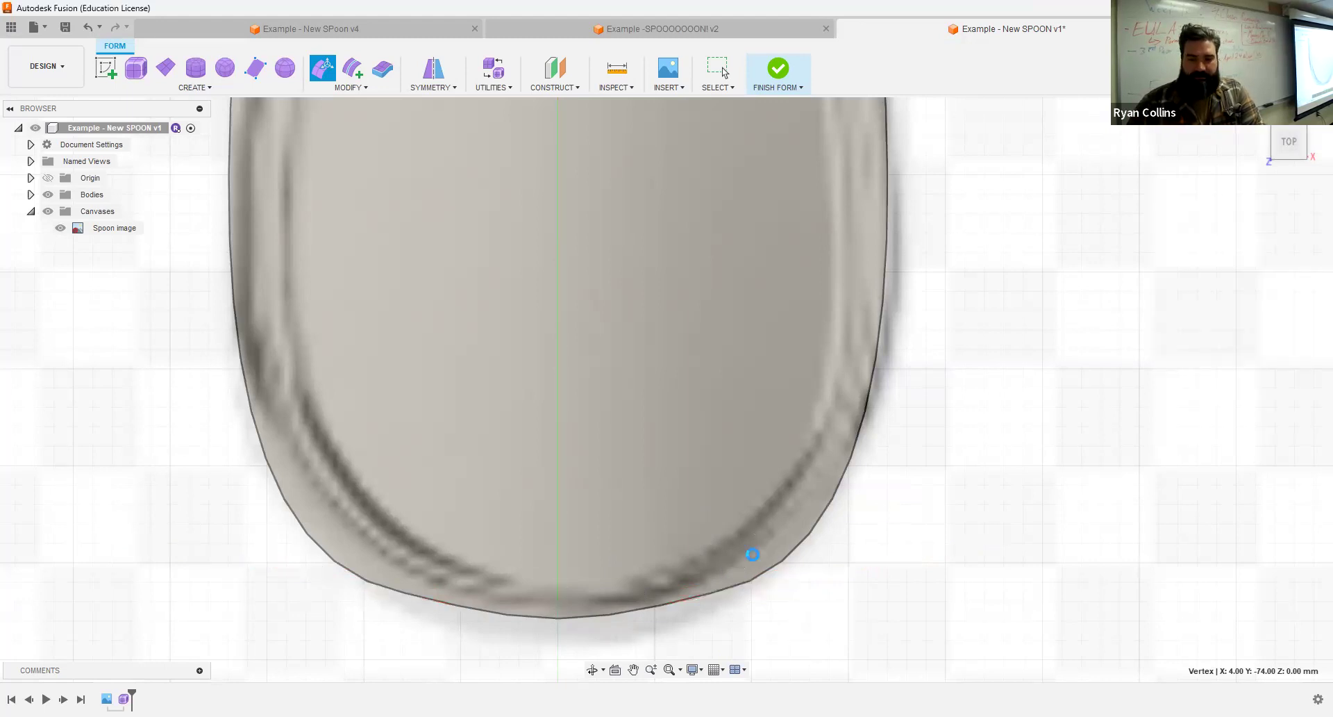
- Try to round the handle's tip by pulling the tangency handle beside its centre outward and -0.229 mm along the handle
scroll(819, 552, down, 1)
scroll(818, 547, up, 2)
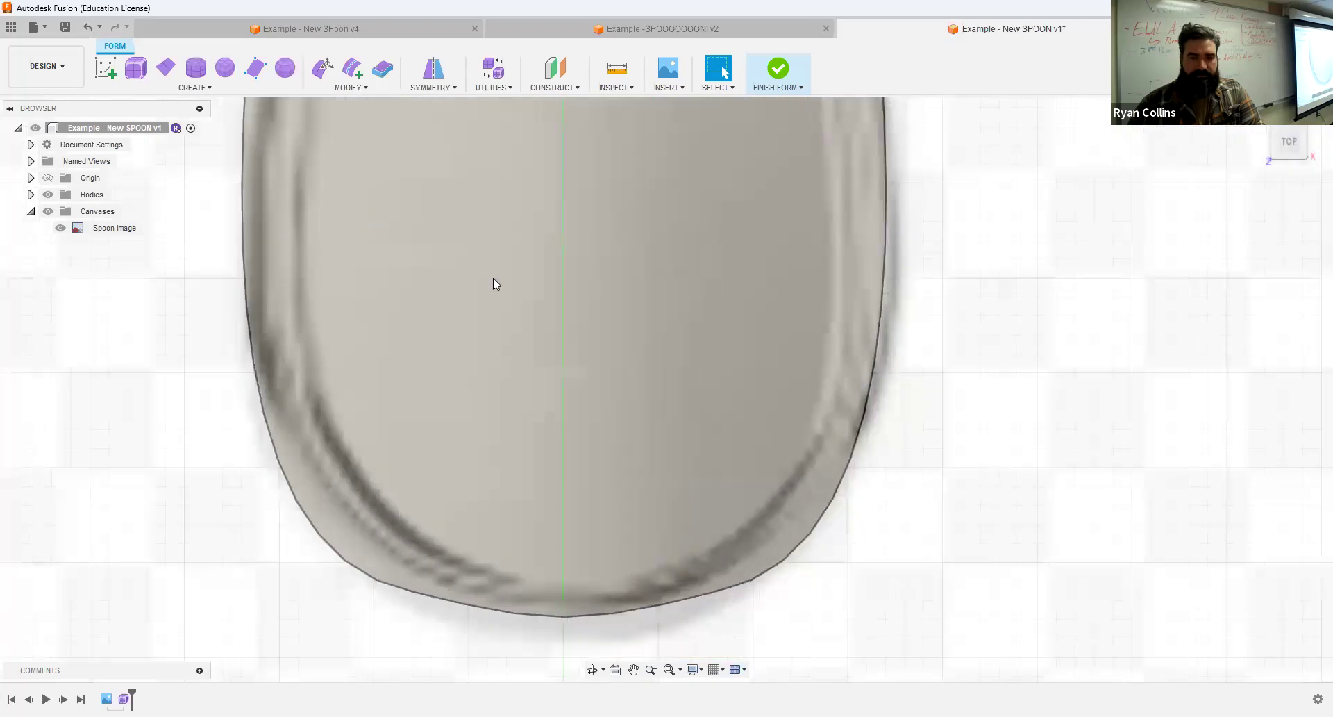
scroll(362, 236, down, 4)
click(311, 69)
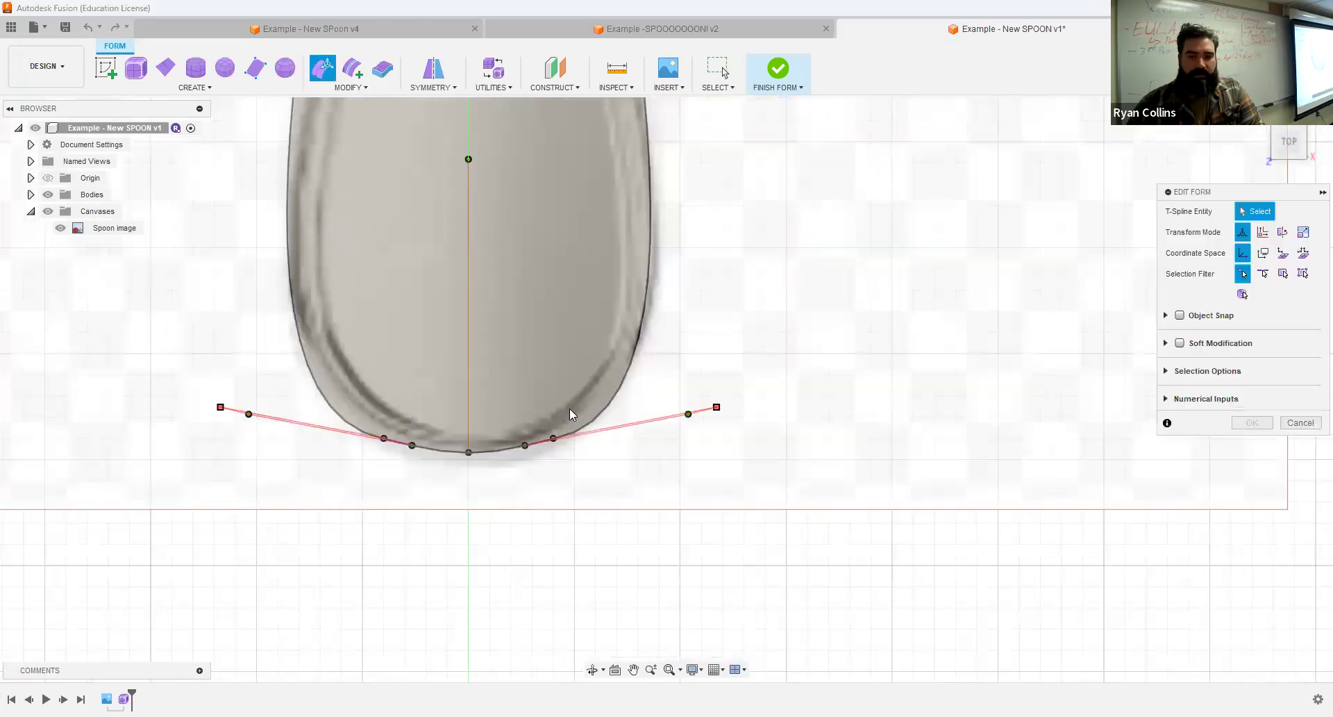
click(525, 446)
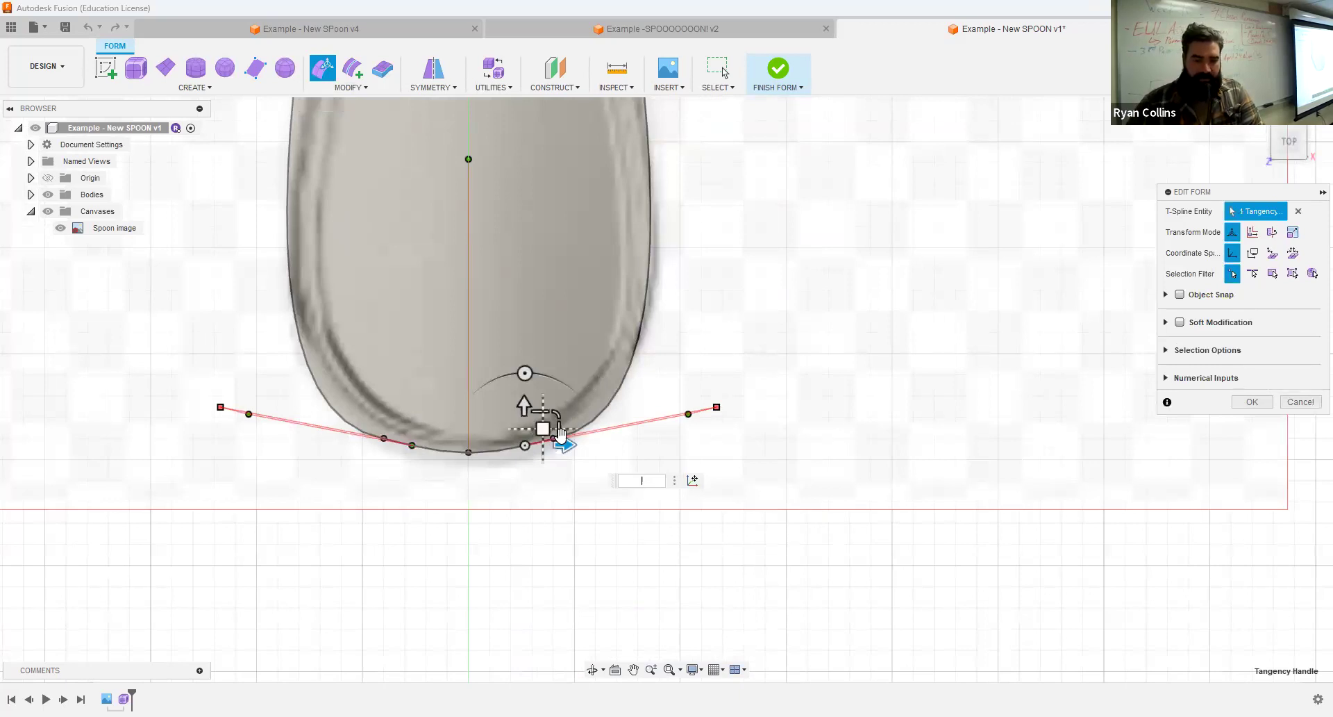
drag(561, 436, 584, 441)
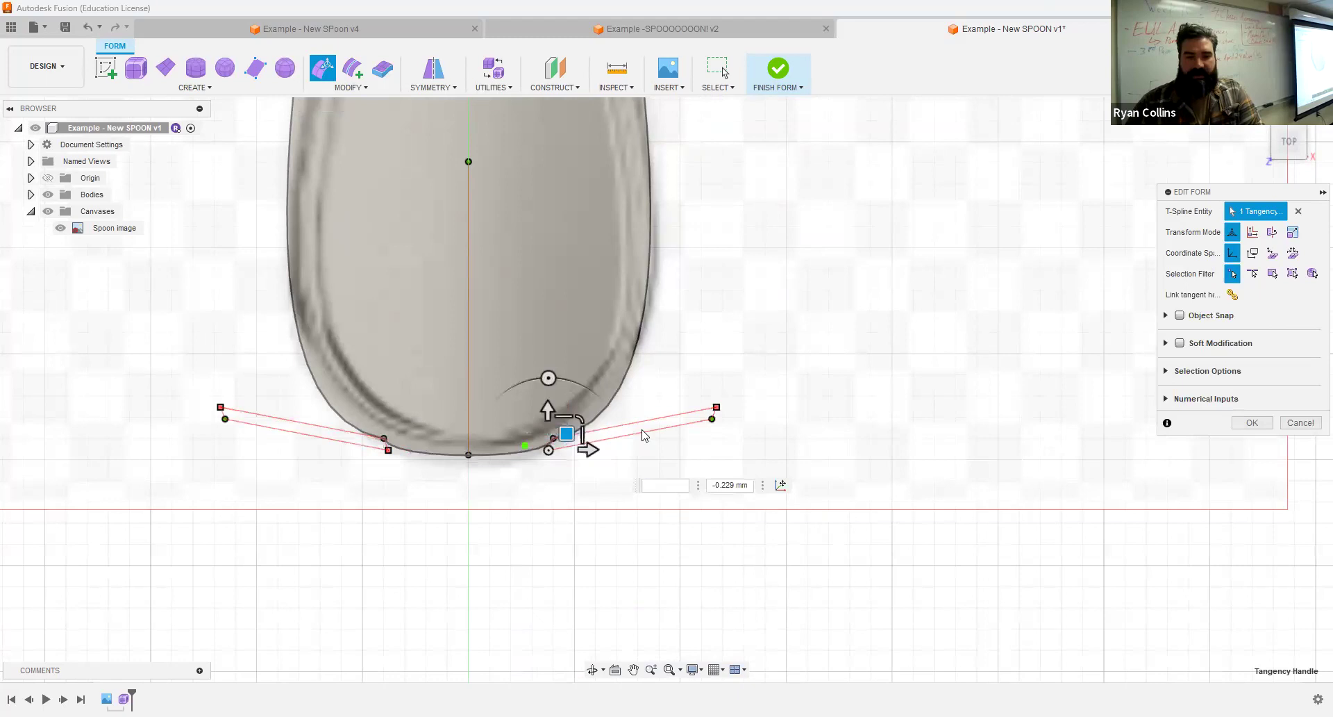
shift+middle_drag(823, 416, 607, 374)
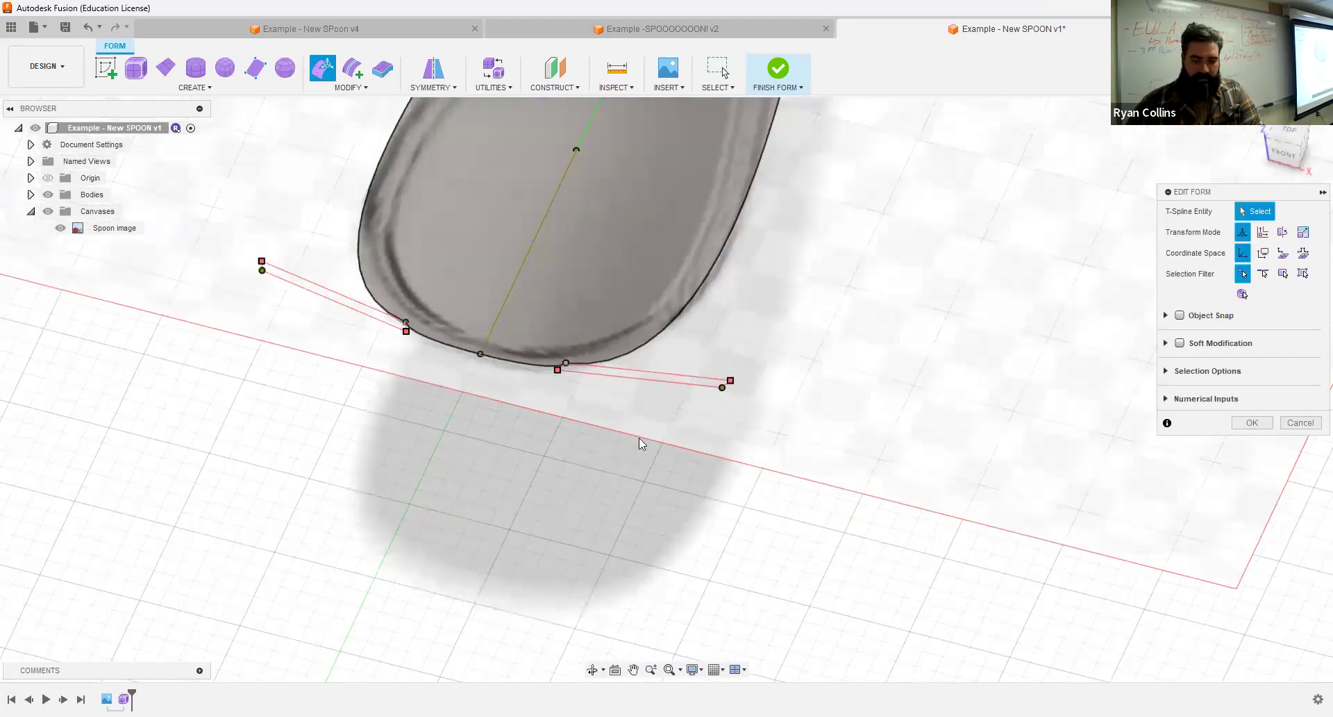
key(ctrl+z)
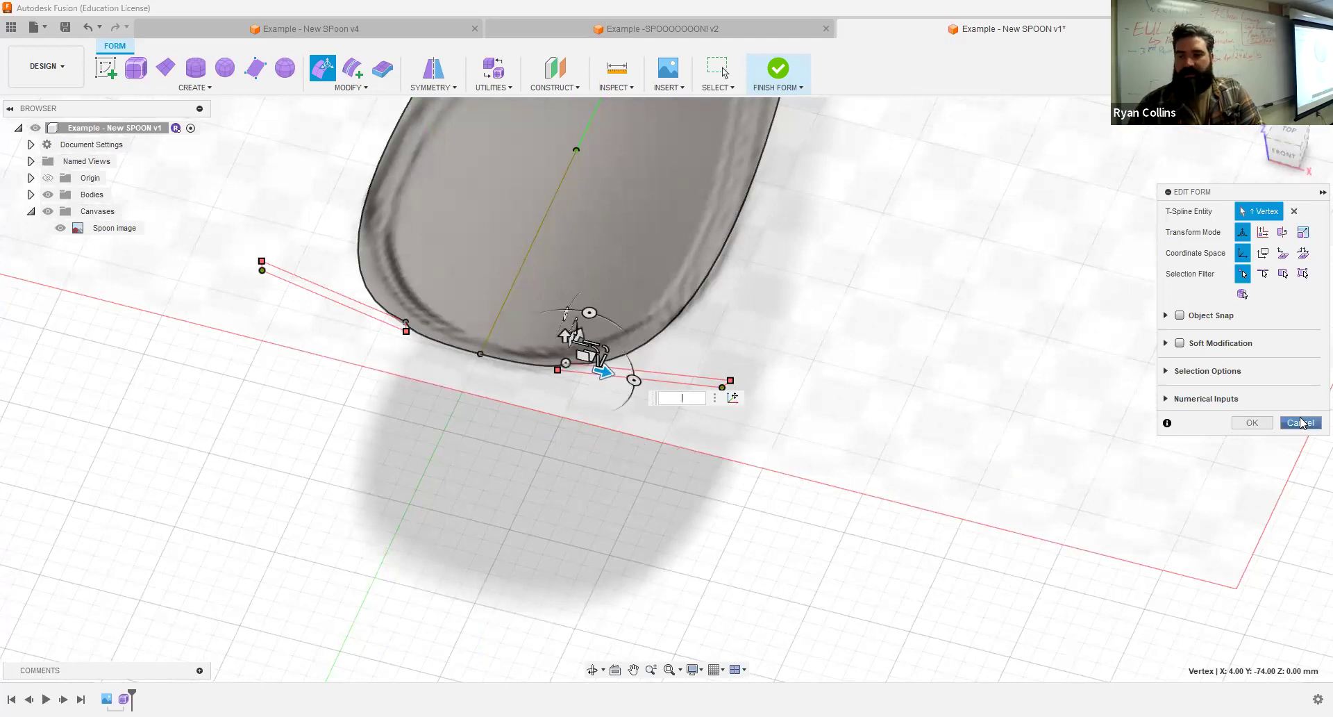
key(Escape)
- Delete the side vertex on the handle's end edge
click(564, 362)
click(563, 362)
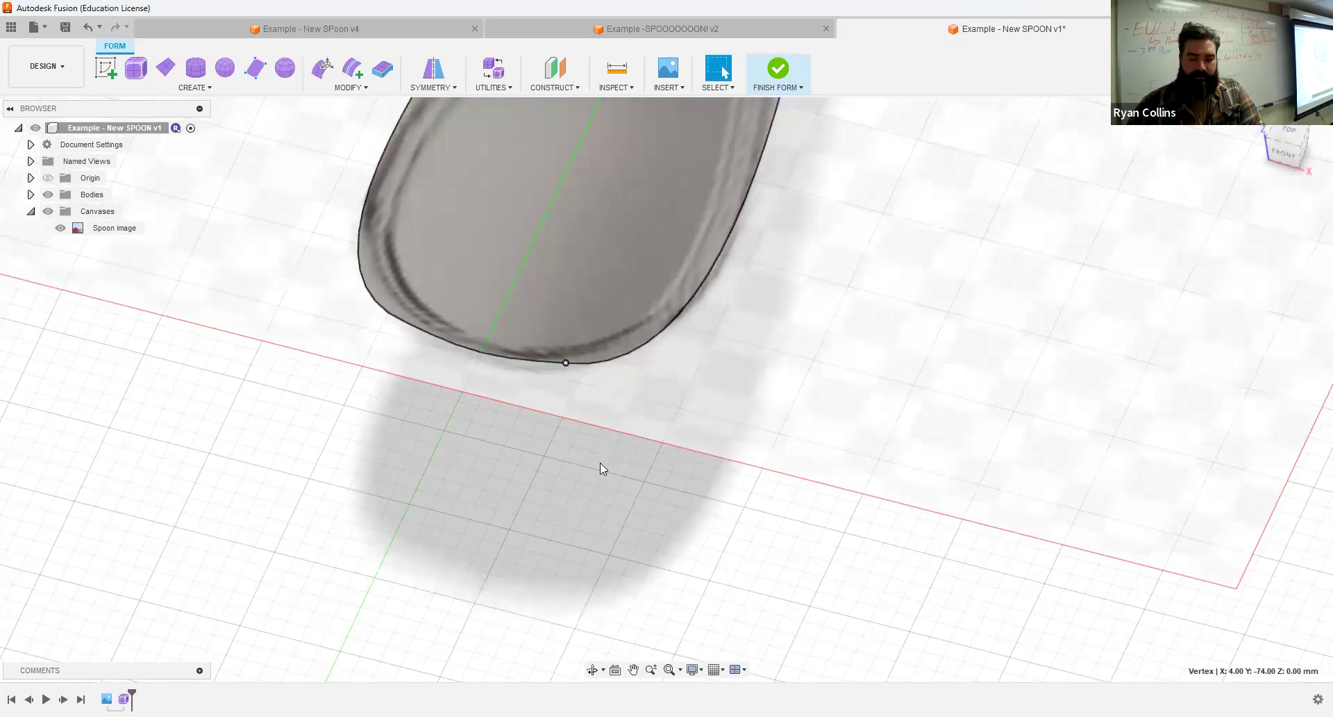
key(Delete)
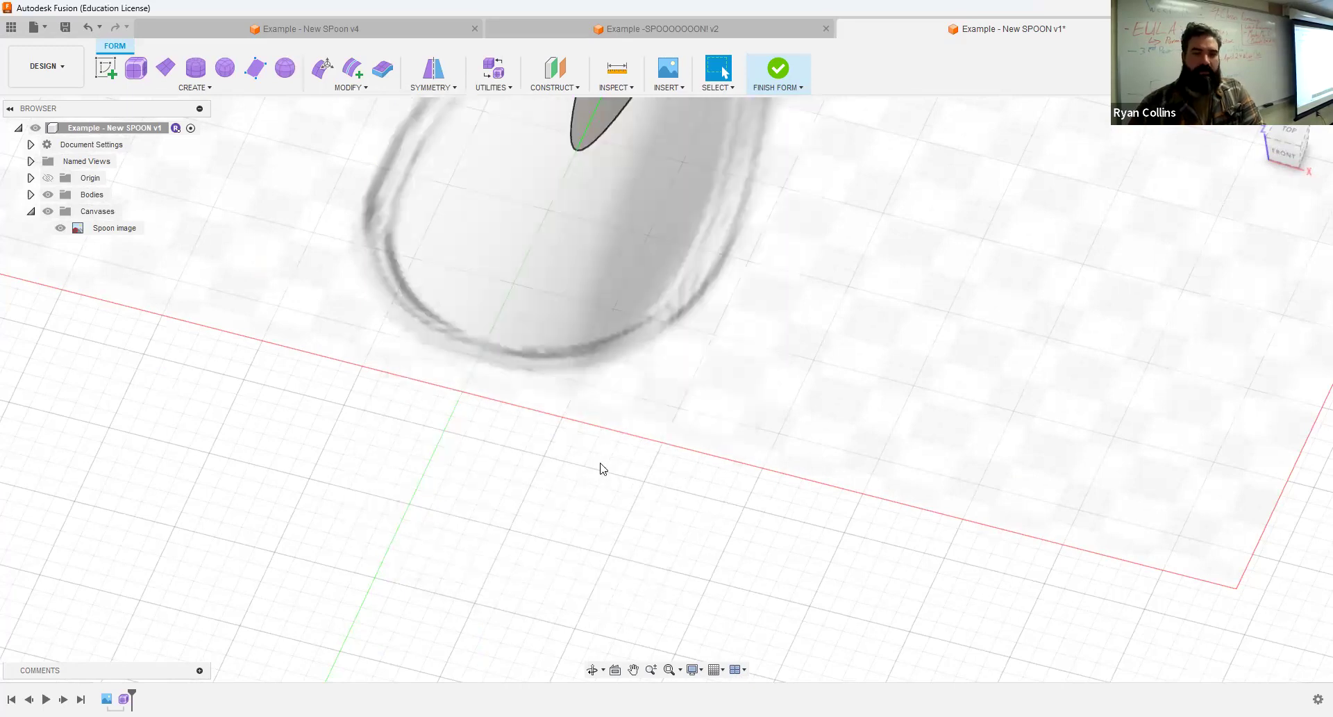
- Try to widen the handle's end by moving its curved side edge 29.175 mm in X and -19.544 mm along the handle, and rotating it 30°
scroll(750, 210, down, 6)
mouse_move(636, 380)
middle_down()
mouse_move(649, 319)
mouse_move(634, 396)
middle_up()
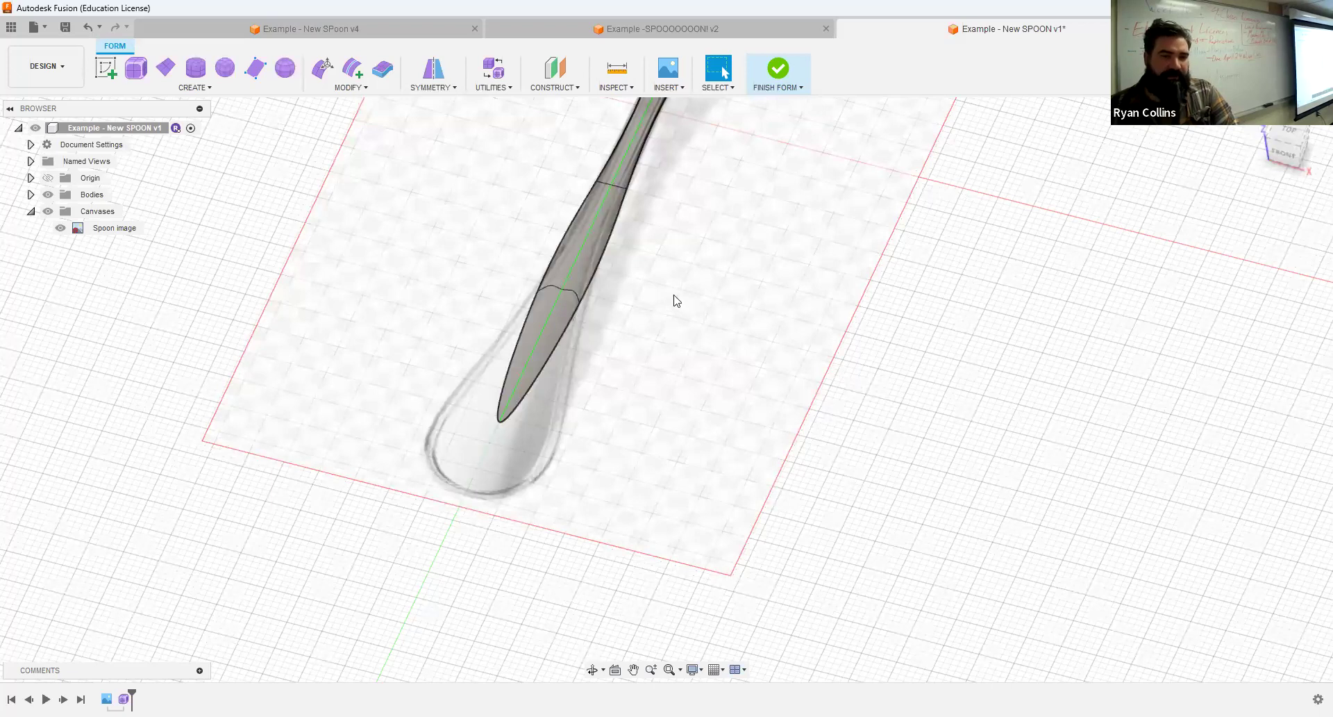
click(328, 71)
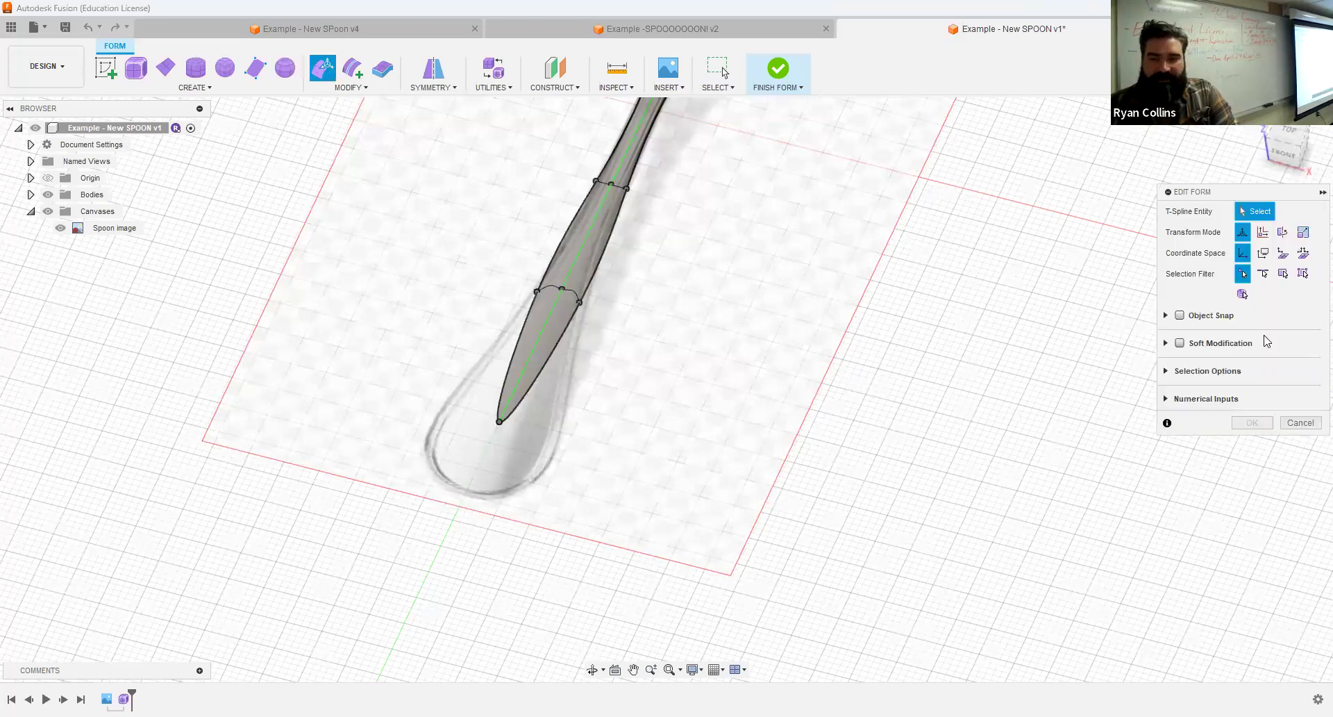
click(1262, 276)
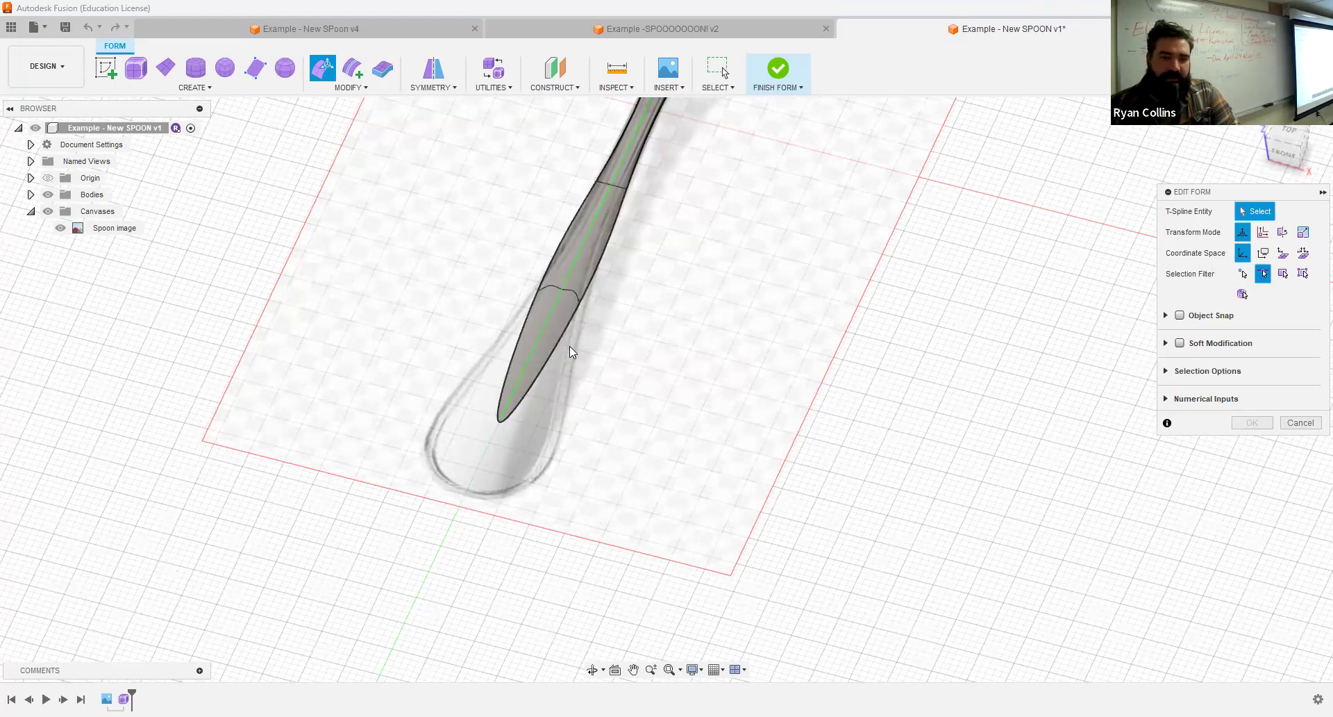
click(548, 347)
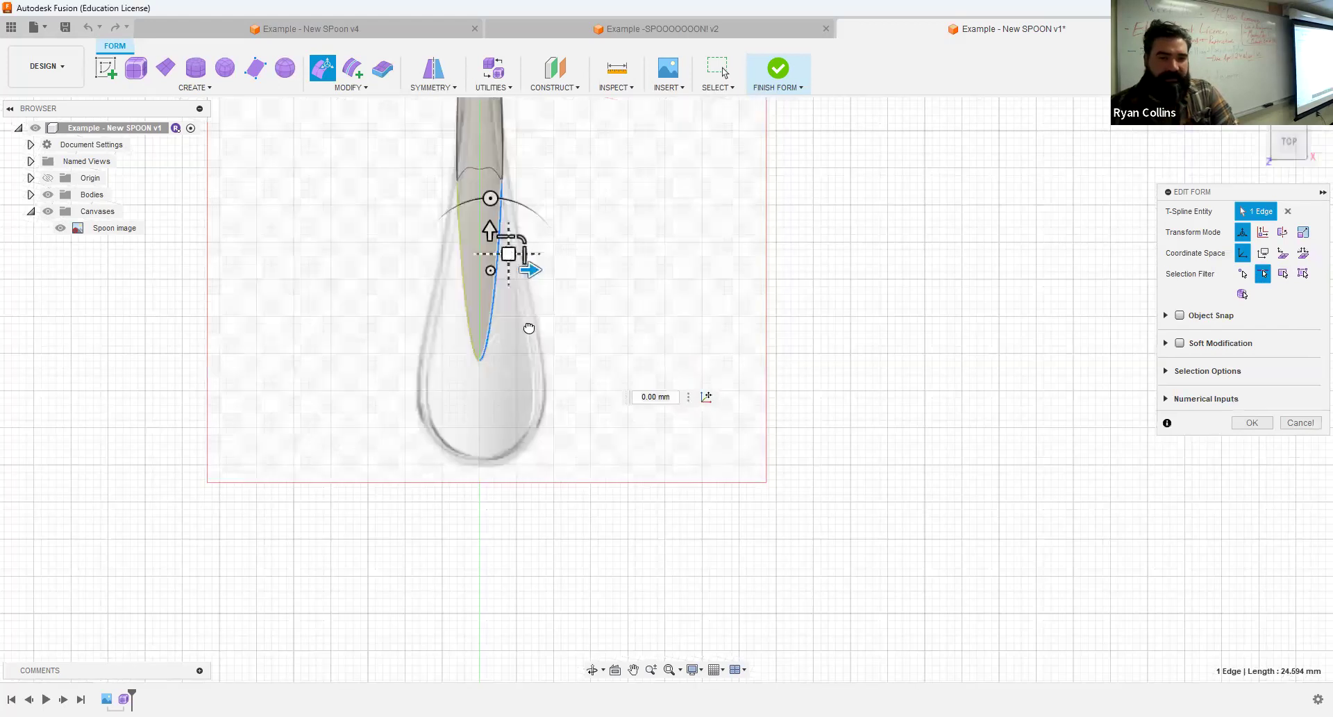
drag(620, 386, 622, 381)
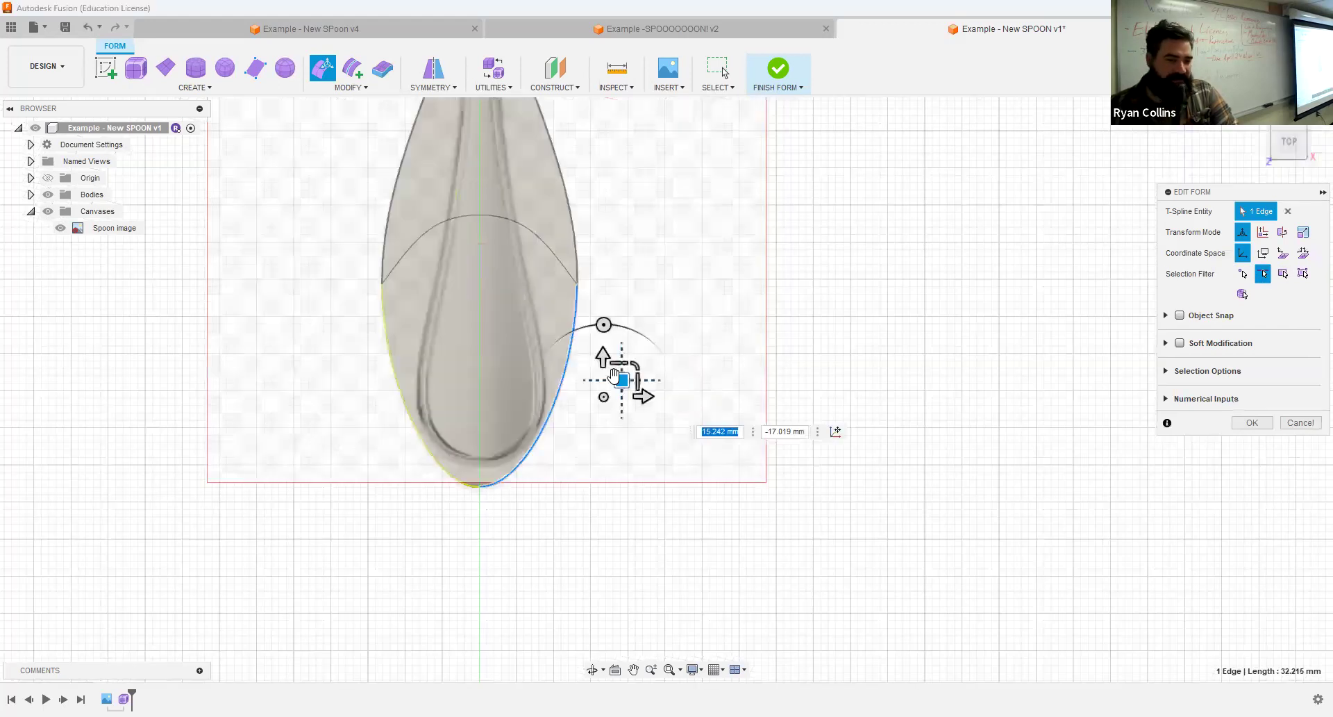
drag(715, 399, 716, 399)
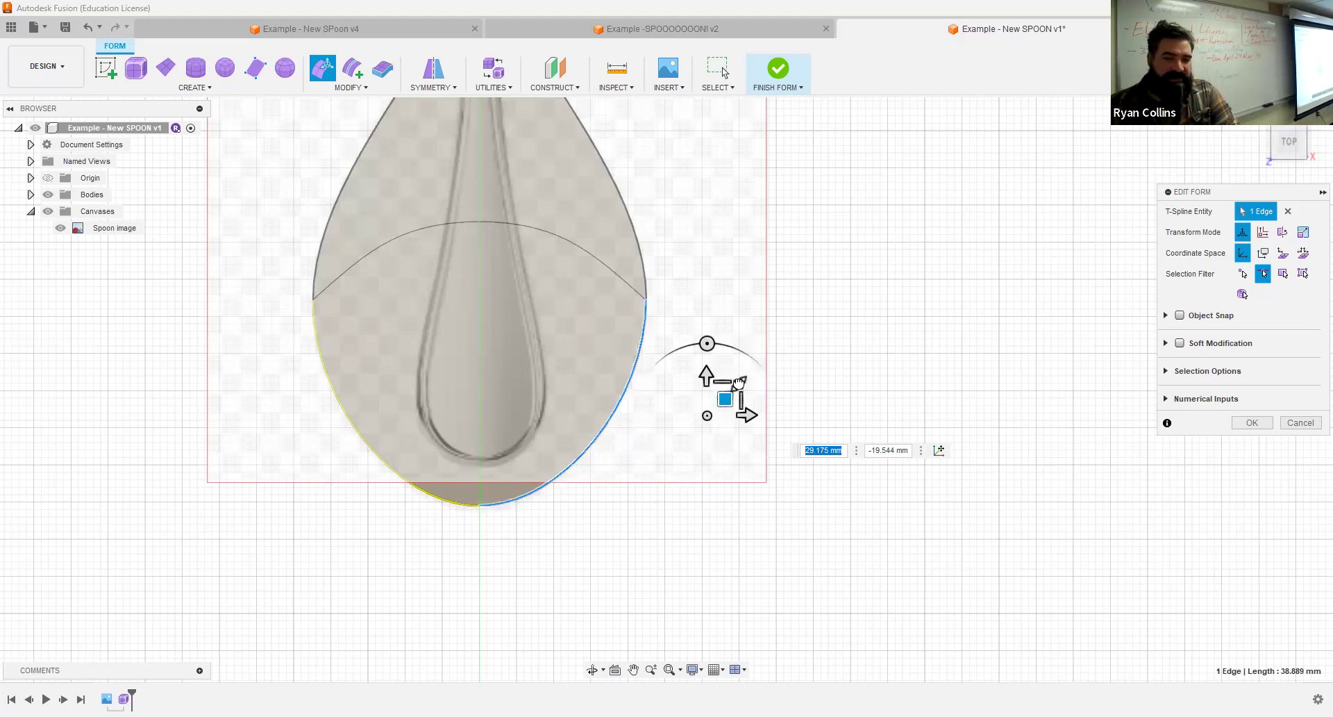
mouse_move(739, 382)
mouse_down()
mouse_move(765, 364)
mouse_move(717, 407)
mouse_move(753, 387)
mouse_up()
drag(707, 343, 665, 343)
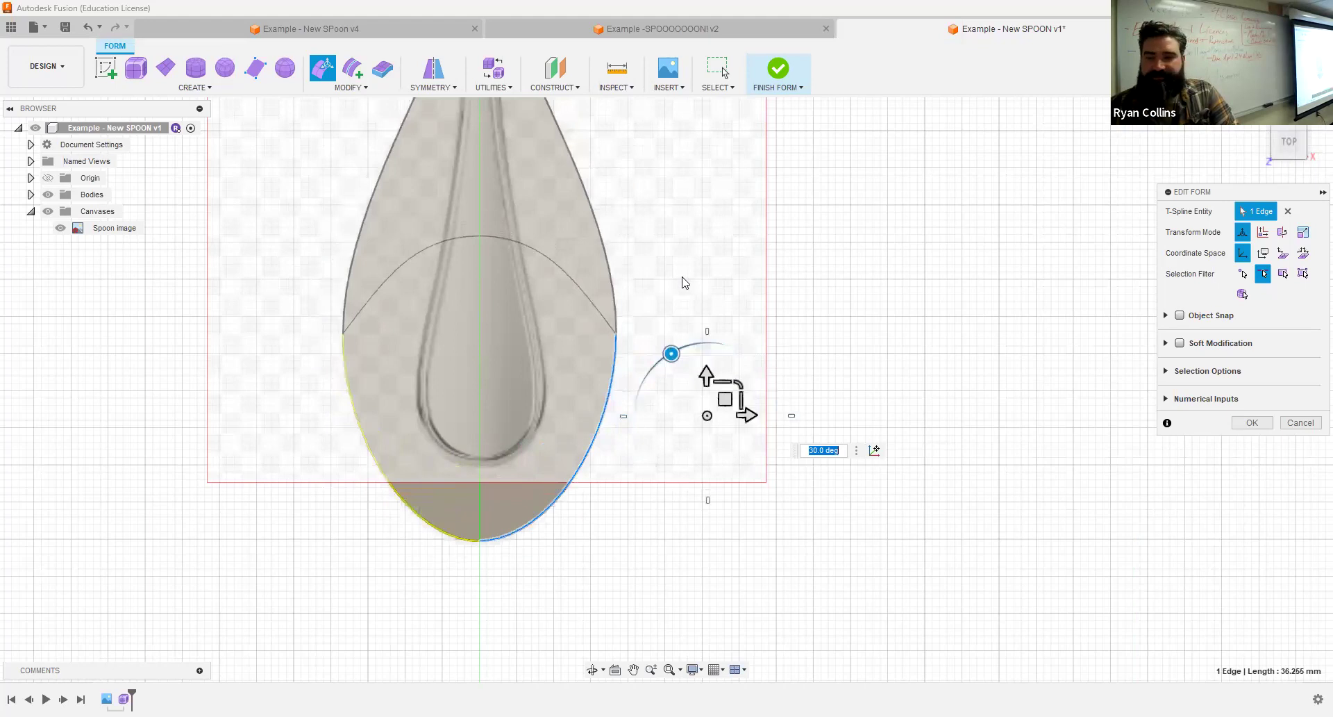
- Try to shrink the handle's end by moving its side vertex -7.387 mm in X and 8.416 mm along the handle and pulling the tip vertex back
click(1242, 273)
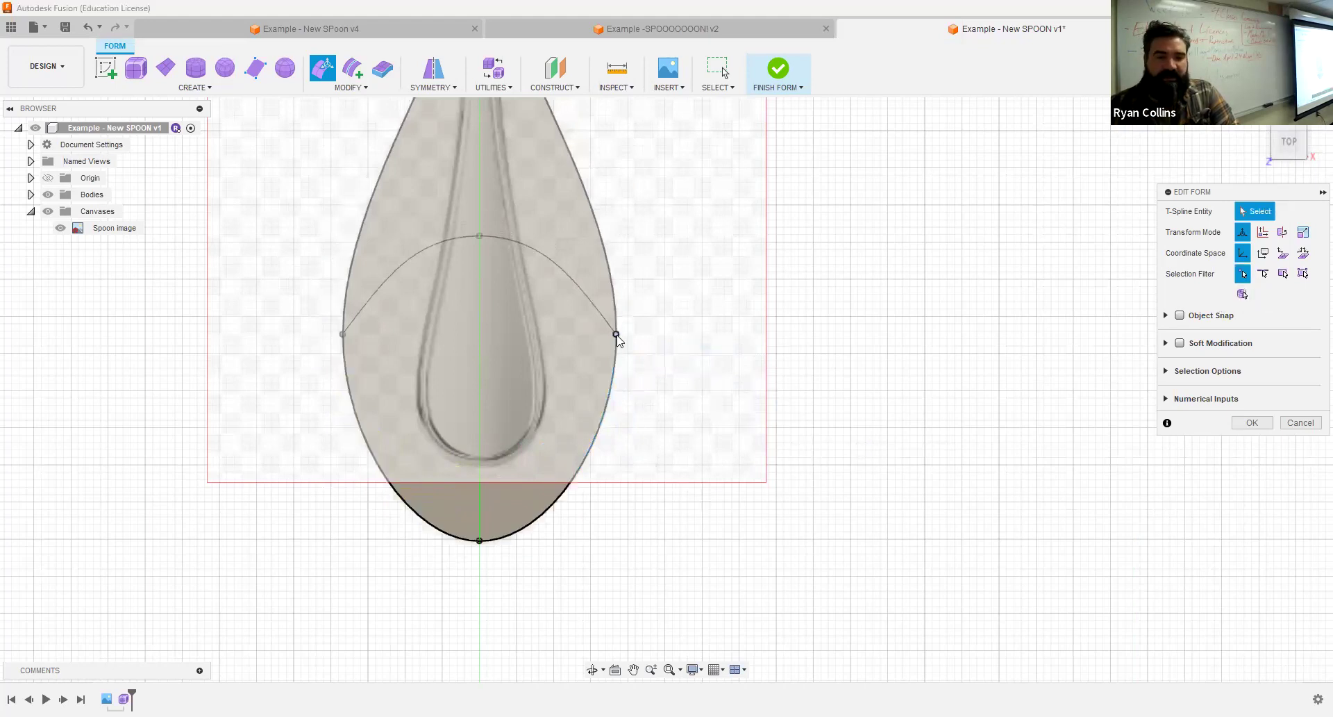
drag(589, 272, 579, 256)
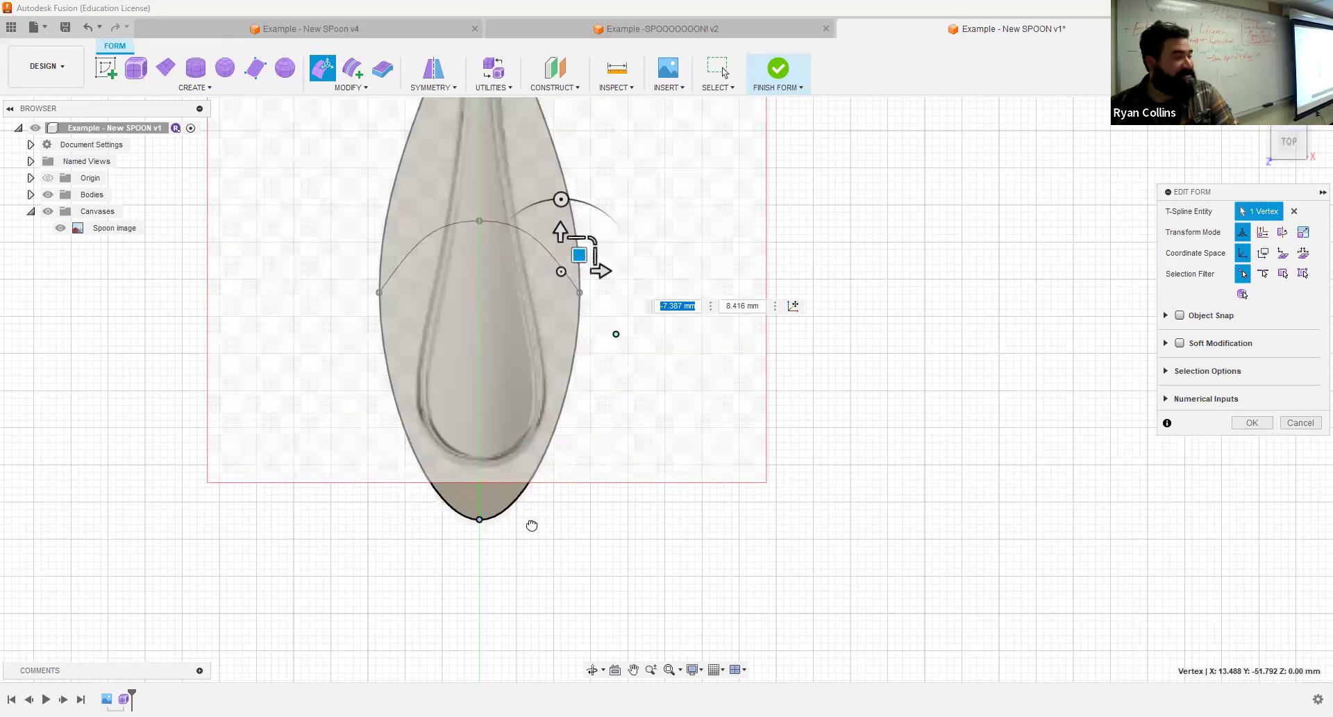
drag(586, 488, 560, 402)
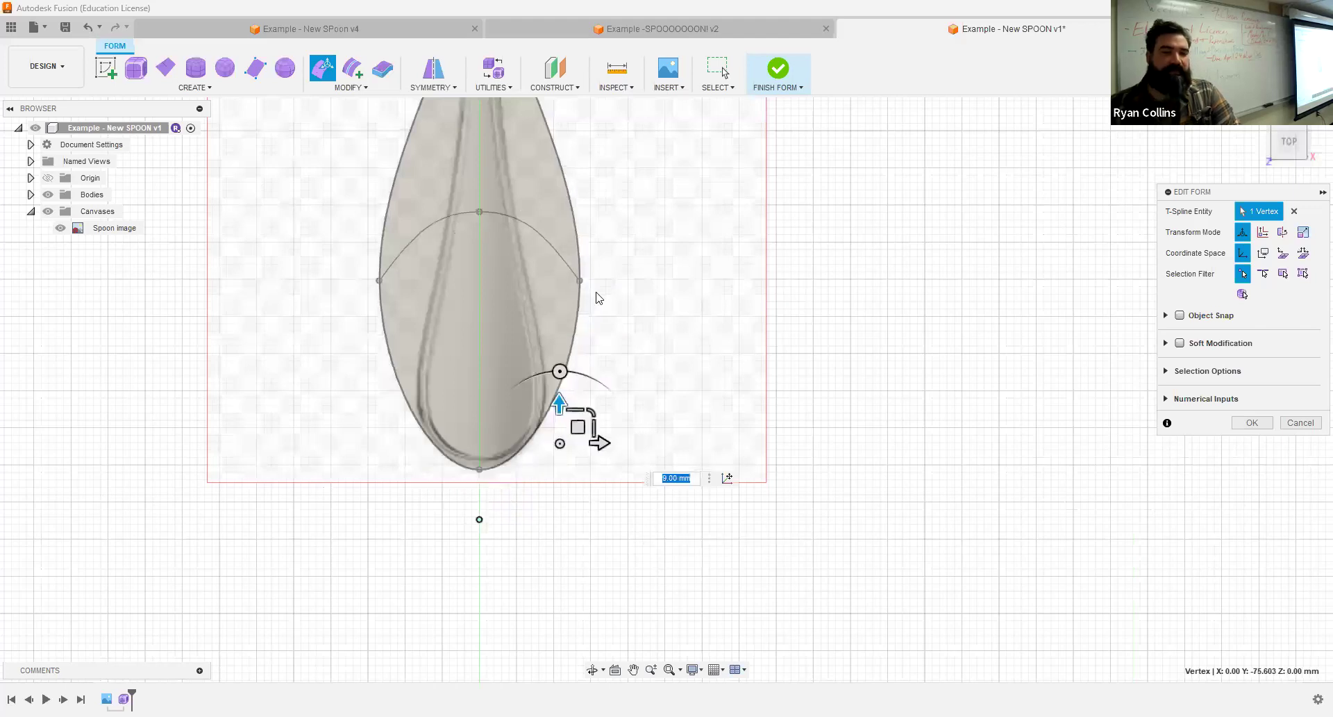
- Try to fit the handle's end to the image by moving its side vertex -6.48 mm in X and -21.601 mm along the handle
click(580, 280)
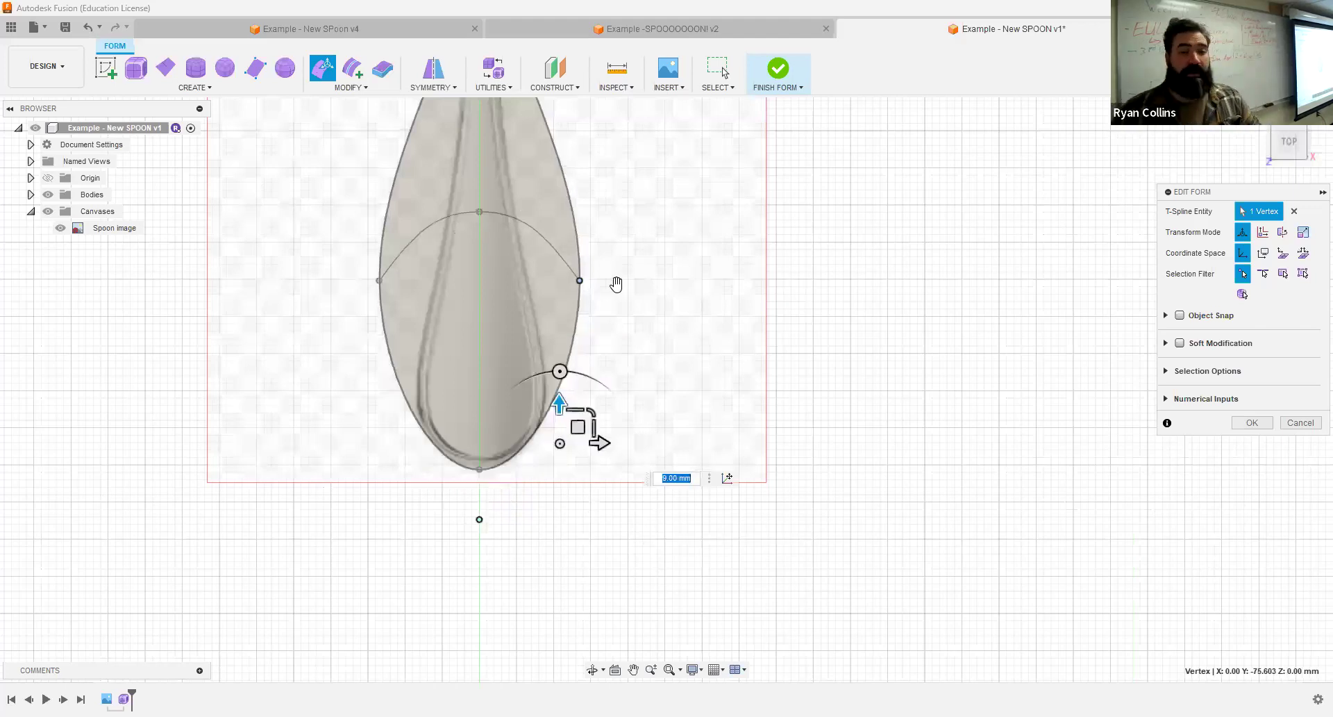
scroll(707, 311, down, 1)
middle_drag(611, 266, 643, 434)
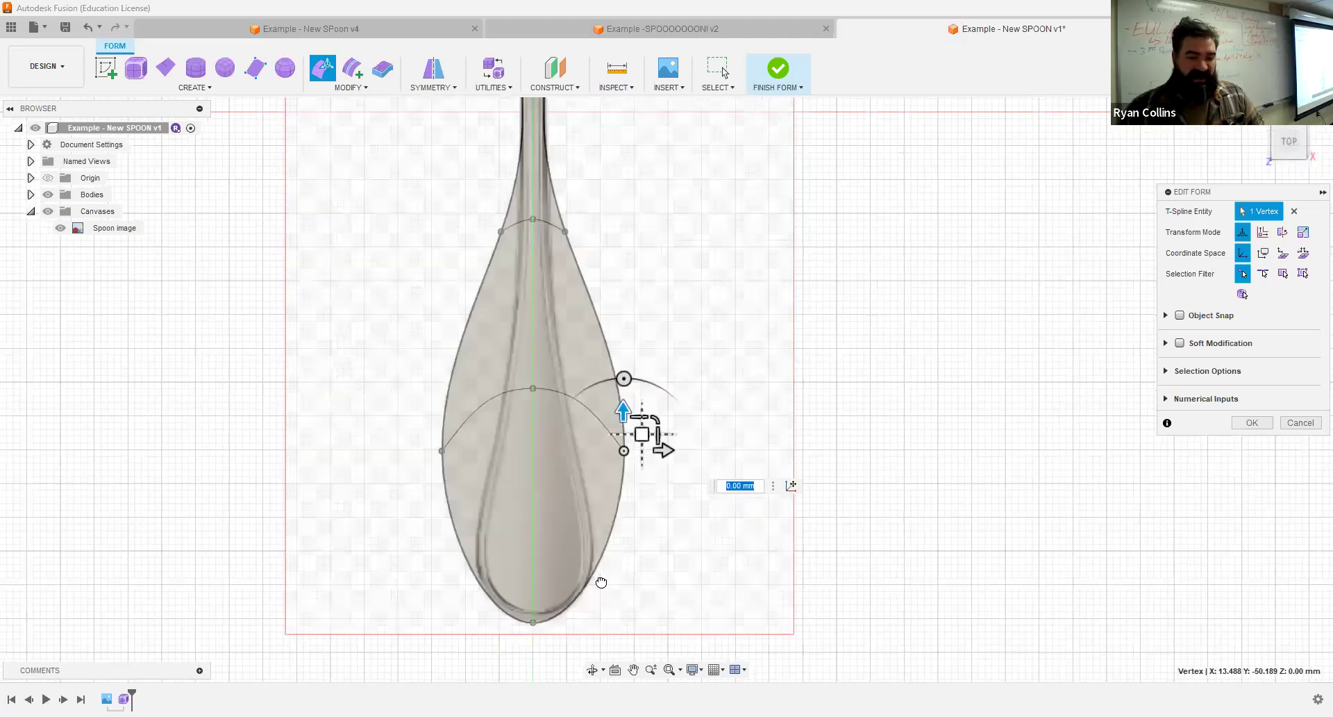
drag(601, 582, 599, 581)
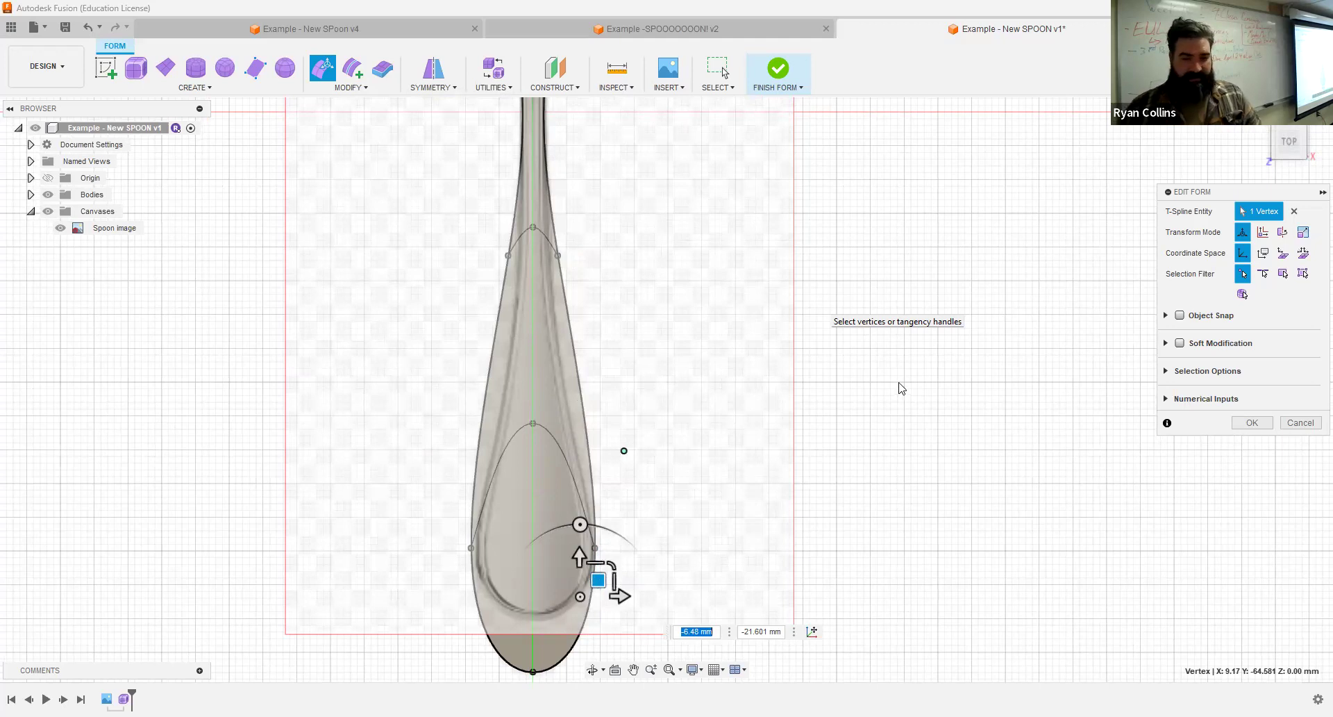
- Undo the edge and vertex moves made on the handle's end and clear the selection
key(ctrl+z)
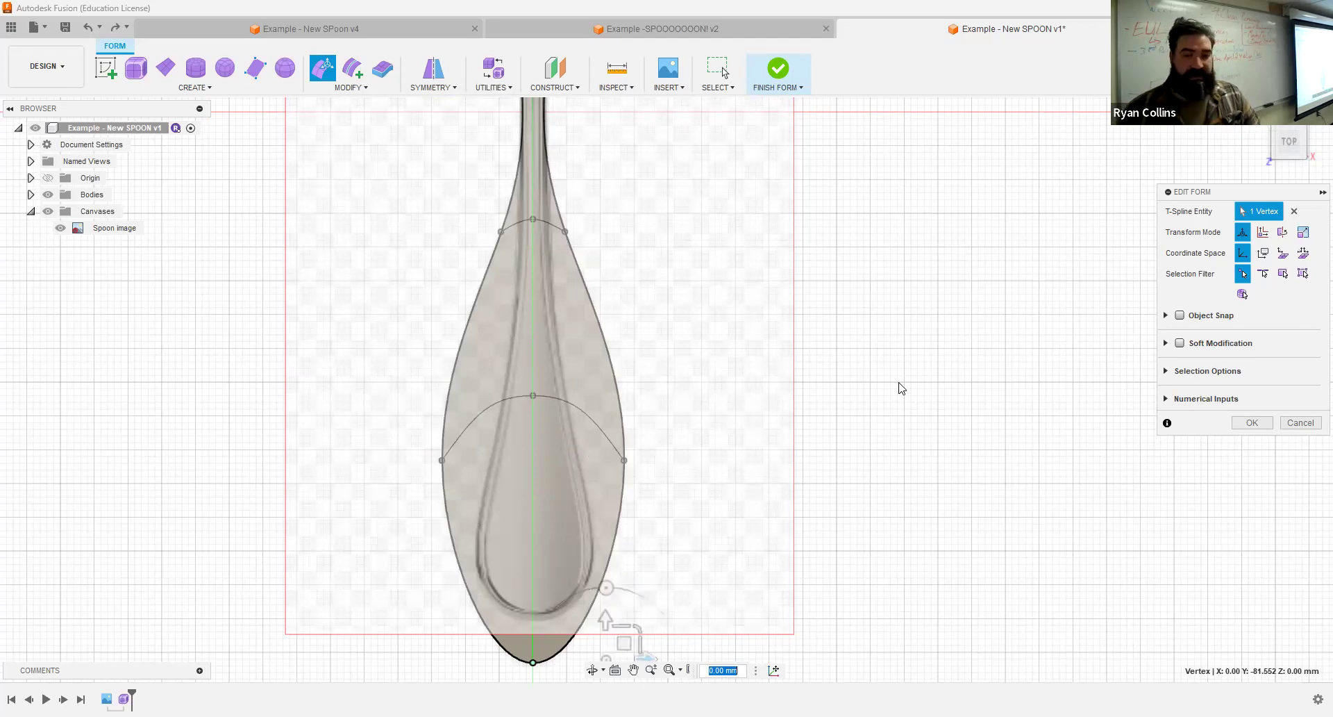
key(ctrl+z)
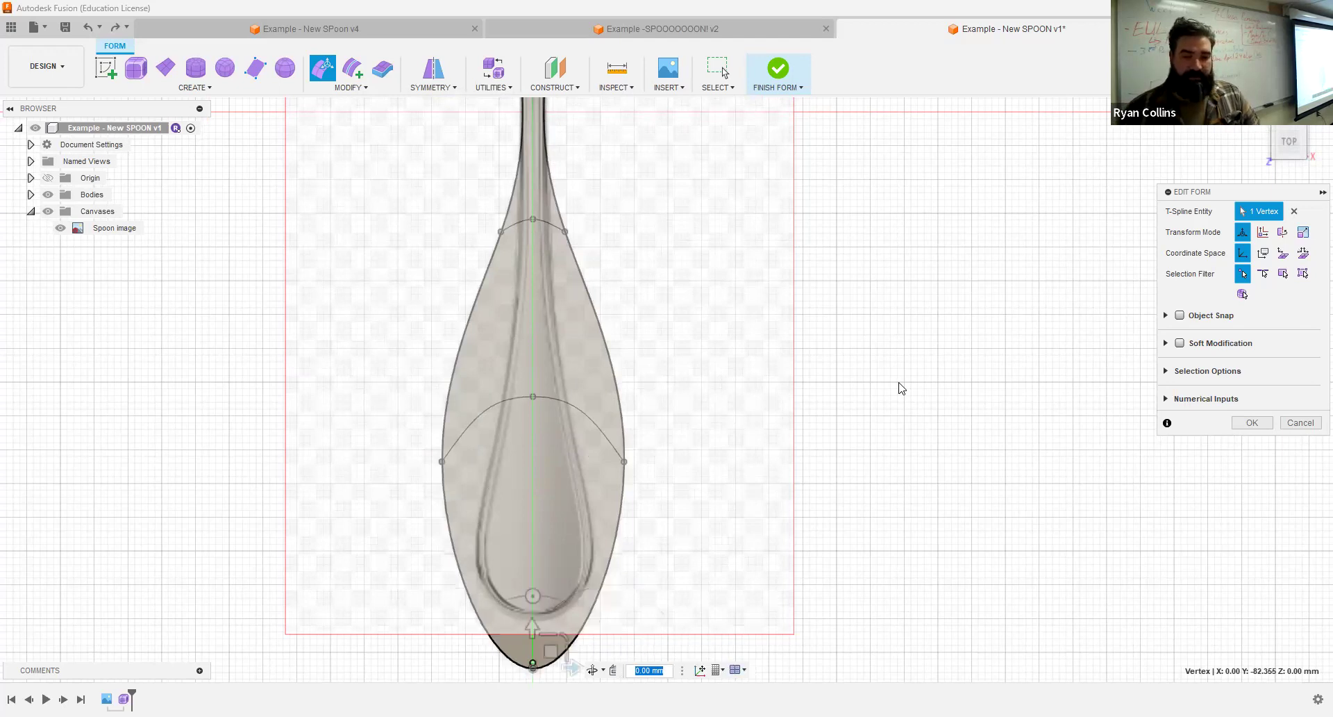
key(ctrl+z)
key(ctrl+z)
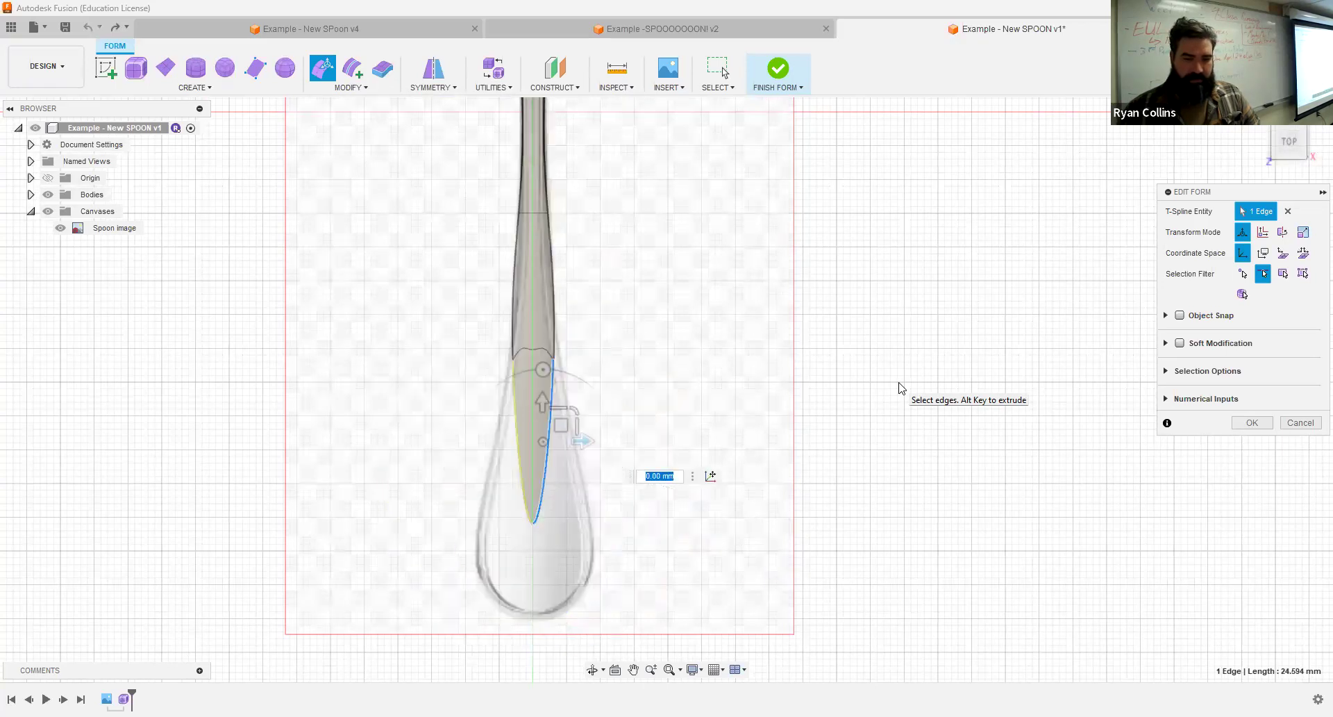
click(901, 301)
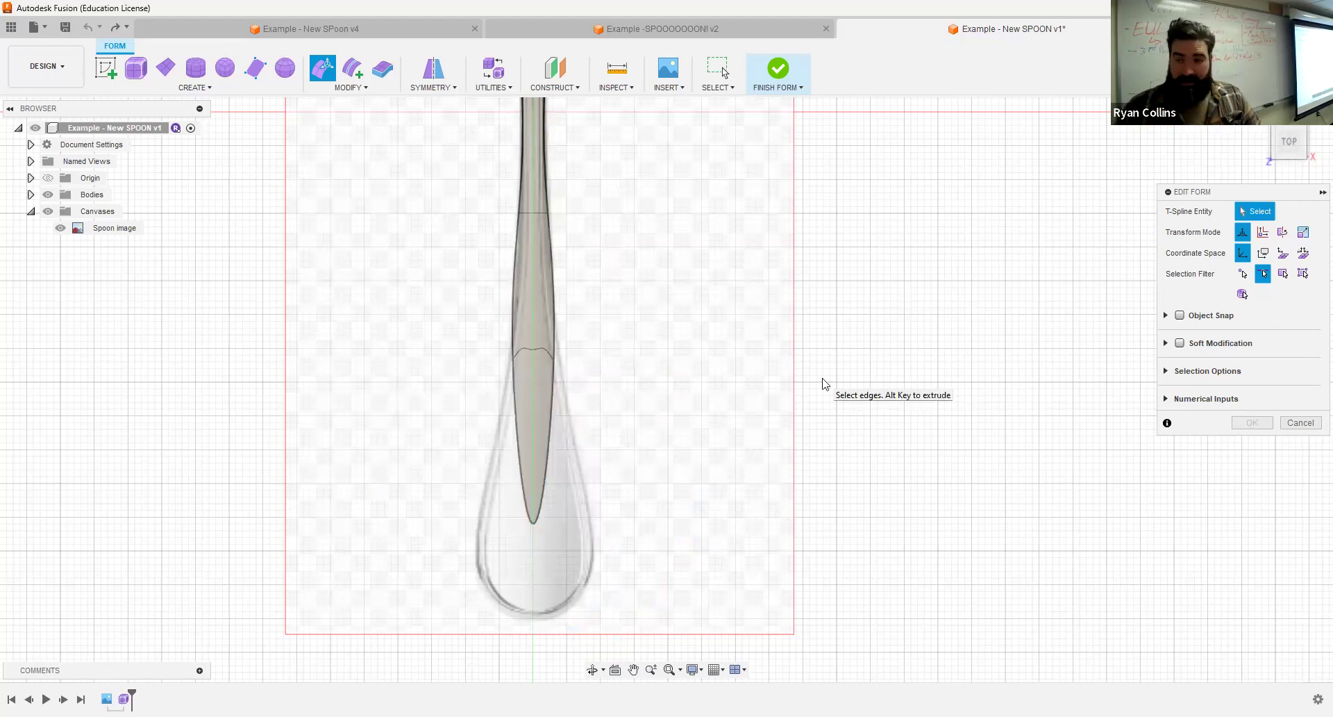
- Fit the handle's end to the image by moving its lowest side vertex by 8.743 and -39.705 mm and the one above by -1.749 and -6.275 mm
click(1242, 274)
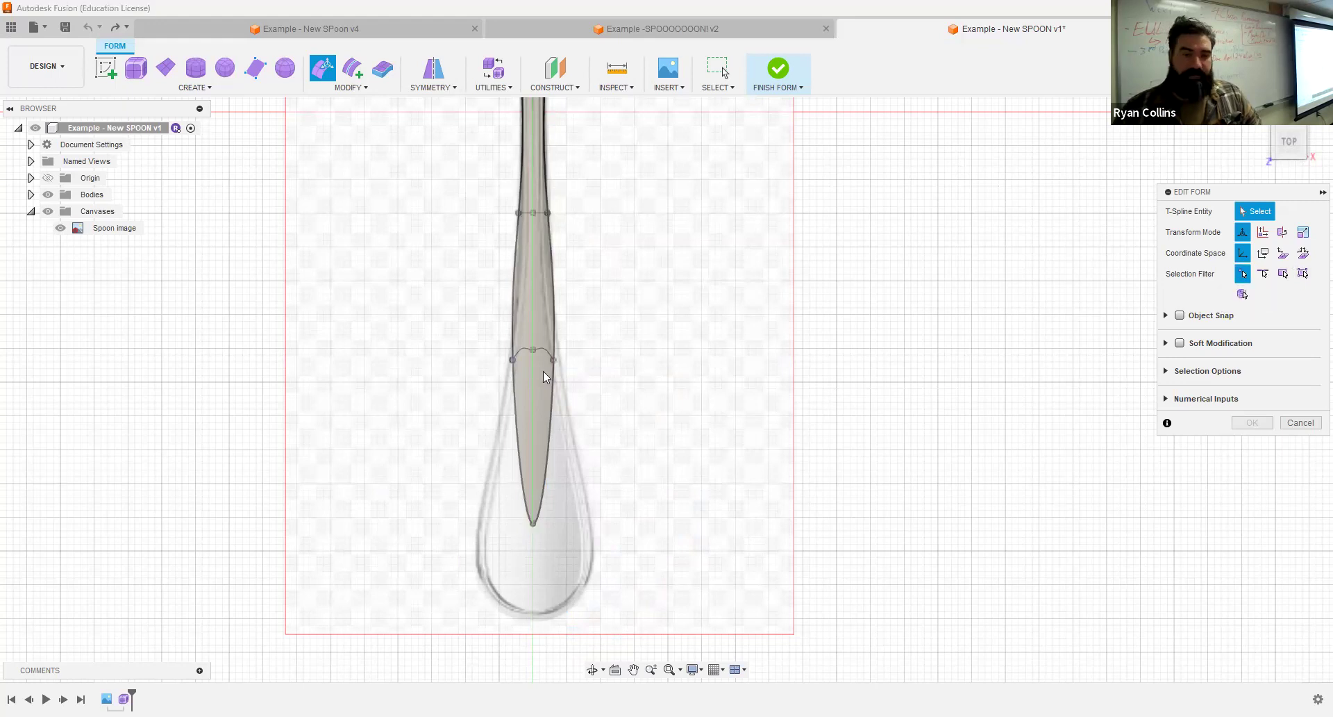
click(552, 359)
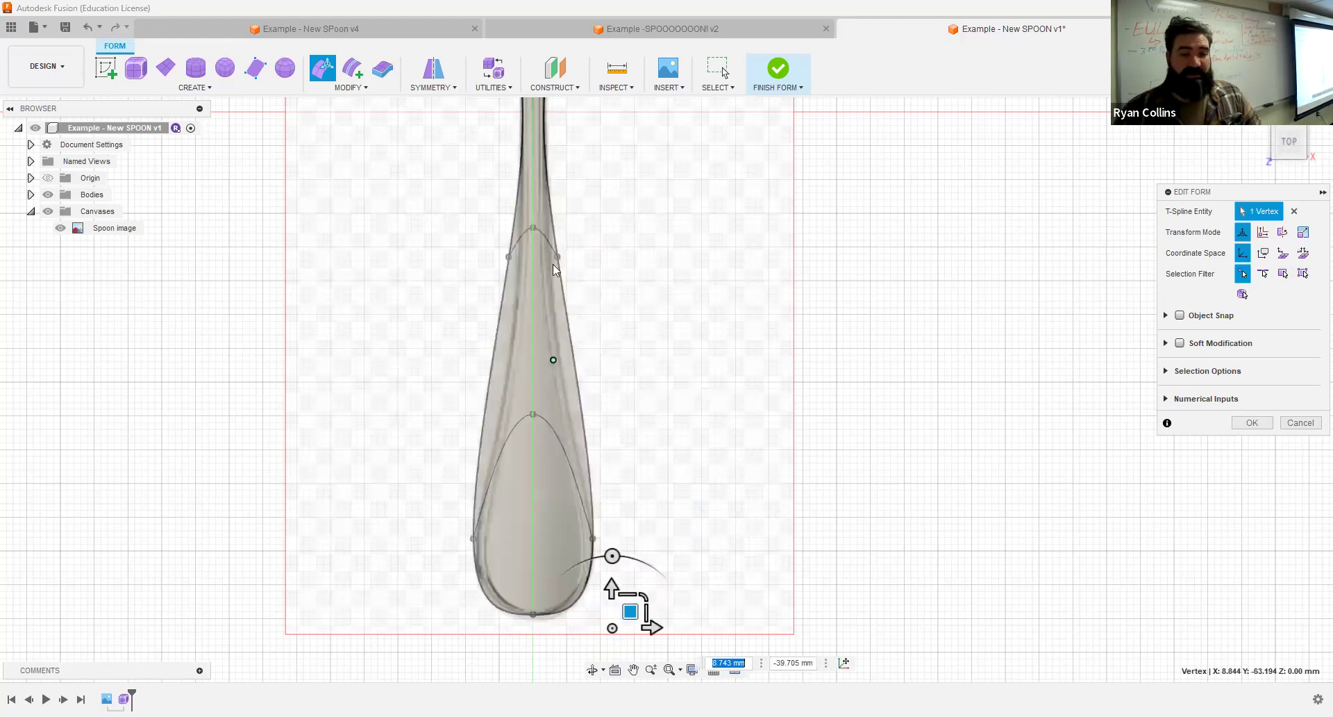
click(557, 257)
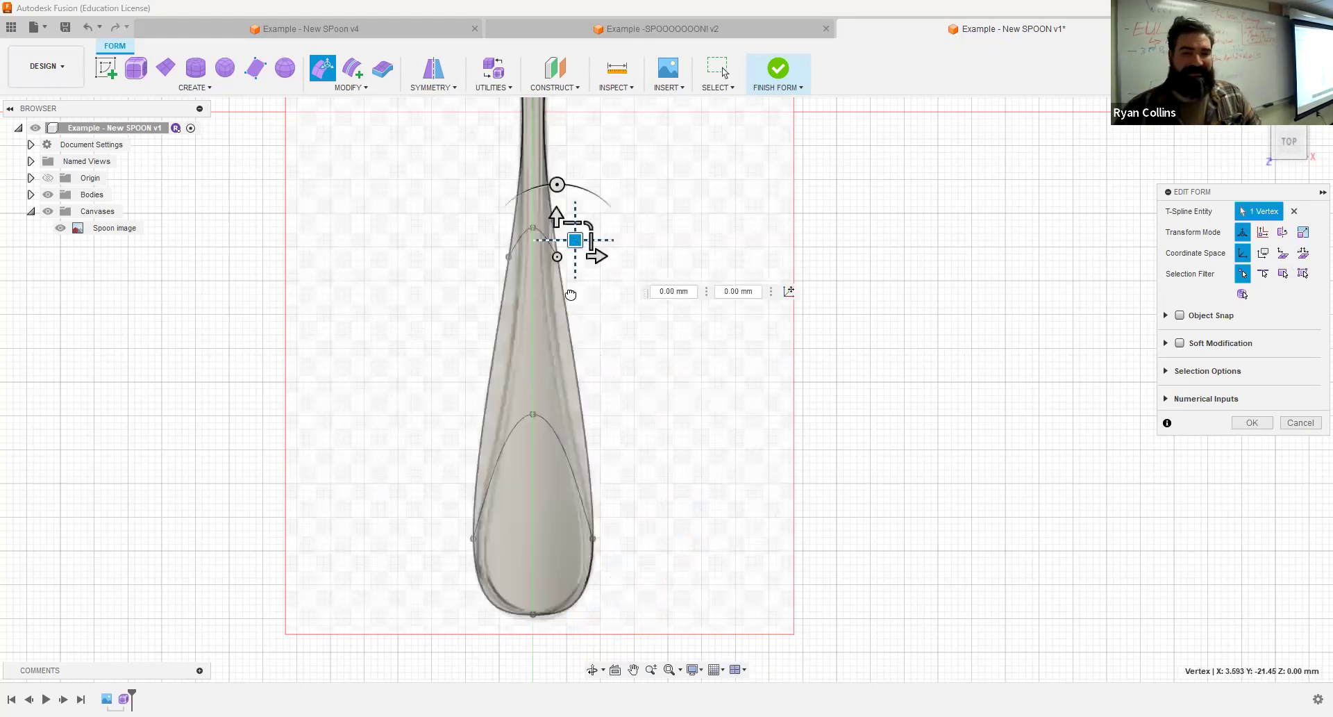
drag(575, 240, 565, 283)
scroll(762, 281, down, 3)
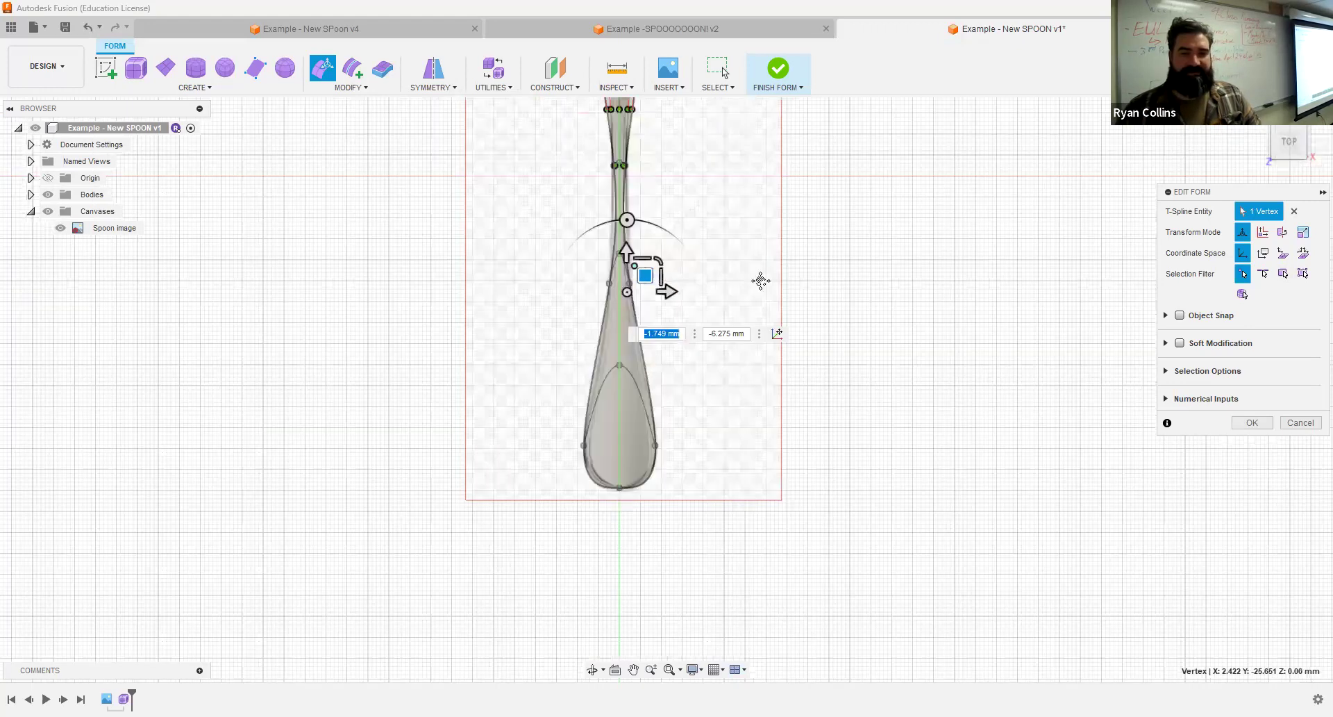
click(1250, 423)
- Save the design with the version description "Spoon and Handle"
shift+middle_drag(855, 307, 630, 347)
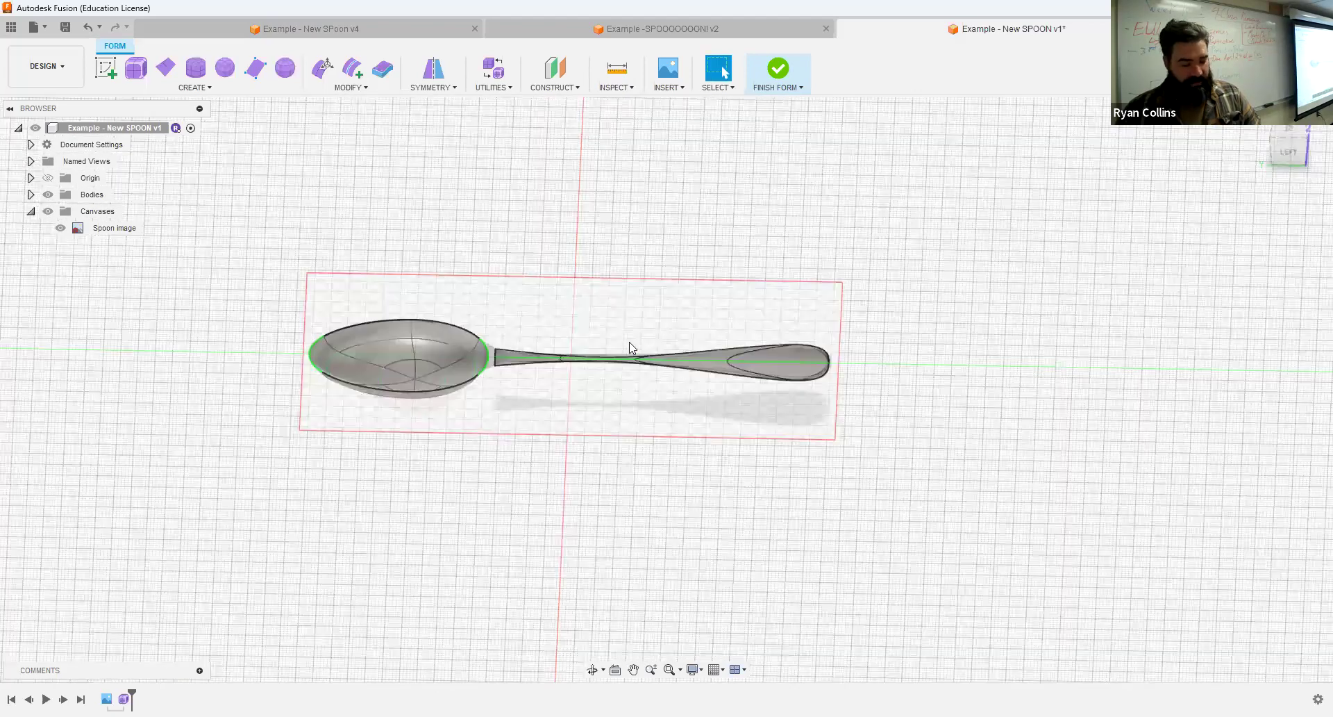
key(ctrl+s)
text(Spoon)
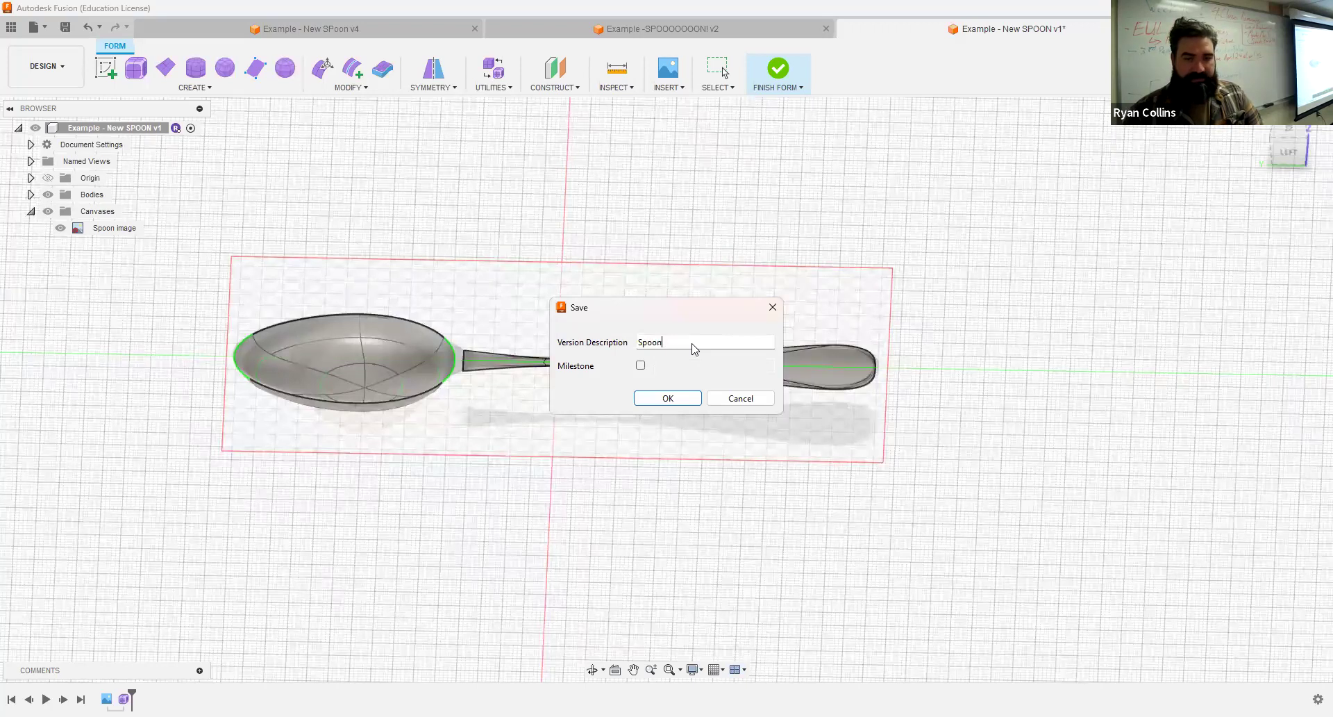
text( and A)
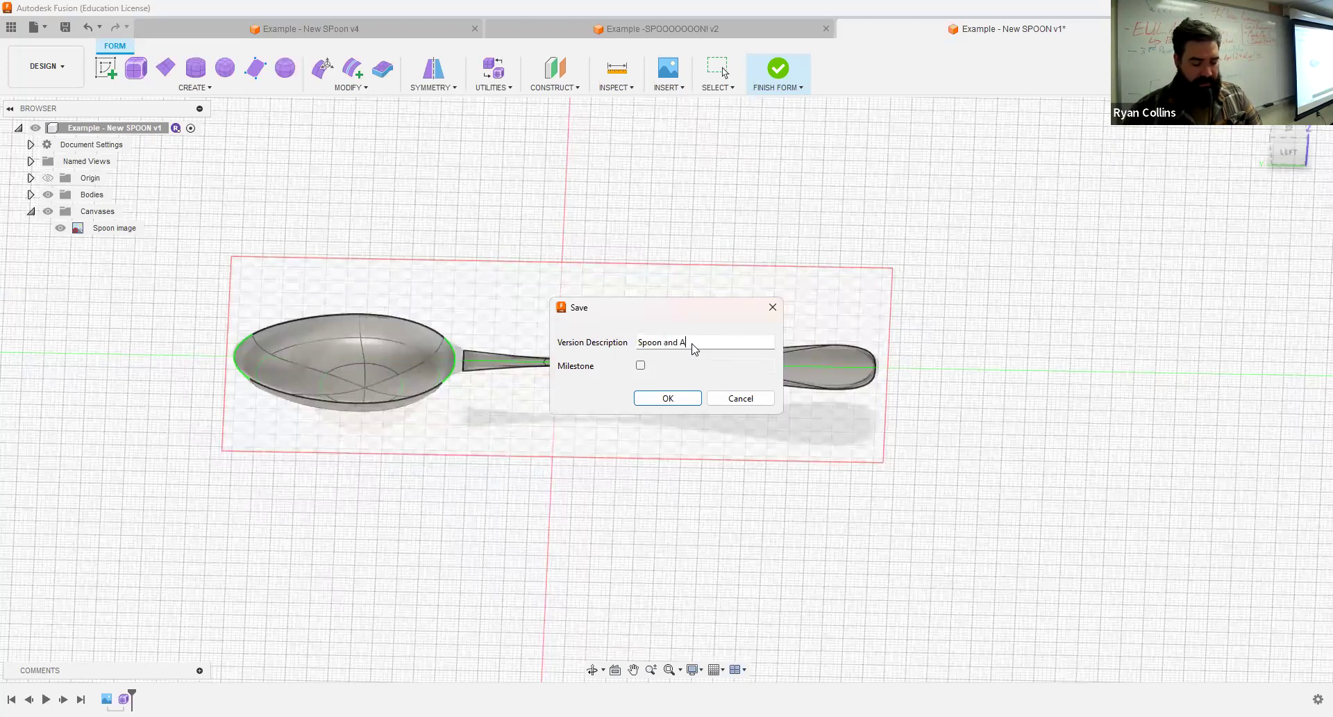
key(BackSpace)
text(Handle)
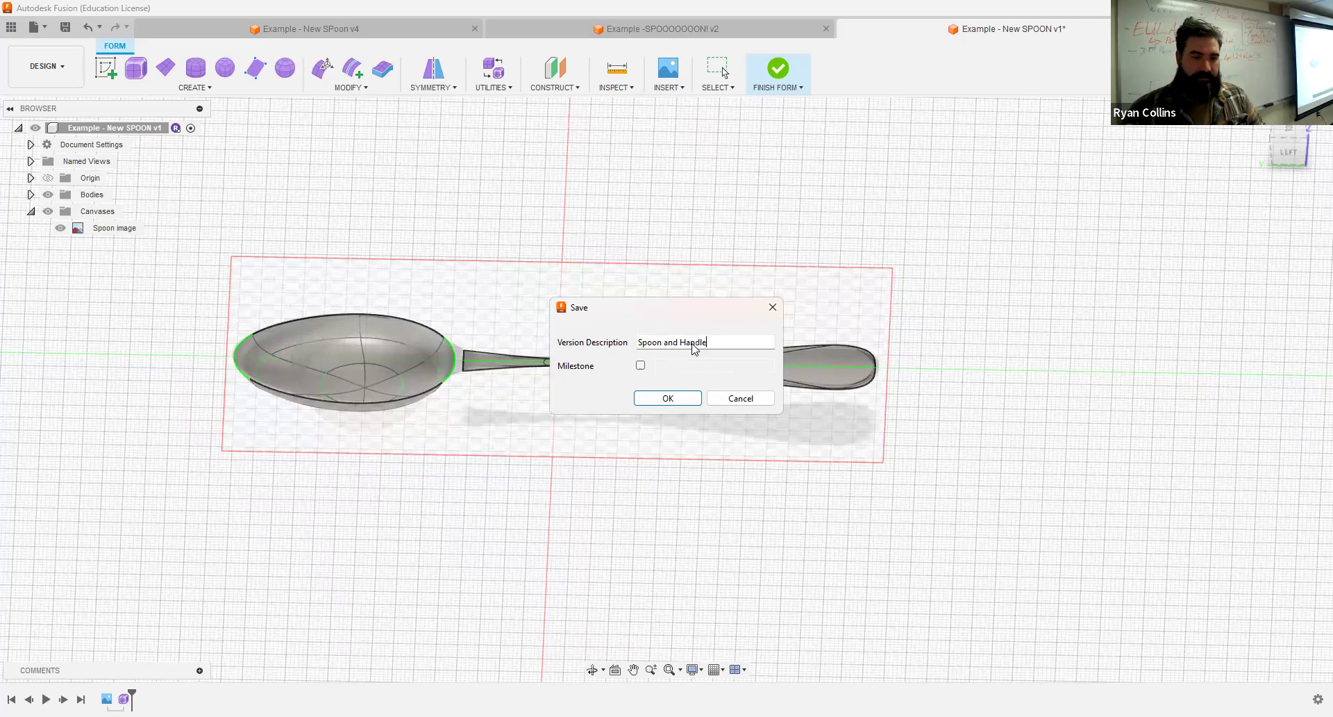
key(Return)
- Set up a Bridge from the handle's bowl-side end edge to the facing rim edge of the bowl
scroll(514, 351, up, 3)
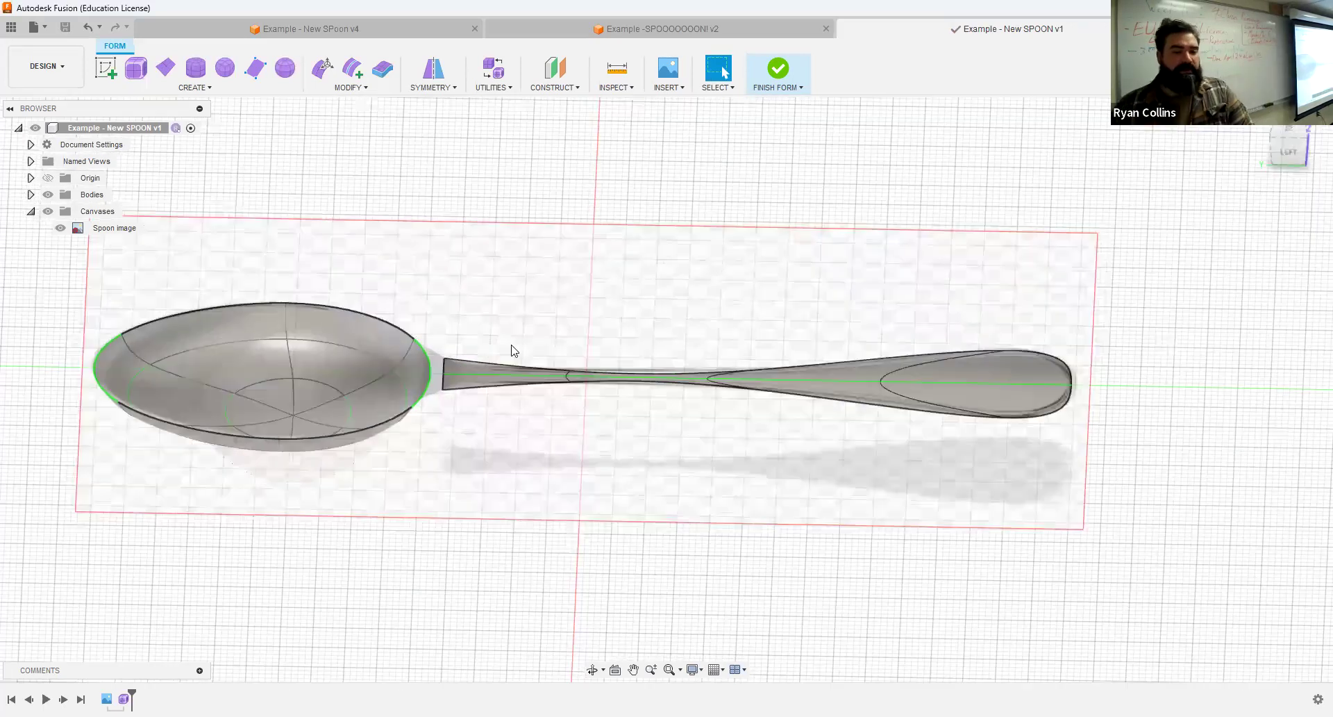
scroll(515, 351, up, 2)
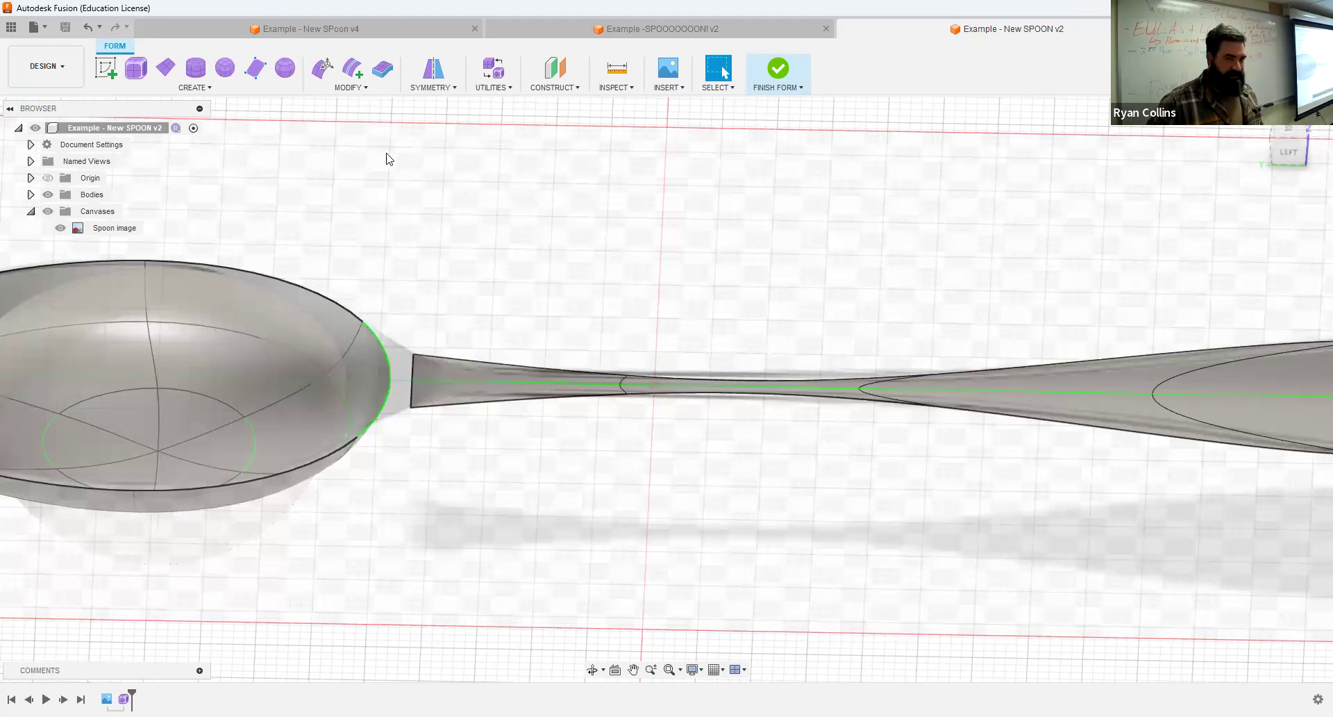
click(353, 89)
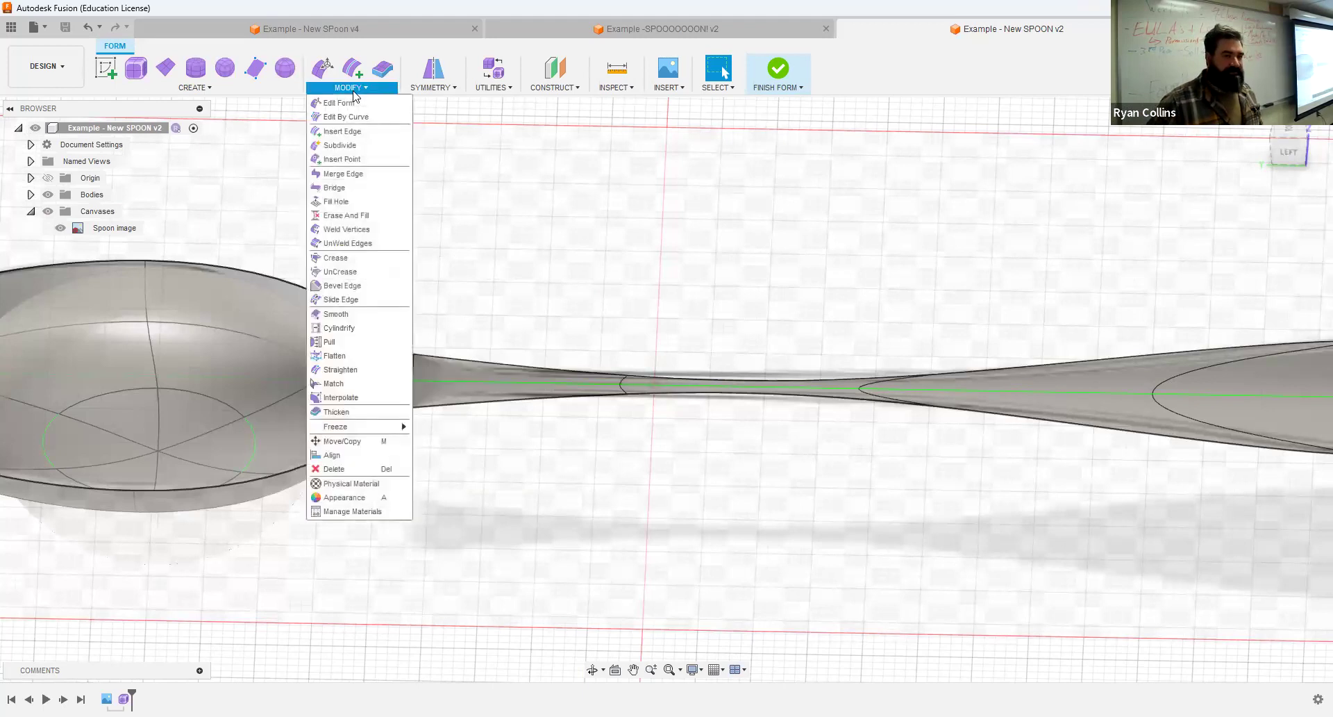
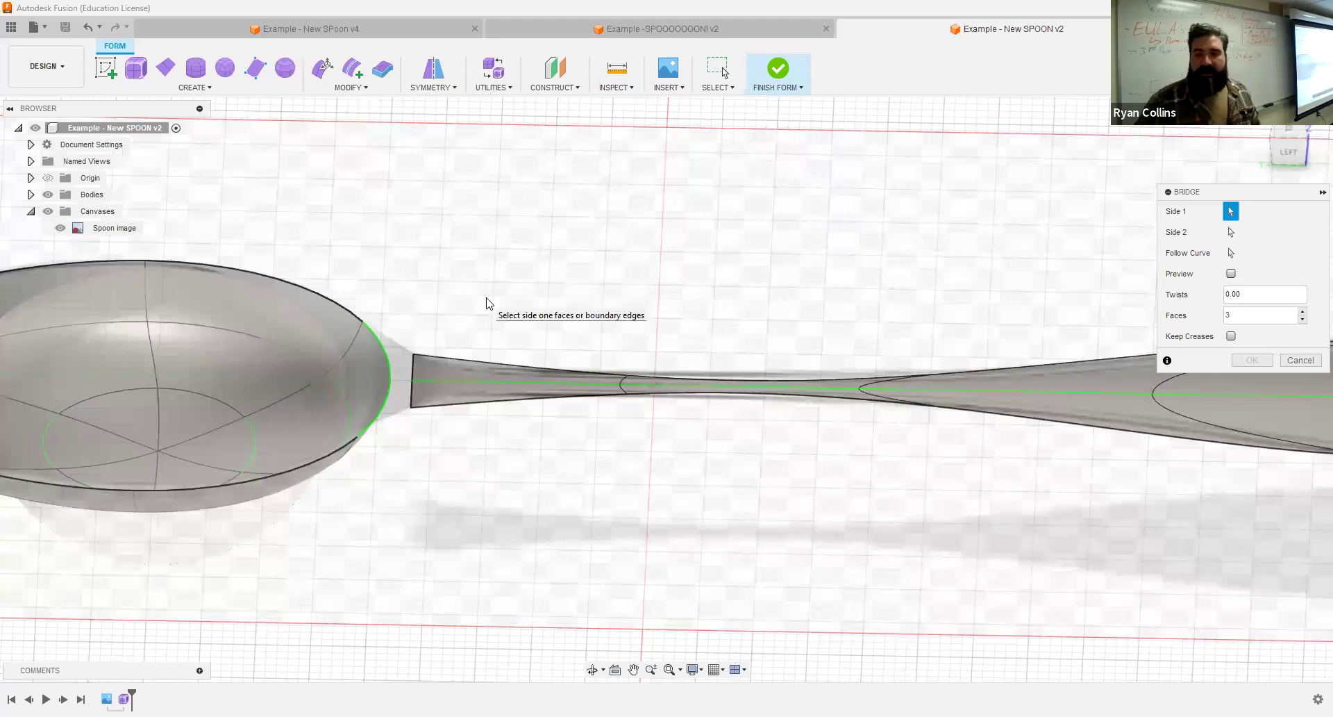
shift+middle_drag(771, 300, 494, 189)
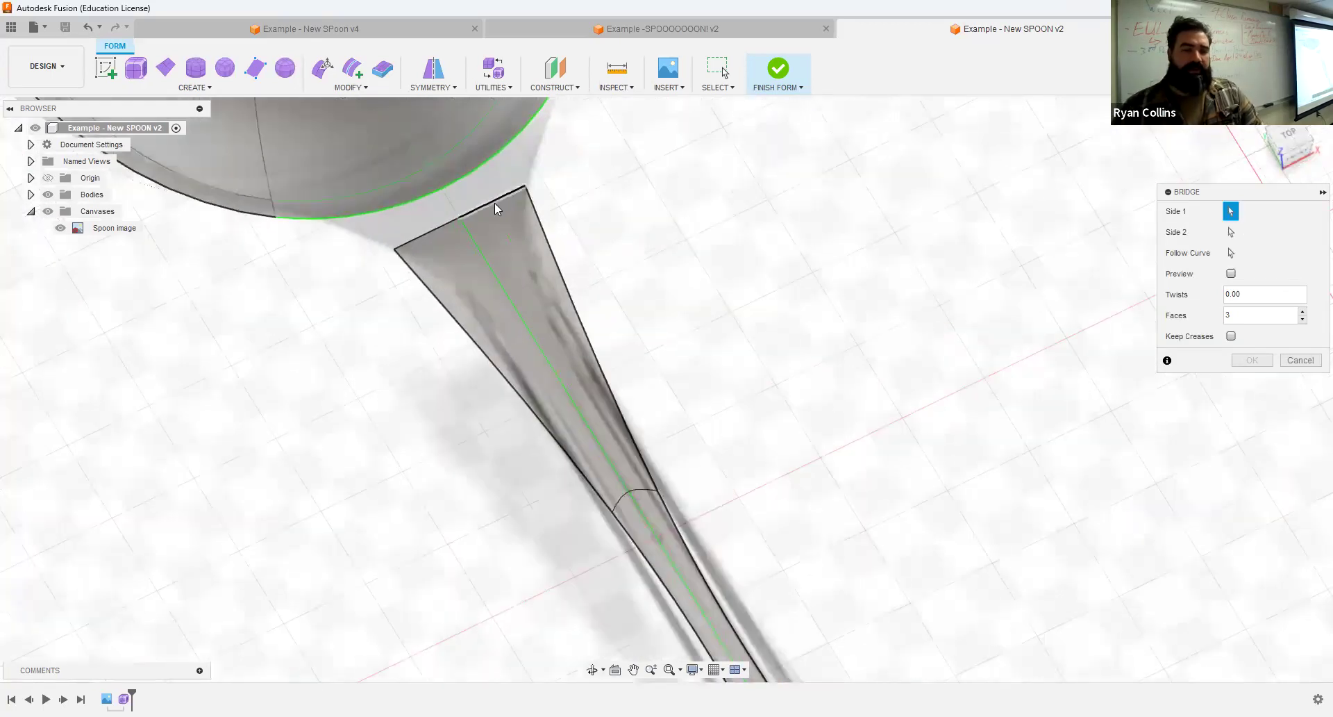
click(408, 226)
click(1228, 233)
middle_drag(563, 136, 612, 265)
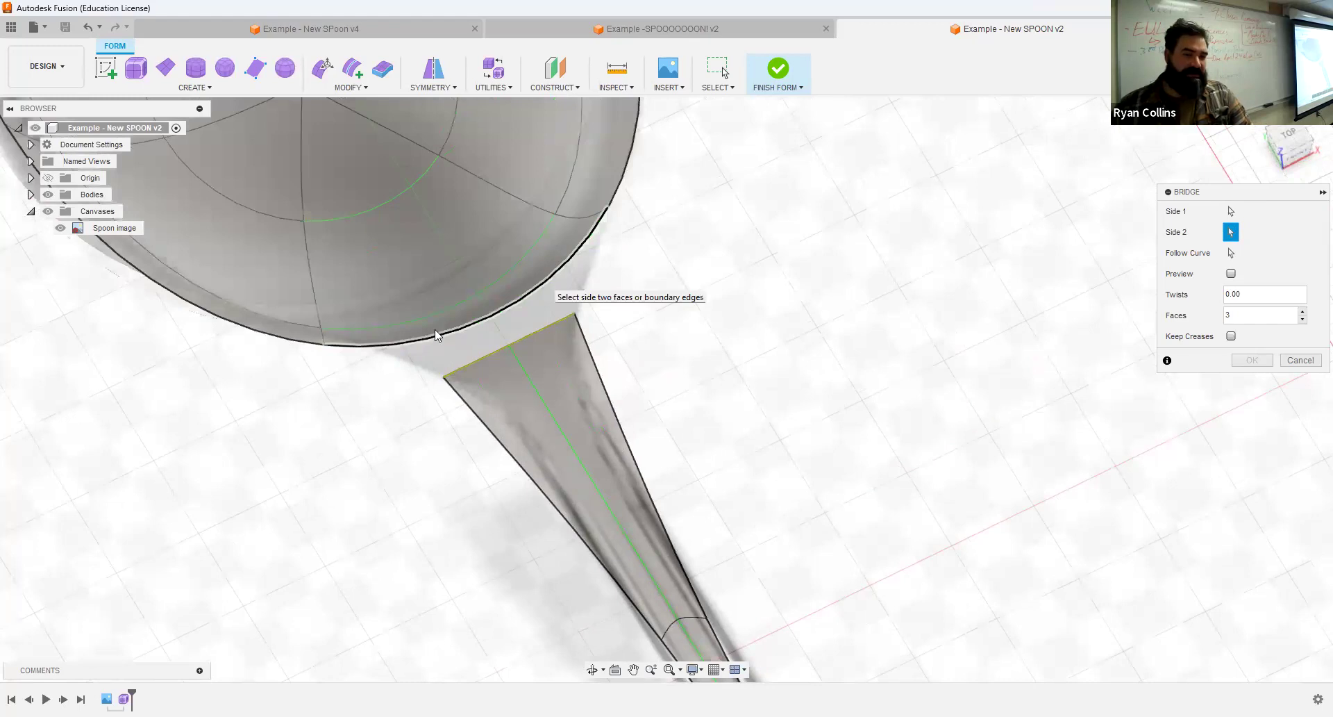
click(530, 300)
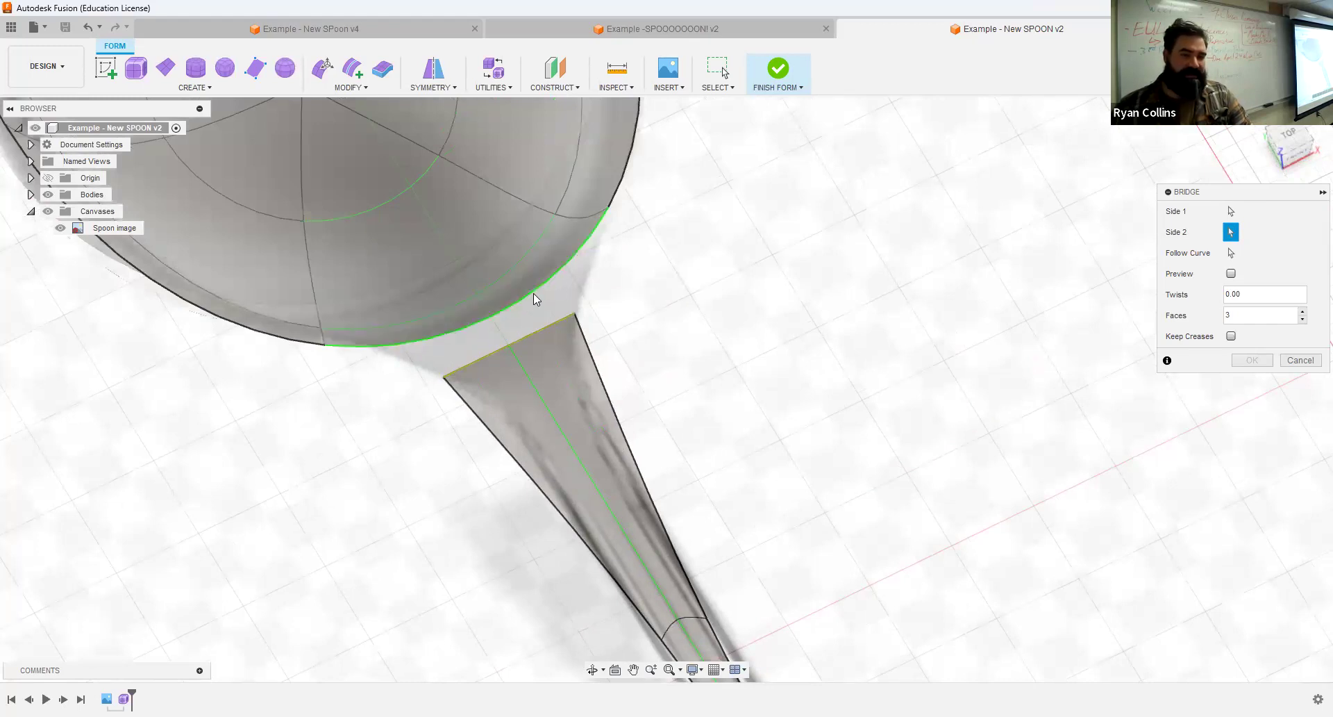
click(533, 294)
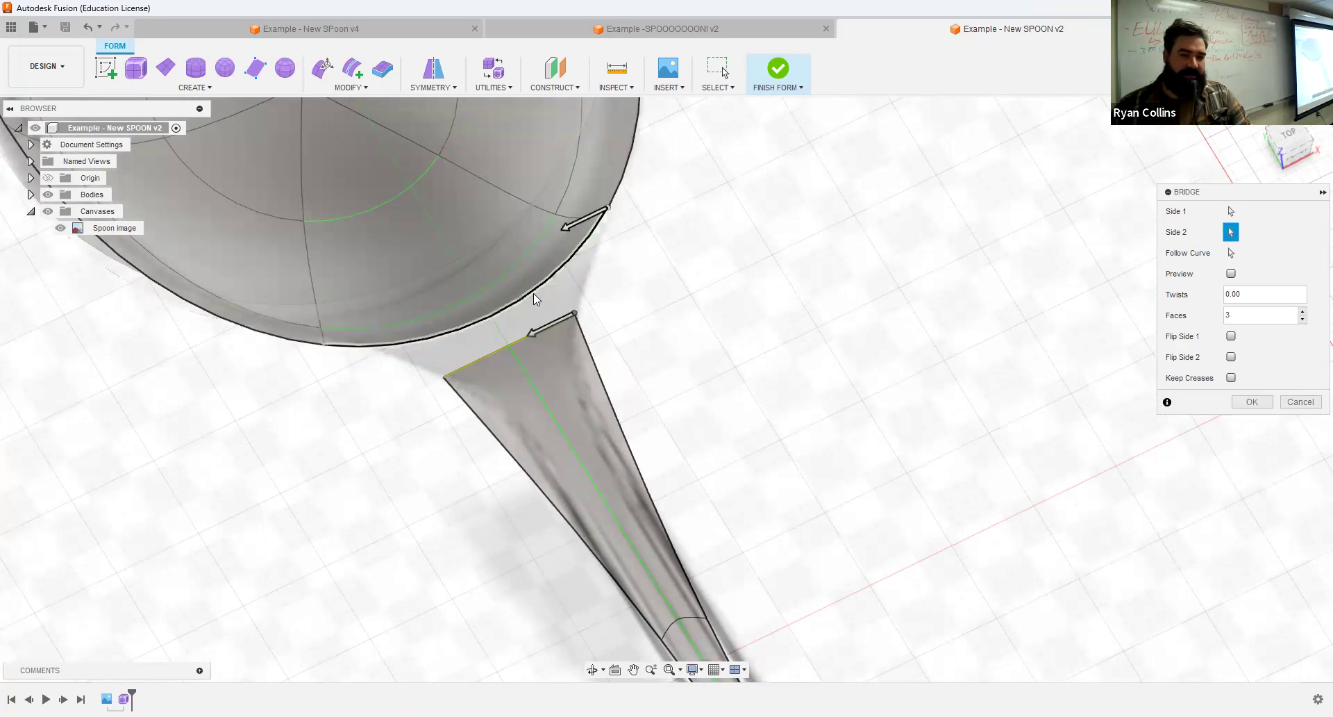
- Turn on the bridge preview, set the faces to 1, create the bridge to inspect the neck, and undo it
click(1232, 274)
shift+middle_drag(759, 446, 664, 378)
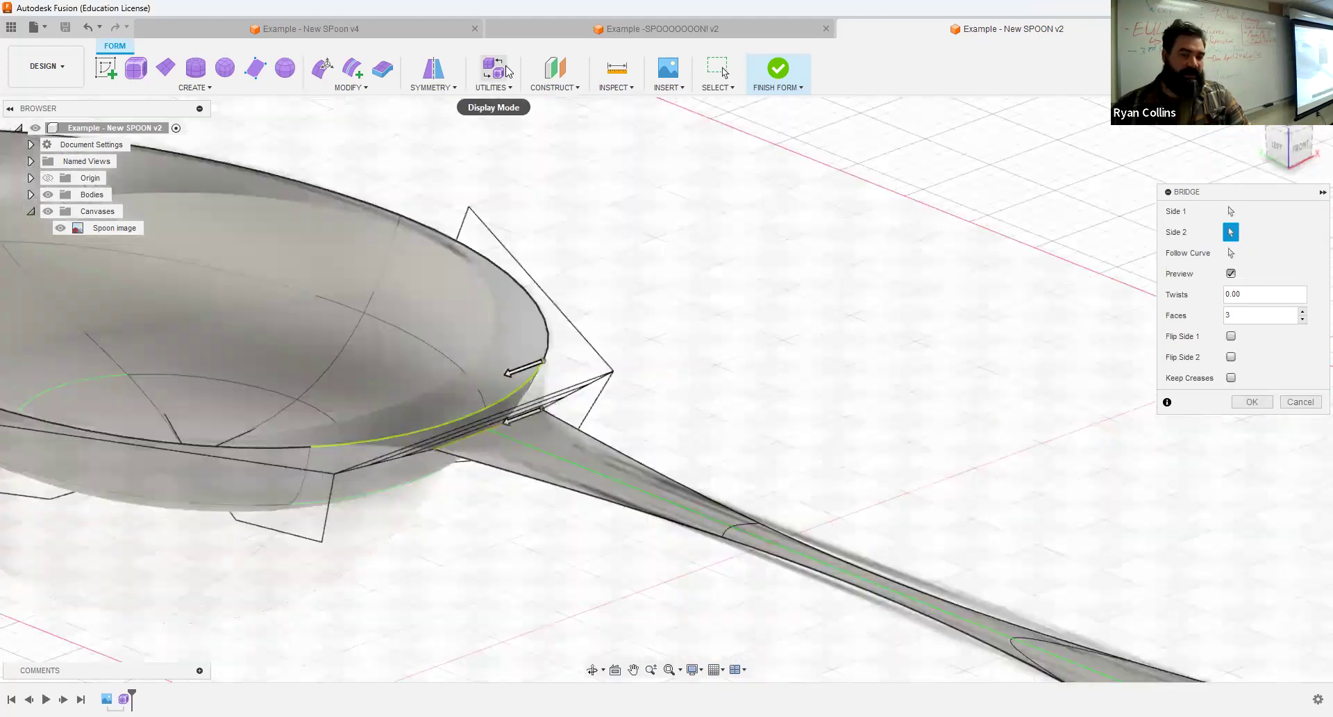
shift+middle_drag(536, 421, 440, 427)
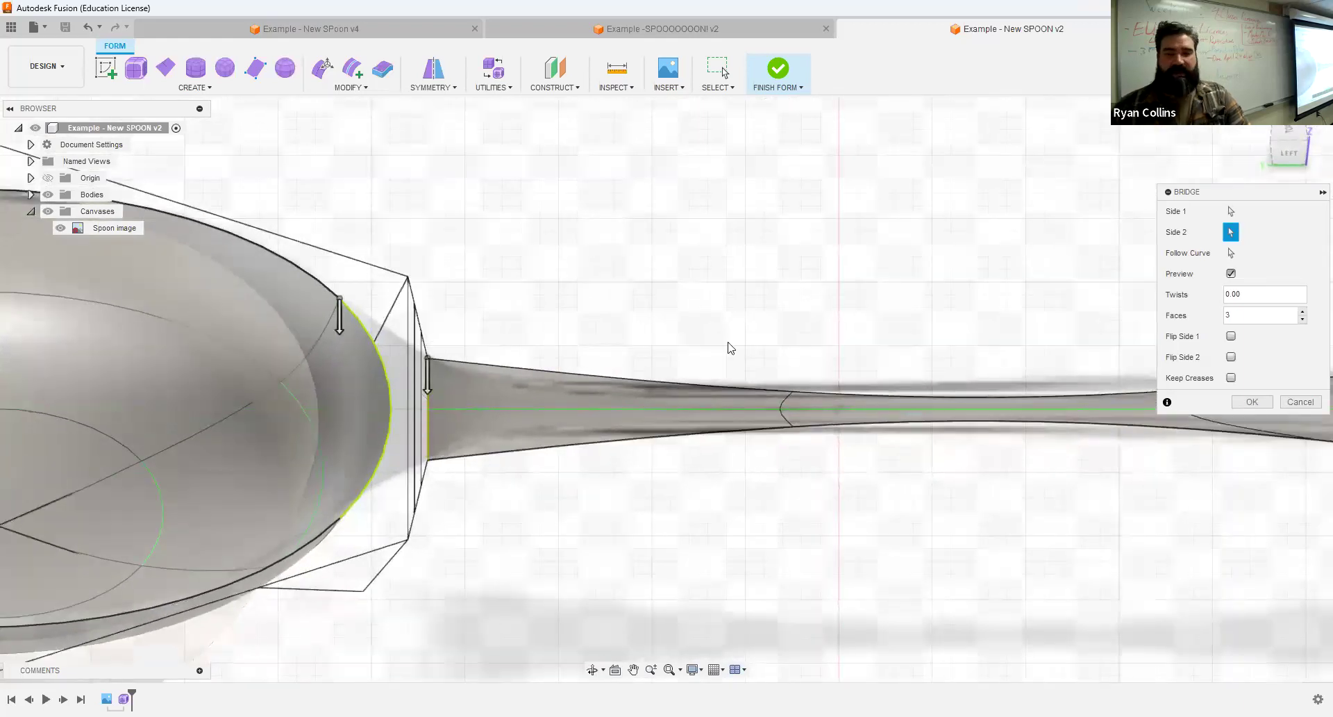
double_click(1239, 317)
text(1)
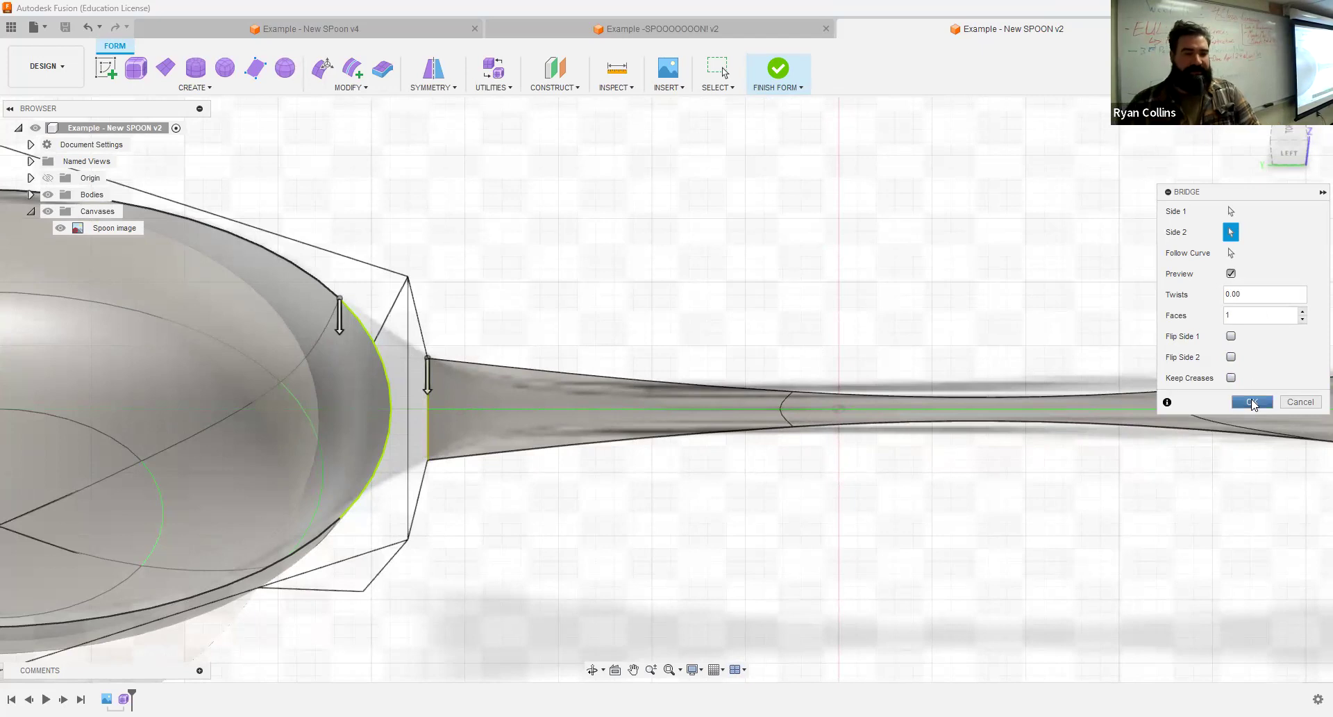
click(1252, 402)
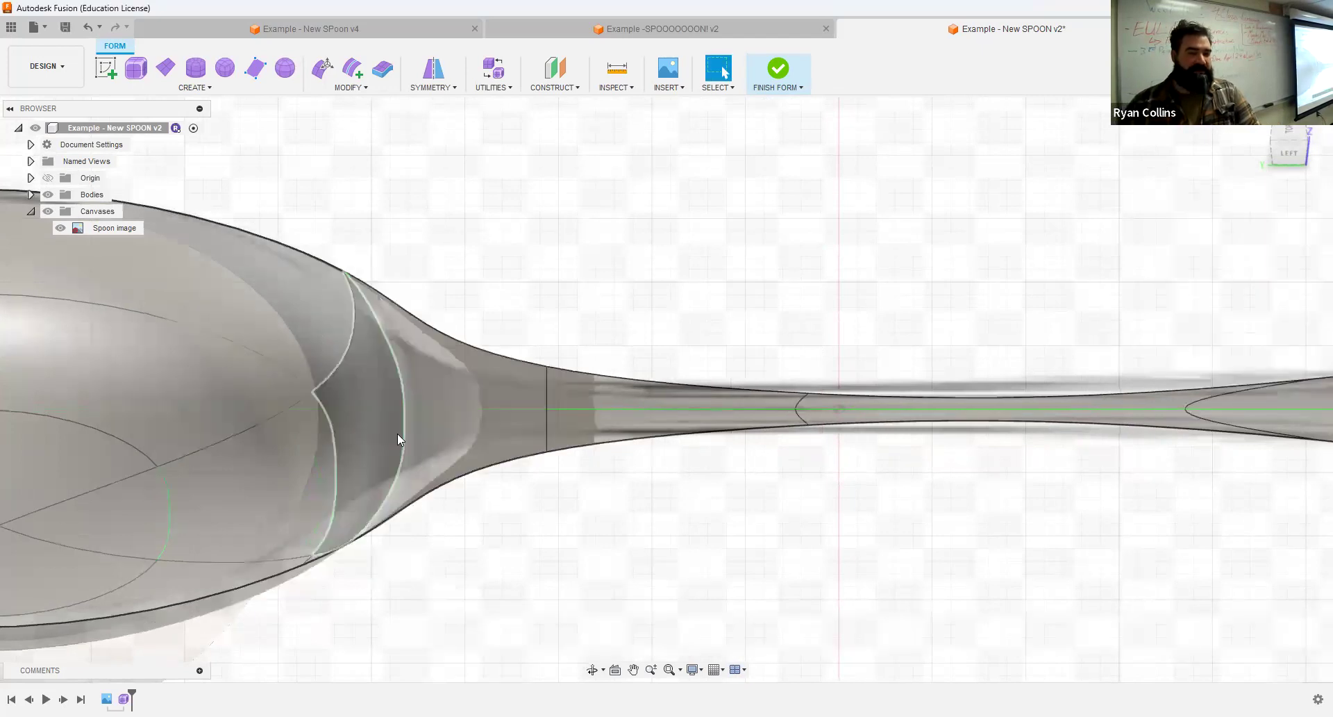
shift+middle_drag(545, 518, 436, 470)
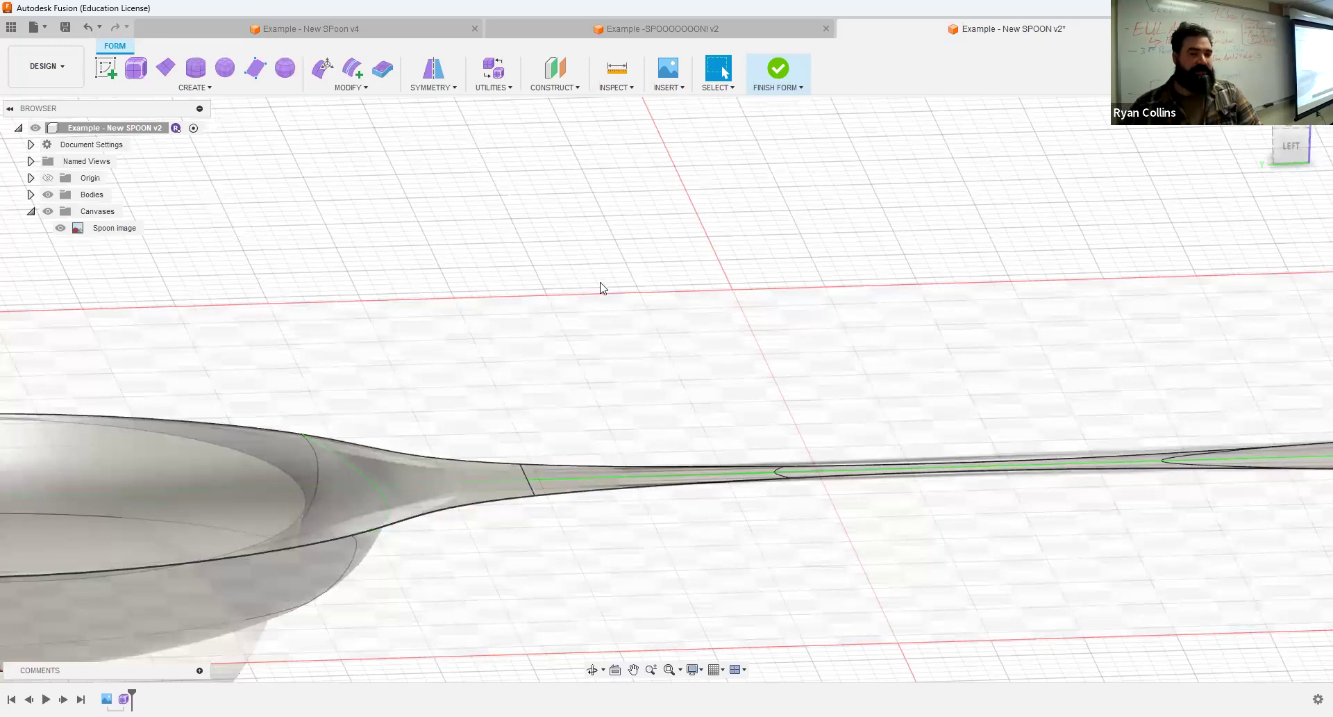
shift+middle_drag(608, 362, 690, 291)
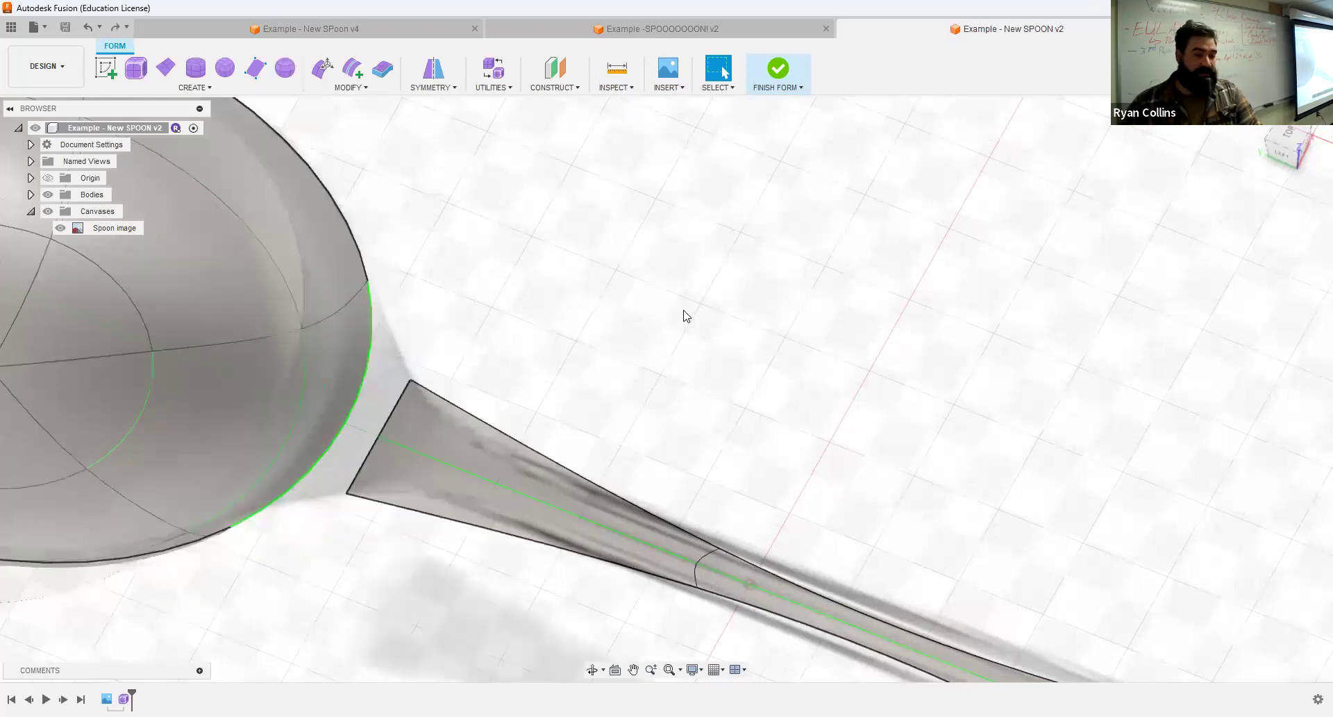
- Try bridging the handle's end edge to the bowl's rim with Keep Creases enabled, and undo it
click(347, 87)
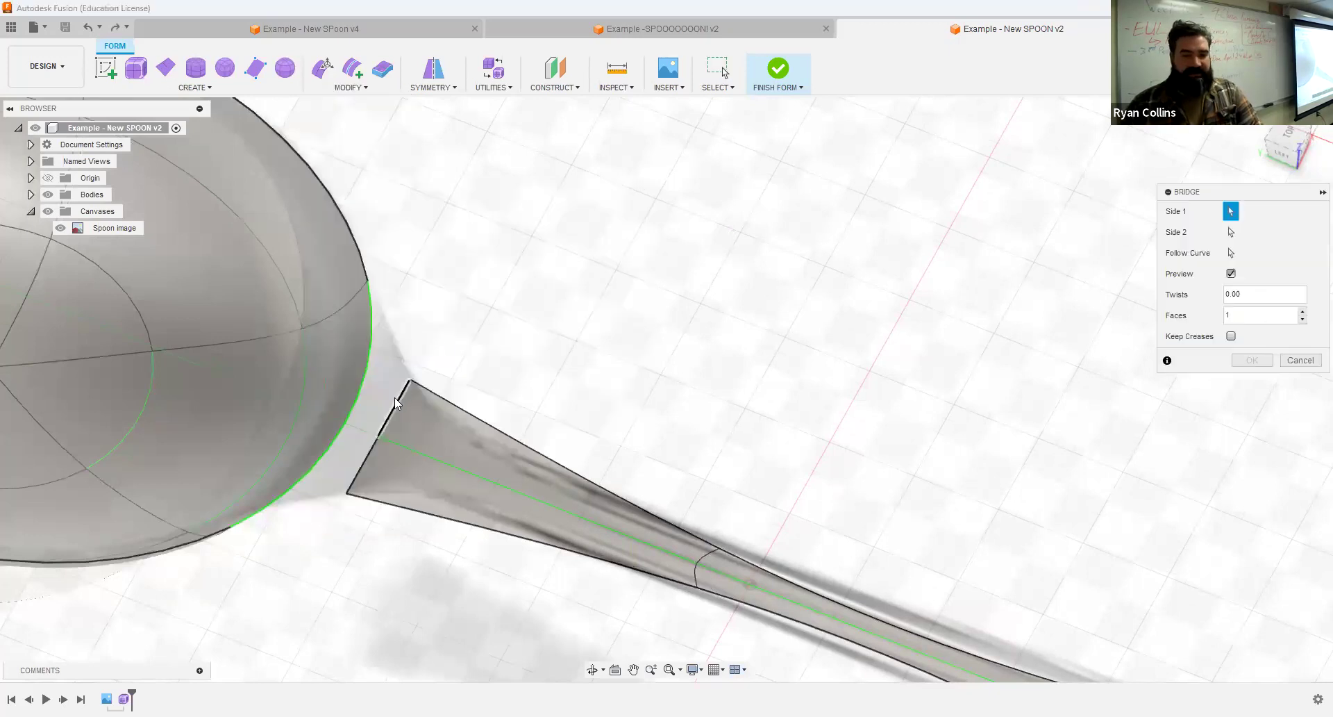
click(397, 403)
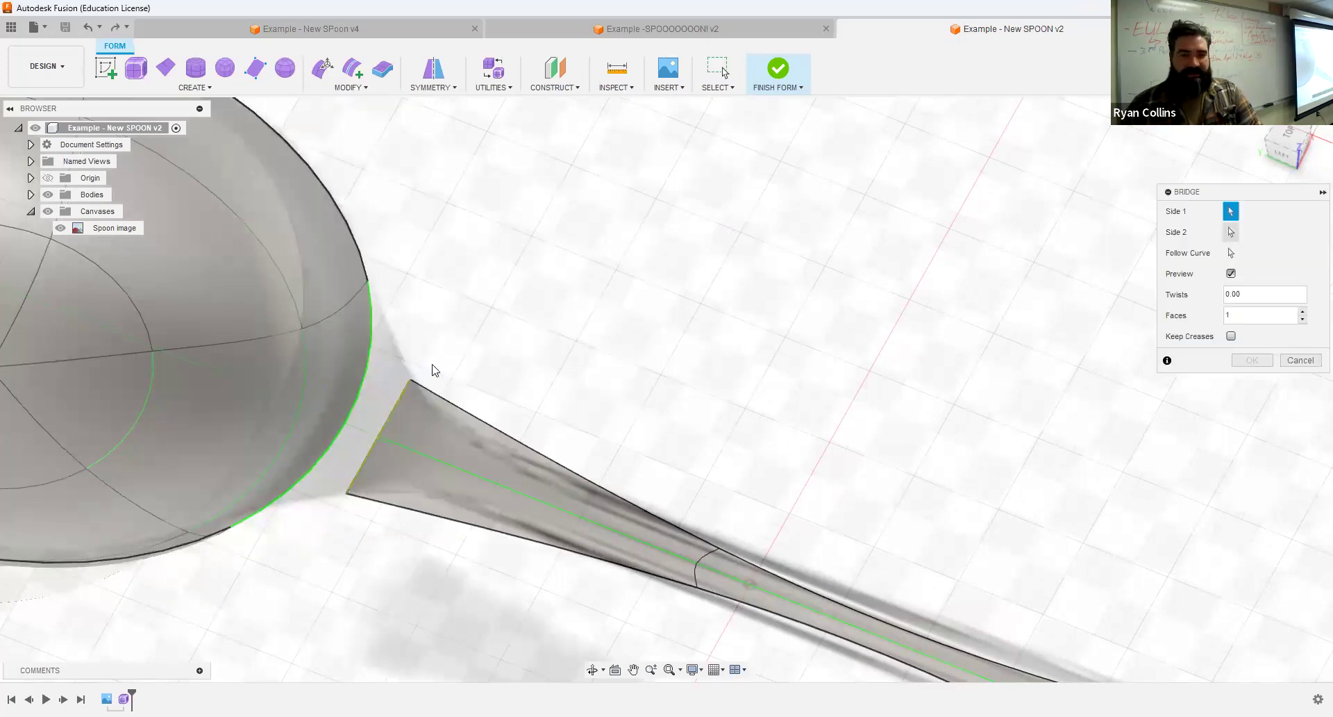
click(369, 369)
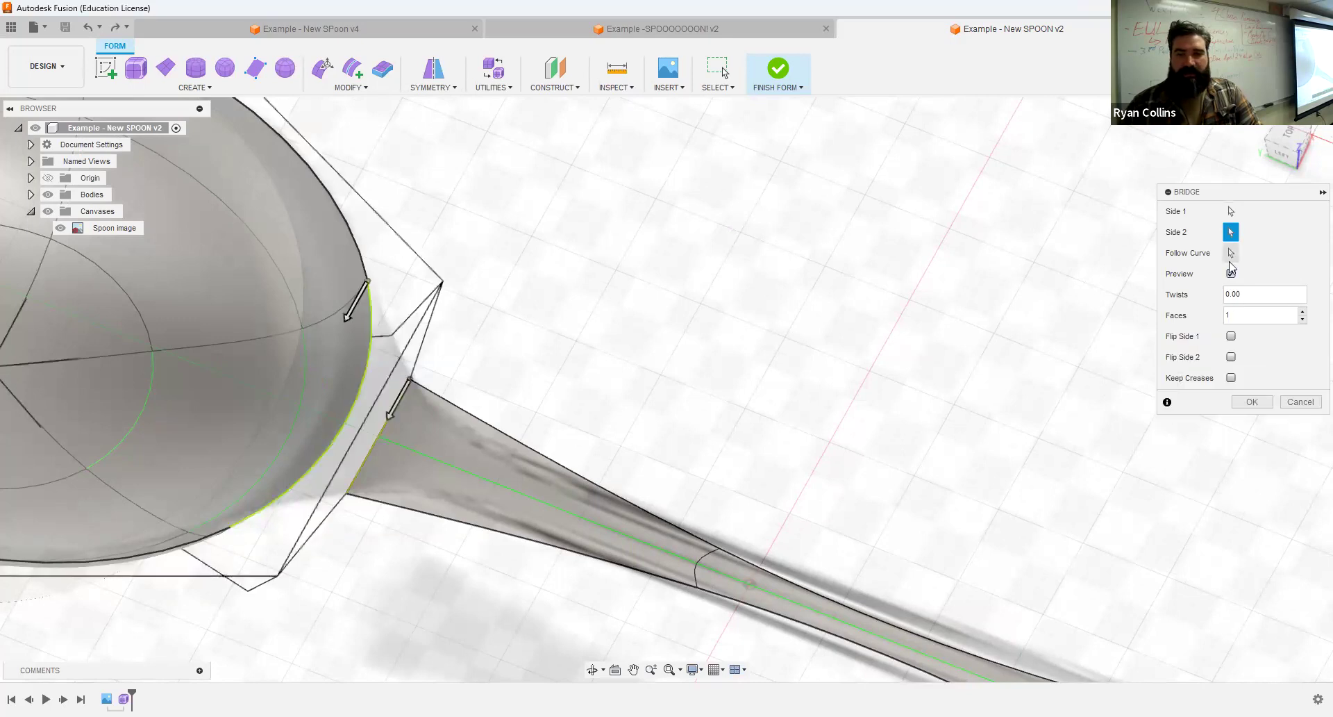
click(1231, 378)
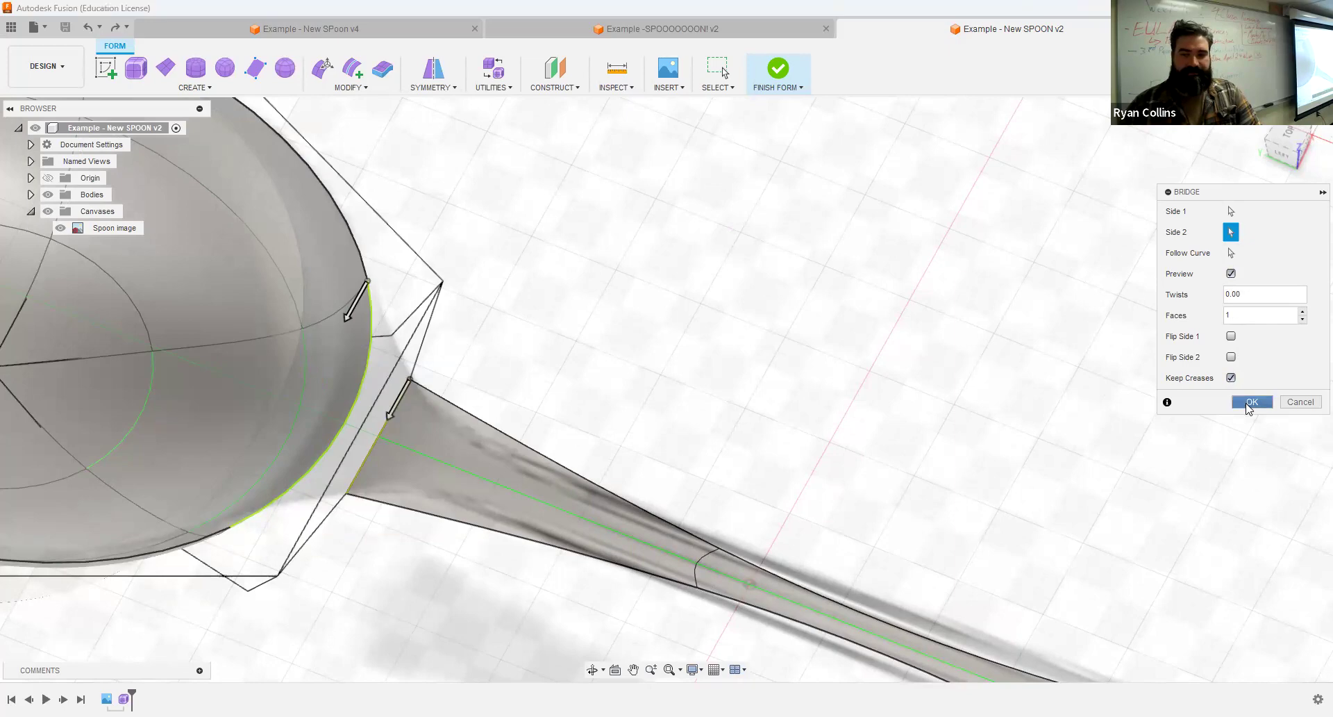
click(1250, 402)
mouse_move(693, 298)
shift+middle_down()
mouse_move(714, 236)
mouse_move(699, 297)
shift+middle_up()
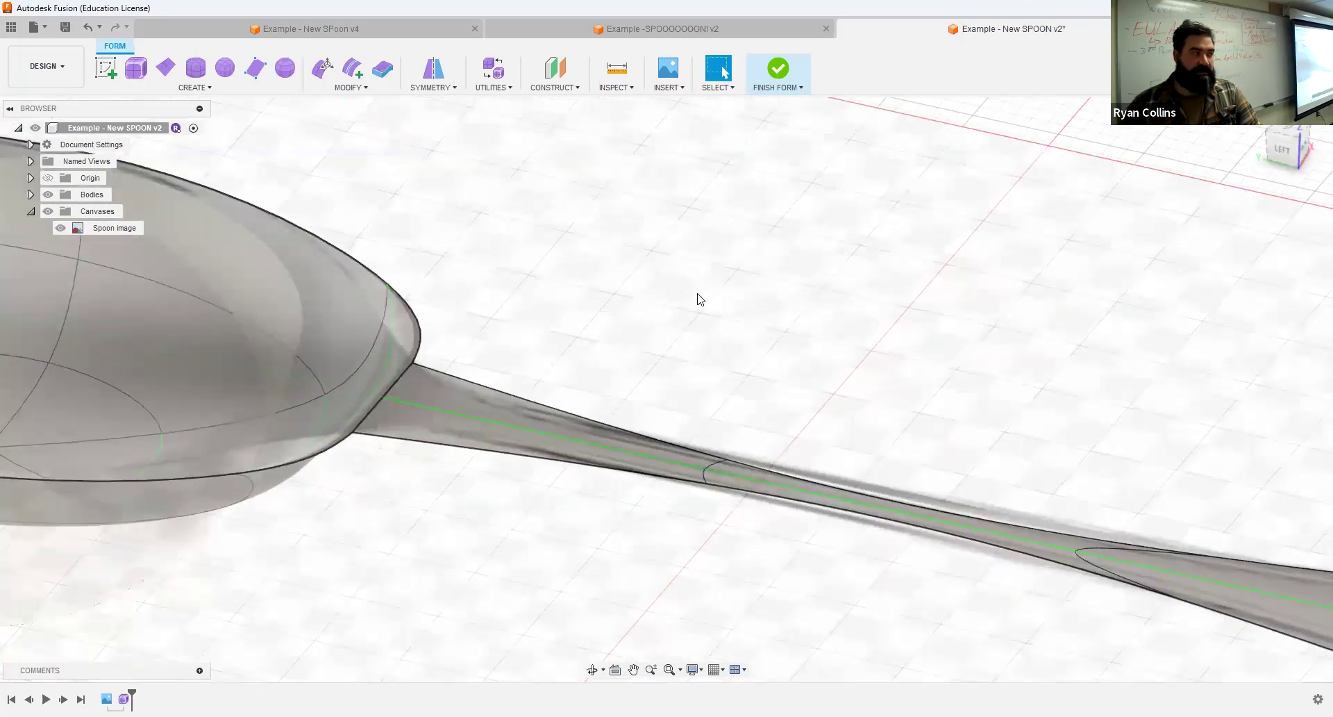
key(ctrl+z)
- Bridge the handle's end edge to the bowl's facing rim edge with 1 face and Keep Creases off
right_click(565, 277)
click(583, 224)
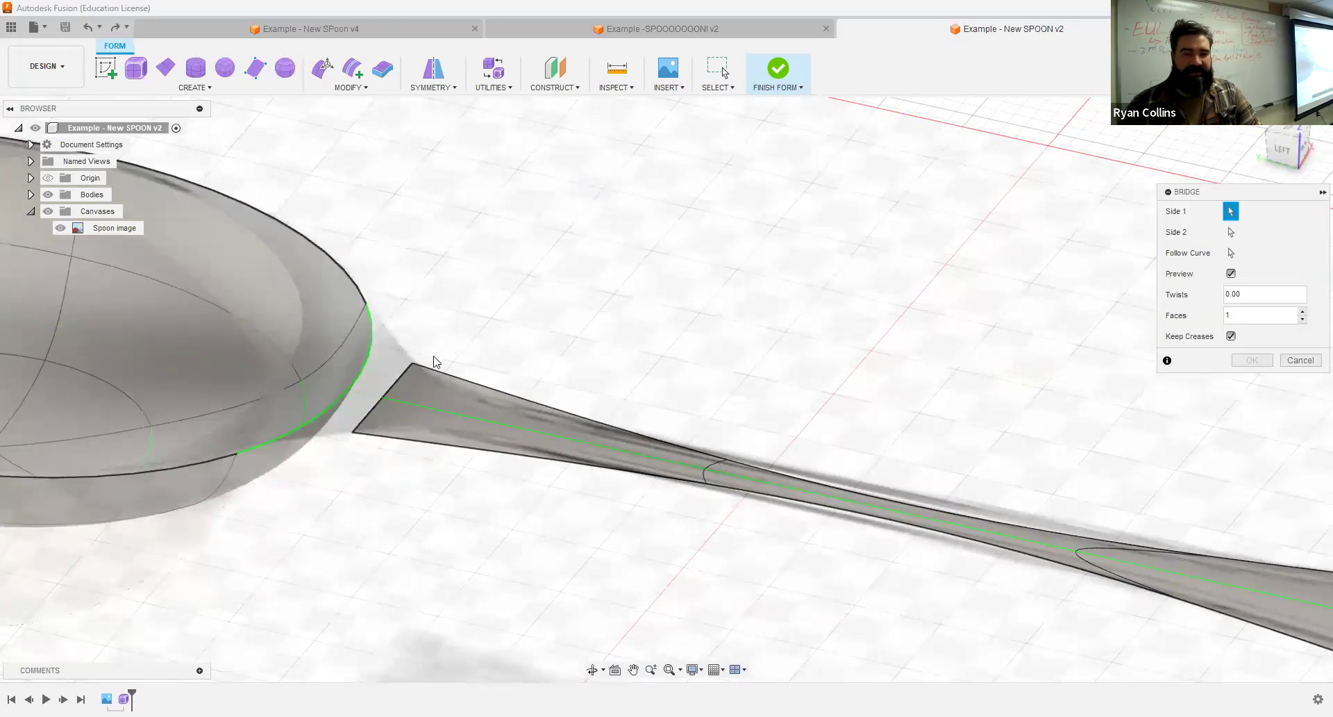
click(405, 383)
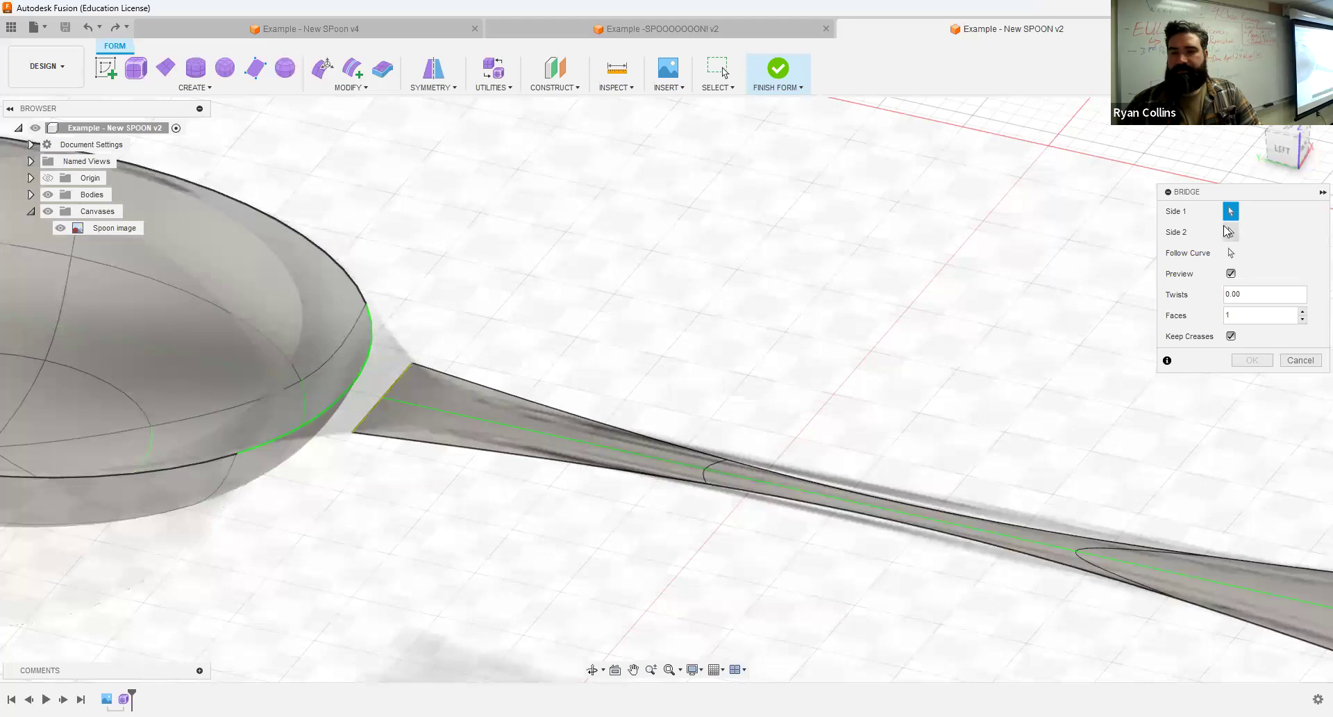
click(1228, 232)
click(372, 351)
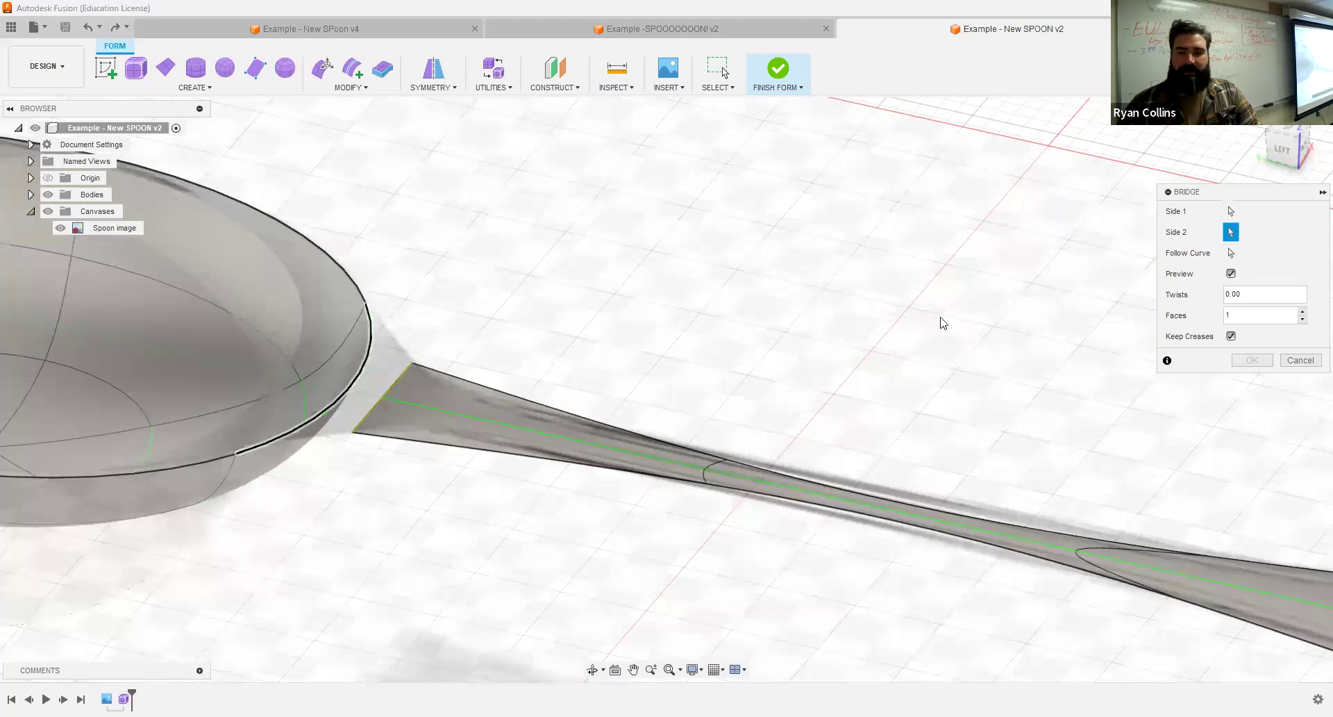
click(1230, 378)
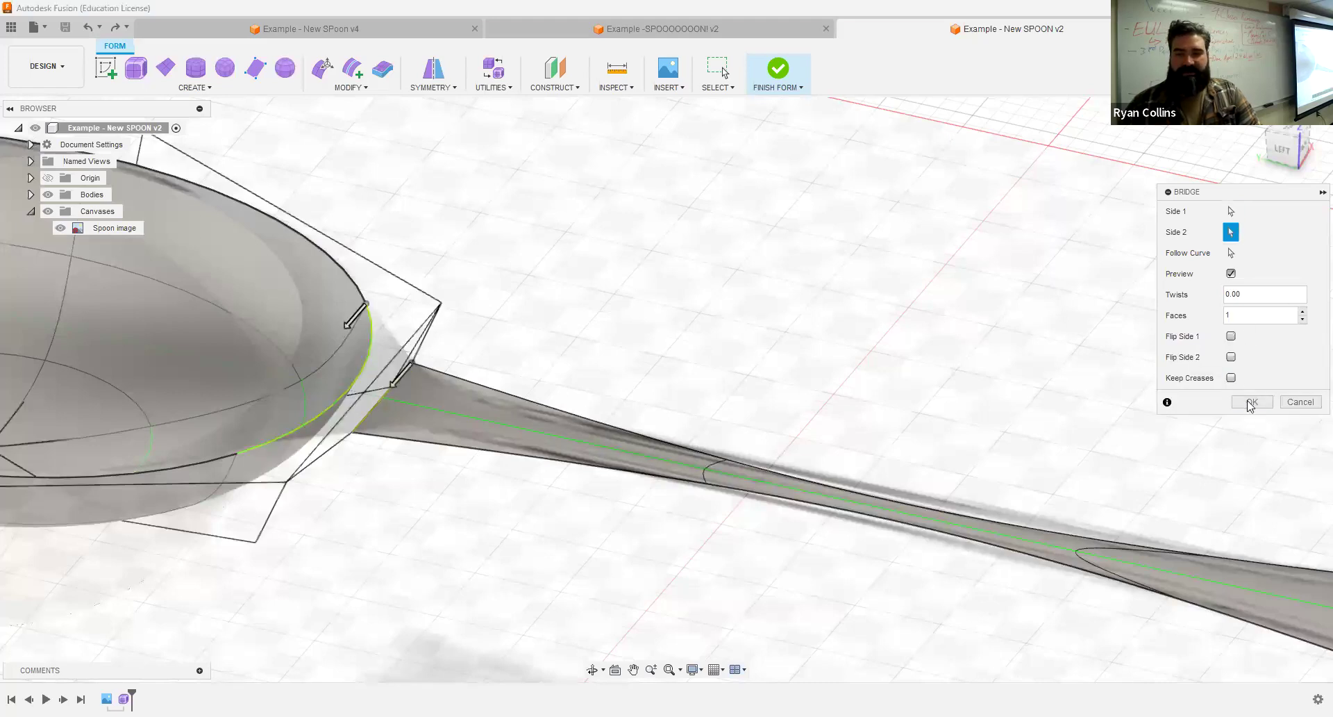
click(1251, 409)
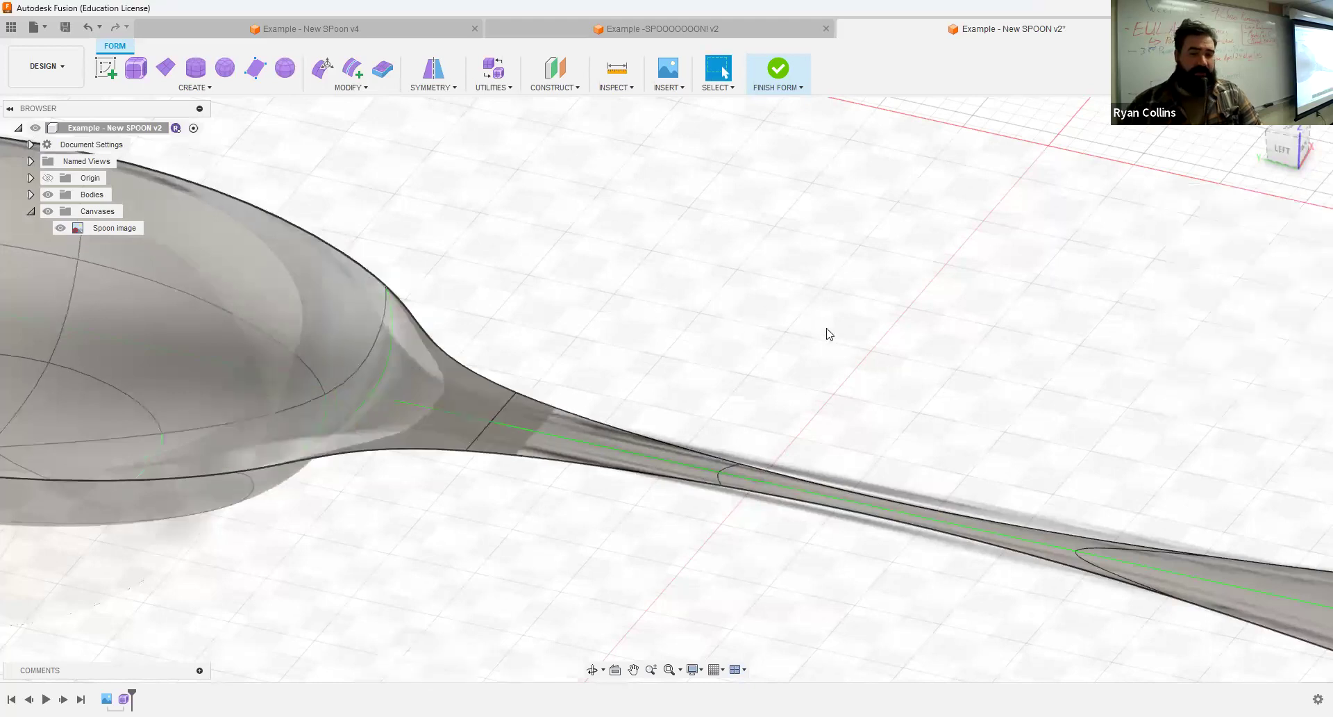
- Hide the Spoon image canvas and save the design with the version description "Bridge tool"
scroll(876, 306, down, 3)
scroll(877, 306, down, 5)
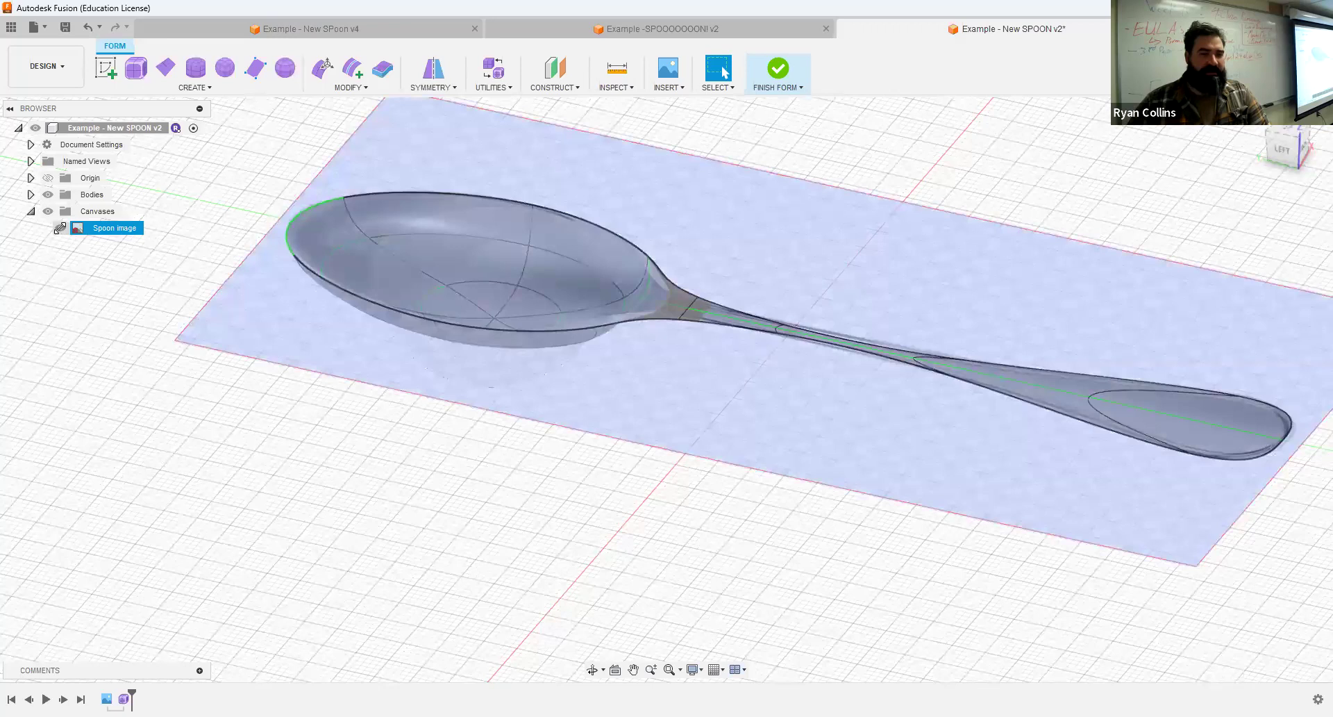
click(60, 229)
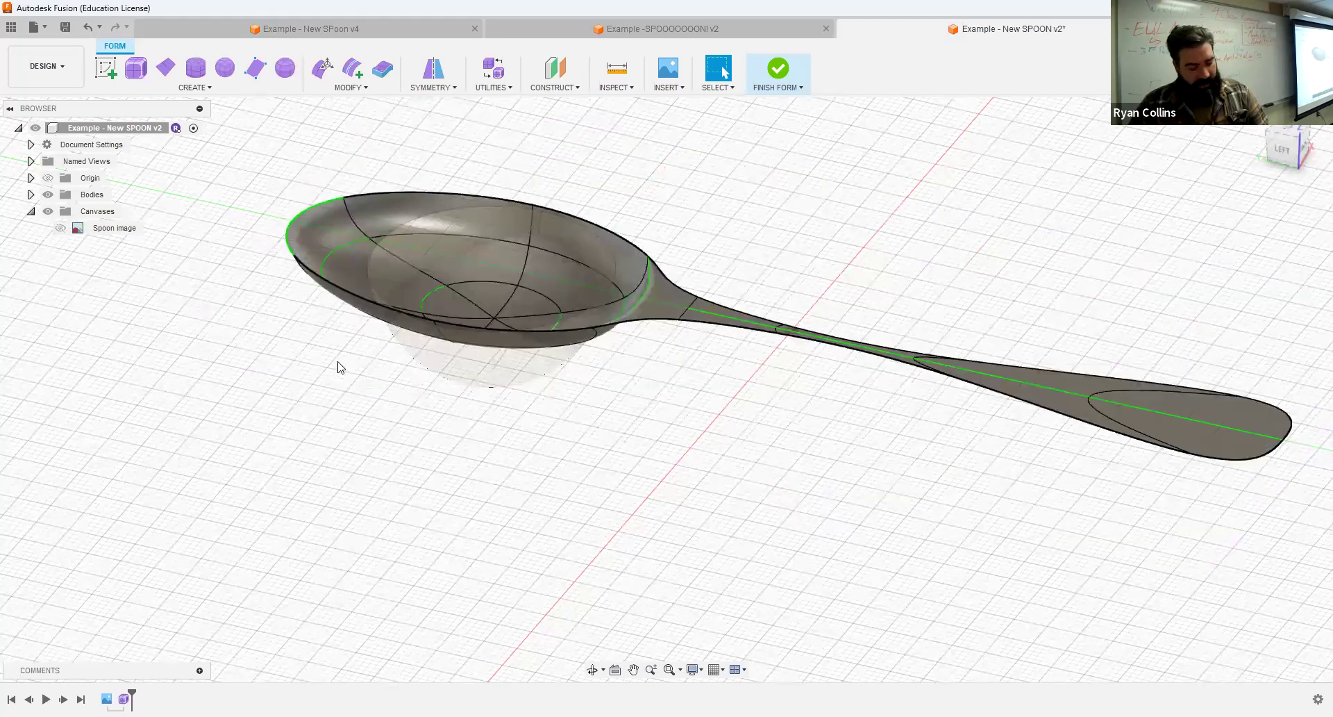
key(ctrl+s)
text(Bridge tool)
key(Return)
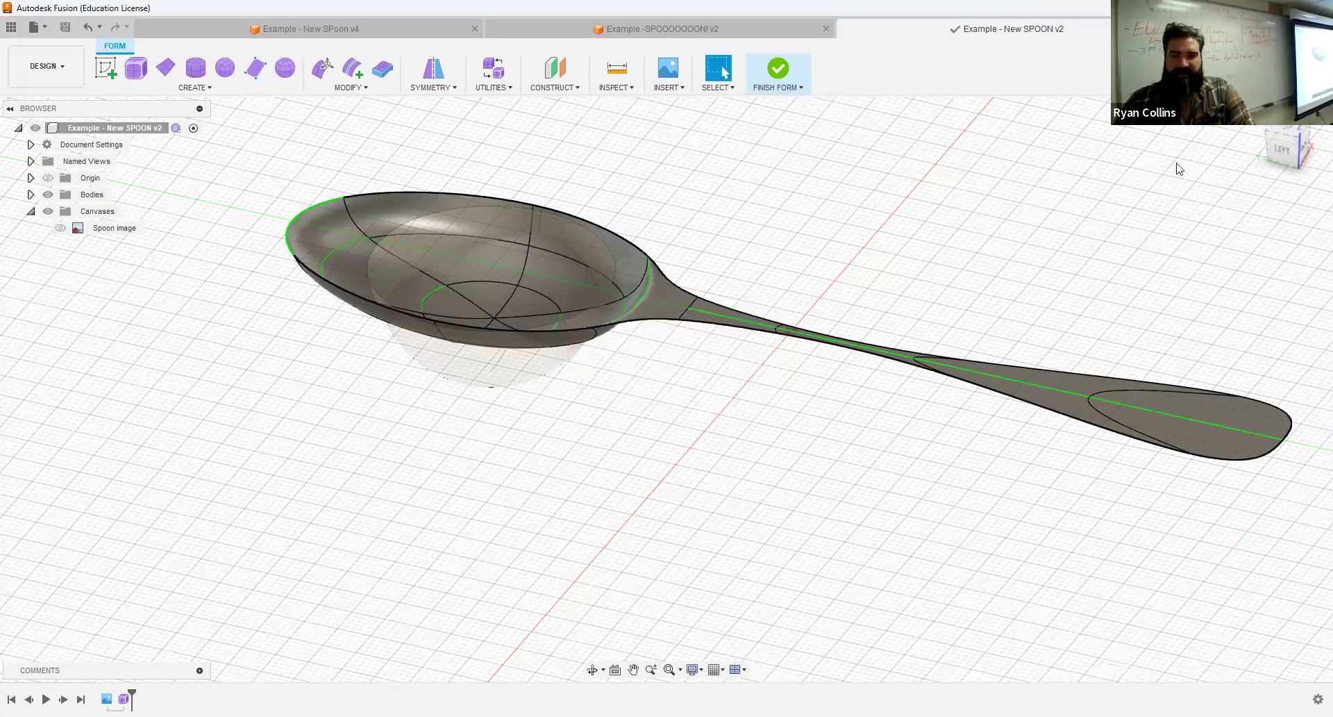
- In the left side view, use Edit Form to raise the handle's vertices nearest the bowl by 4 mm
click(1283, 150)
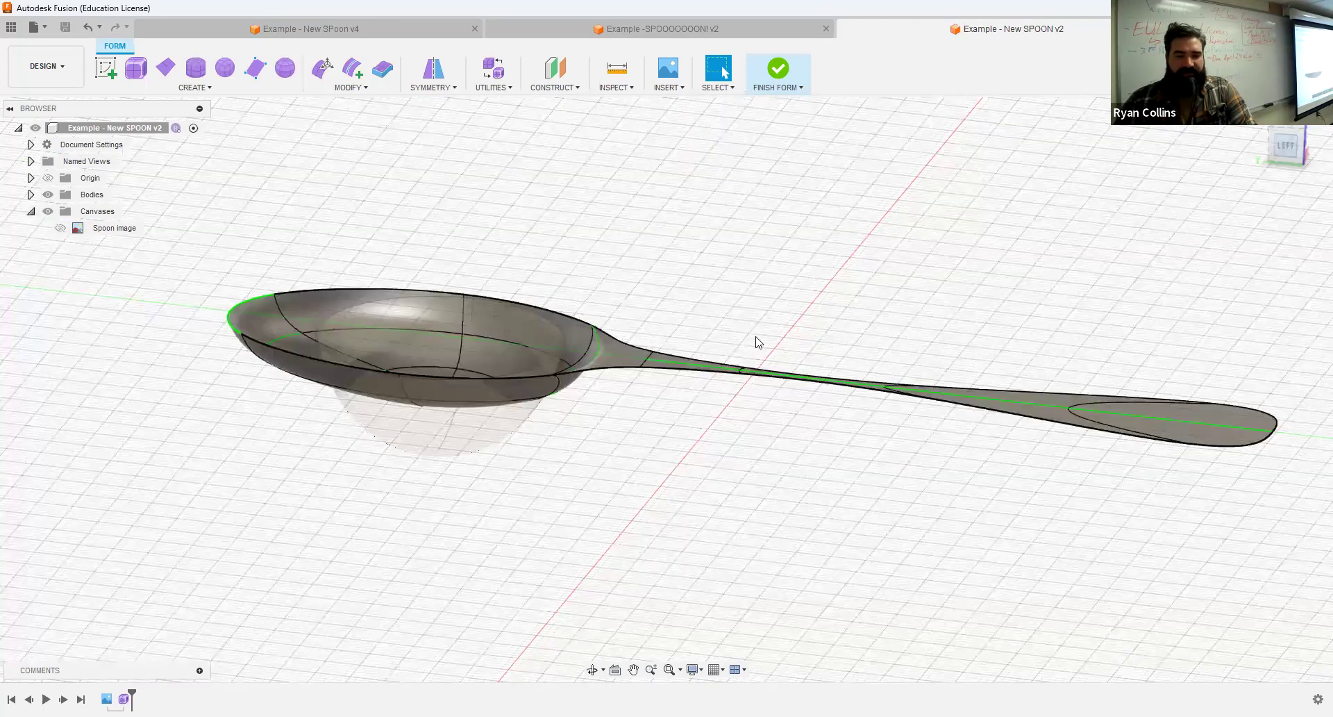
click(323, 68)
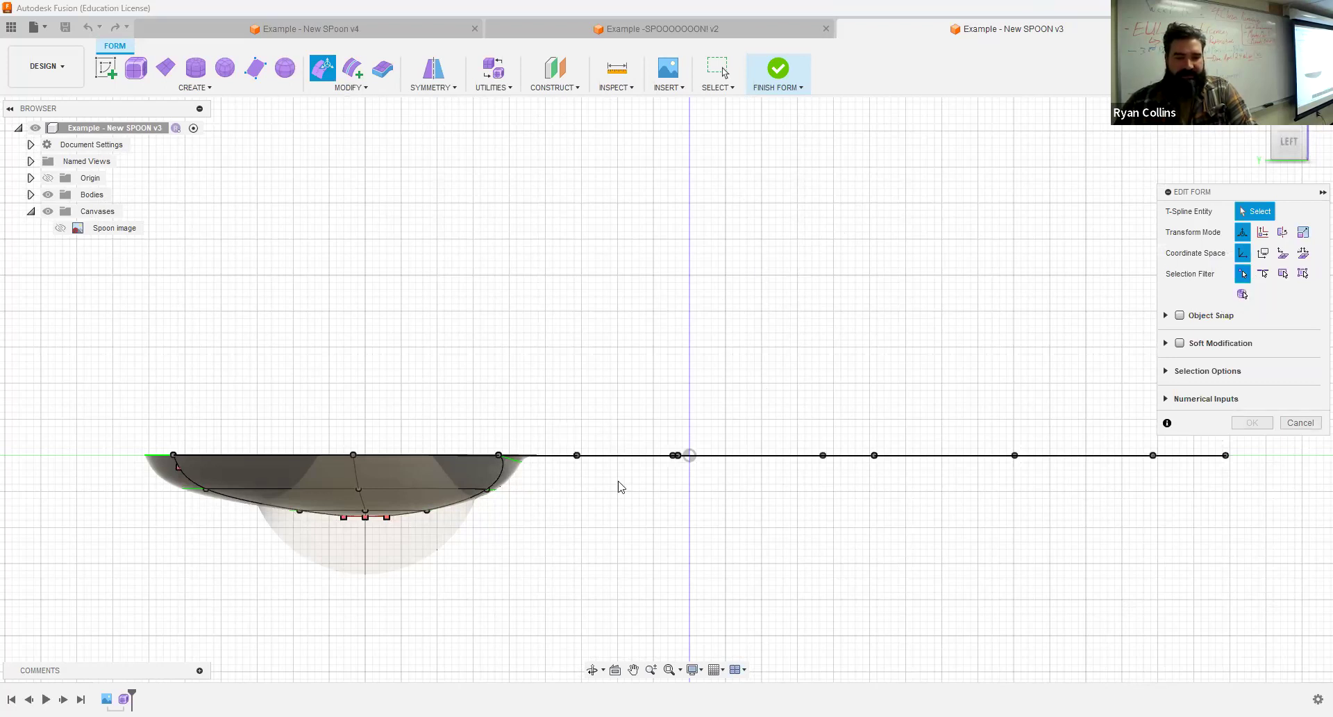
drag(560, 424, 740, 509)
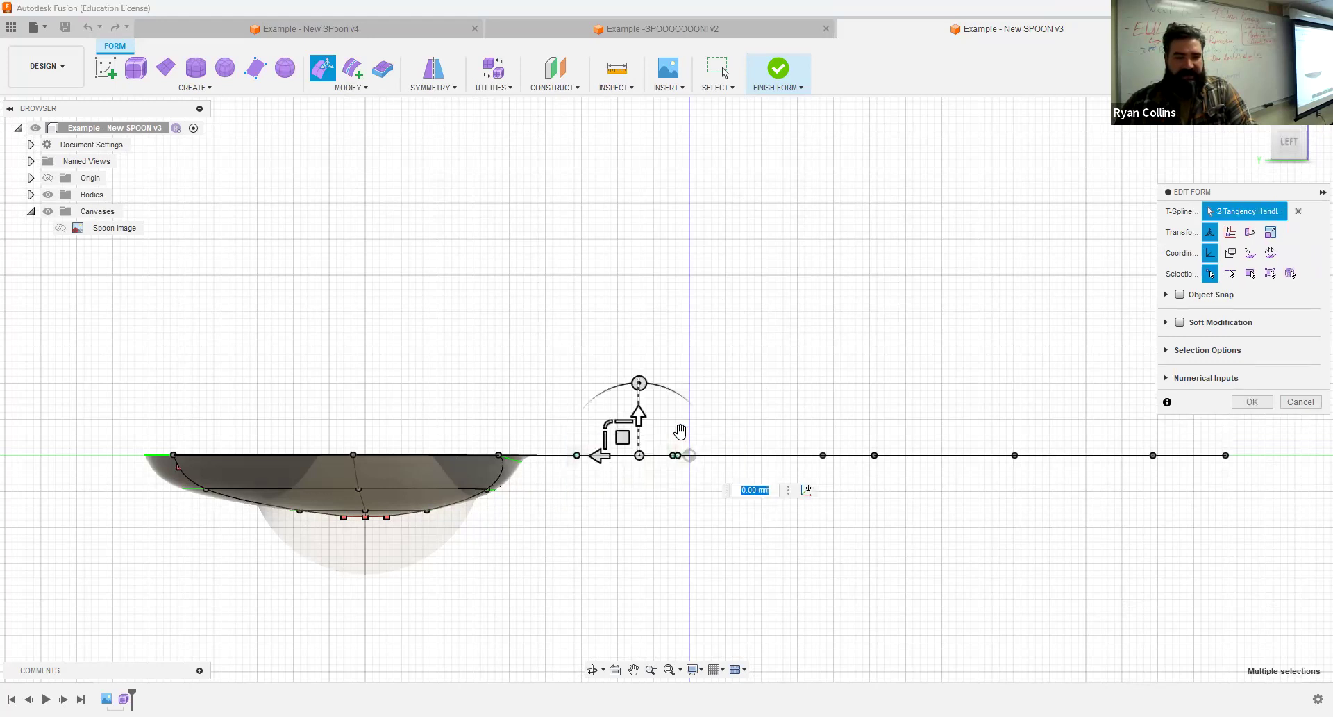
text(4)
key(Return)
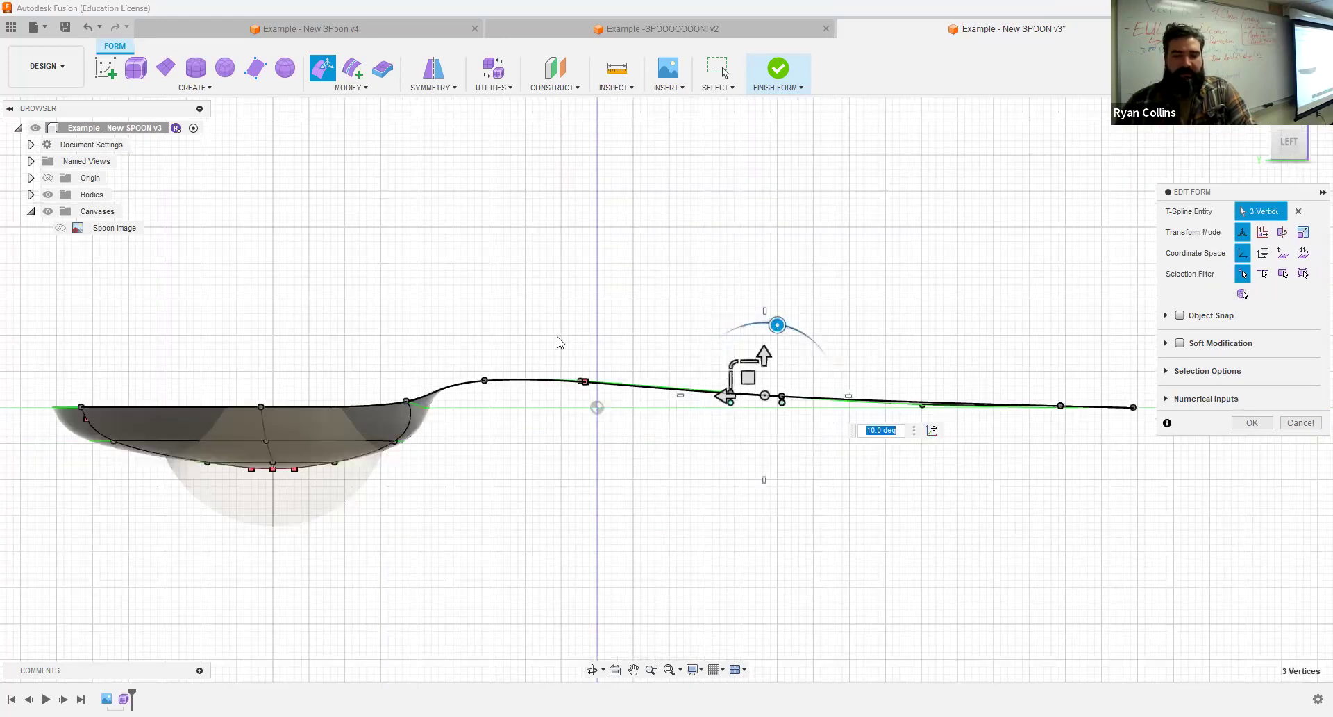
- Raise the vertices along the middle of the handle by 3 mm in the left side view and finish editing the form
drag(953, 471, 626, 328)
drag(776, 352, 778, 332)
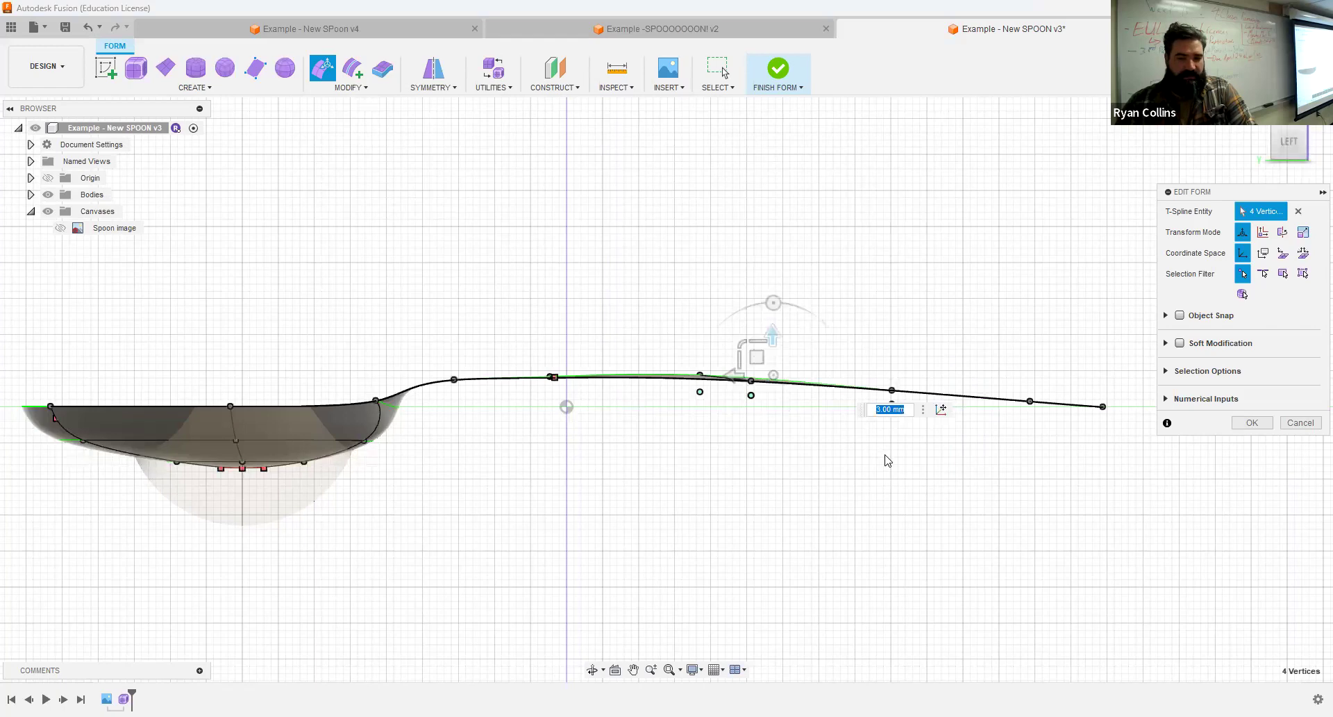
mouse_move(839, 470)
shift+middle_down()
mouse_move(877, 452)
mouse_move(836, 485)
shift+middle_up()
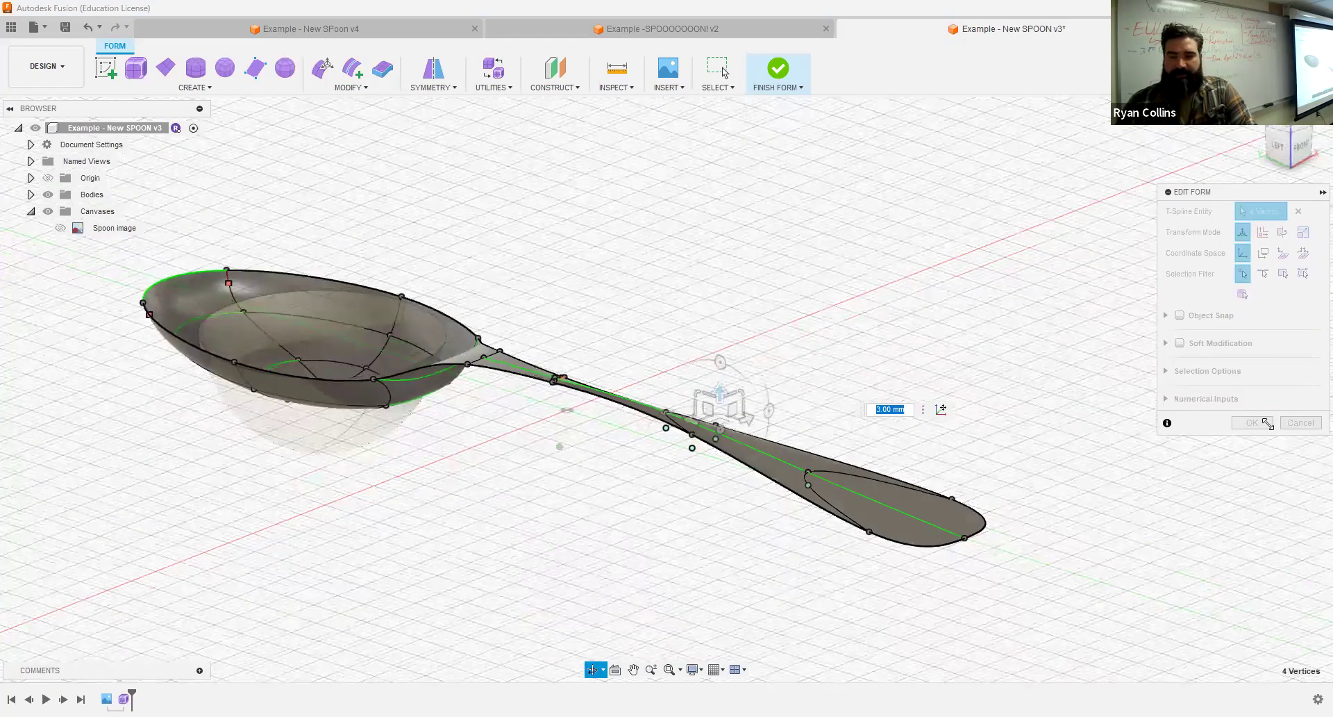
click(1278, 147)
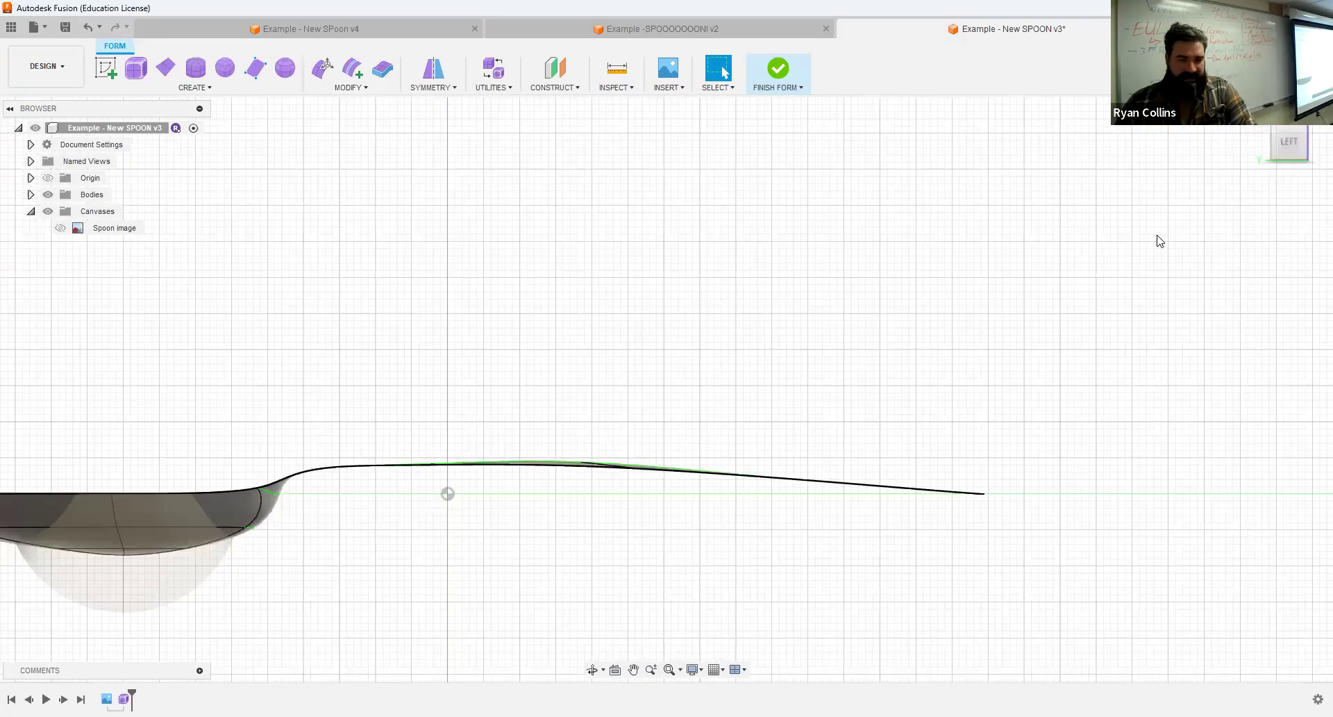
shift+middle_drag(1104, 278, 845, 363)
shift+middle_drag(900, 320, 899, 320)
scroll(900, 320, down, 2)
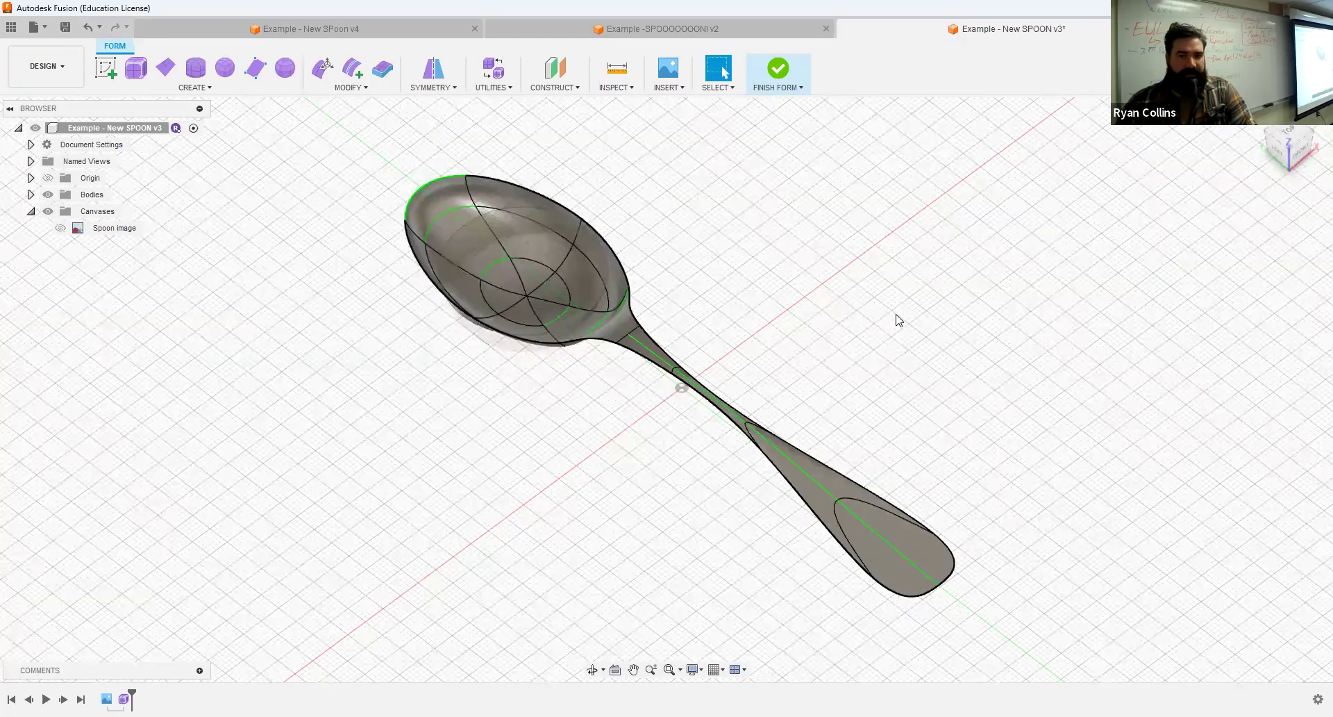
- Try thickening the whole spoon body by 2 mm with the Soft thicken type and Normal direction
click(388, 75)
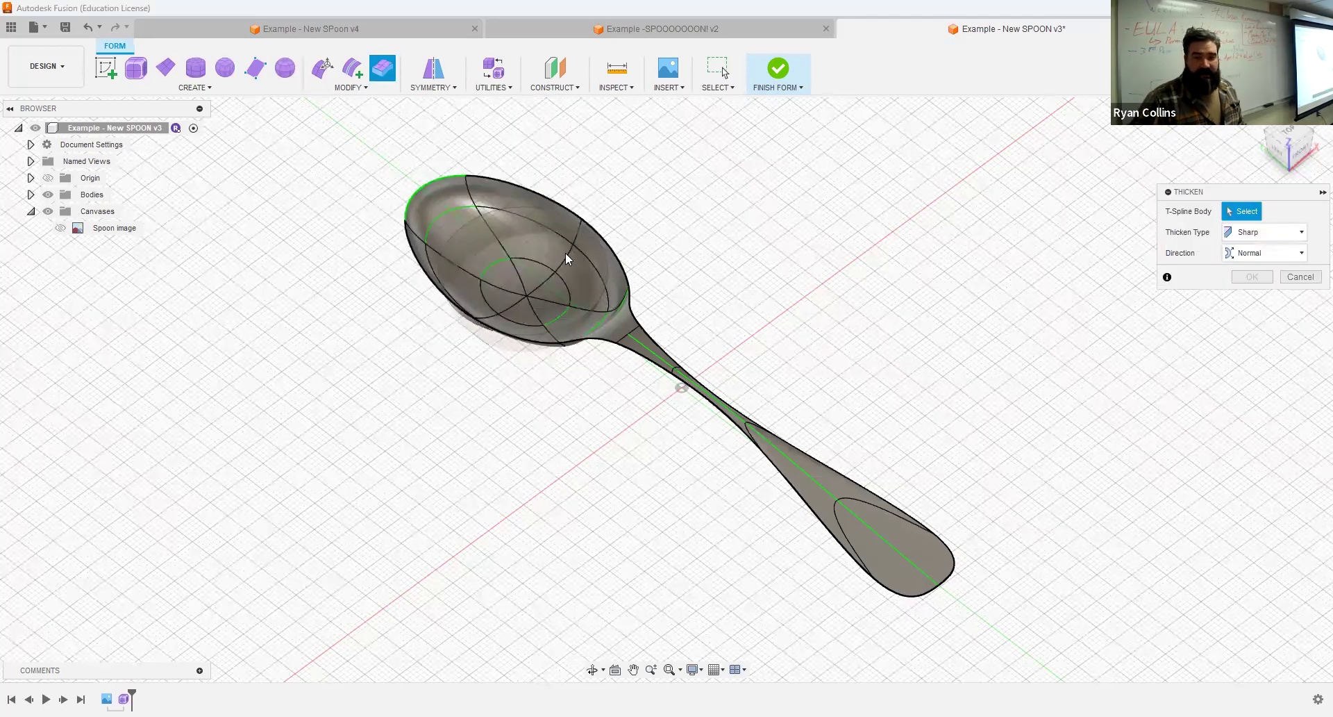
click(546, 253)
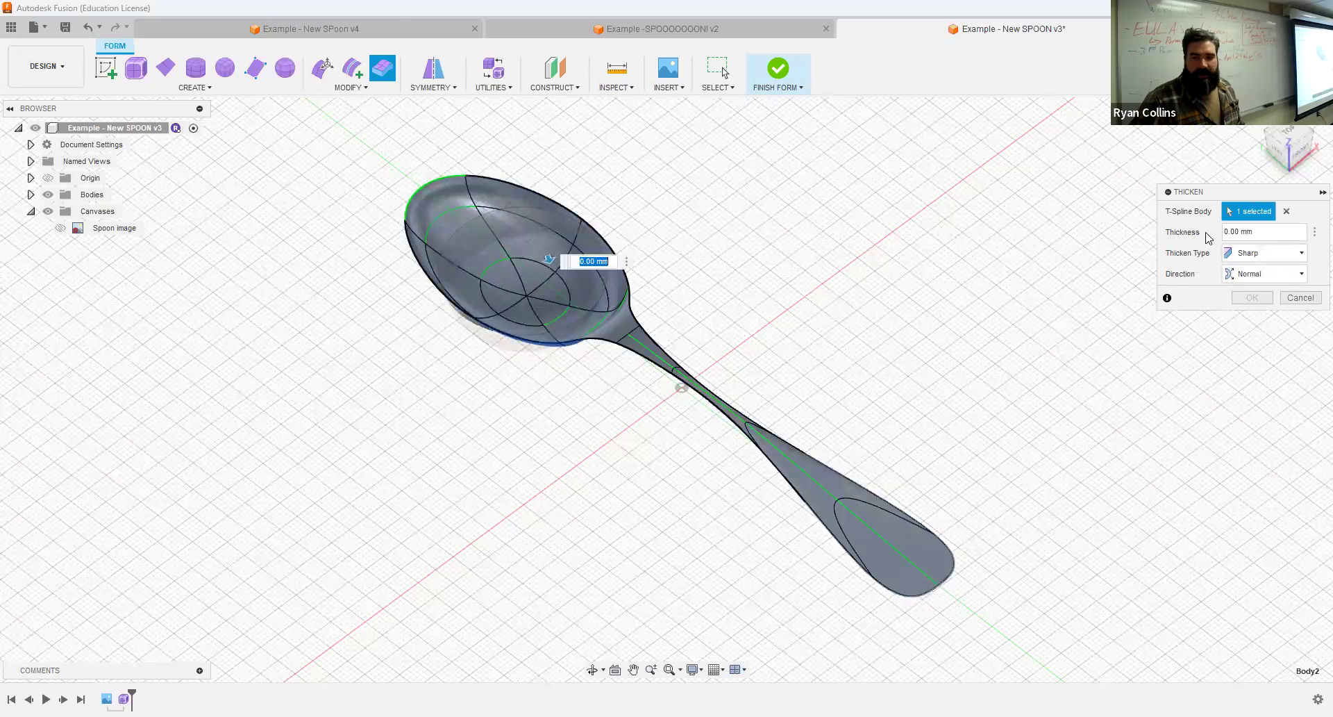
click(1274, 233)
text(2)
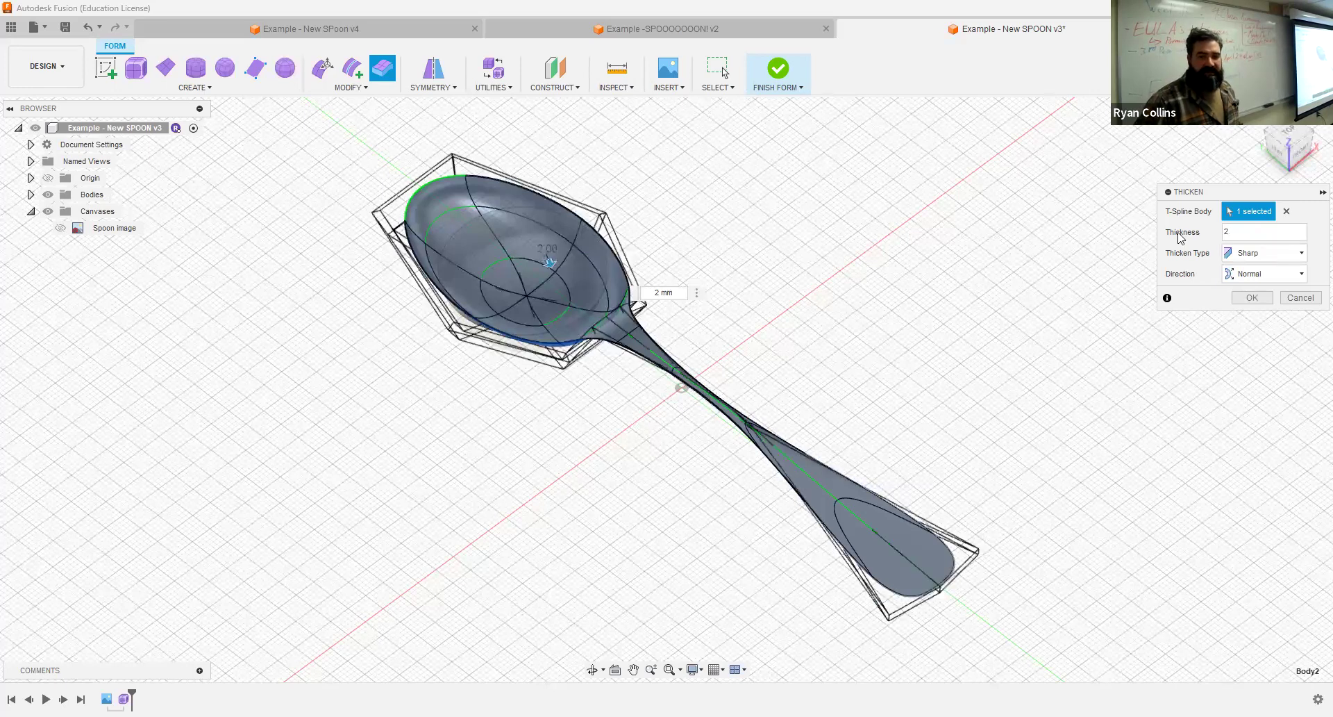
click(1259, 258)
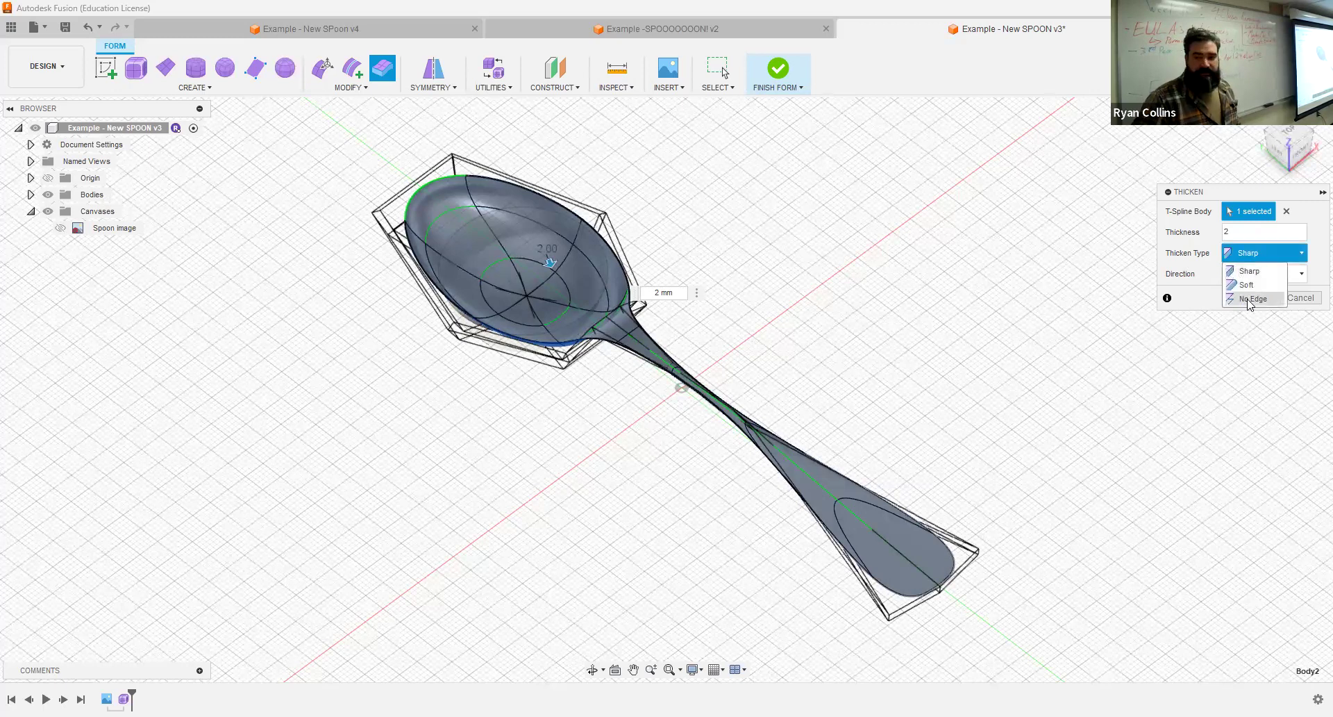
click(1248, 285)
click(1259, 272)
click(1259, 276)
click(1259, 254)
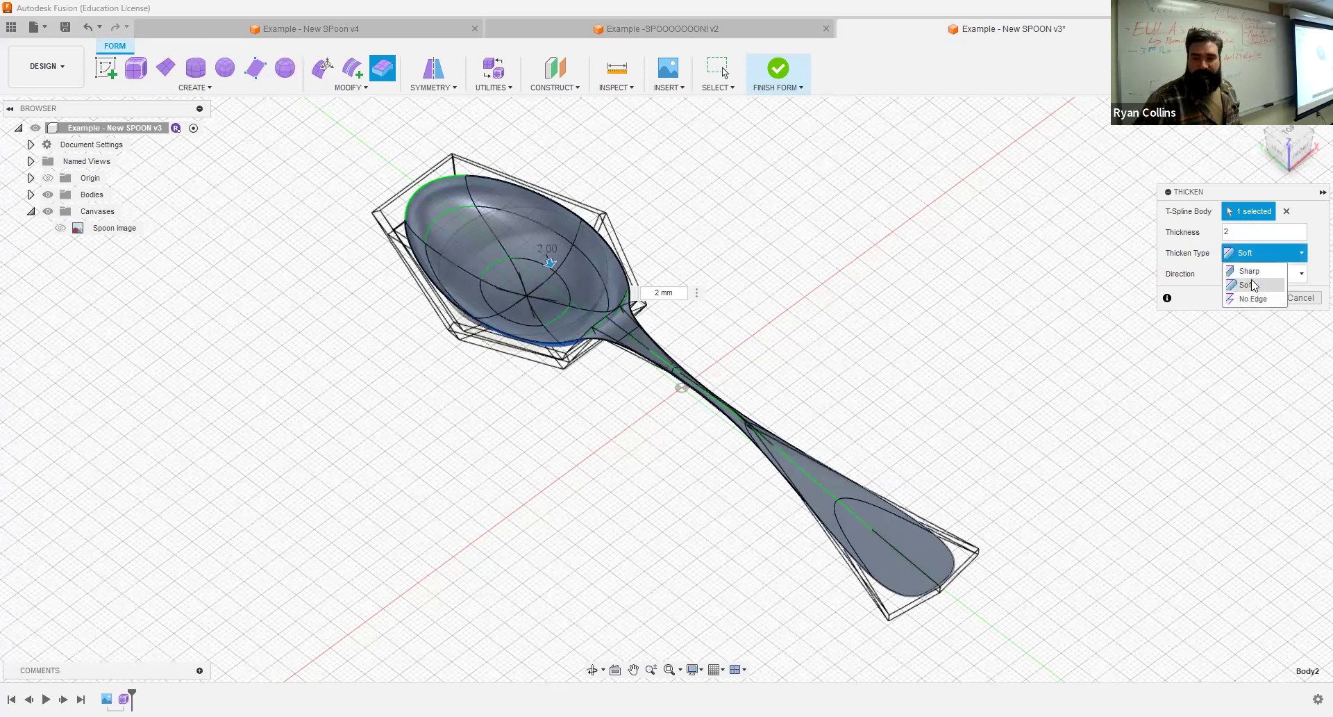
click(1143, 289)
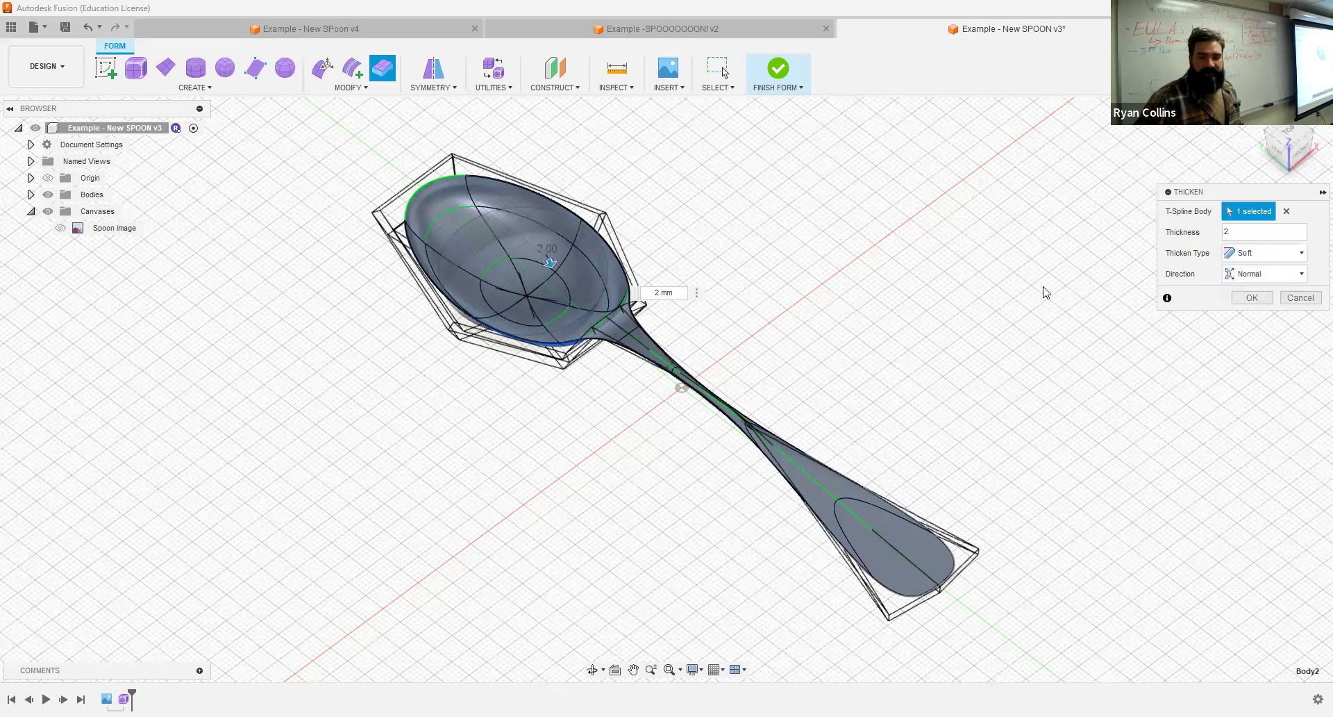
click(1249, 297)
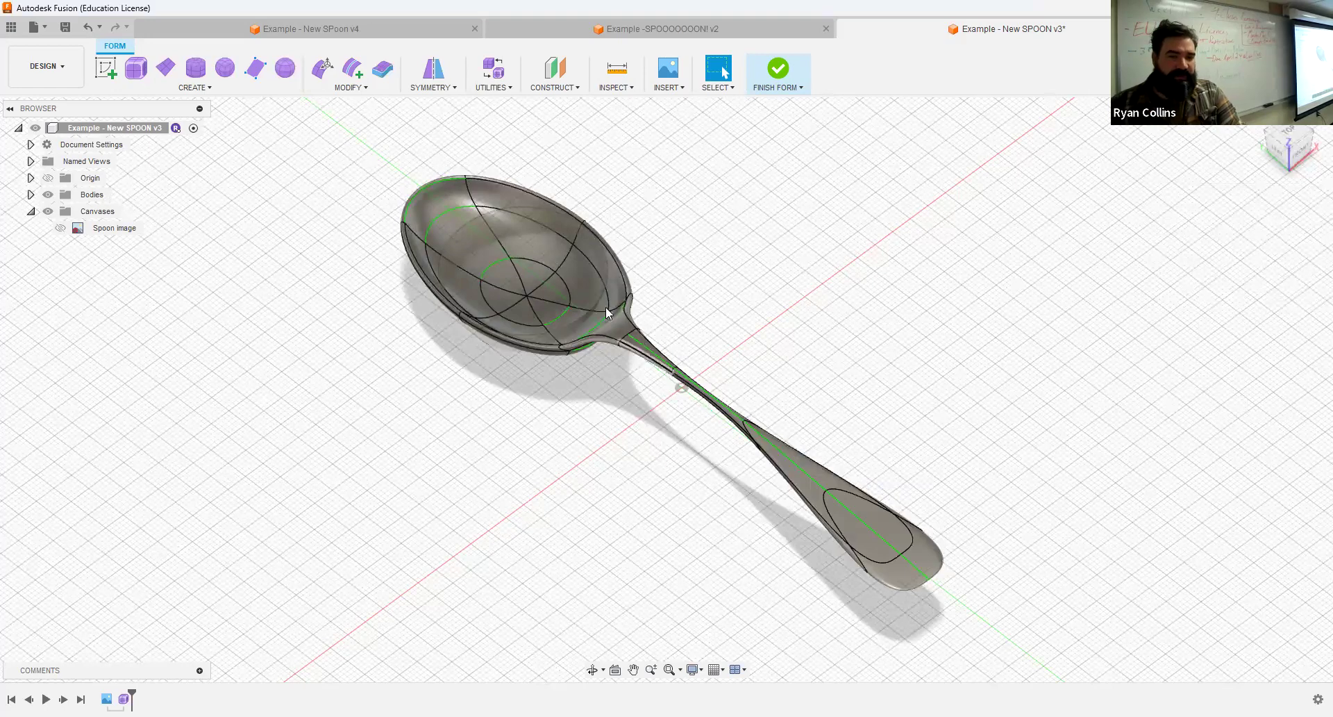
- Thicken the whole spoon body by 3 mm with the Soft type and Normal direction
shift+middle_drag(843, 398, 738, 262)
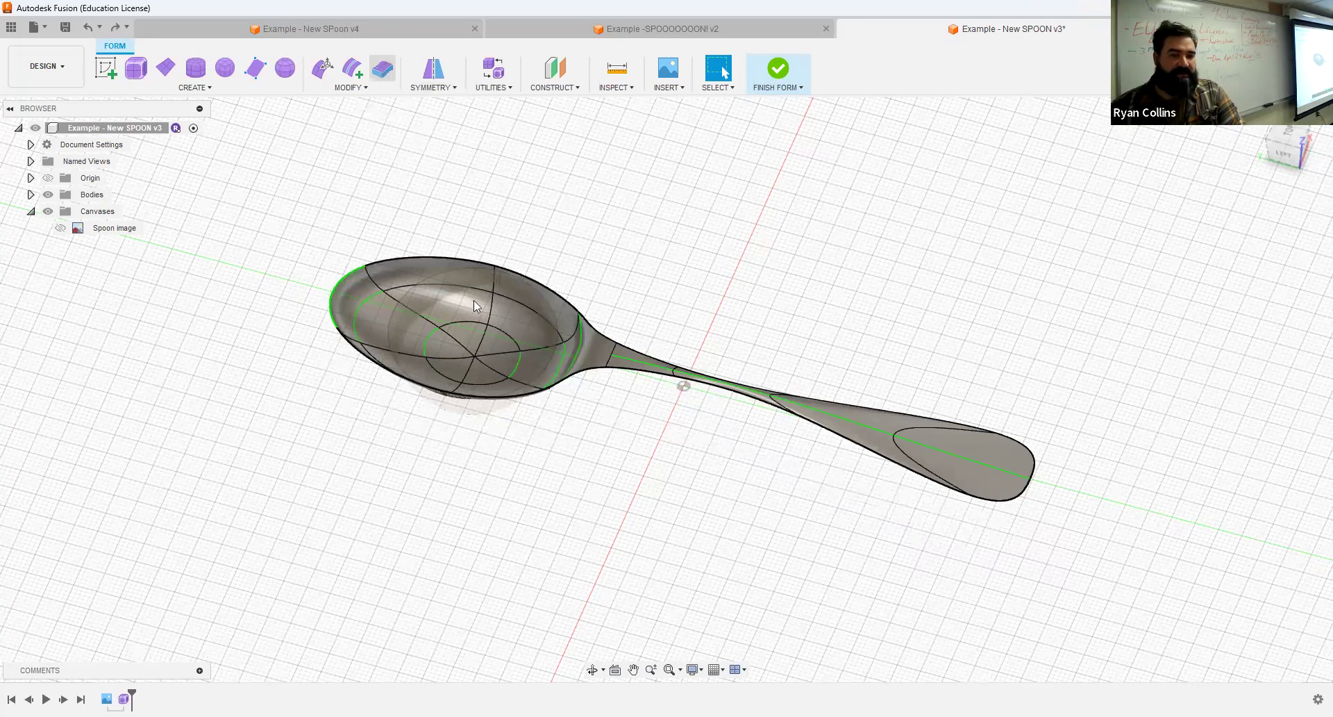
text(3)
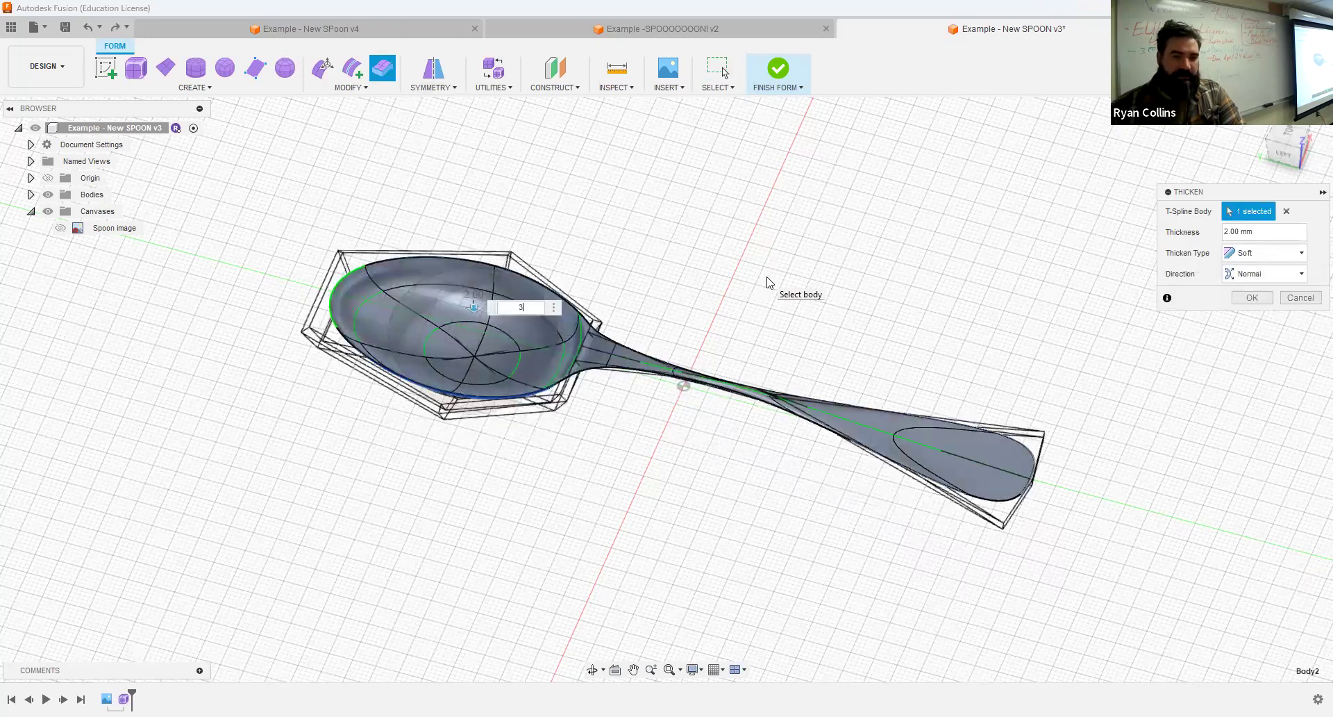
key(Return)
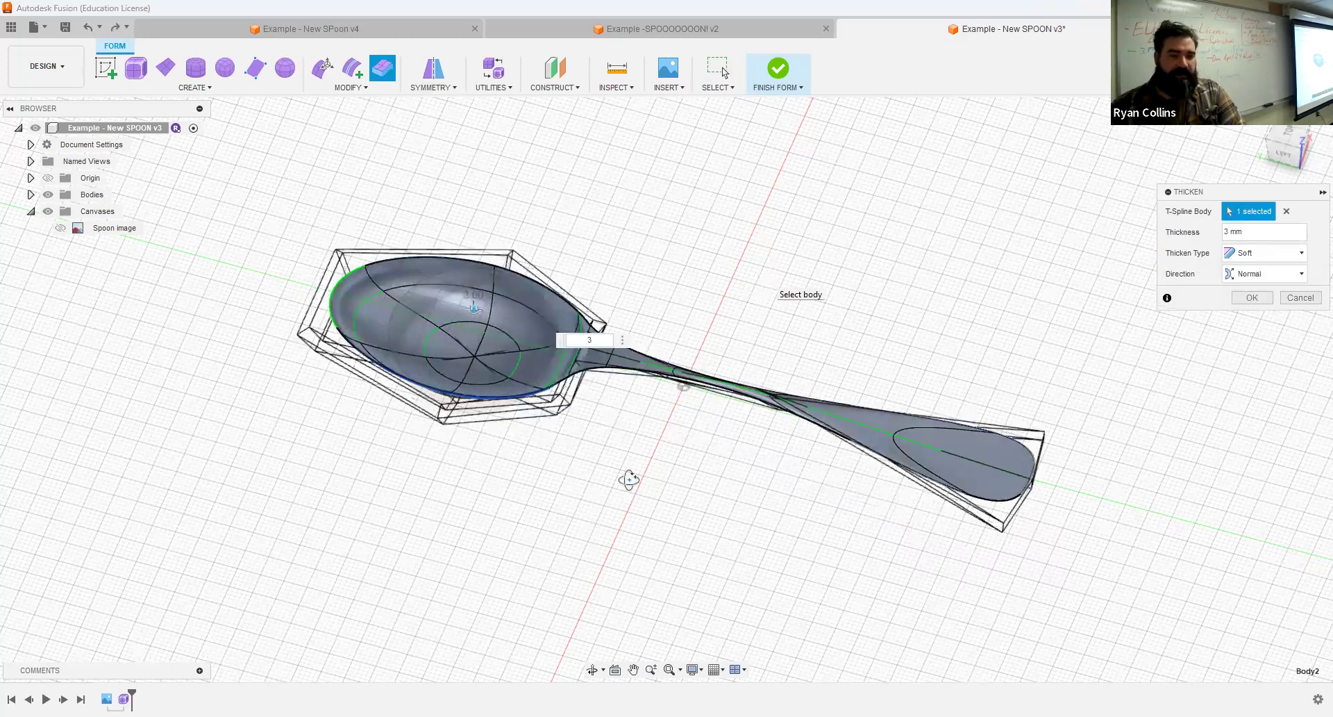
key(Return)
shift+middle_drag(632, 420, 627, 470)
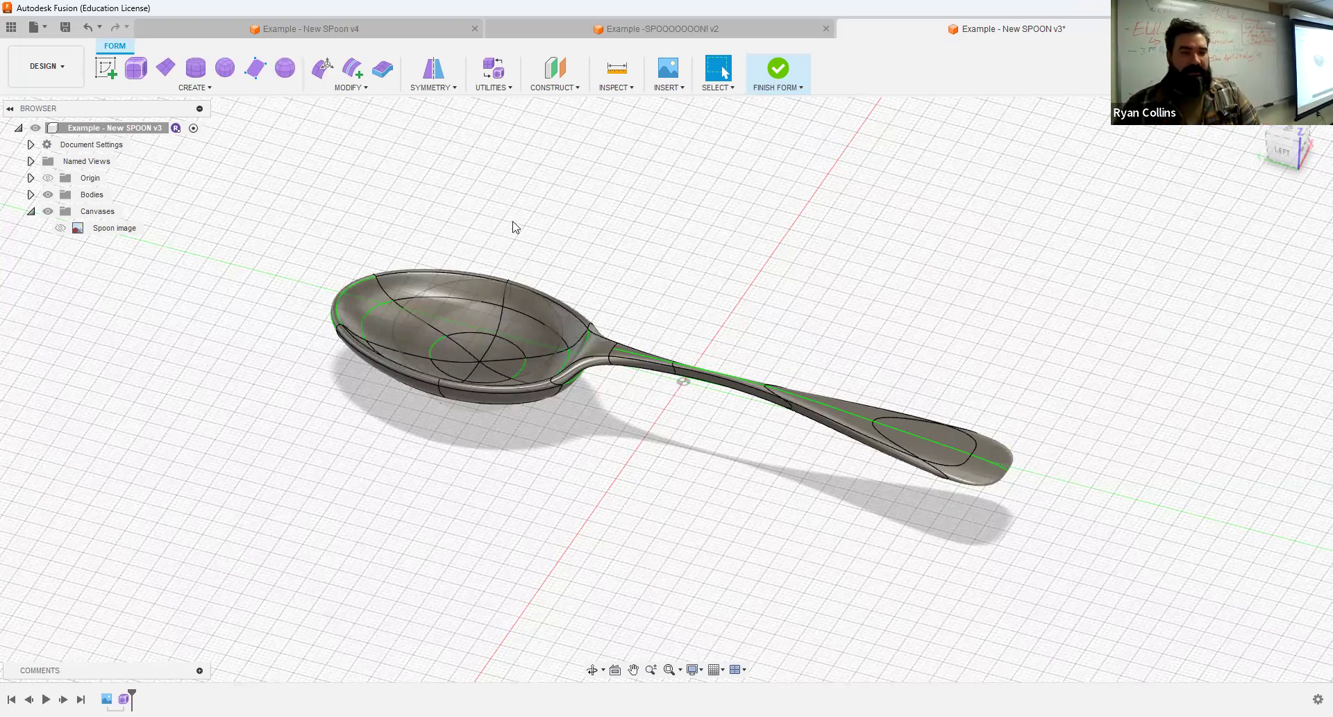
shift+middle_drag(860, 300, 959, 293)
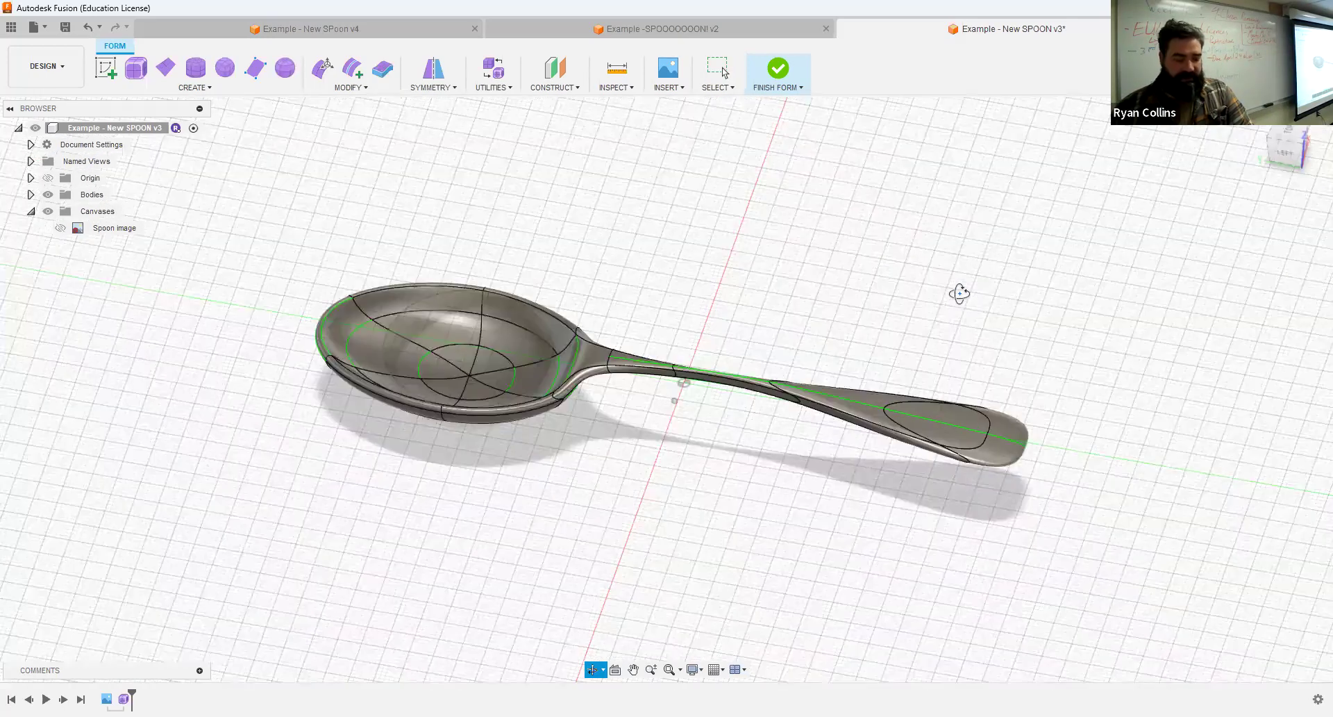
- With Edit Form limited to faces, select the faces at the handle's free end and scale them up uniformly by about 2.8
click(334, 75)
click(1283, 274)
middle_drag(873, 343, 693, 270)
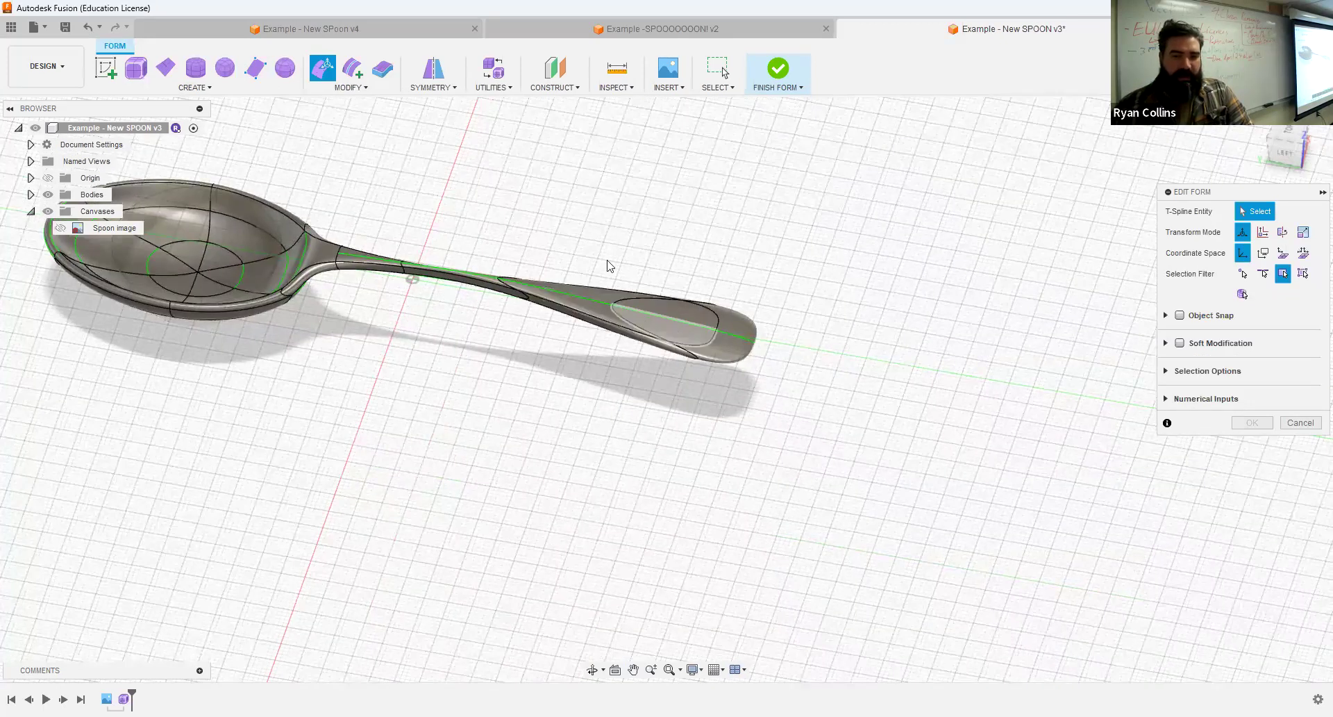
drag(616, 258, 802, 409)
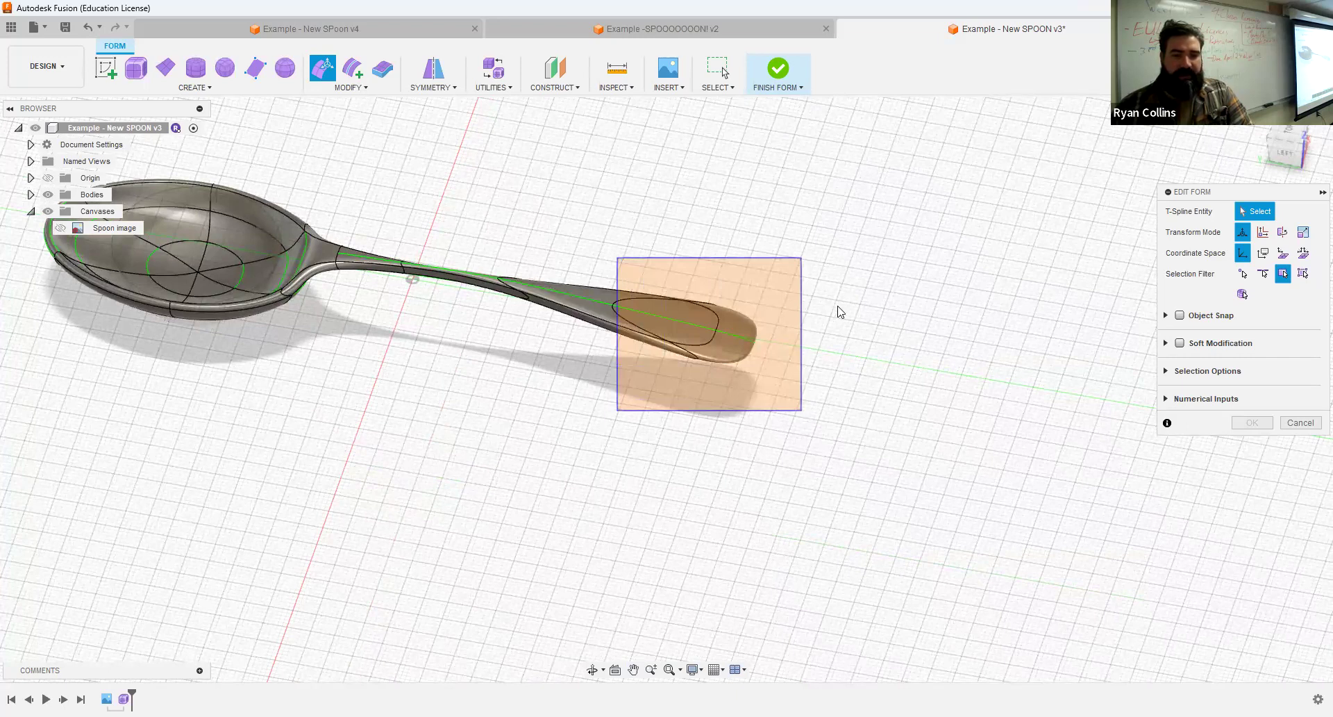
shift+middle_drag(811, 279, 627, 323)
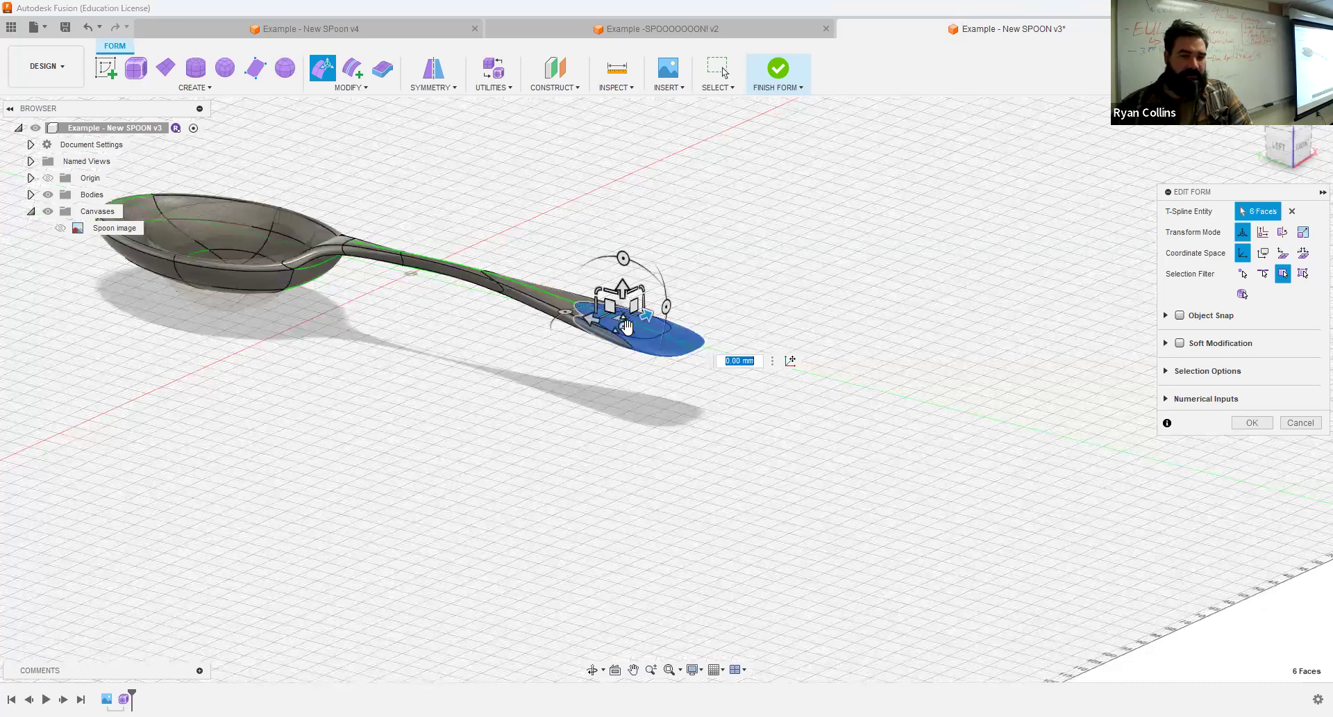
drag(623, 328, 692, 279)
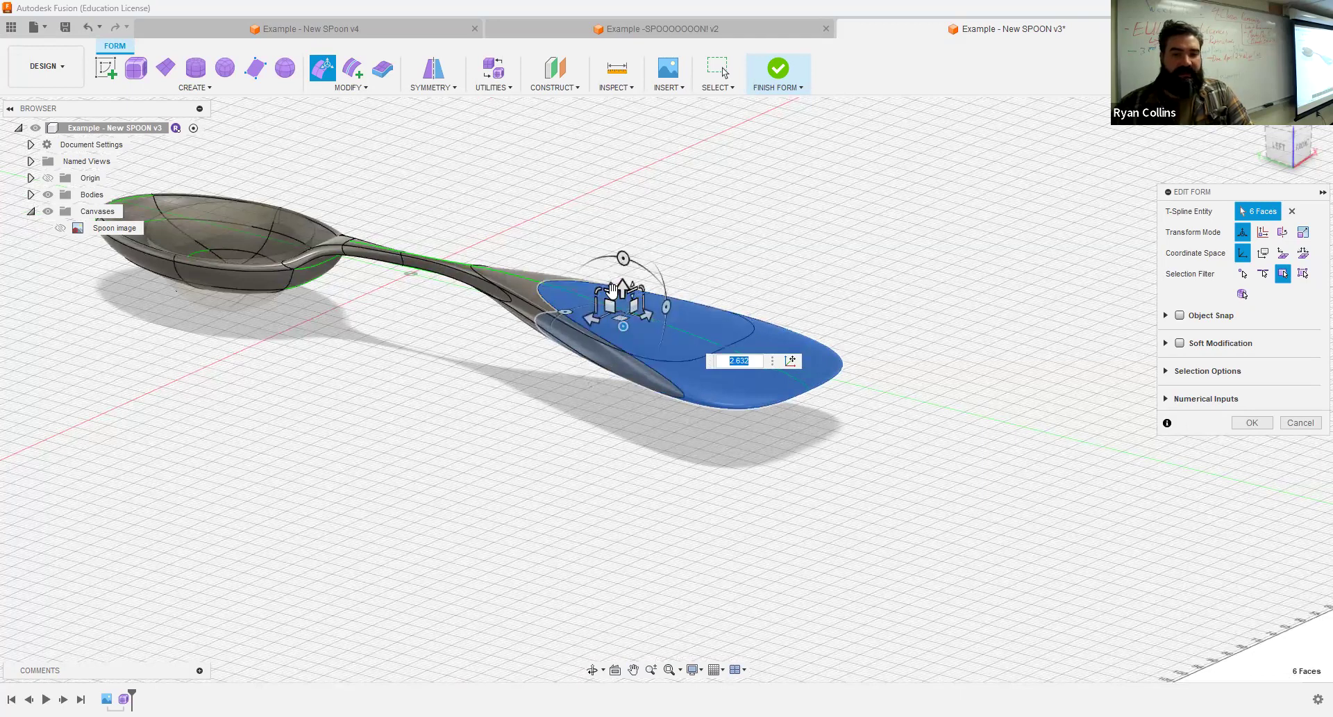
- Try rotating the handle-end faces by -5 degrees, undo that, scale them down uniformly by 0.414, and clear the selection
drag(612, 288, 628, 264)
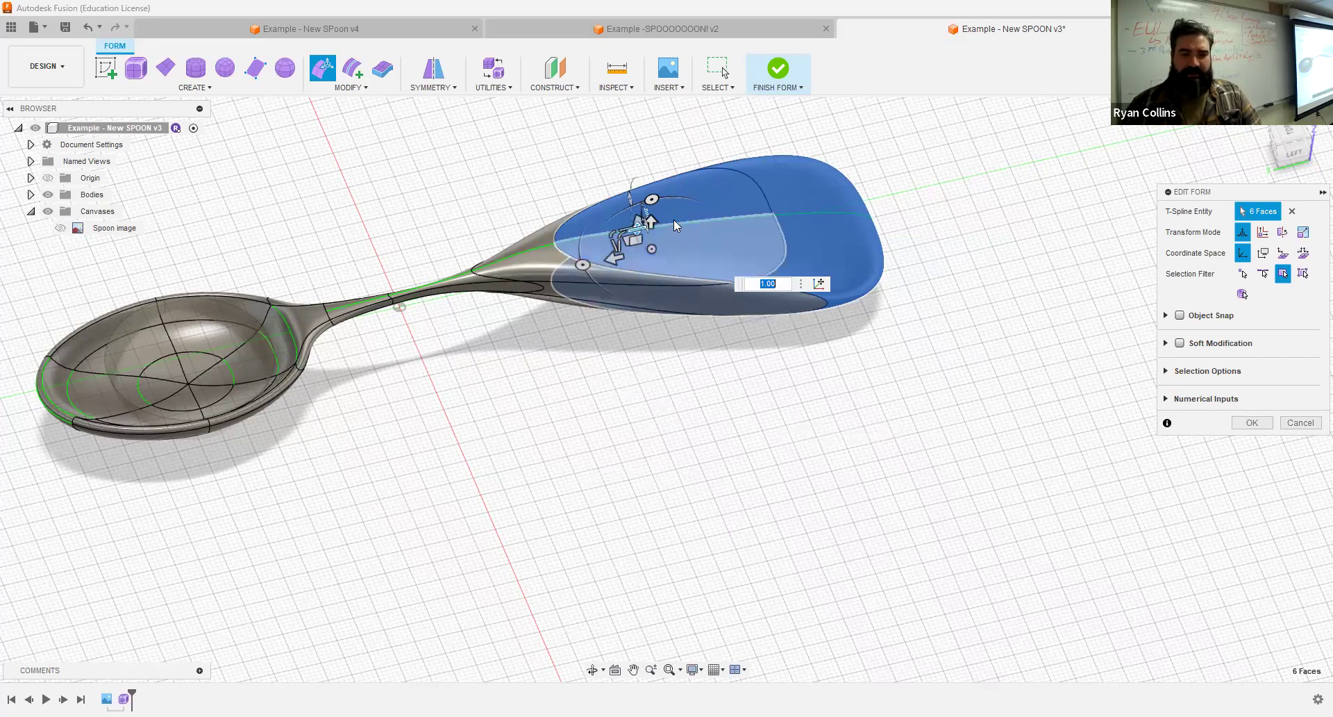
mouse_move(642, 200)
mouse_down()
mouse_move(632, 207)
mouse_move(670, 203)
mouse_move(640, 214)
mouse_move(659, 209)
mouse_up()
key(ctrl+z)
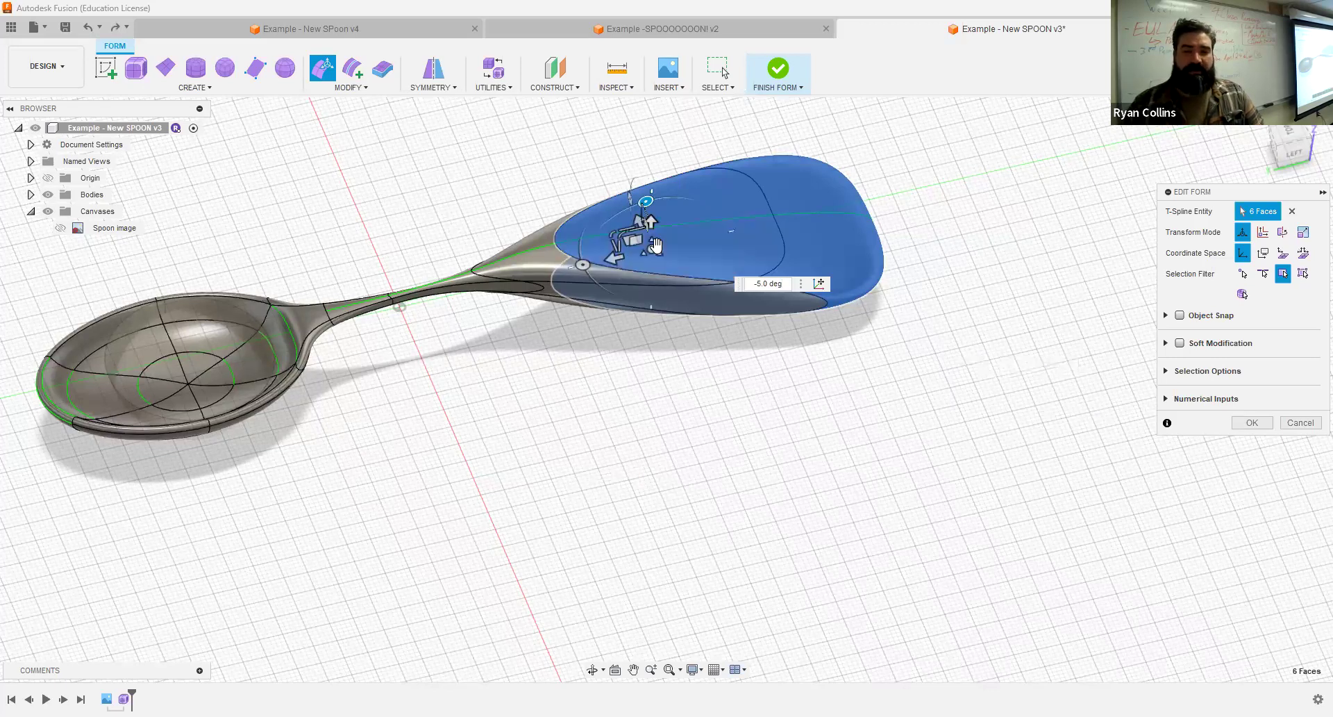
drag(652, 249, 692, 264)
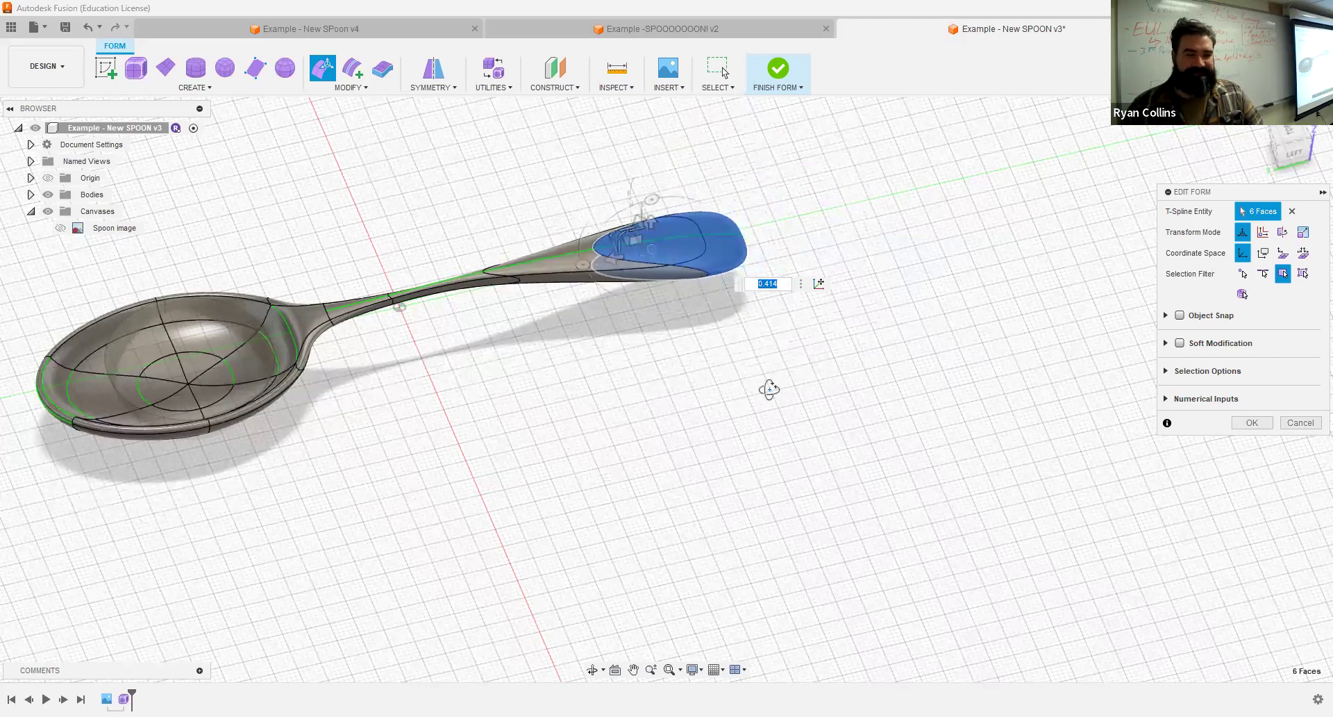
shift+middle_drag(421, 297, 437, 292)
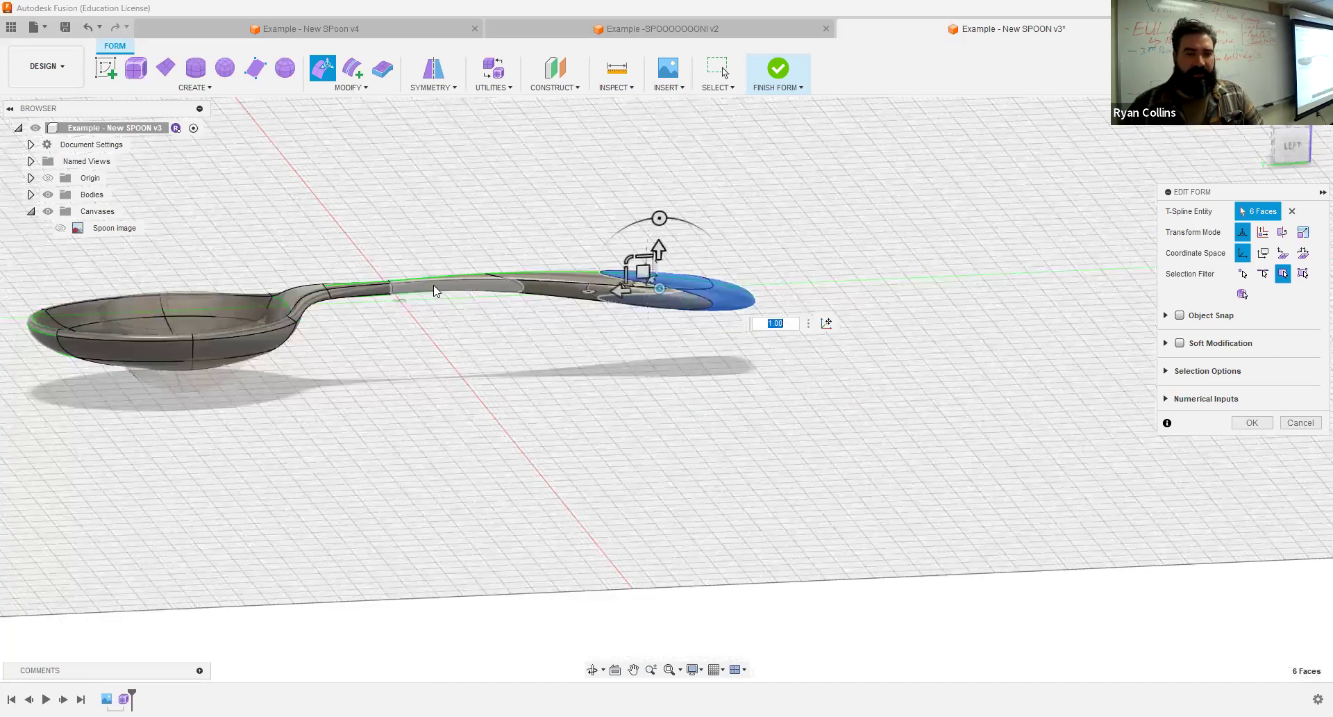
shift+middle_drag(833, 251, 721, 368)
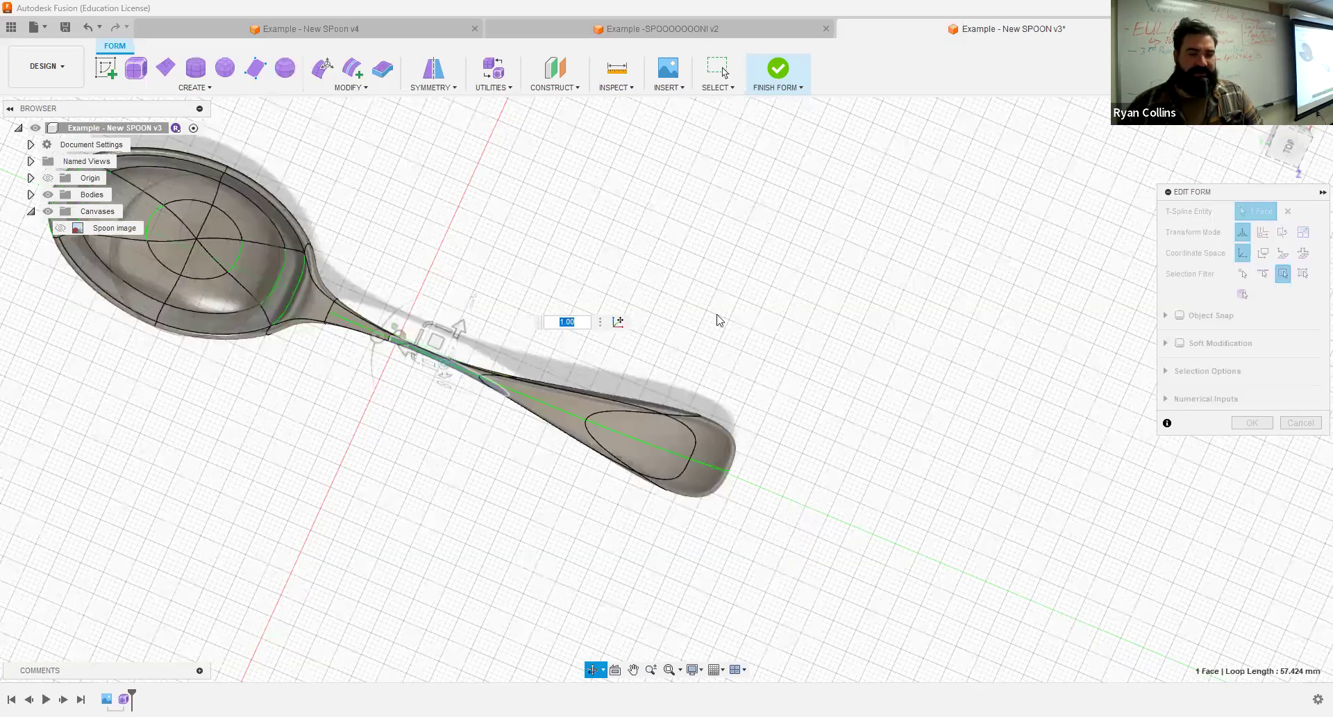
shift+middle_drag(620, 372, 703, 423)
click(578, 350)
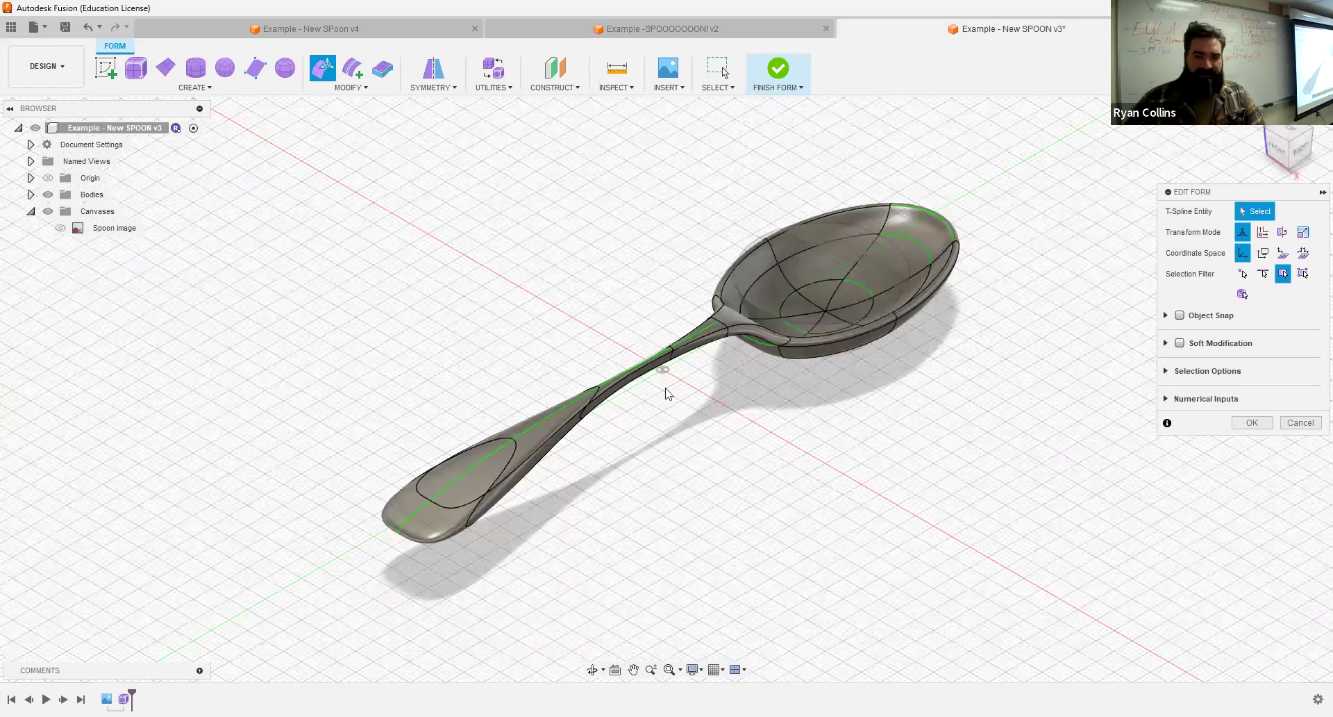
- Move the handle's side face beside the bowl outward by 1 mm, pull it out to 11 mm, adjust it in plane, and accept the edit
scroll(722, 378, up, 3)
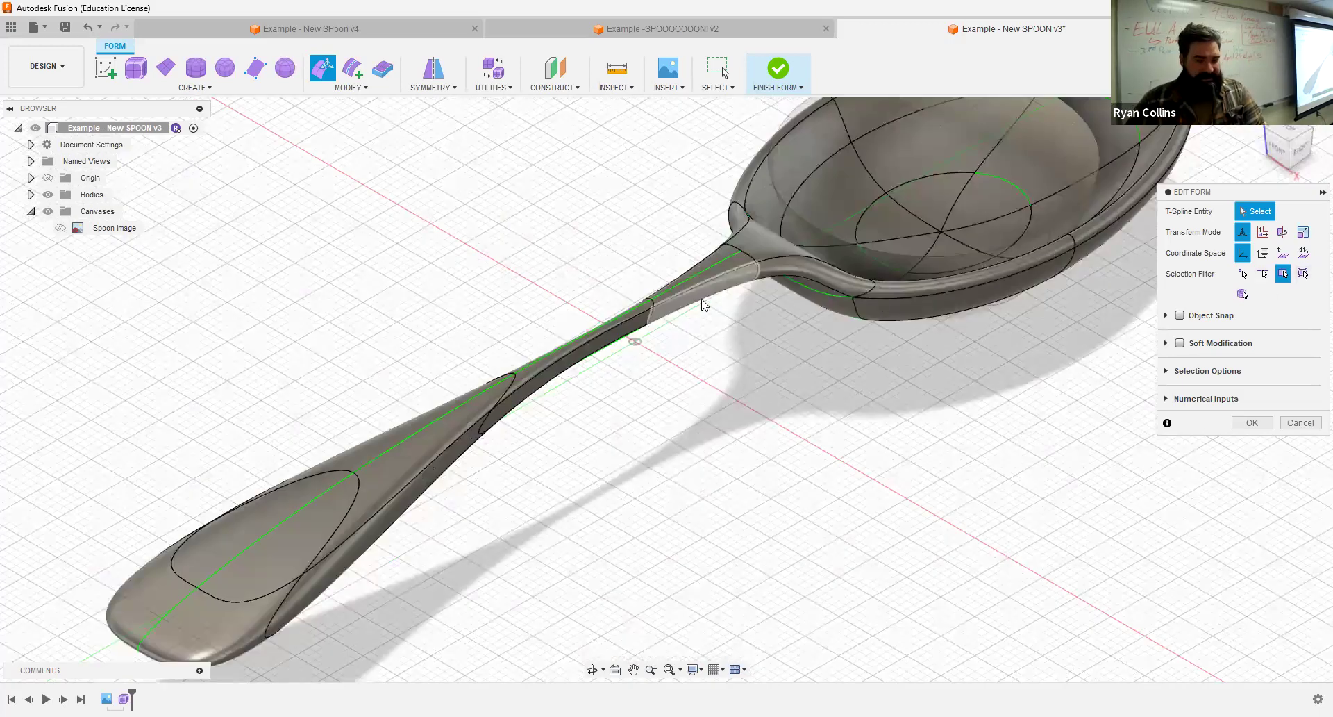
click(718, 300)
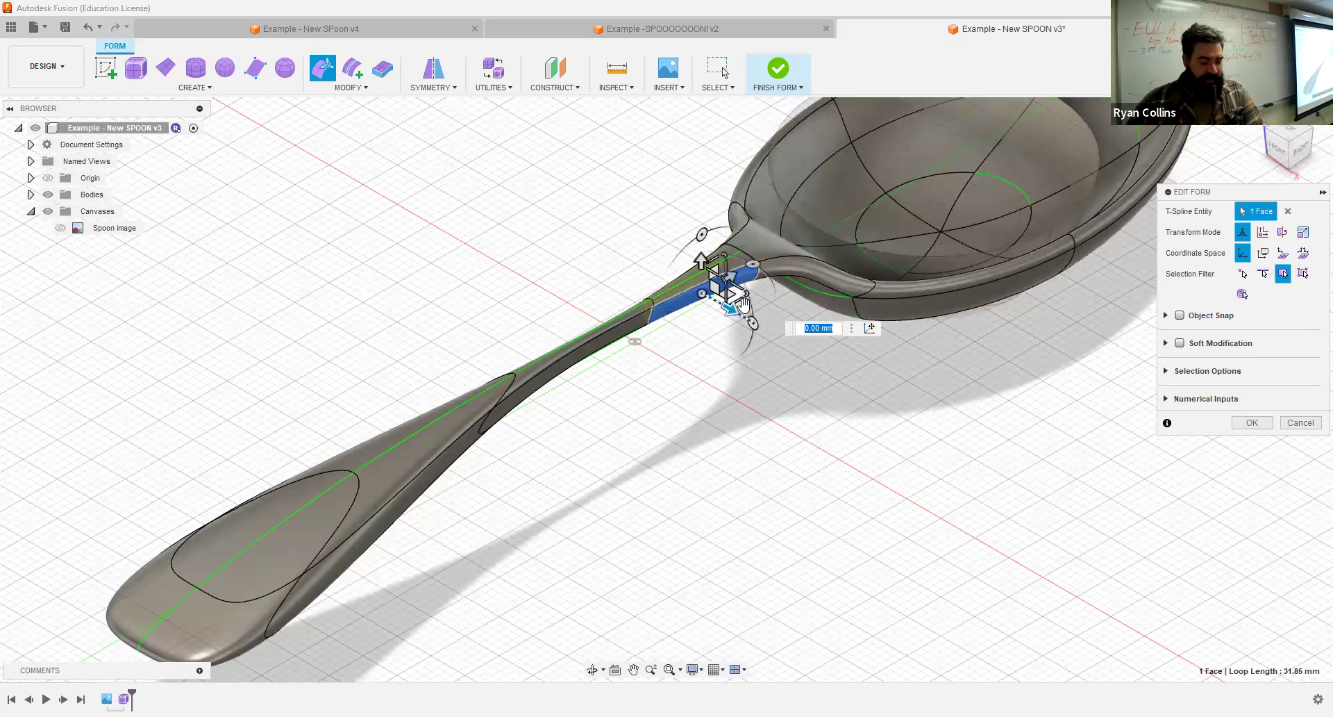
text(1)
key(Return)
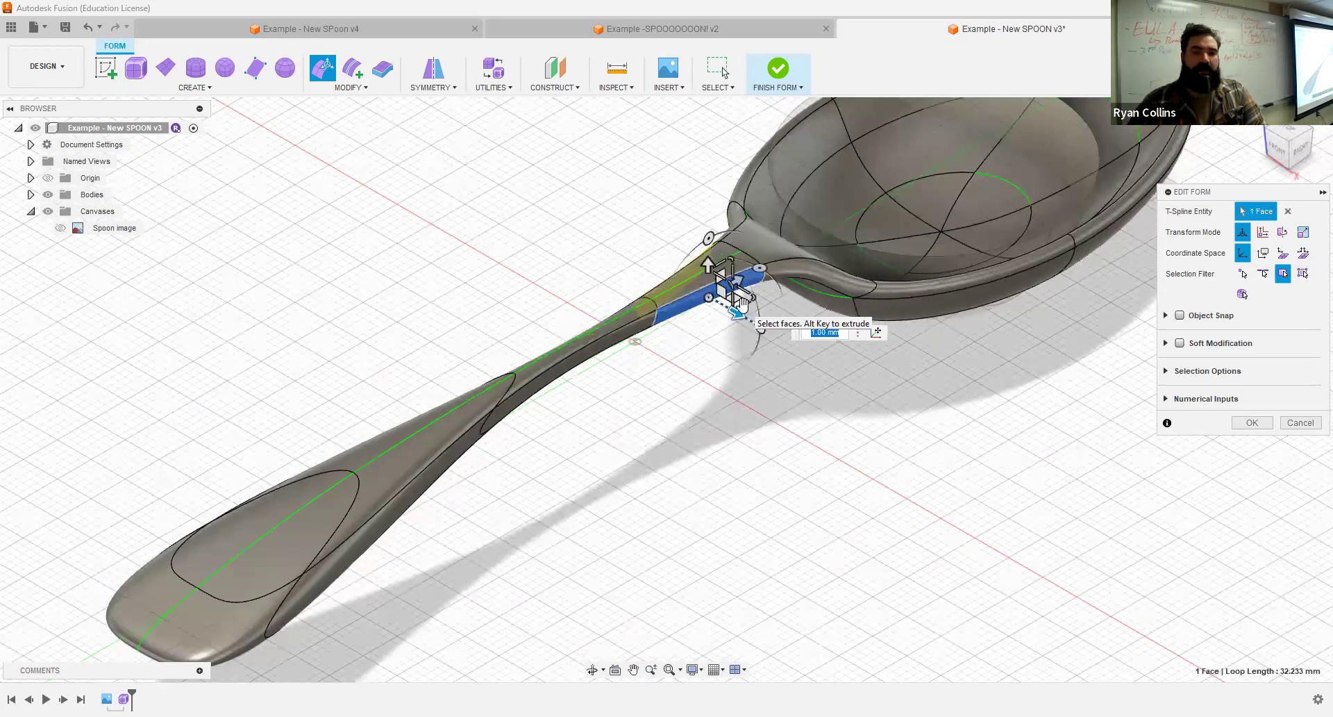
drag(739, 317, 788, 400)
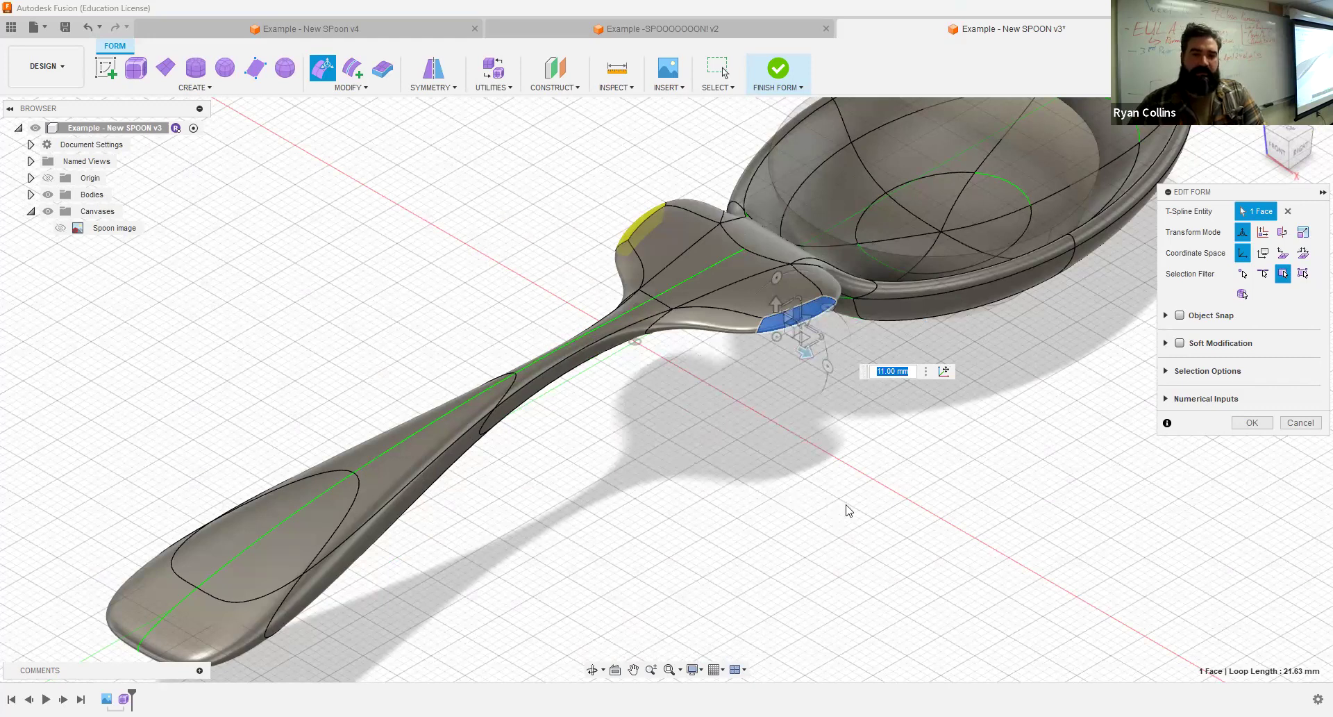
scroll(862, 517, down, 4)
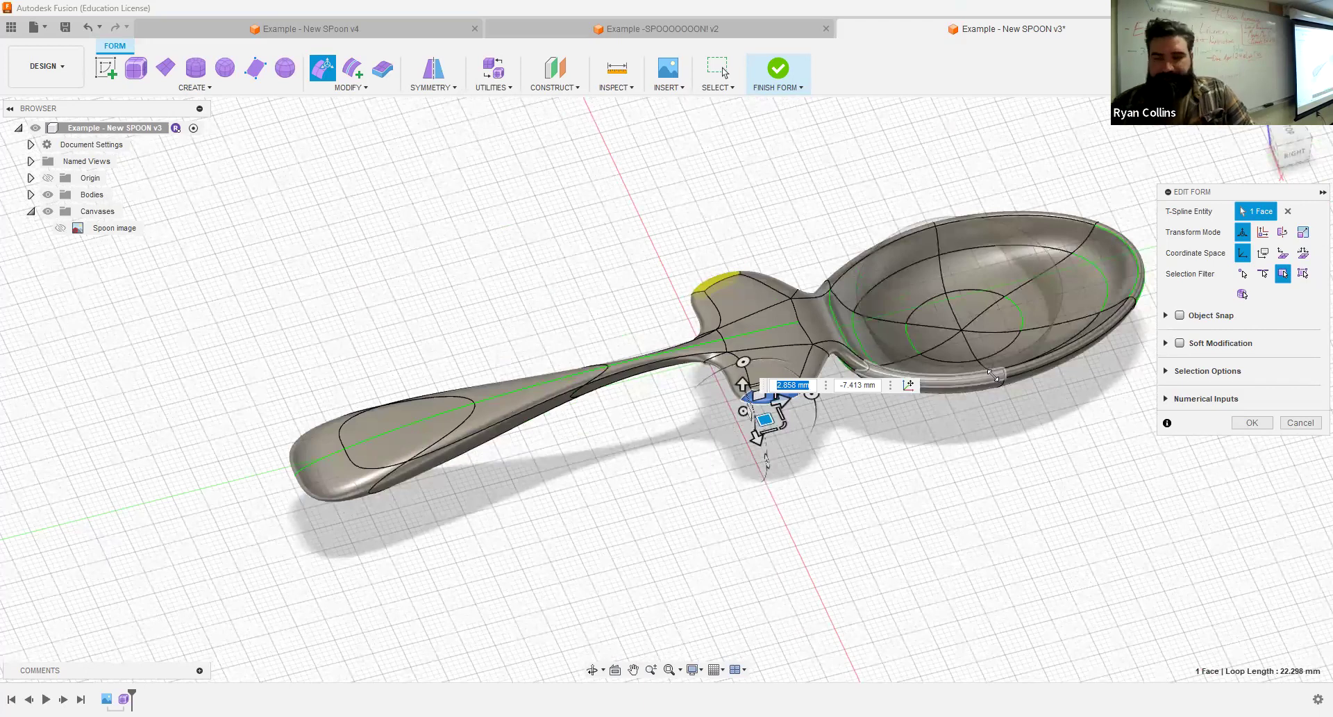
click(1256, 421)
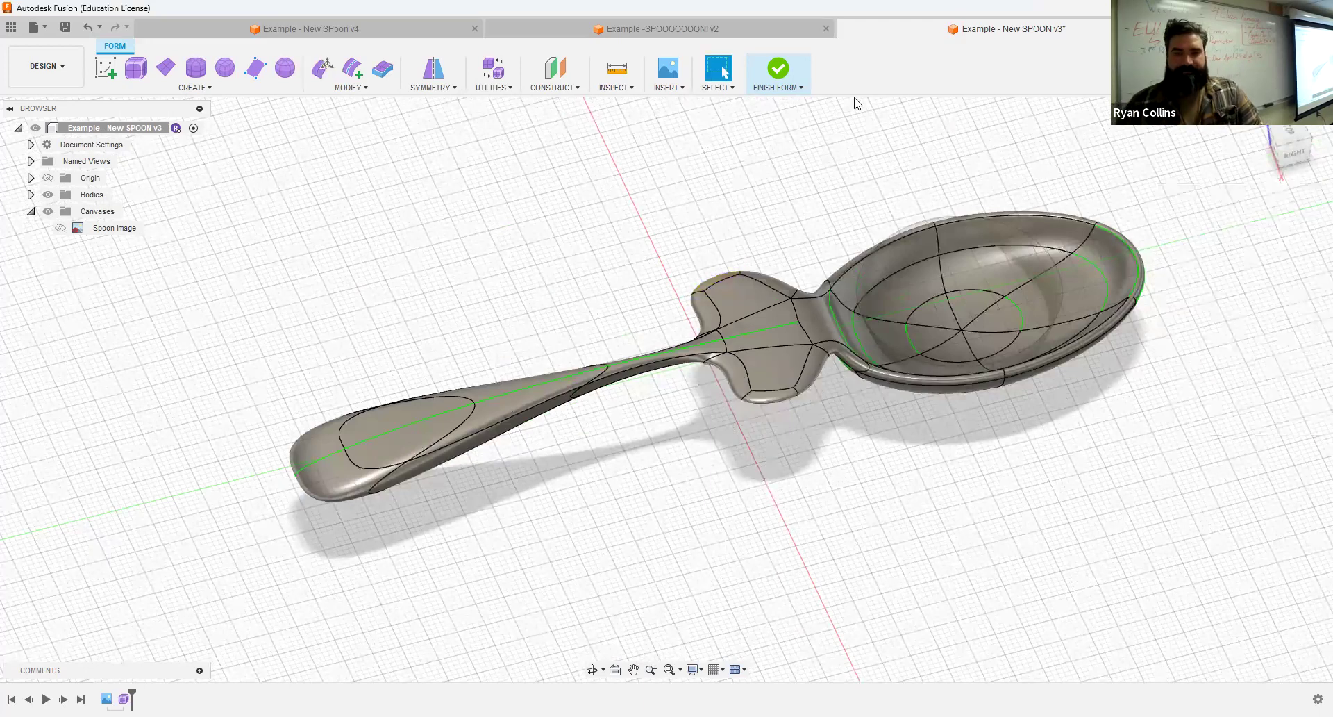
- Finish the form, return to the home view, and save the design with the version description "Flyin Spoon"
click(777, 69)
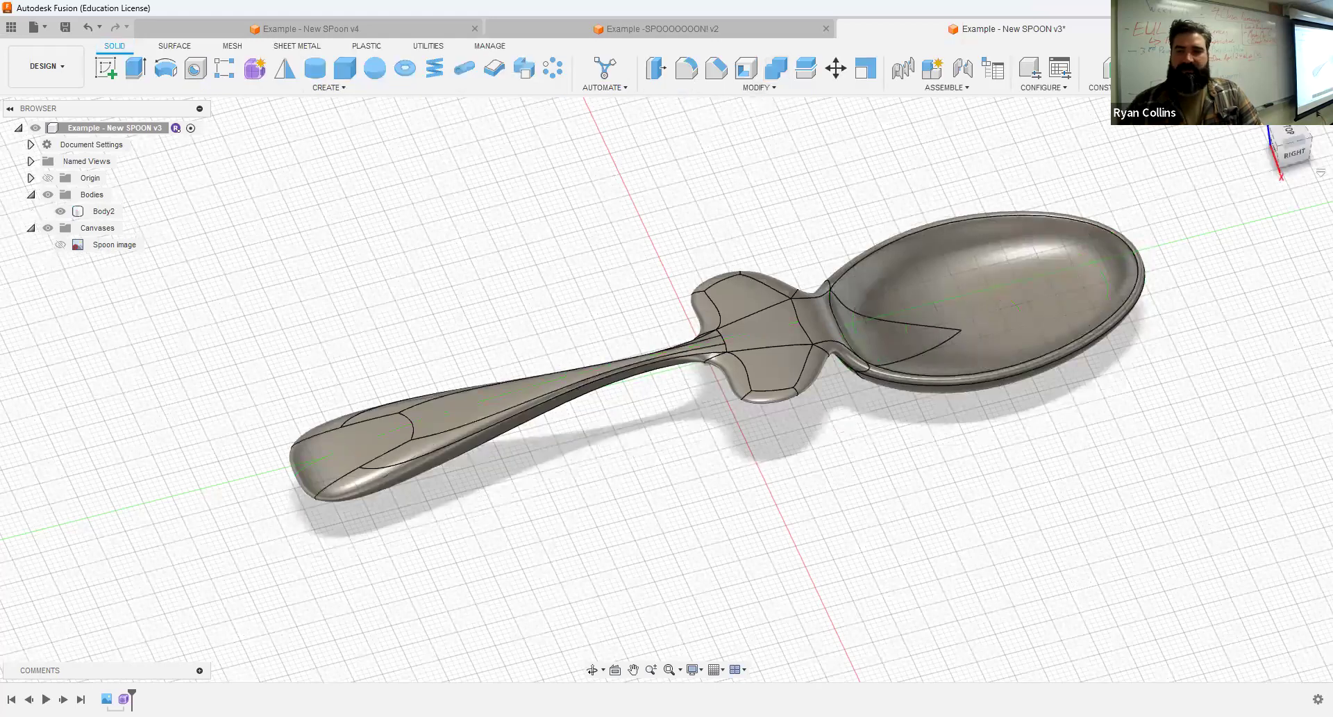
click(1261, 117)
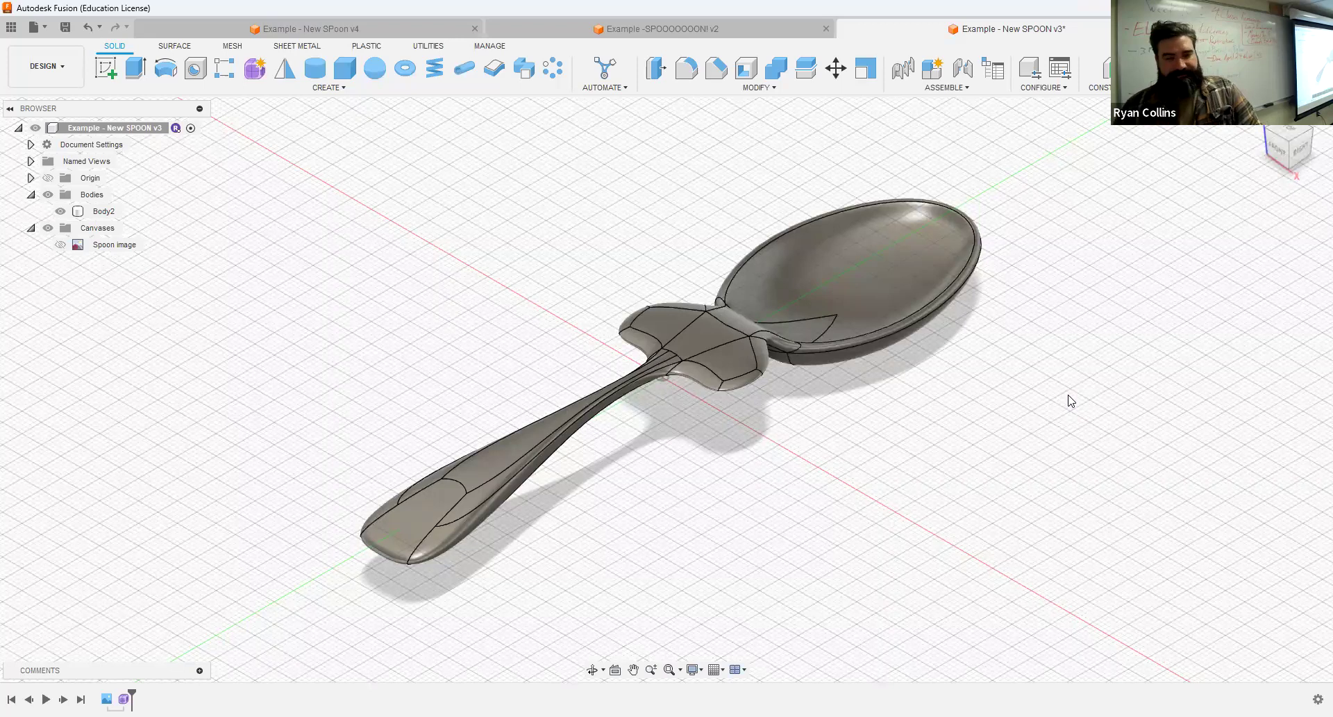
key(ctrl+s)
text(F)
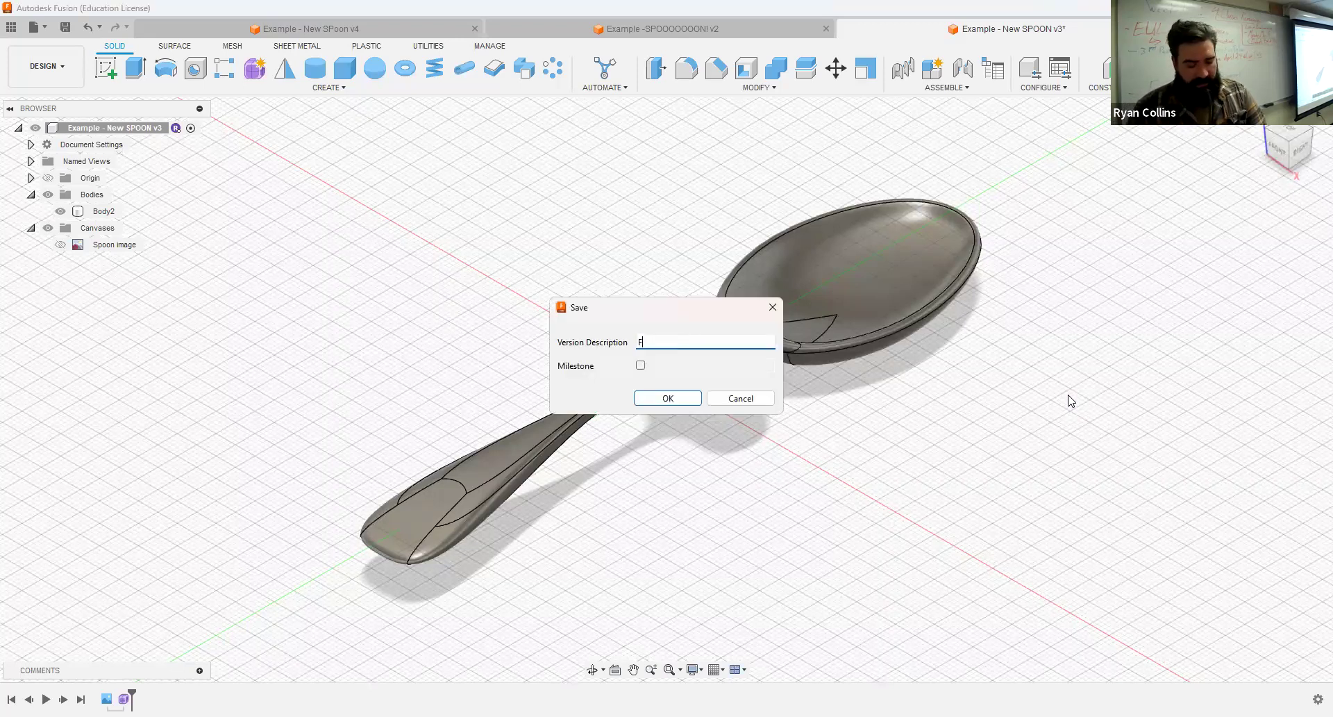
text(lyin Spoon)
key(Return)
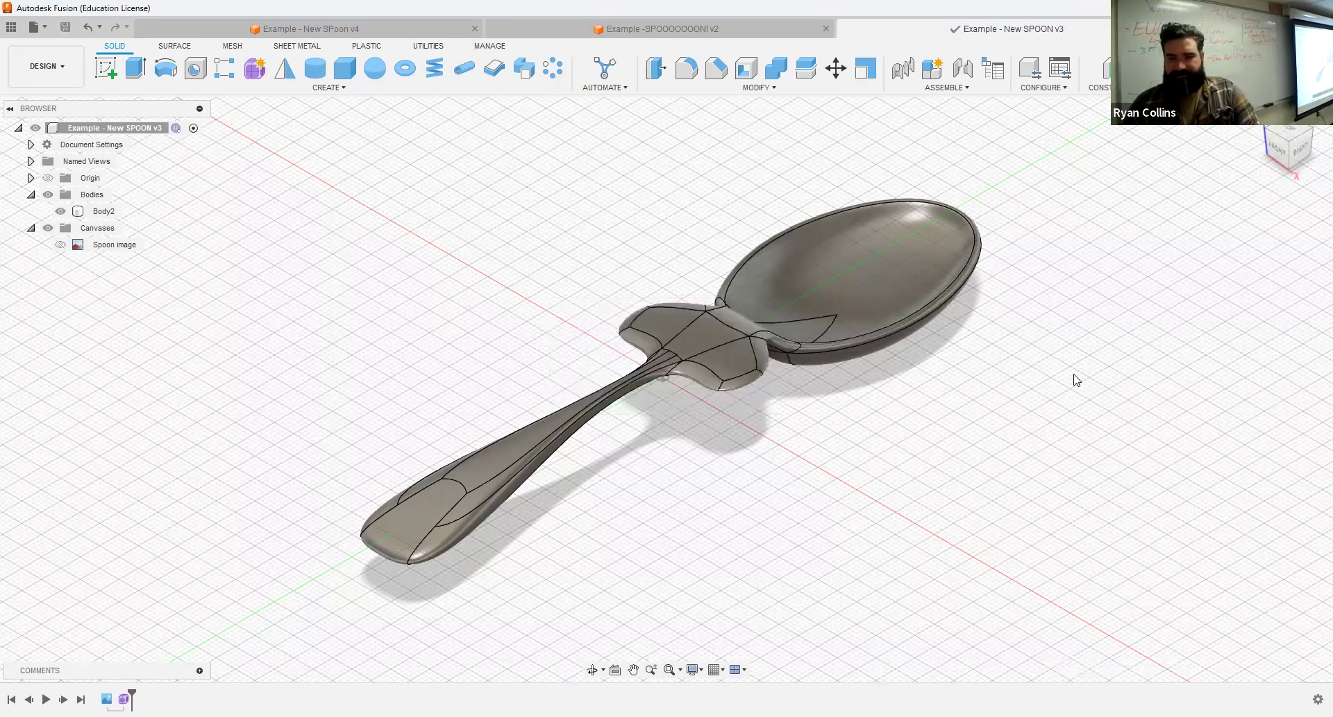
- Apply the Mahogany - Semigloss wood appearance to the whole spoon body
key(a)
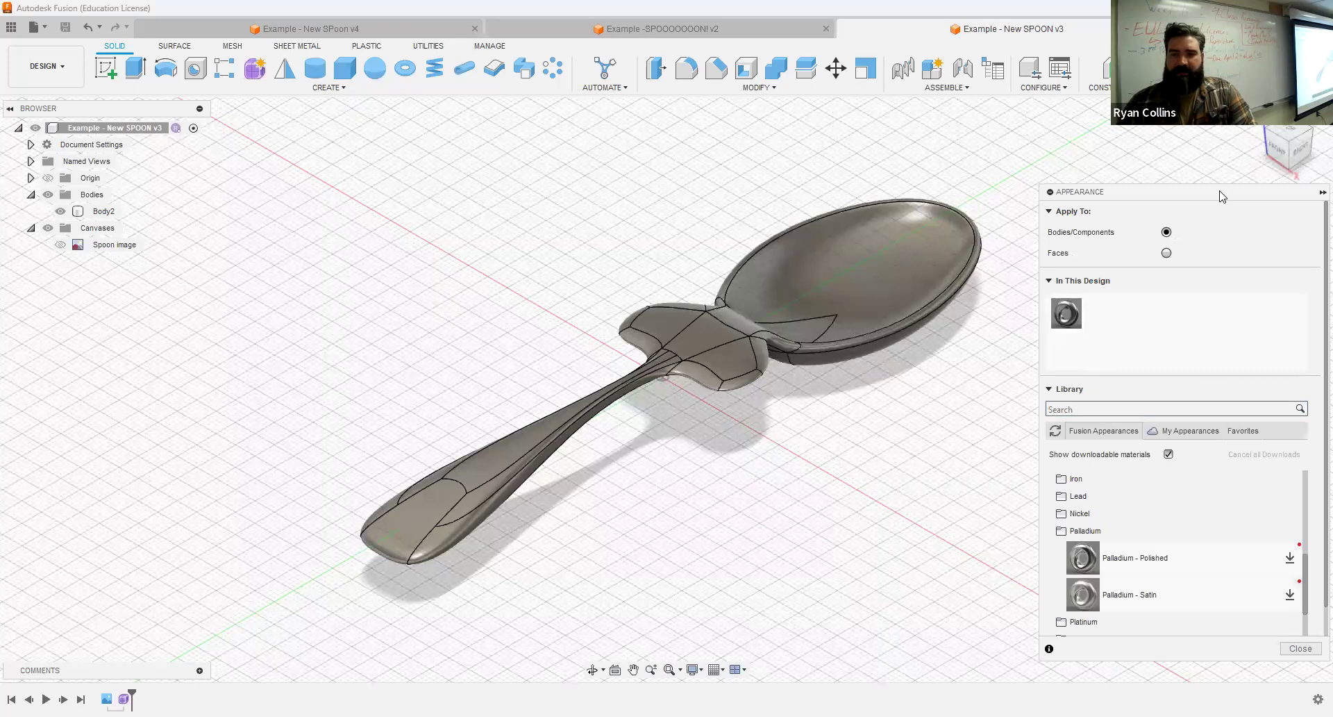
click(968, 433)
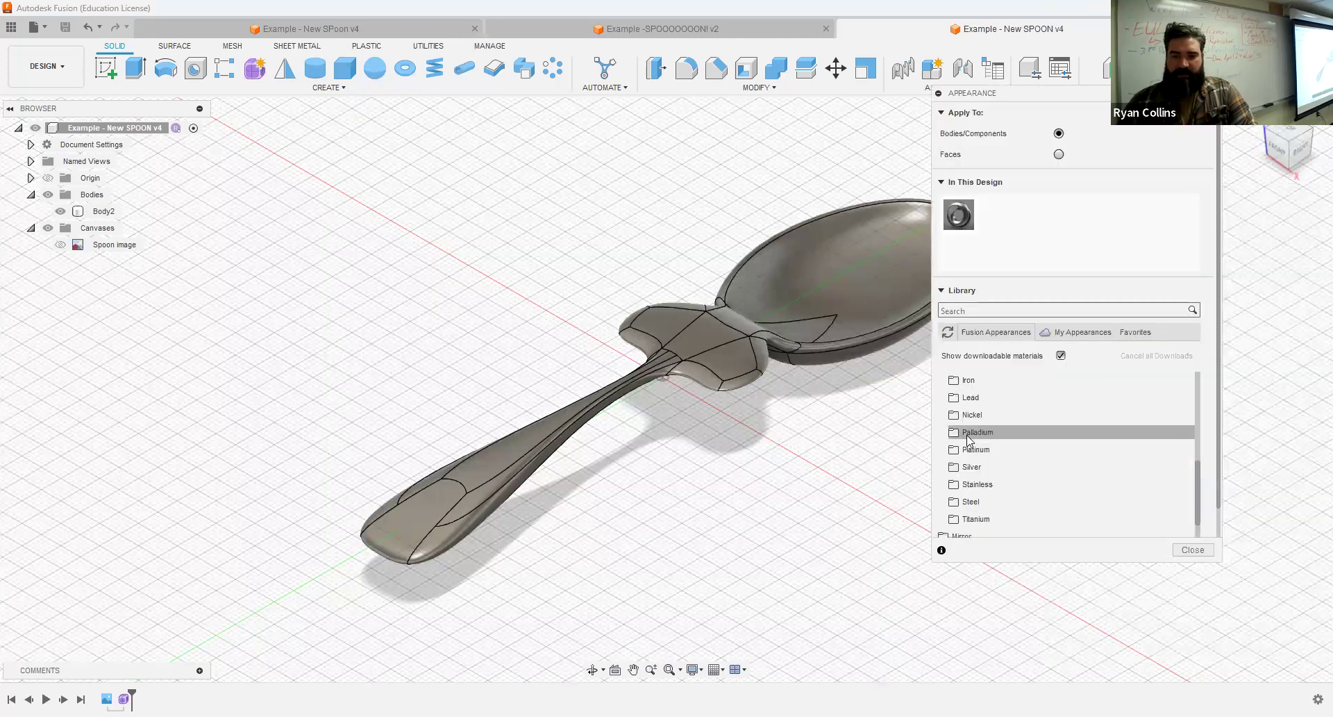
scroll(969, 439, down, 5)
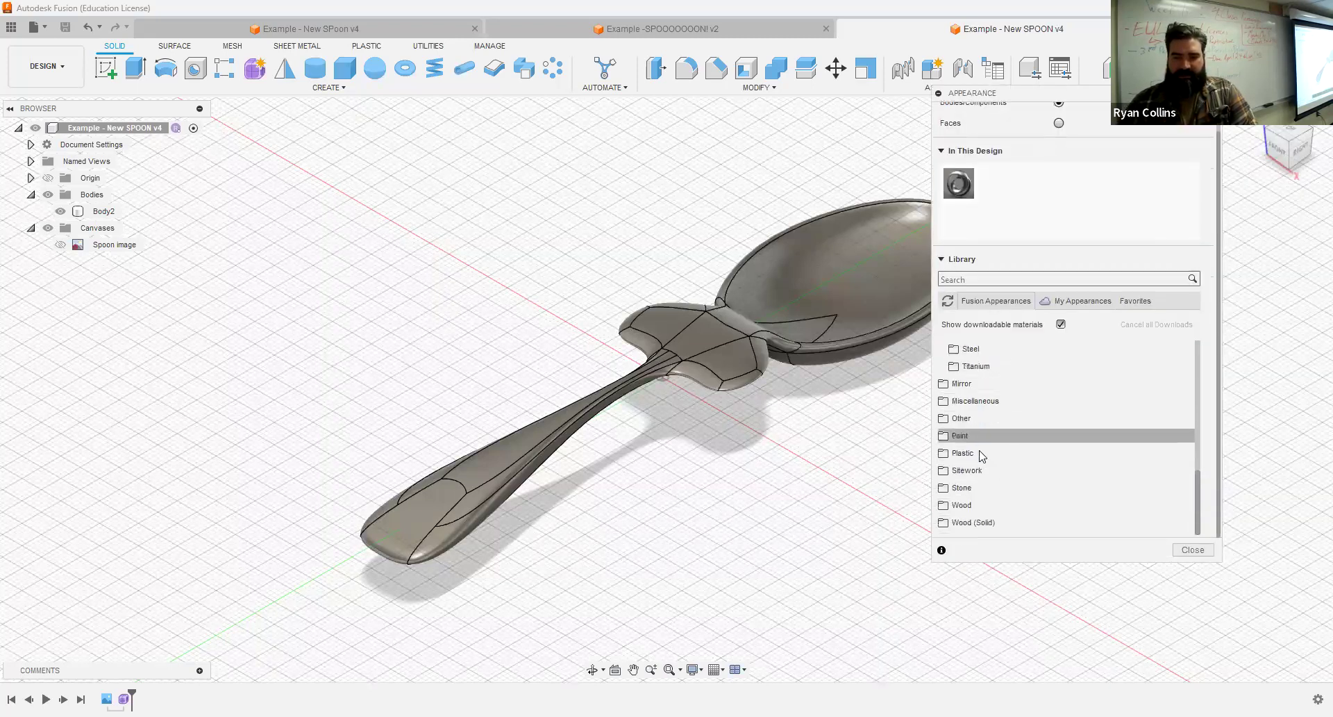
click(975, 504)
scroll(1042, 486, down, 5)
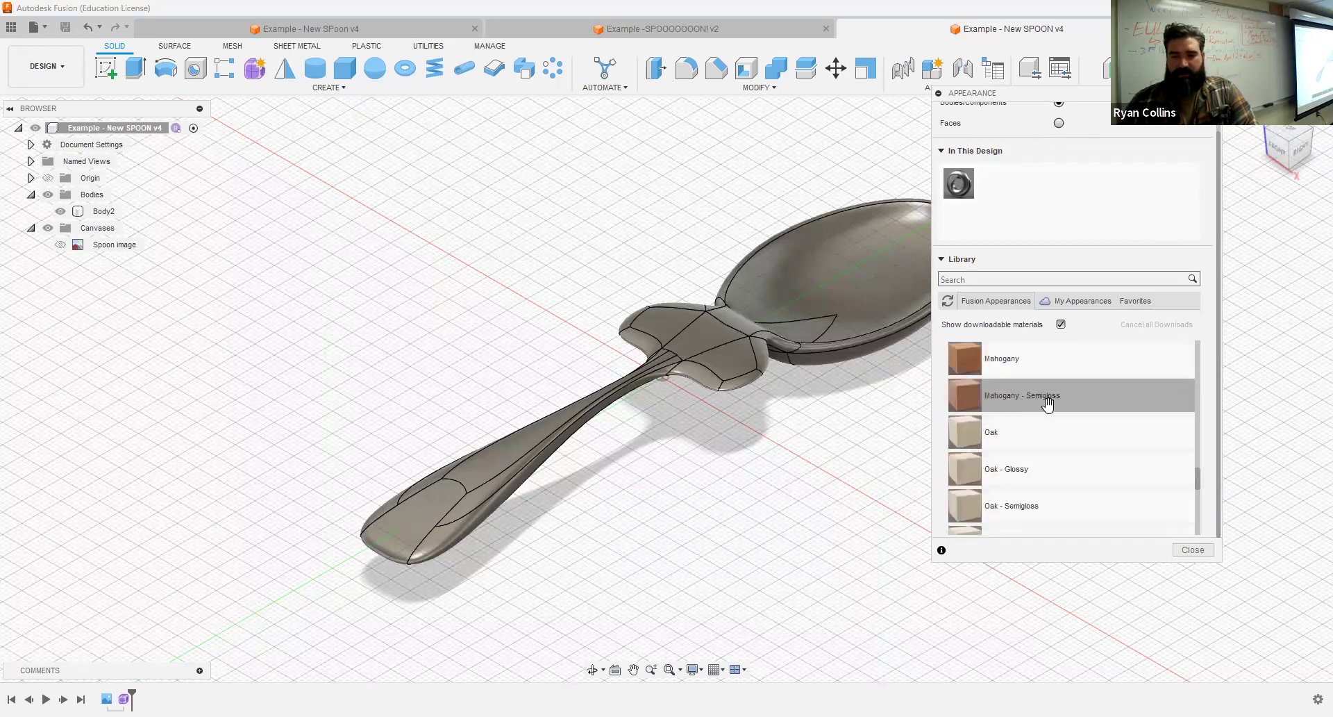
drag(999, 397, 865, 284)
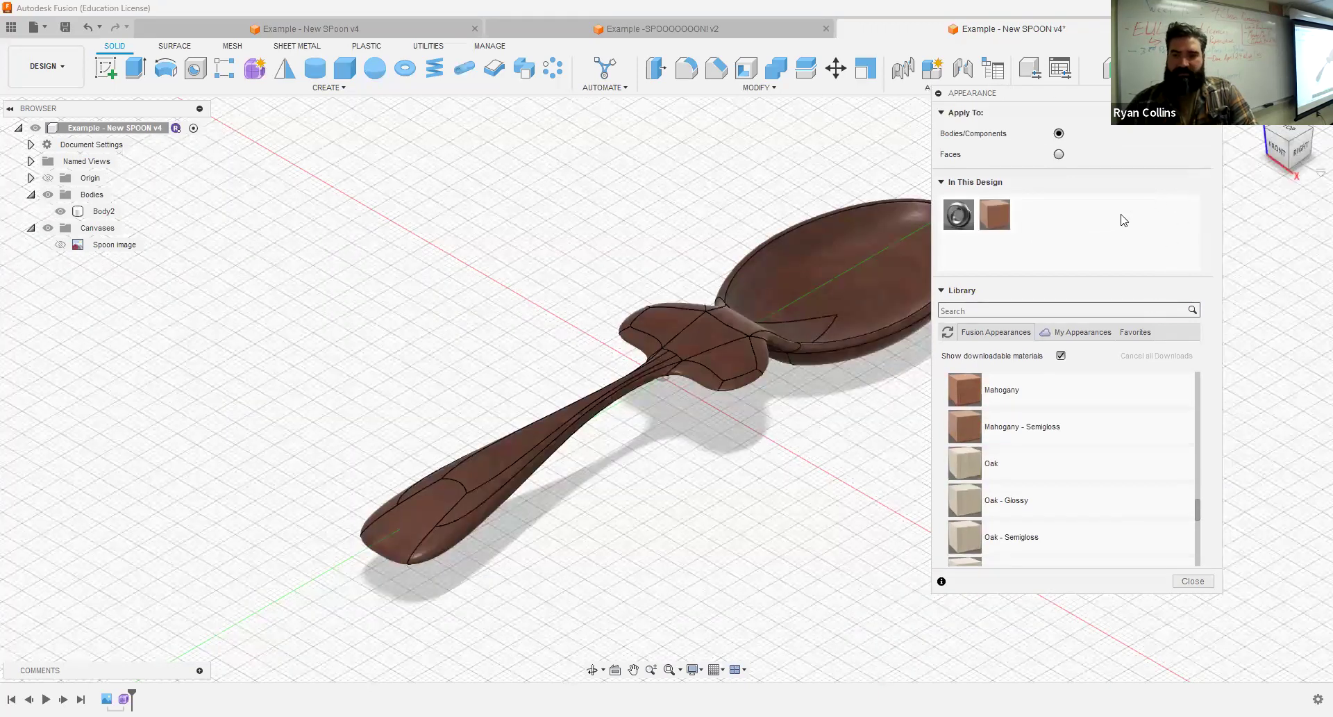
click(1040, 625)
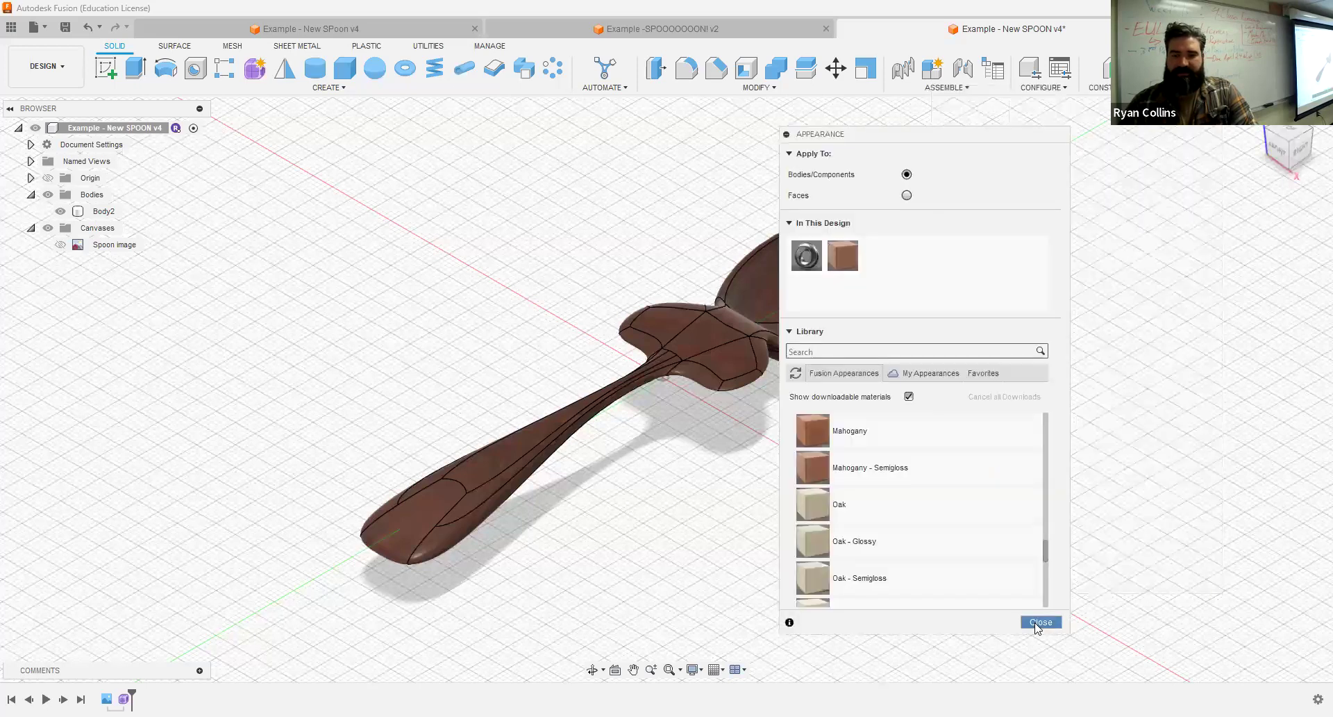
- Save the design with the version description "Wood sppon"
shift+middle_drag(753, 544, 871, 589)
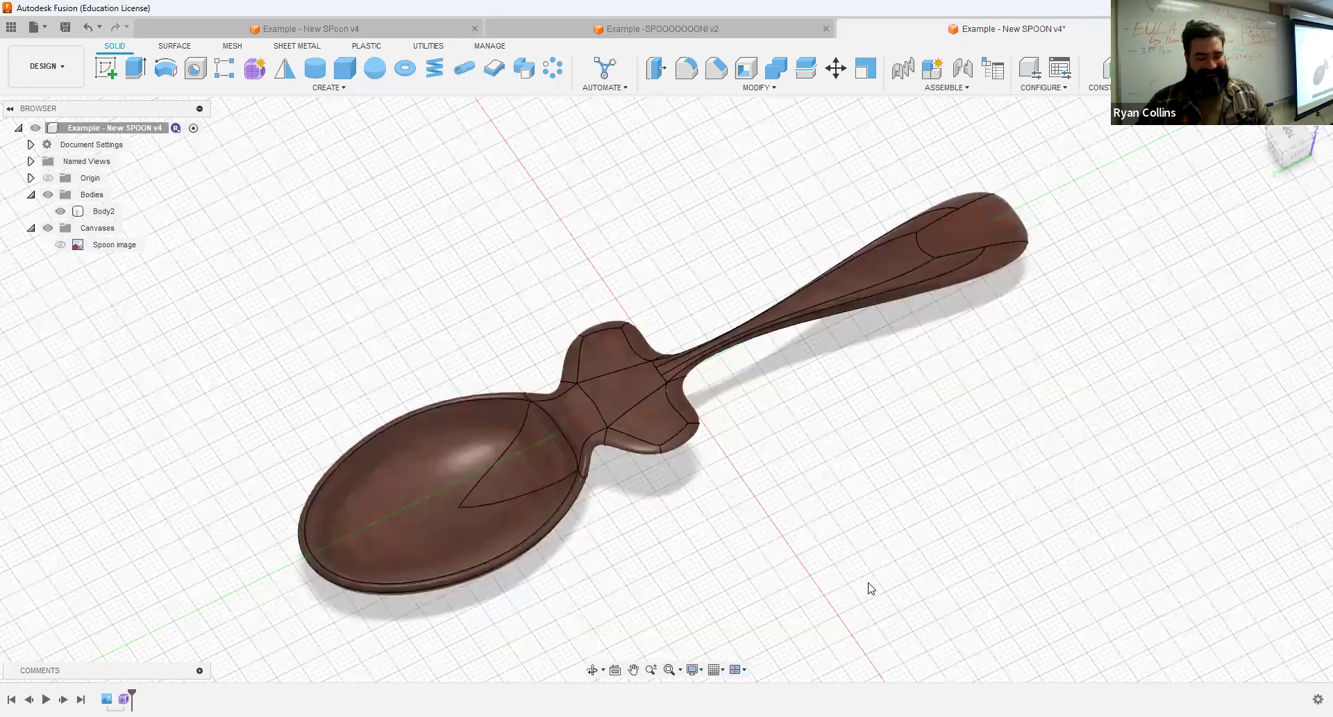
key(ctrl+s)
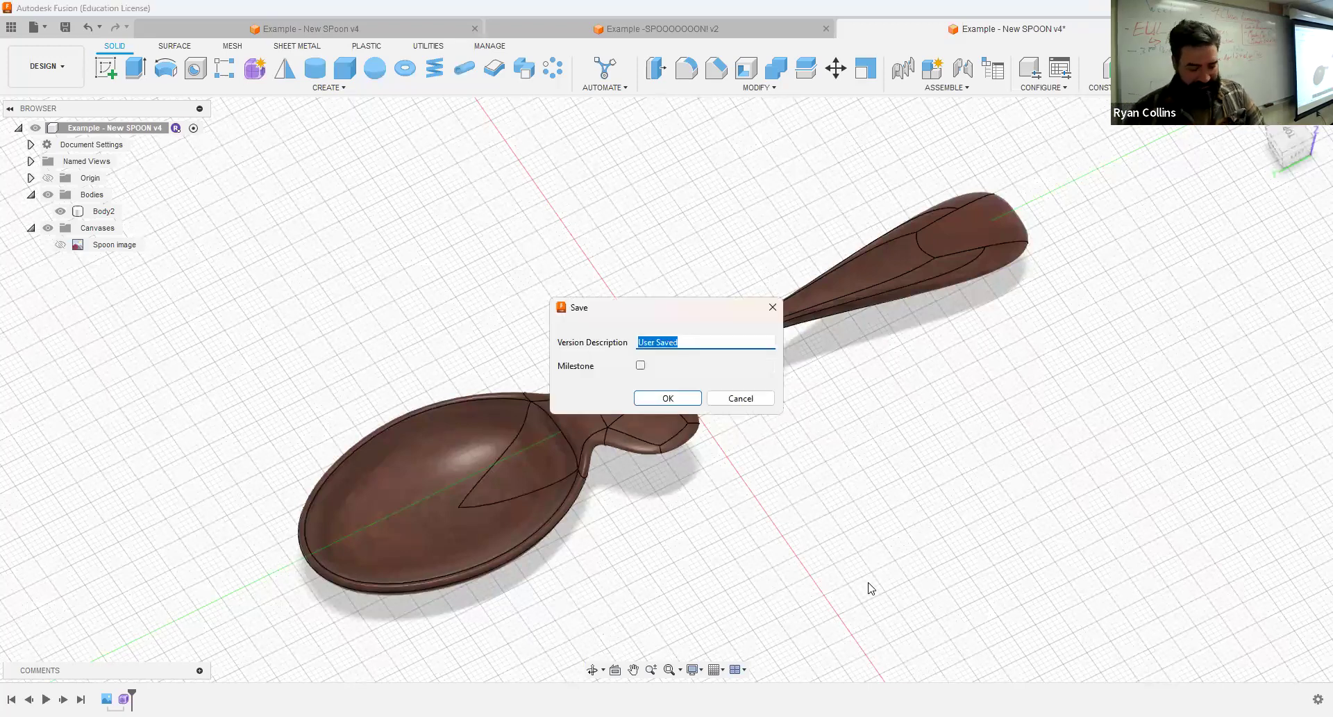
text(Wood sppon)
key(Return)
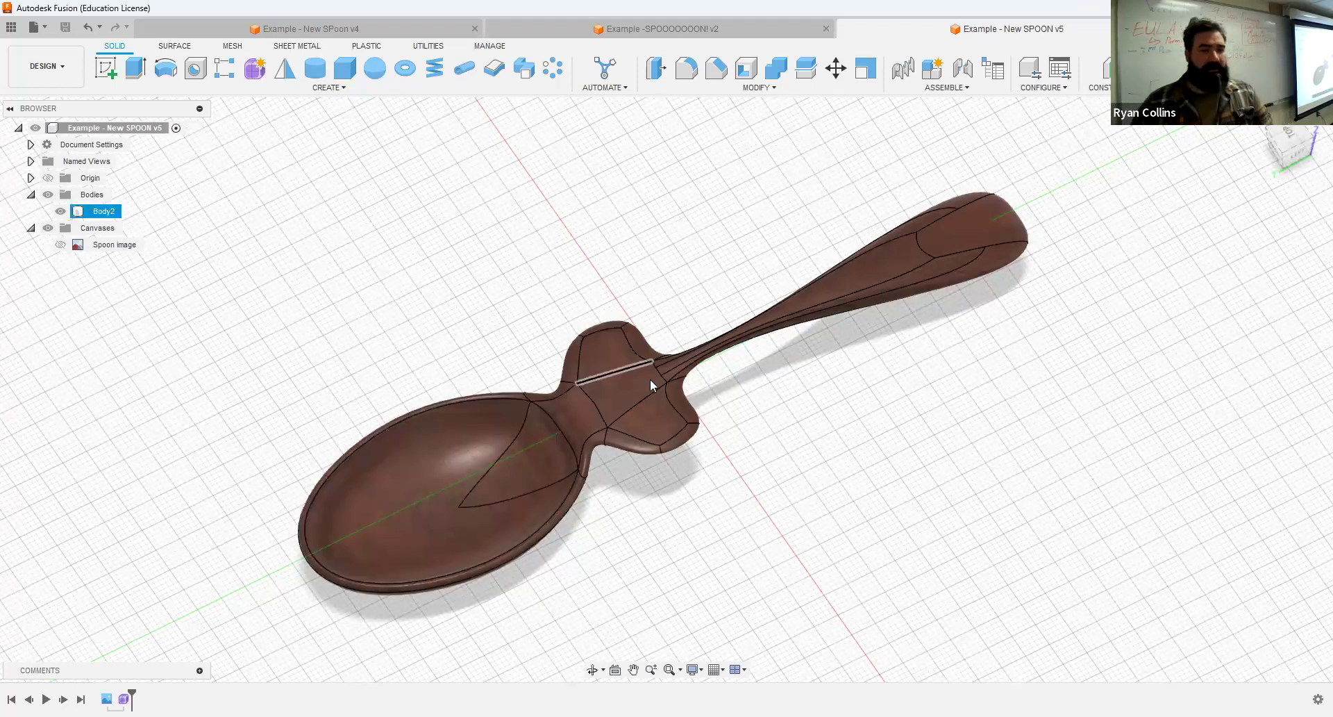
- Rename the spoon's solid body as Spoon
double_click(102, 212)
text(Spoo)
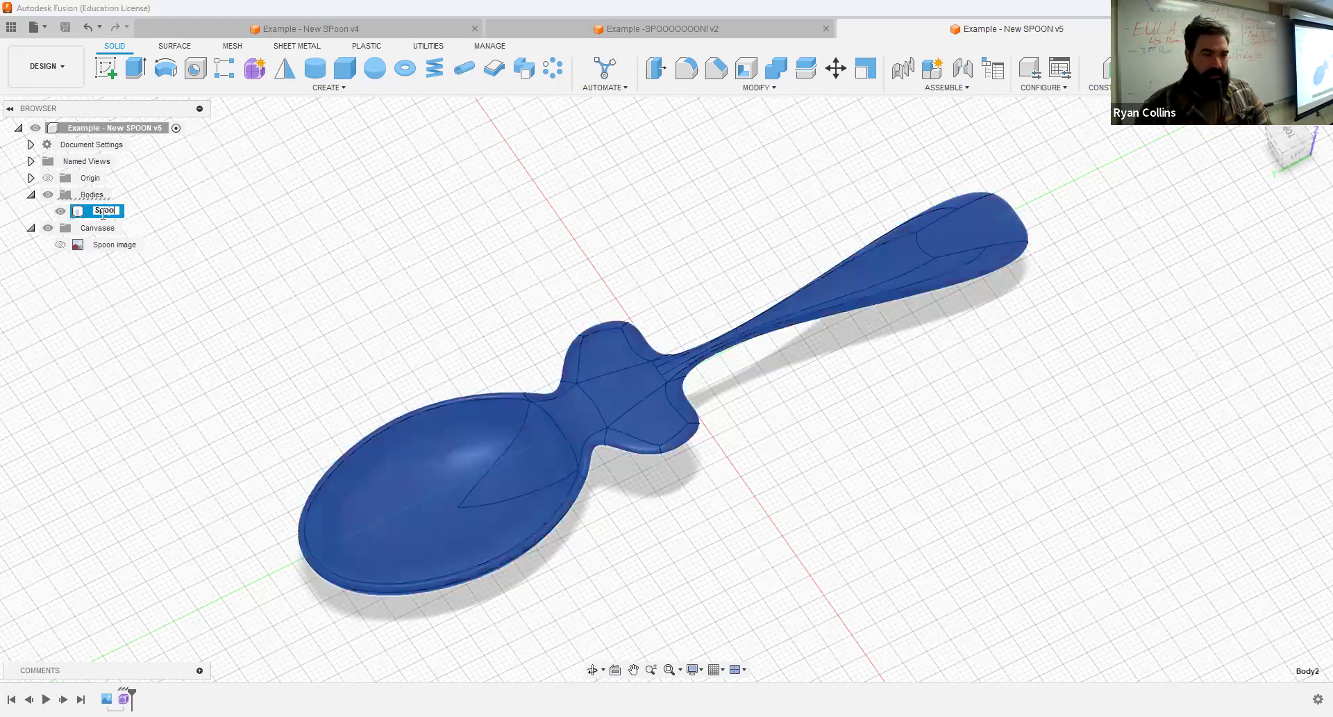
text(n)
key(Return)
click(253, 187)
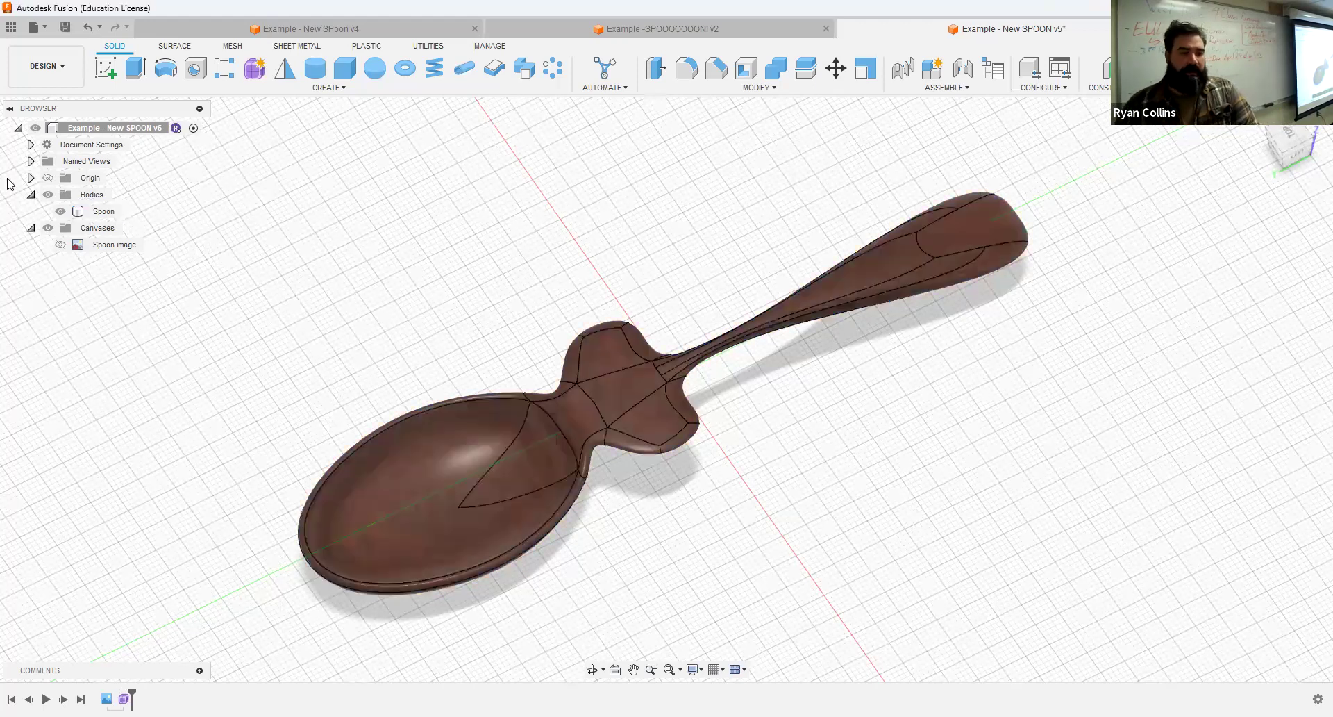
- Duplicate the Spoon body and move the copy 61 mm along X, placing it beside the original
click(97, 214)
key(ctrl+c)
key(ctrl+v)
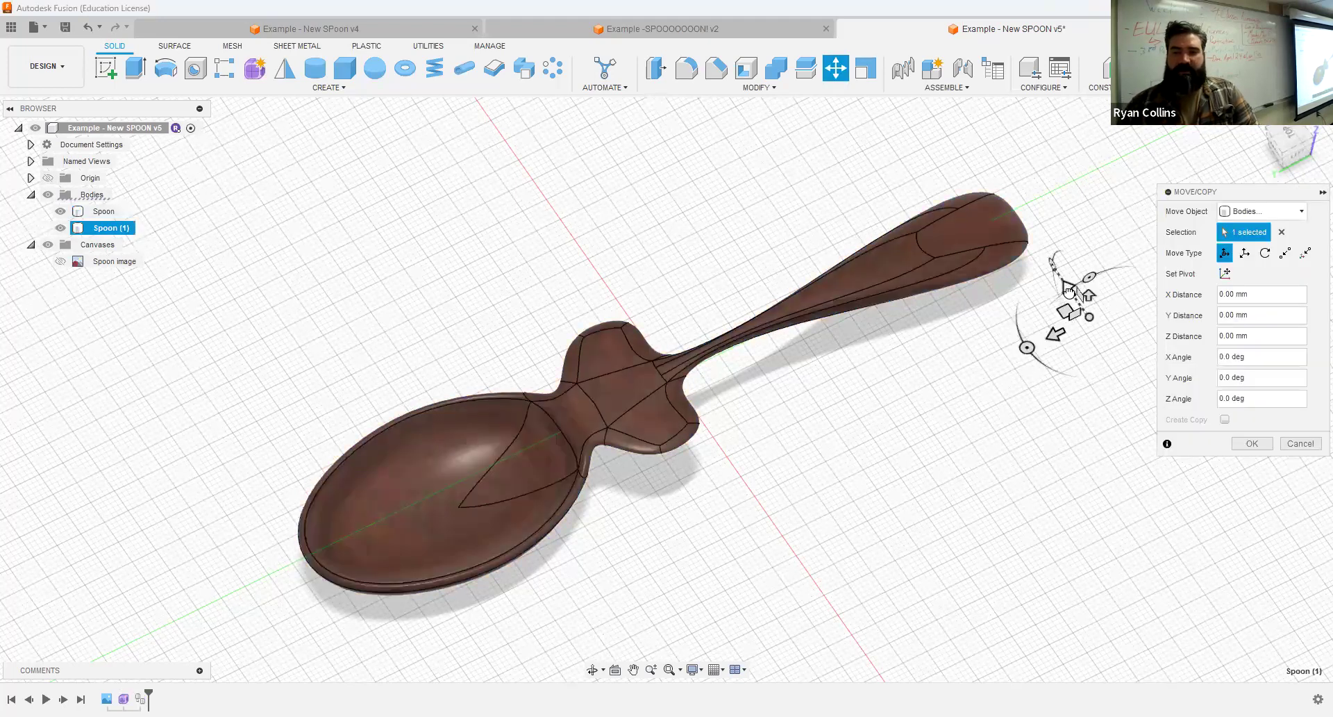
drag(890, 165, 823, 140)
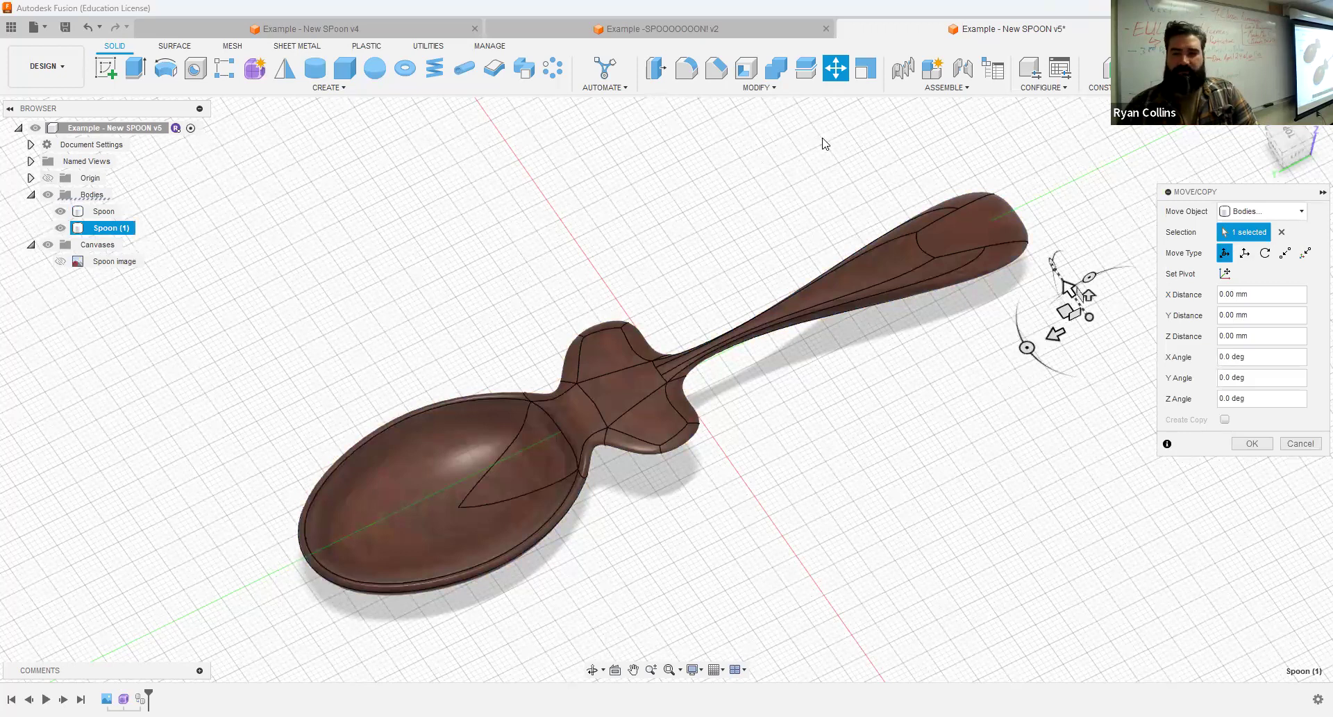
scroll(492, 335, down, 3)
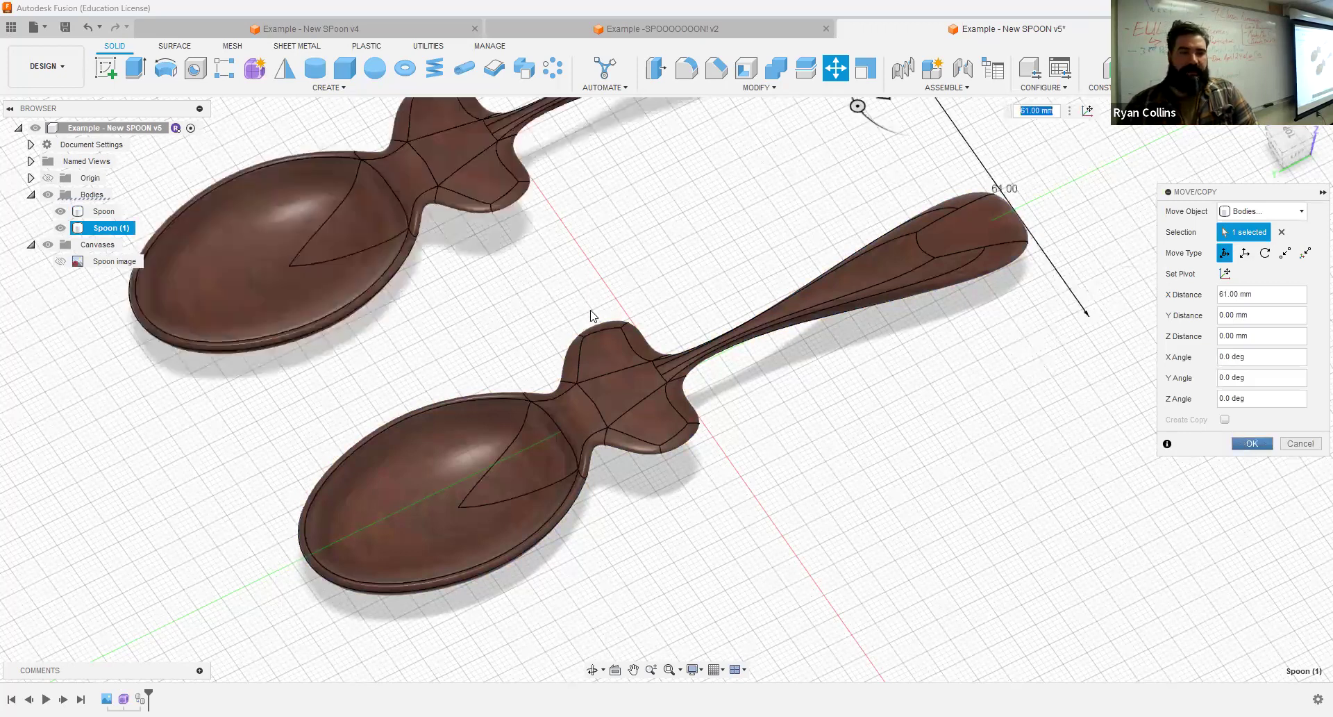
shift+middle_drag(655, 285, 262, 211)
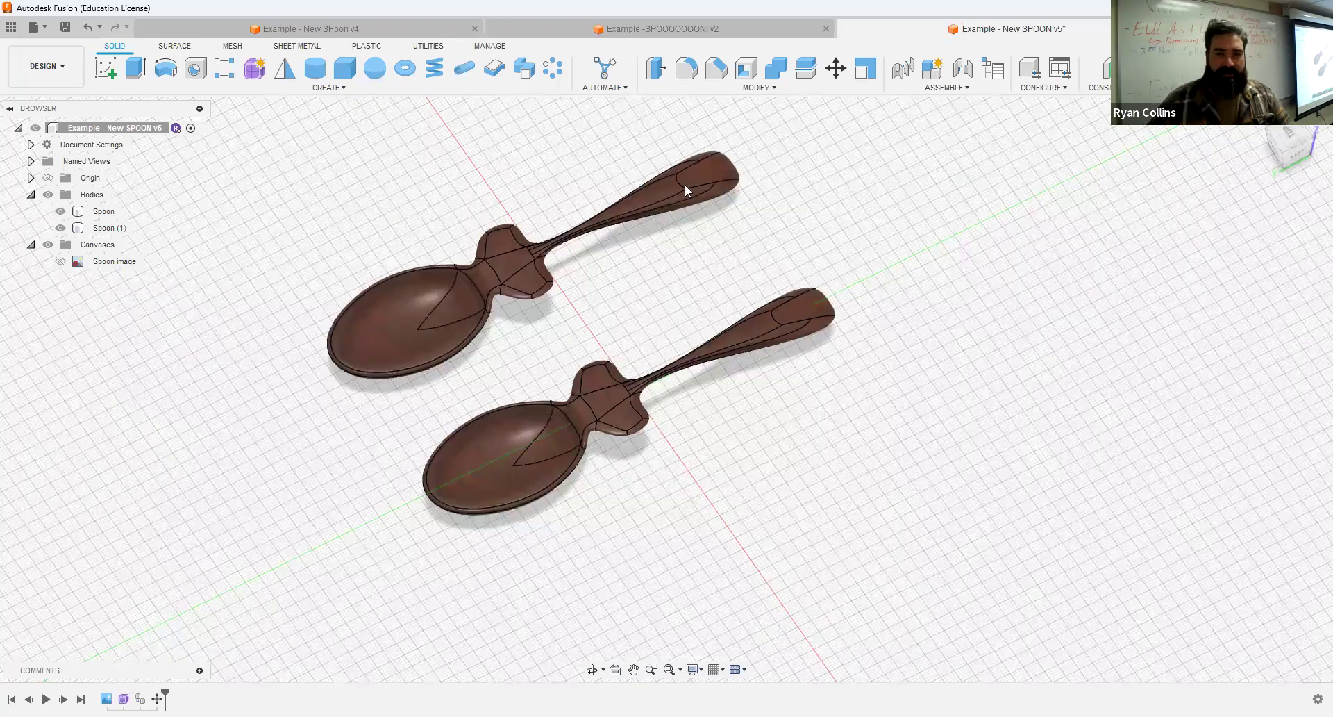
click(478, 455)
click(596, 336)
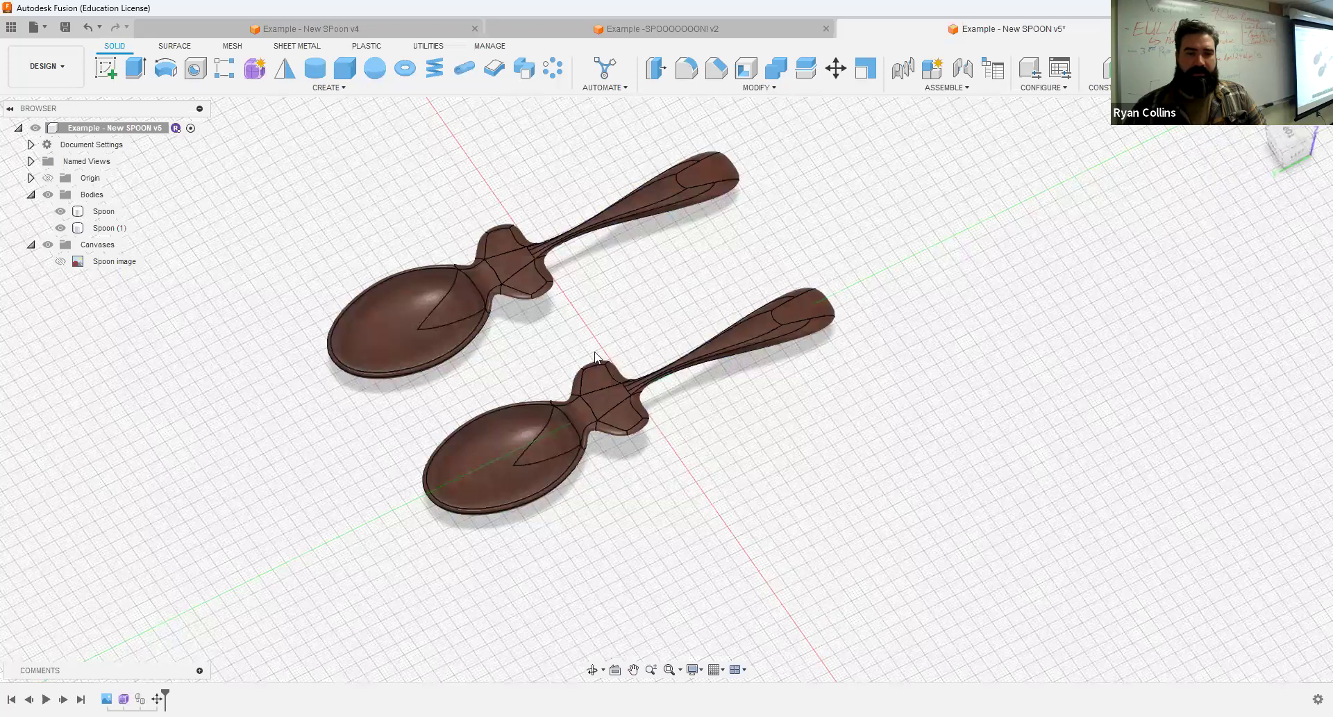
click(571, 412)
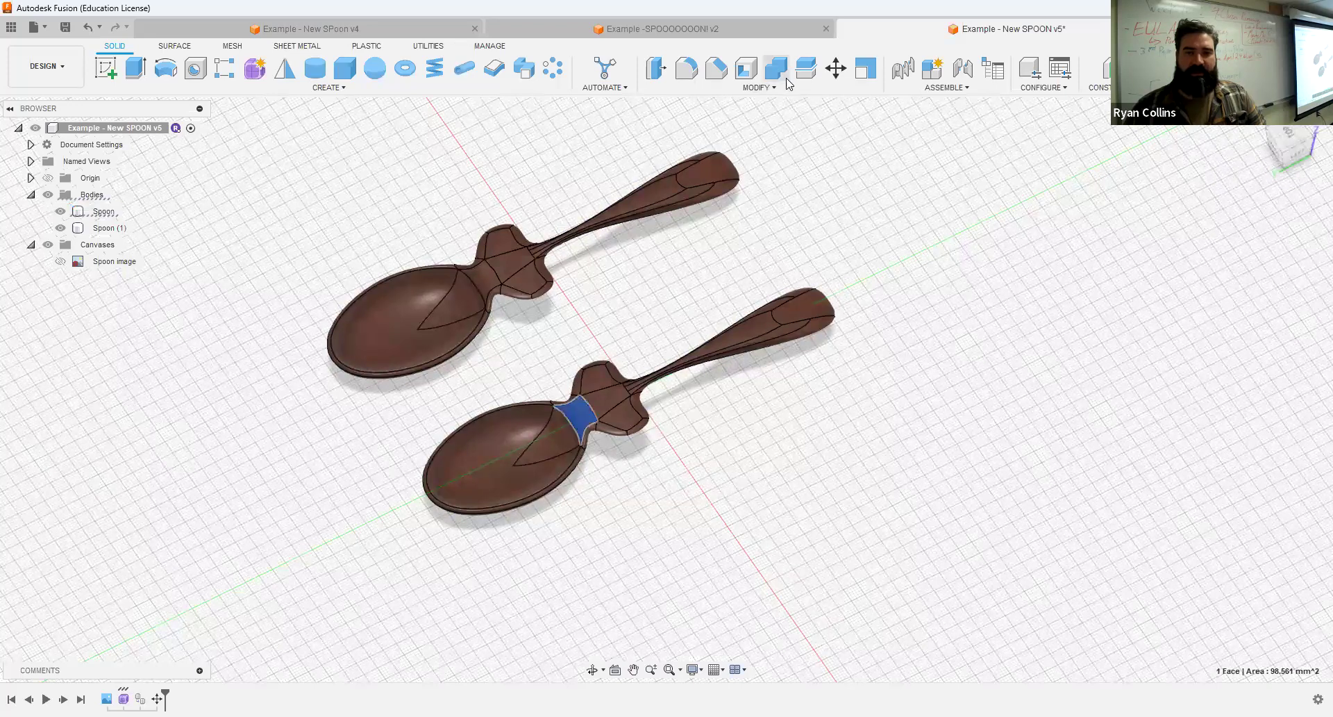
- Create an internal standard component named Spoon and move the original Spoon body into it
click(933, 67)
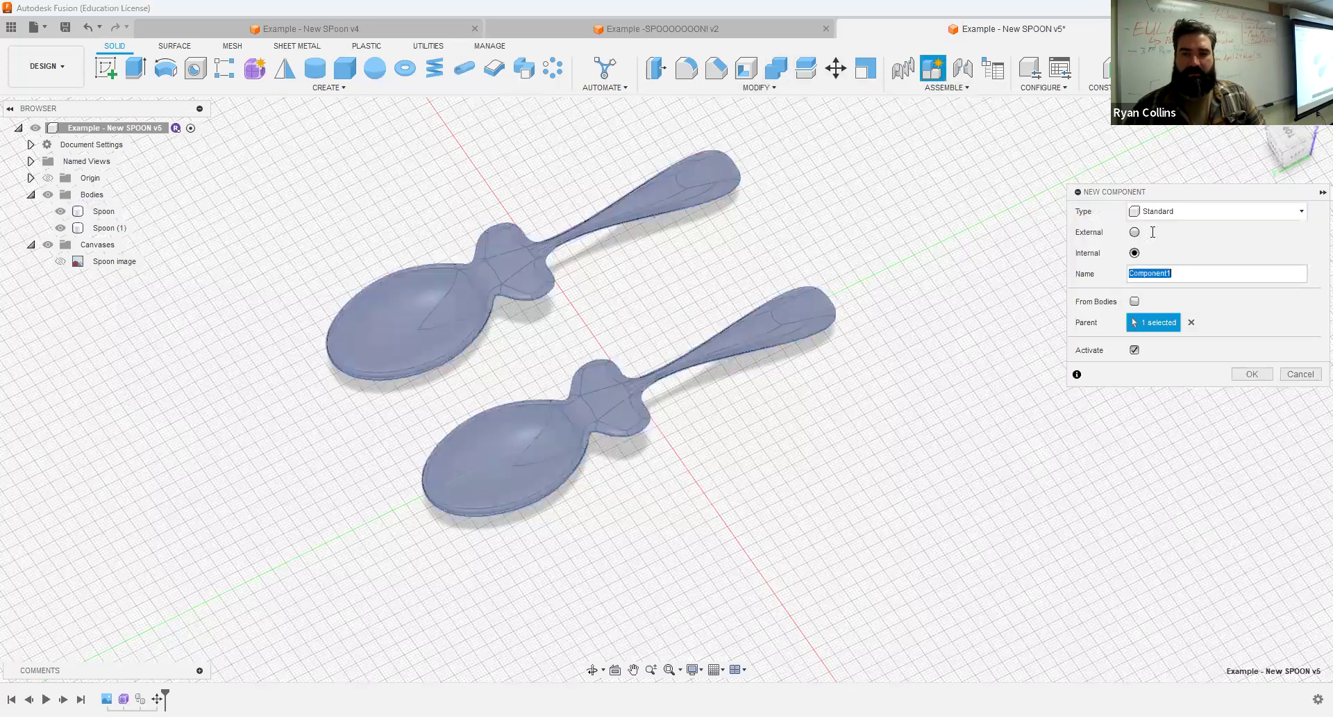
text(Spoon)
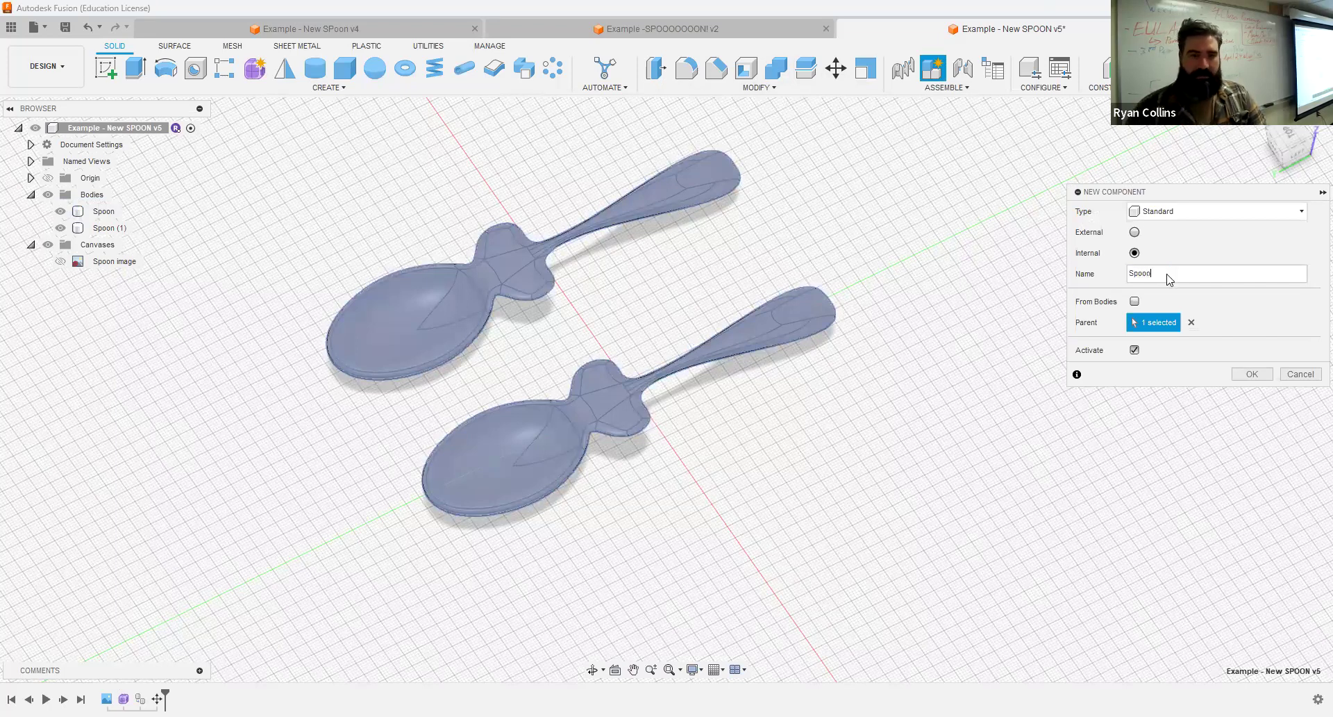
key(Return)
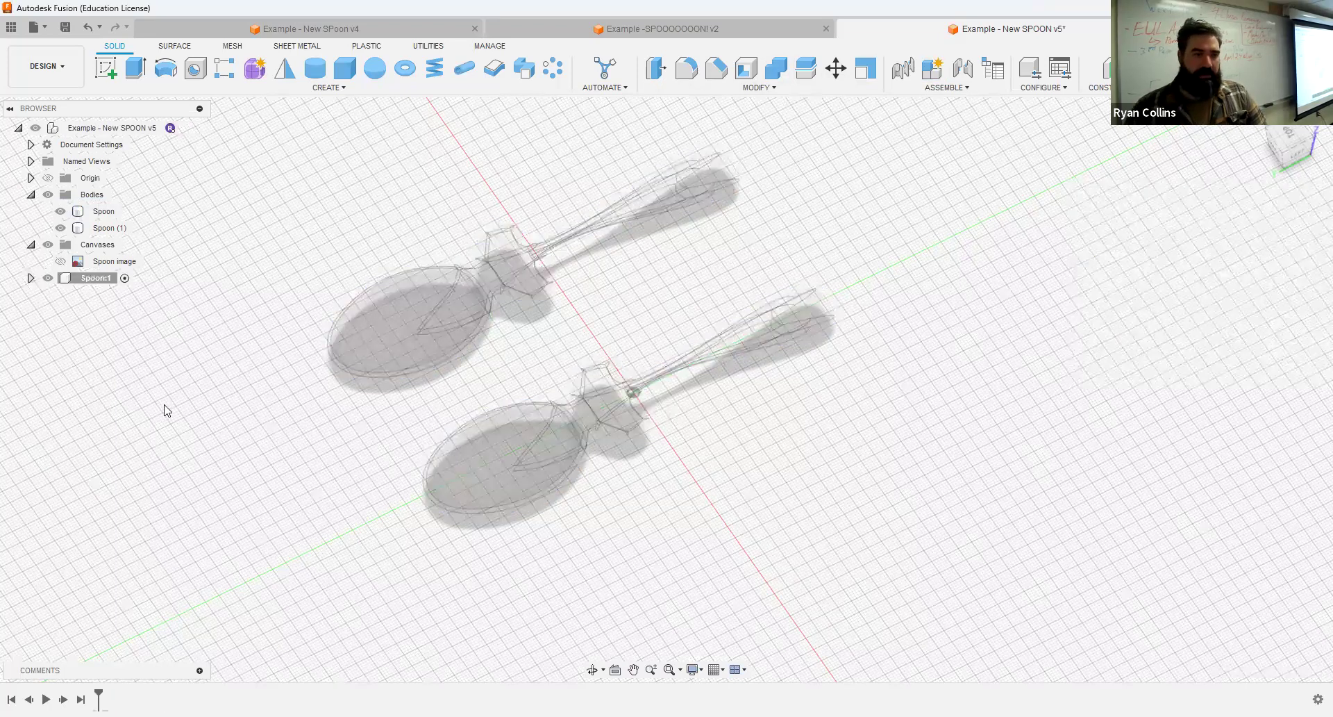
click(31, 278)
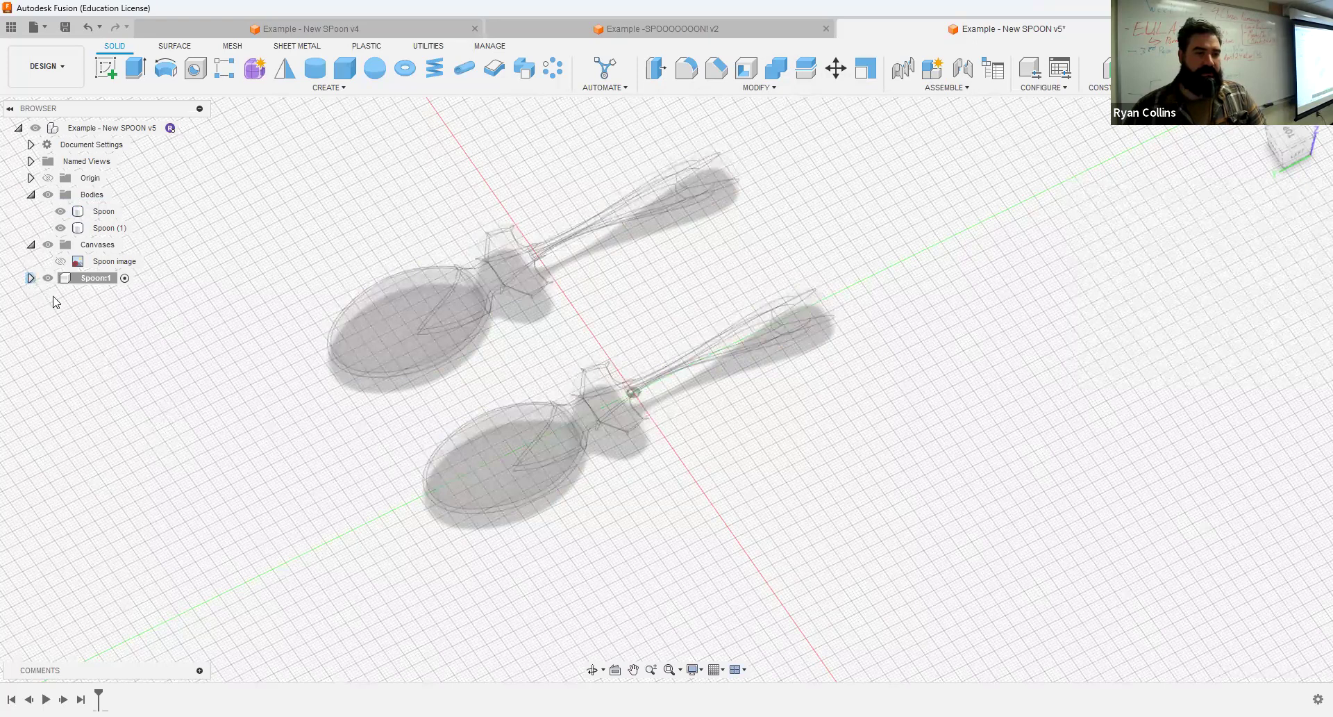
click(83, 212)
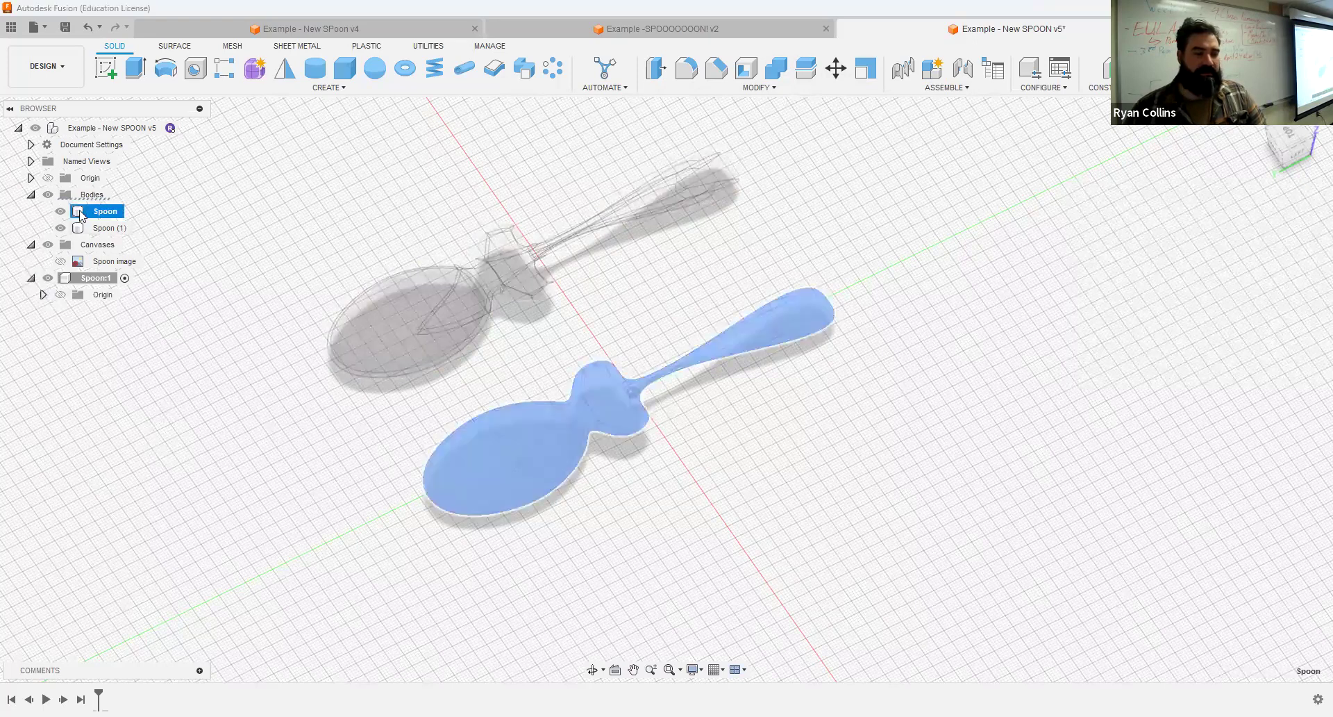
drag(92, 281, 94, 279)
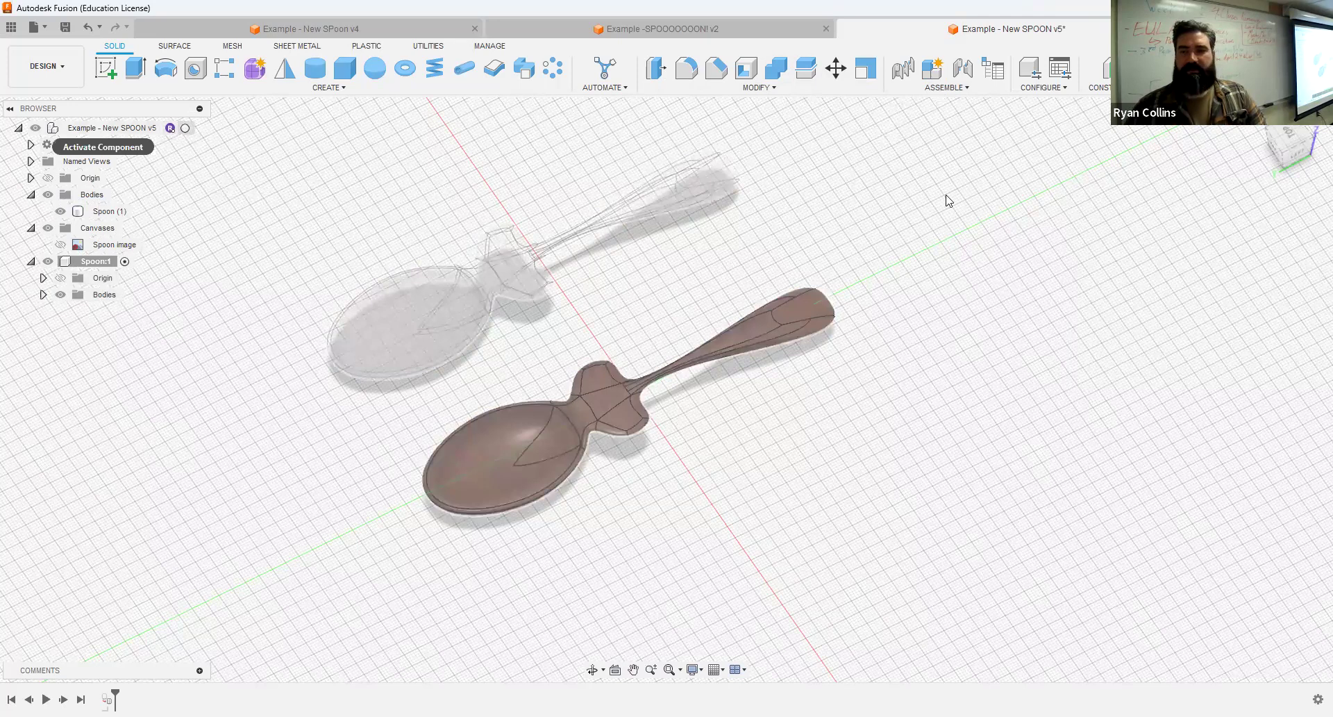
- Create a second internal component named Spork under the top-level design and move the copied spoon body into it
double_click(1163, 276)
text(Spork)
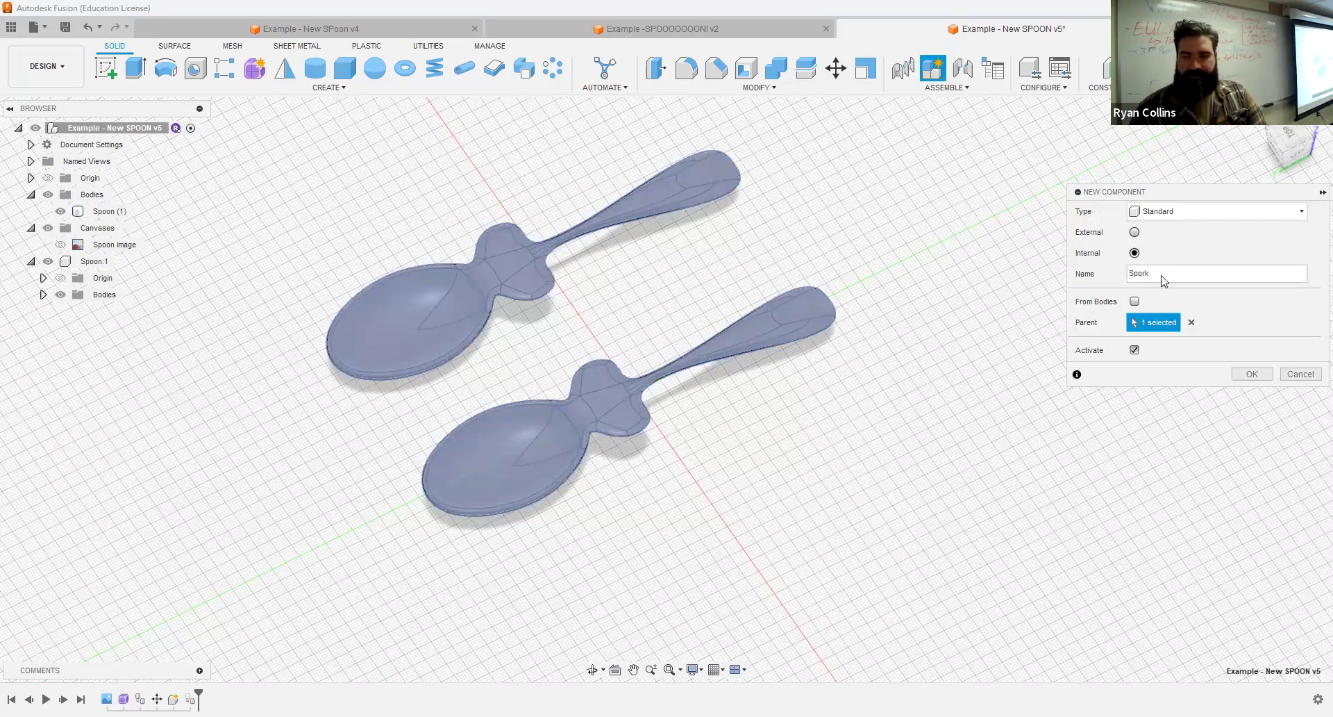
key(Return)
drag(85, 215, 83, 310)
- Rename the body inside the Spork component as Sprok and clear the selection
click(30, 278)
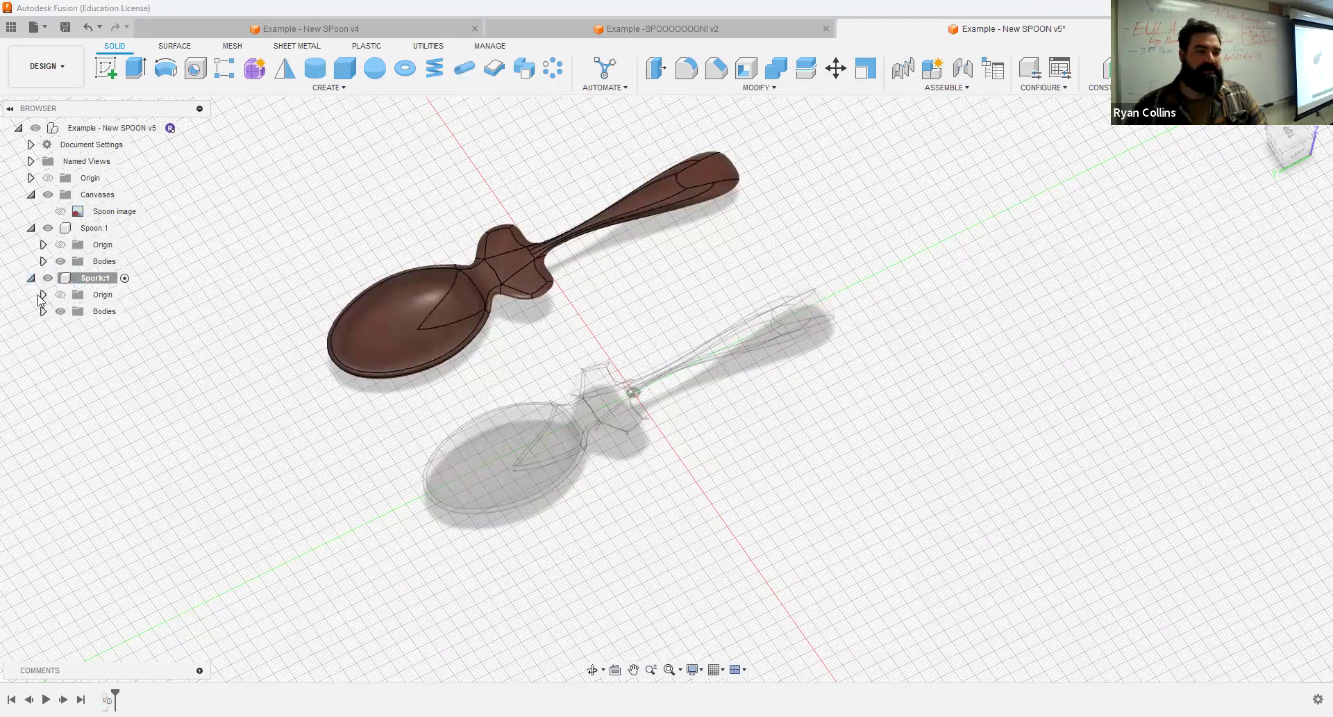
click(43, 311)
double_click(121, 332)
text(S)
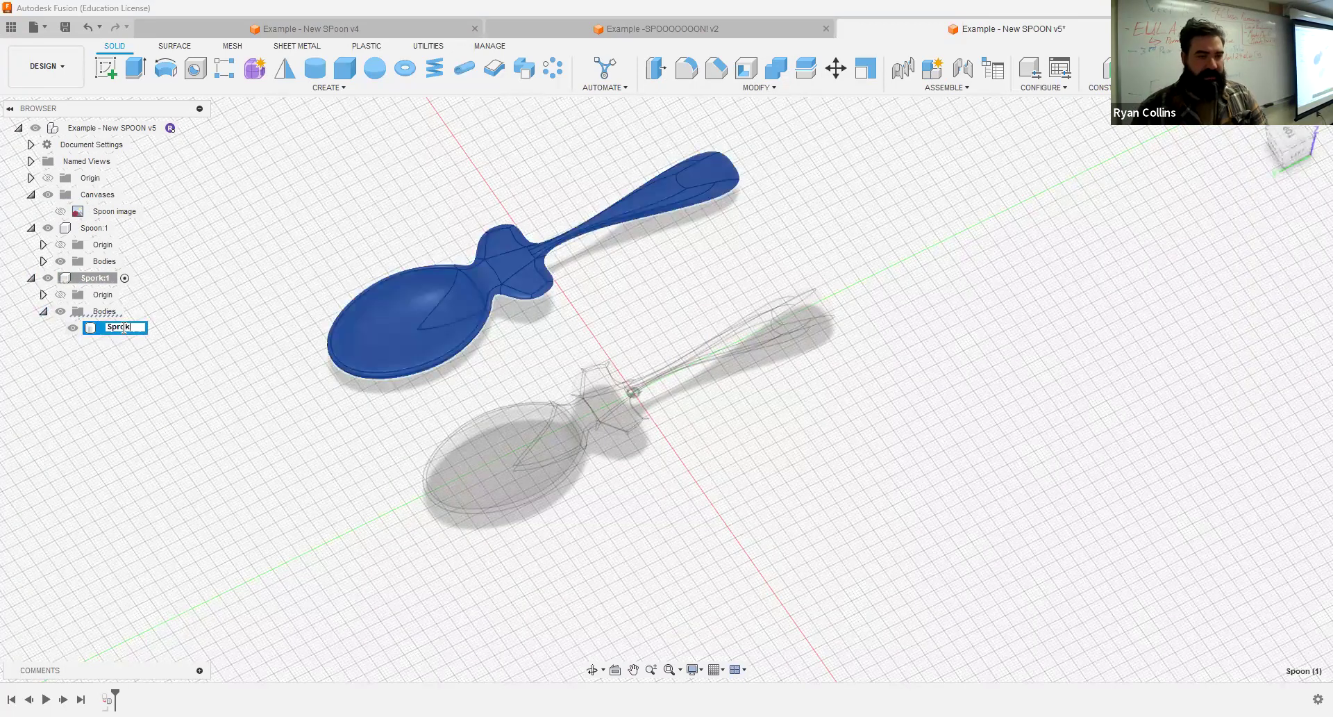
text(prok)
key(Return)
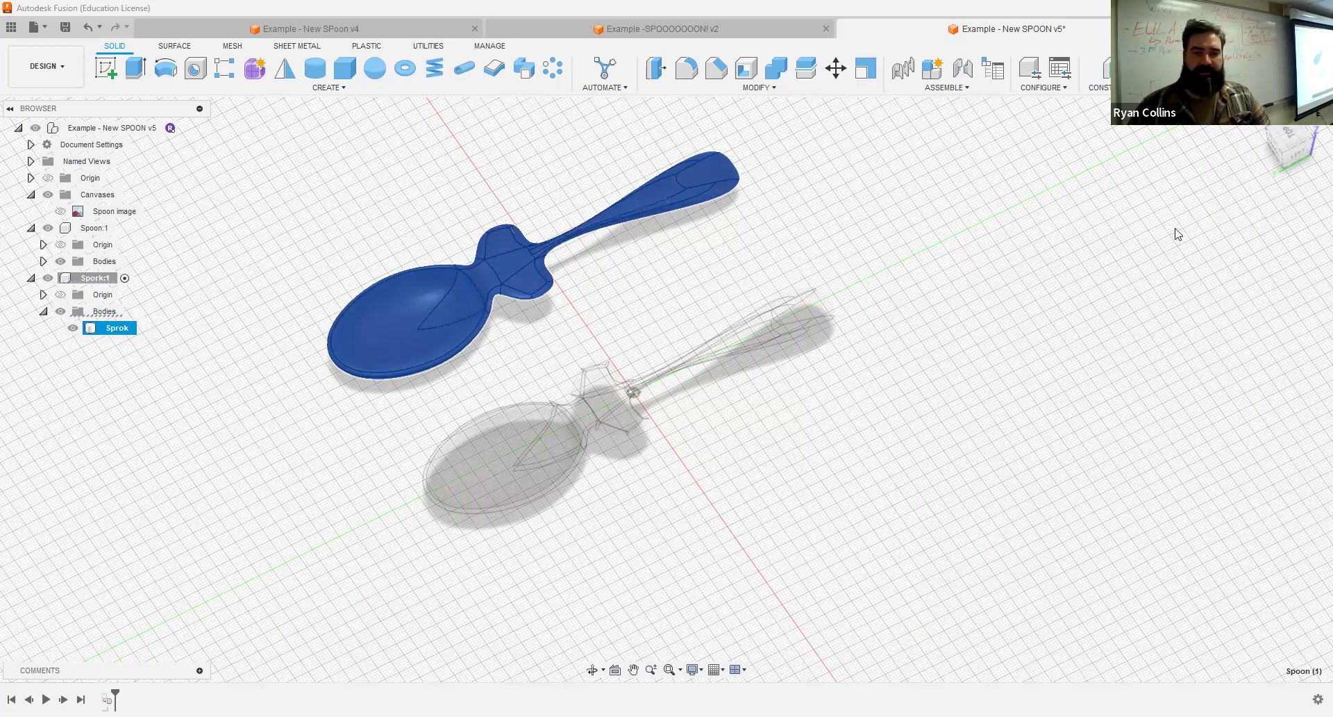
middle_drag(898, 265, 1080, 295)
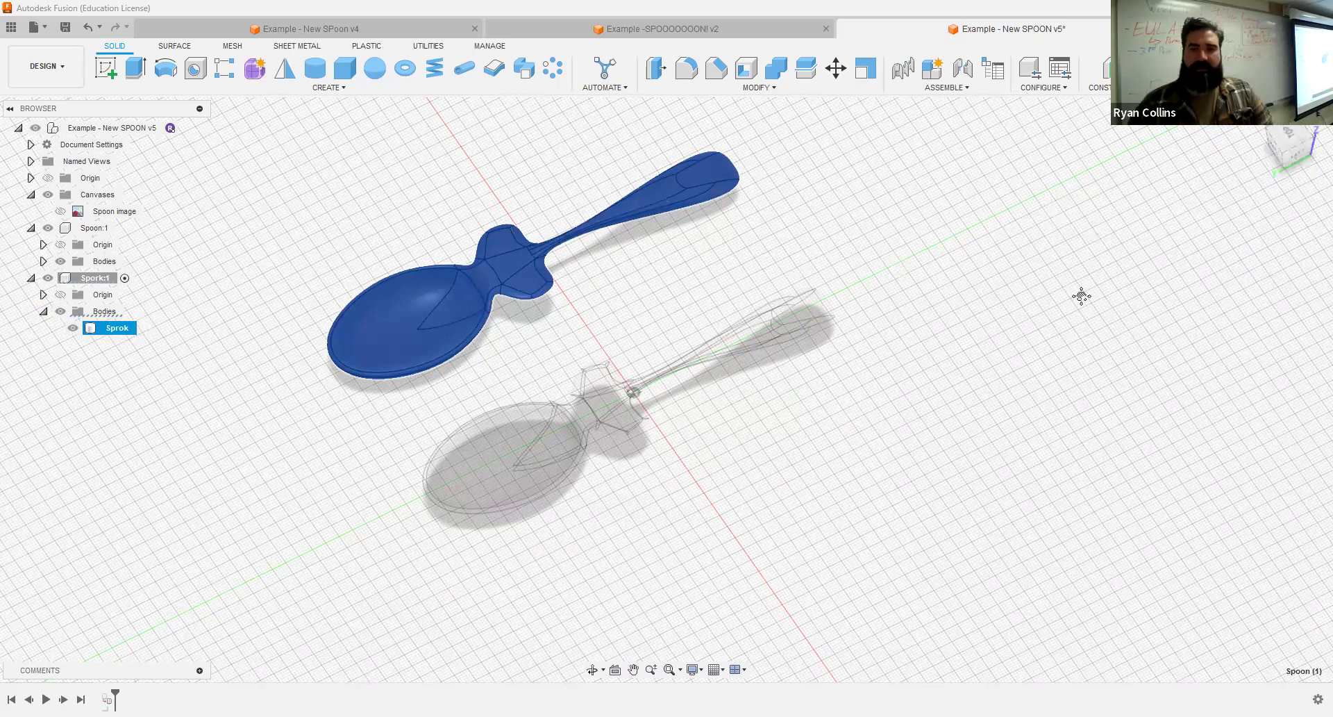
click(1000, 278)
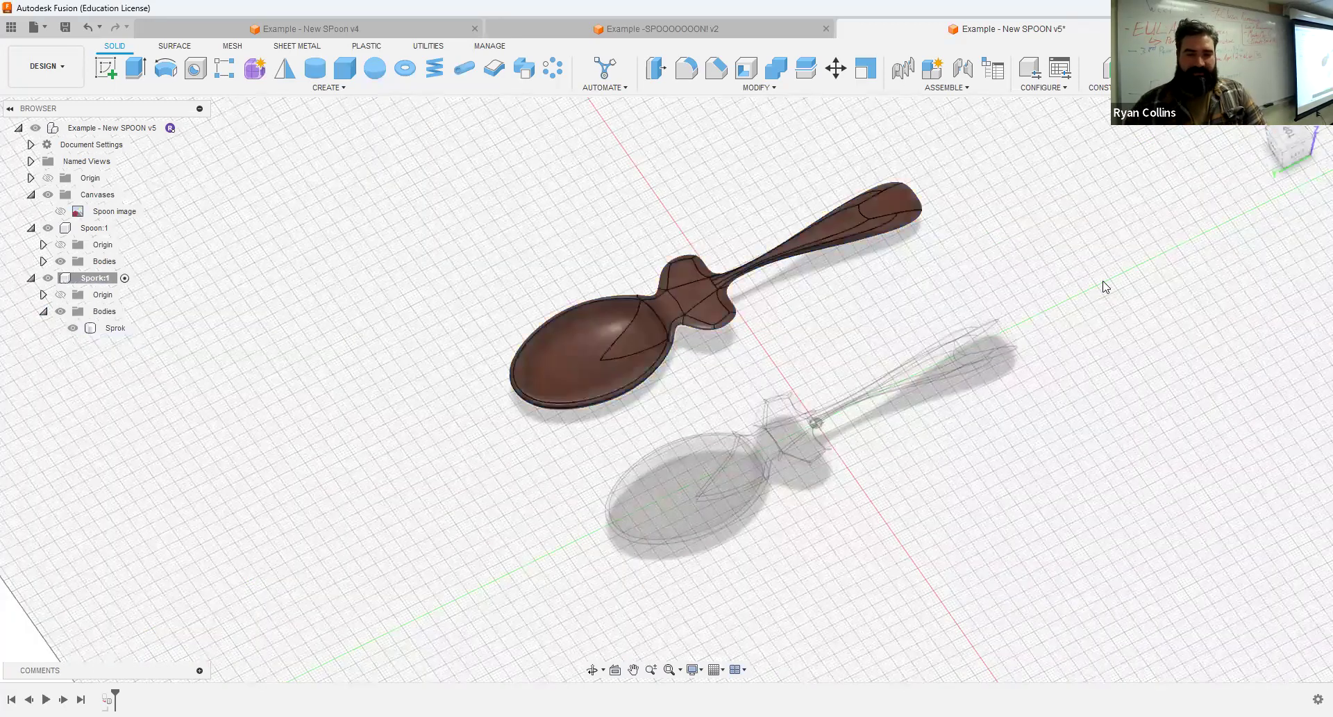
- Start a new sketch on the horizontal origin plane of the Spork component, viewed from the top
click(1291, 134)
click(105, 69)
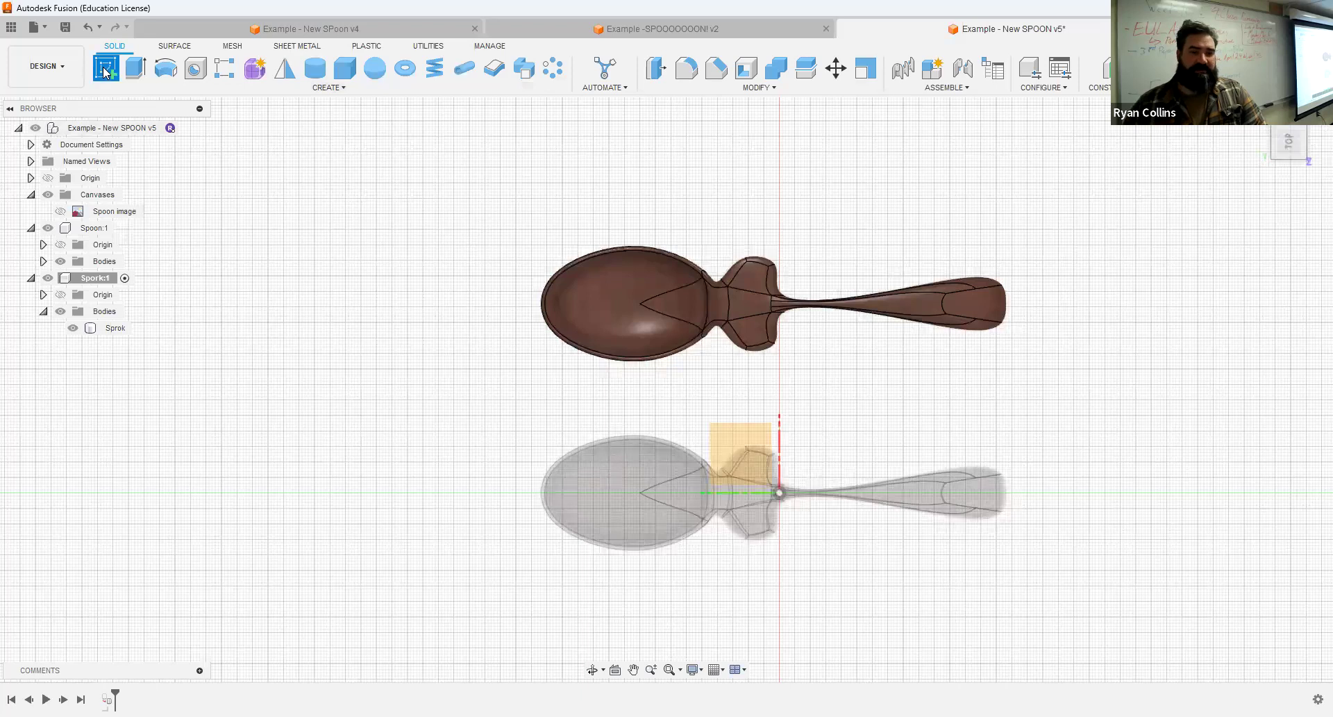
click(728, 430)
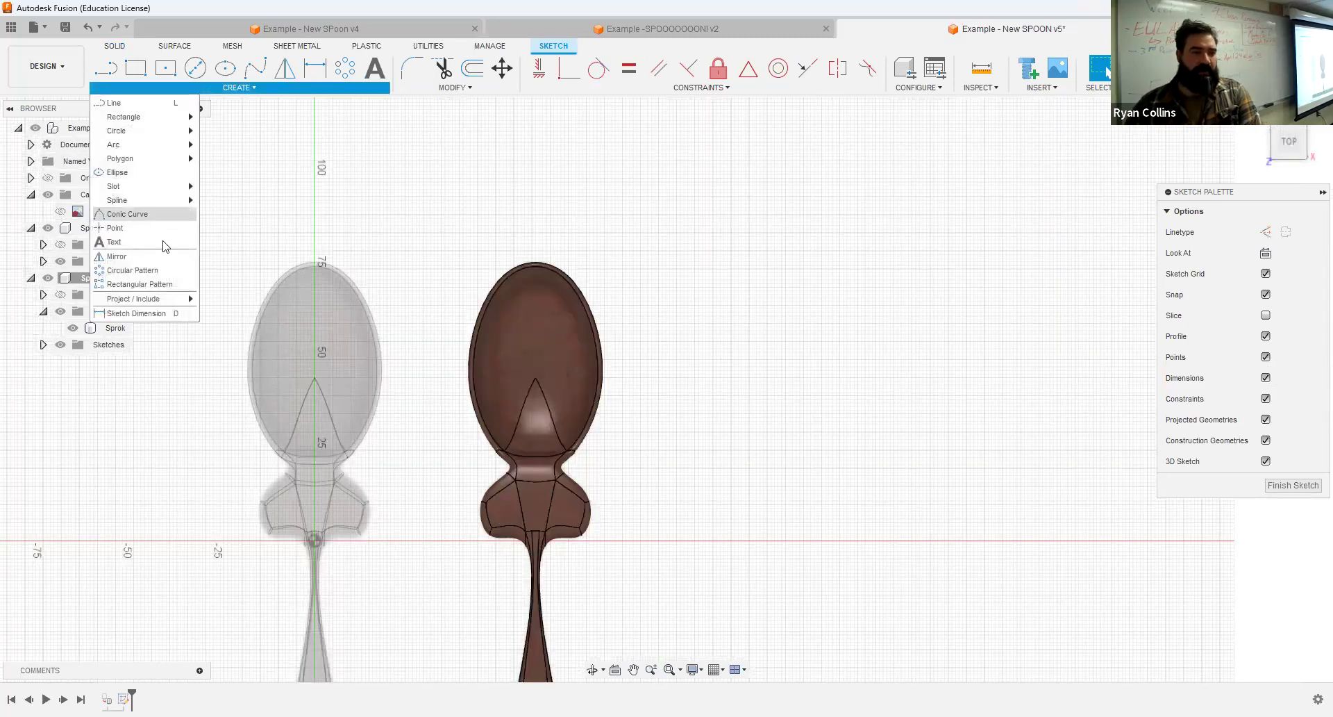
- Project the outline of the Sprok body into the sketch and hide the body
mouse_move(147, 299)
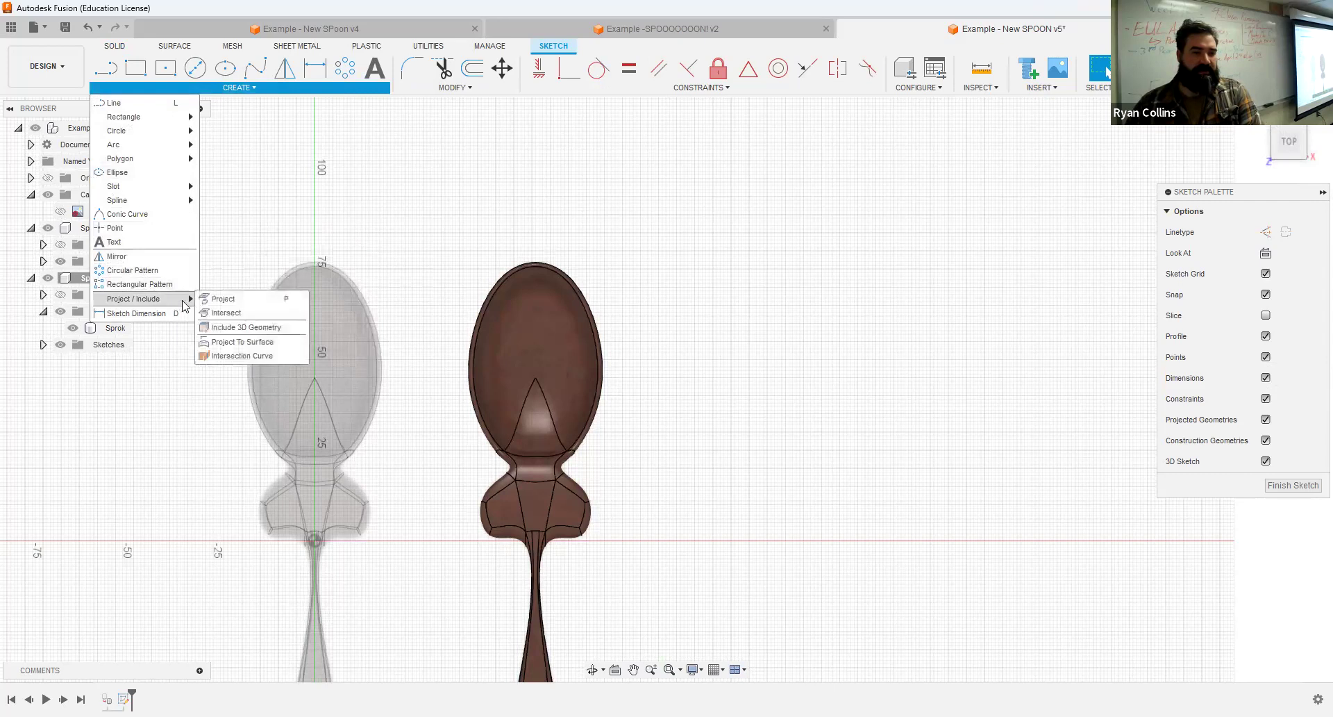
click(233, 301)
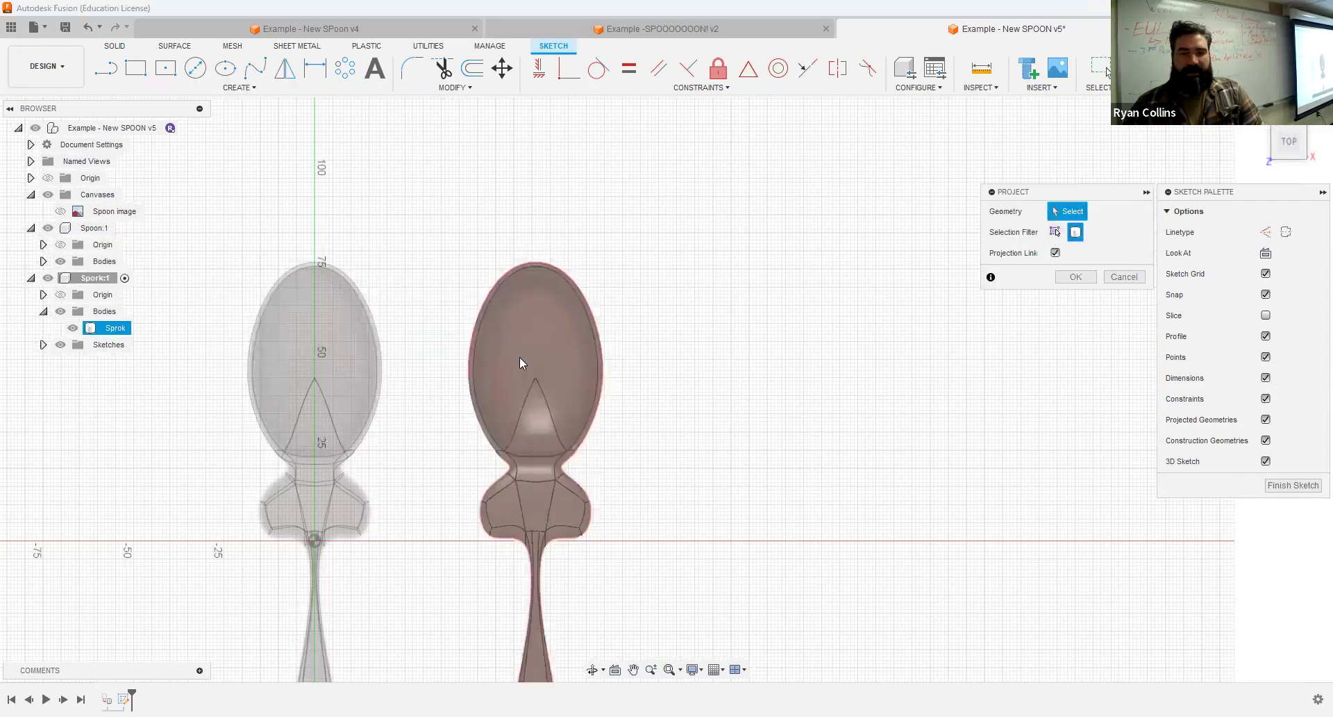
click(573, 341)
click(1077, 279)
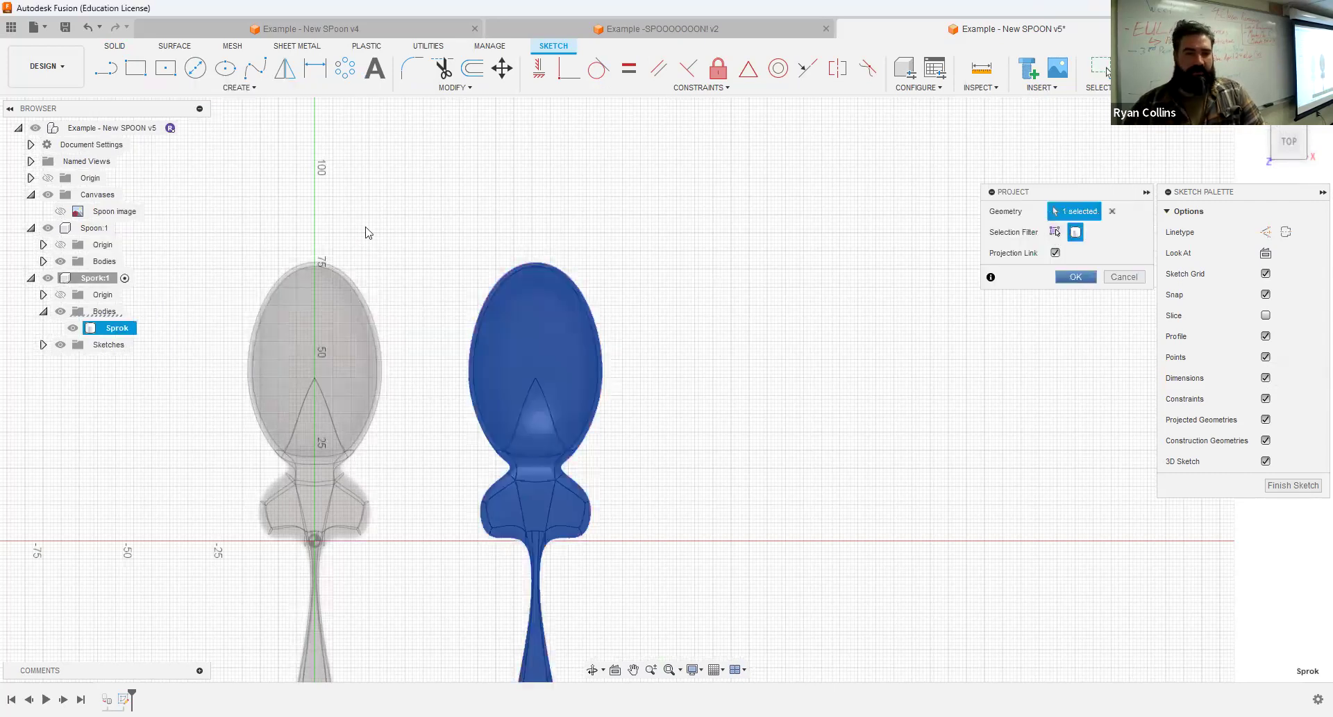
click(72, 328)
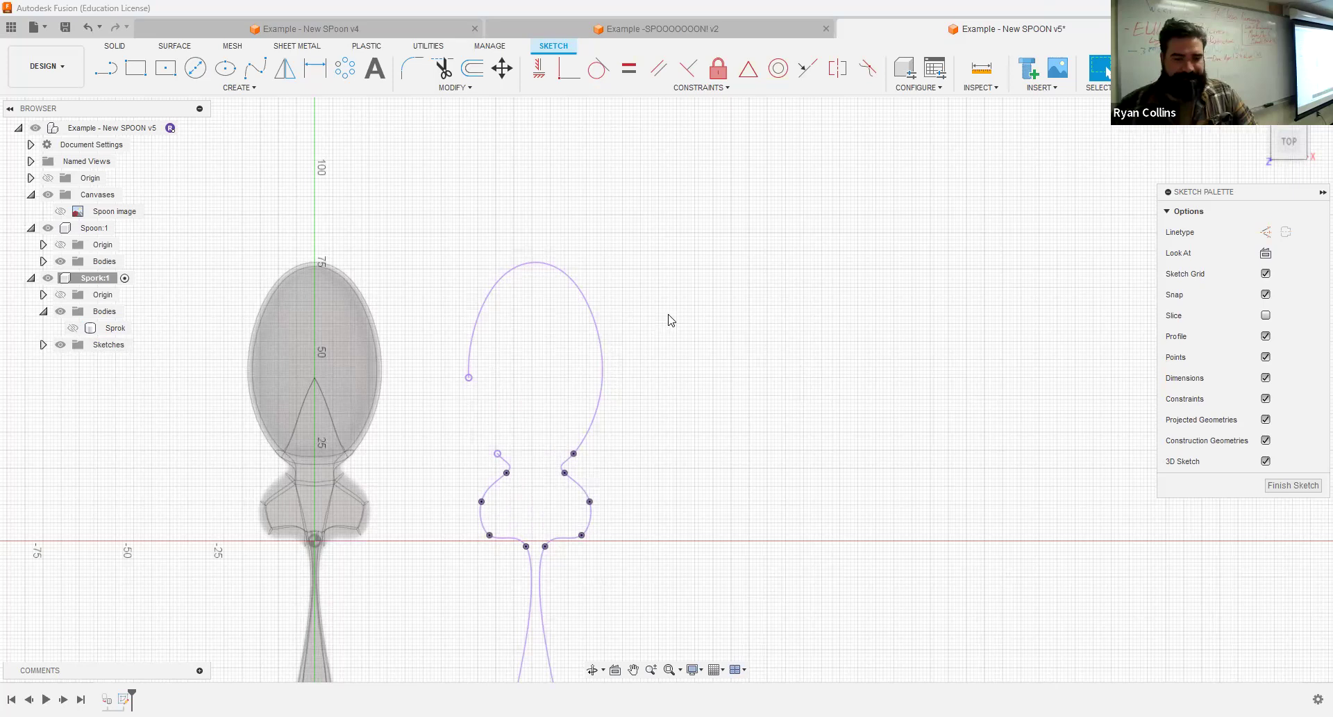
- Draw a construction line across the start of the handle and a construction centreline about 86 mm long from its midpoint past the bowl tip
scroll(668, 316, down, 1)
scroll(763, 300, down, 2)
middle_drag(554, 323, 656, 242)
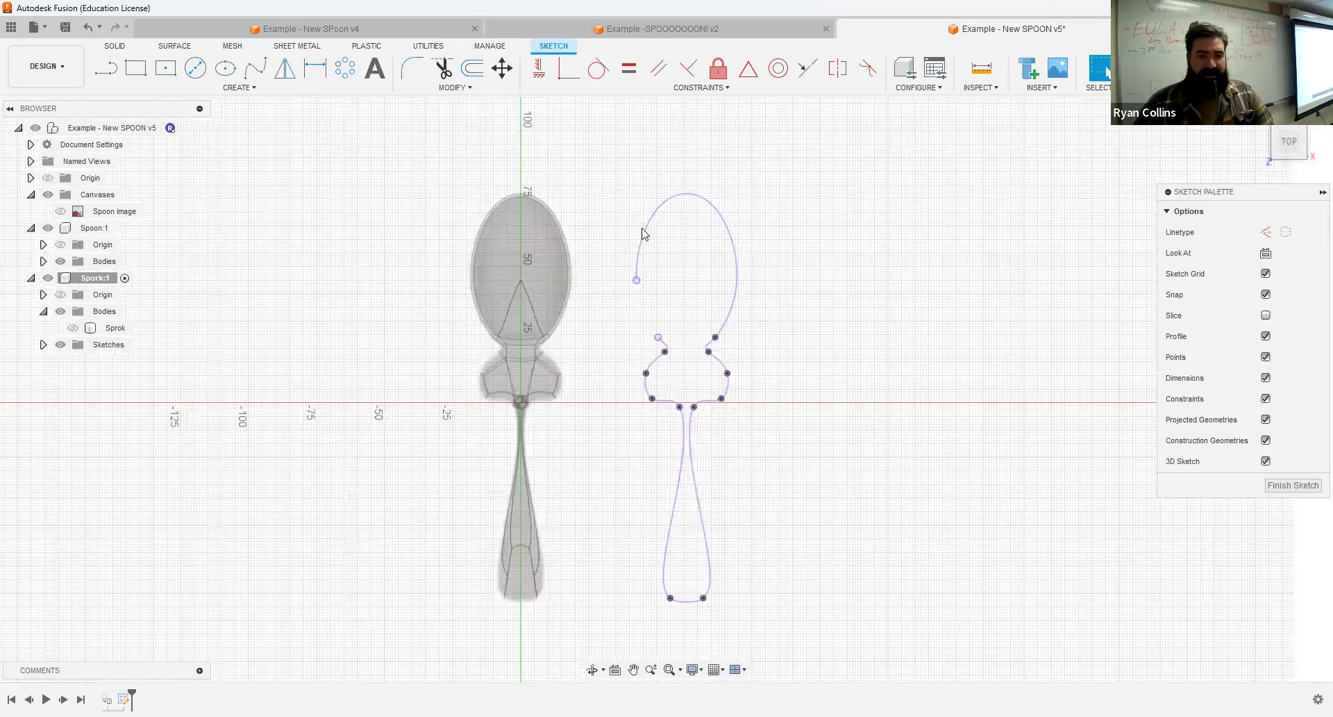
scroll(767, 302, up, 2)
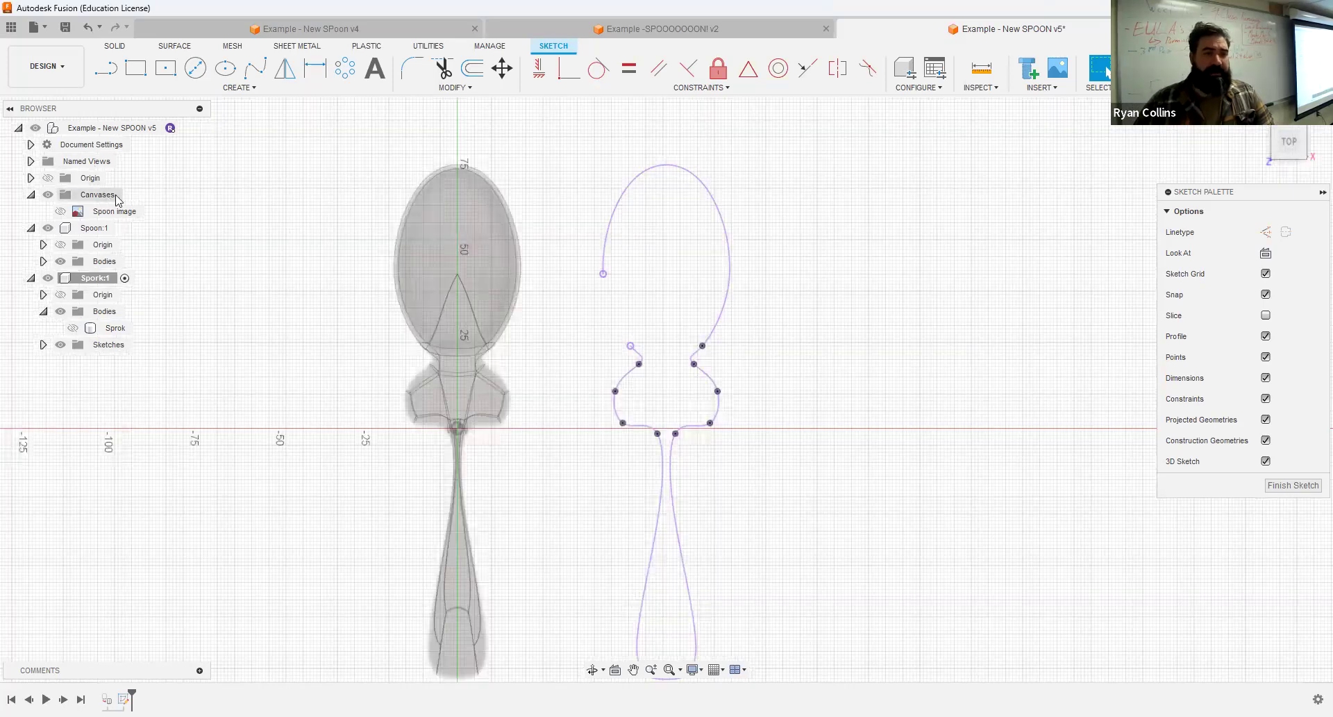
click(106, 69)
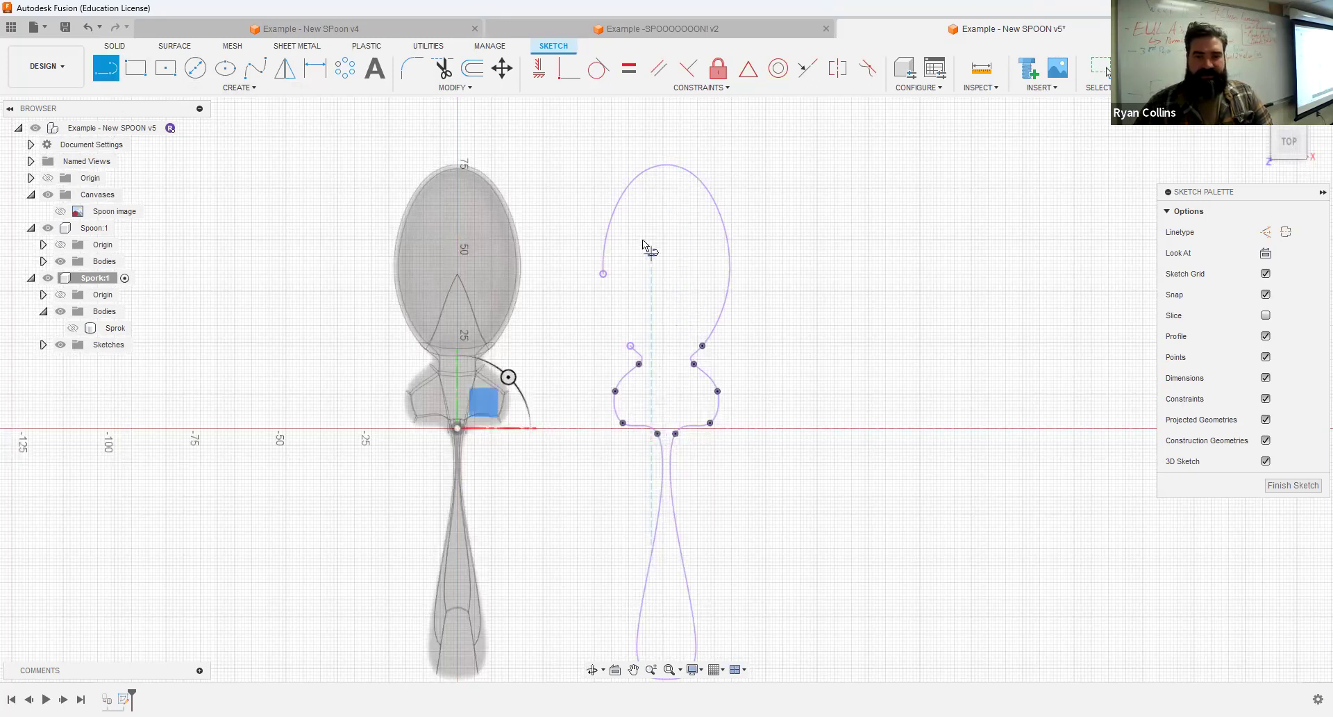
scroll(670, 351, up, 3)
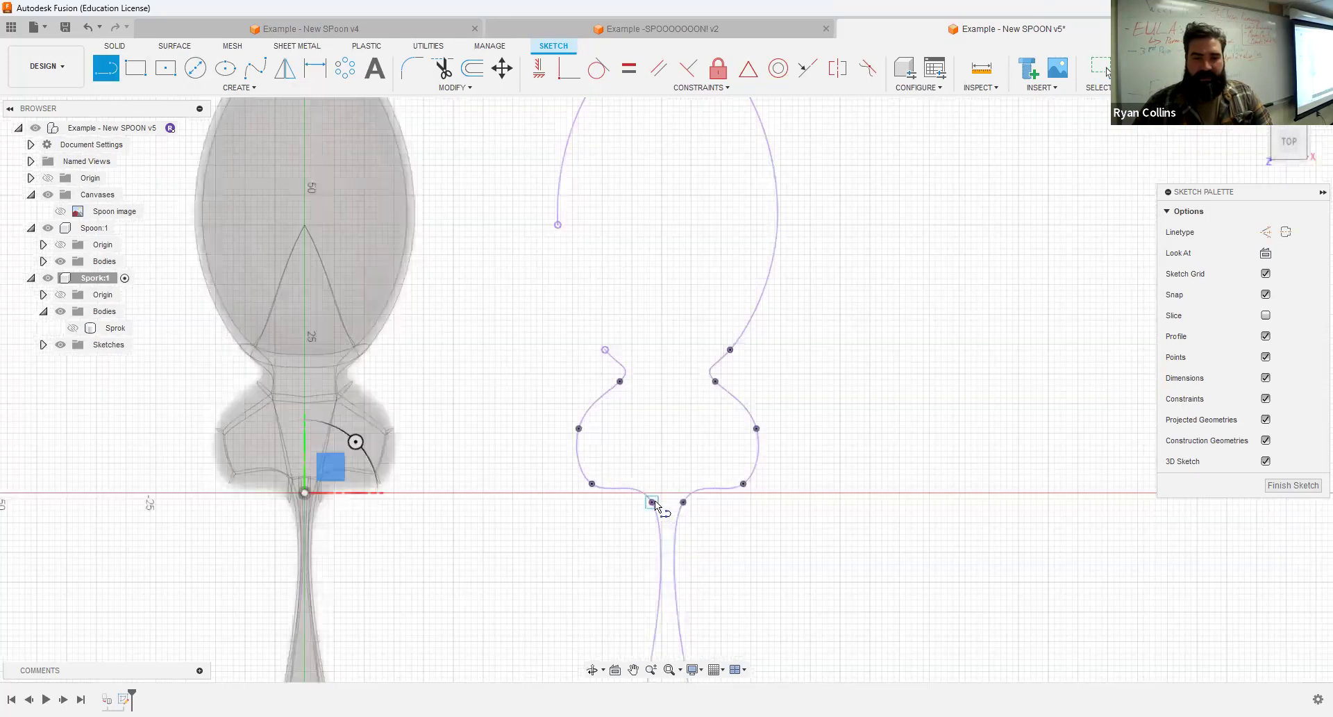
click(686, 504)
key(Escape)
scroll(668, 506, up, 3)
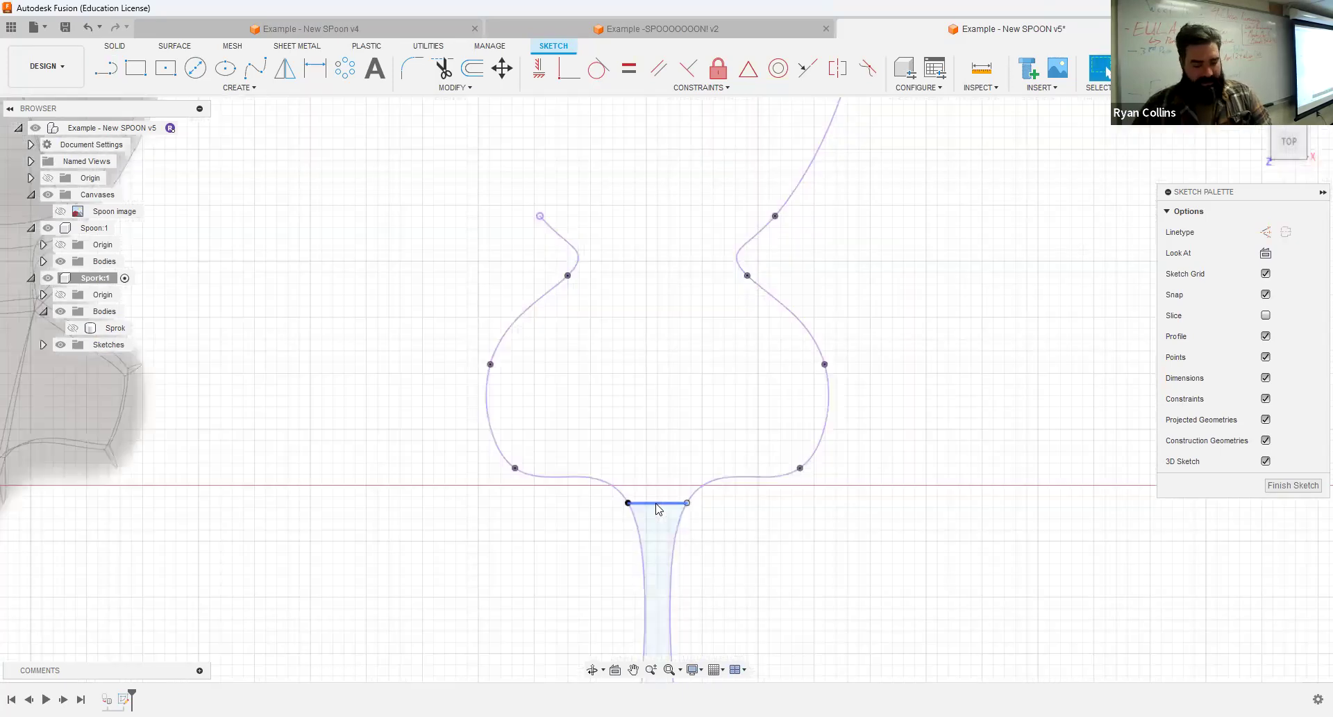
key(x)
click(970, 340)
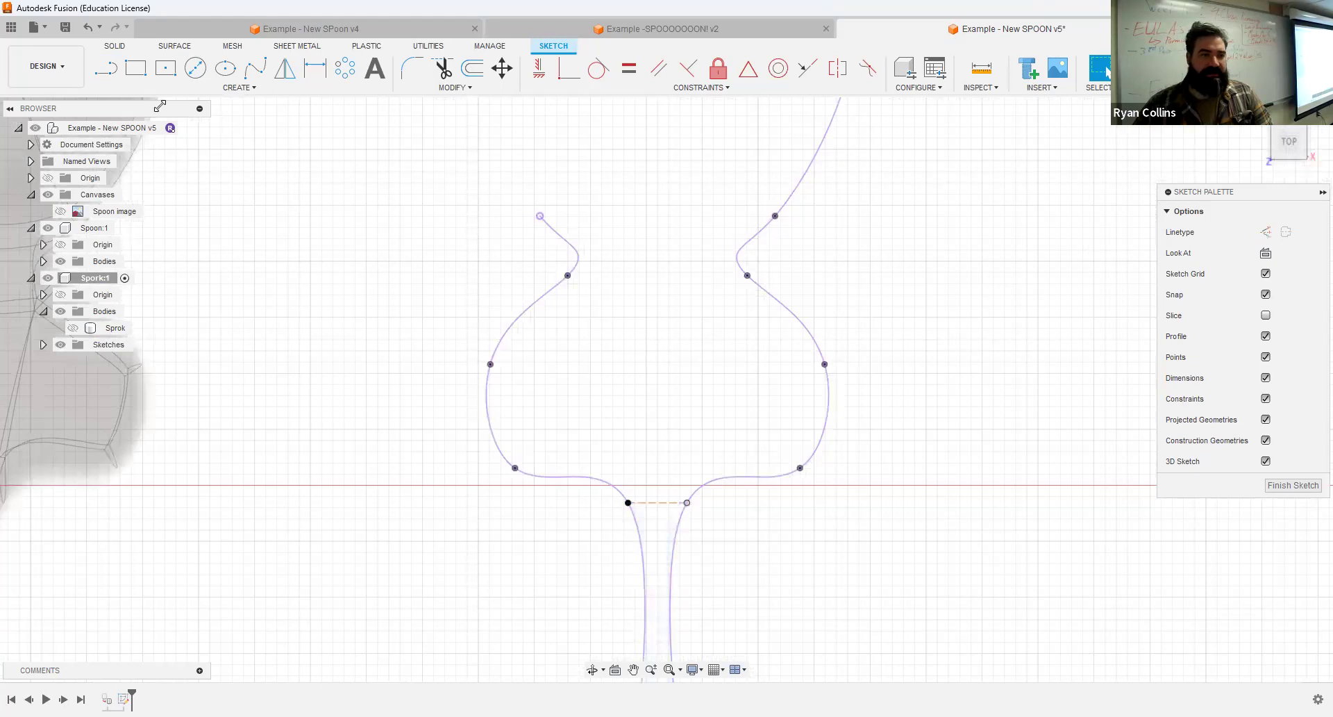
click(105, 67)
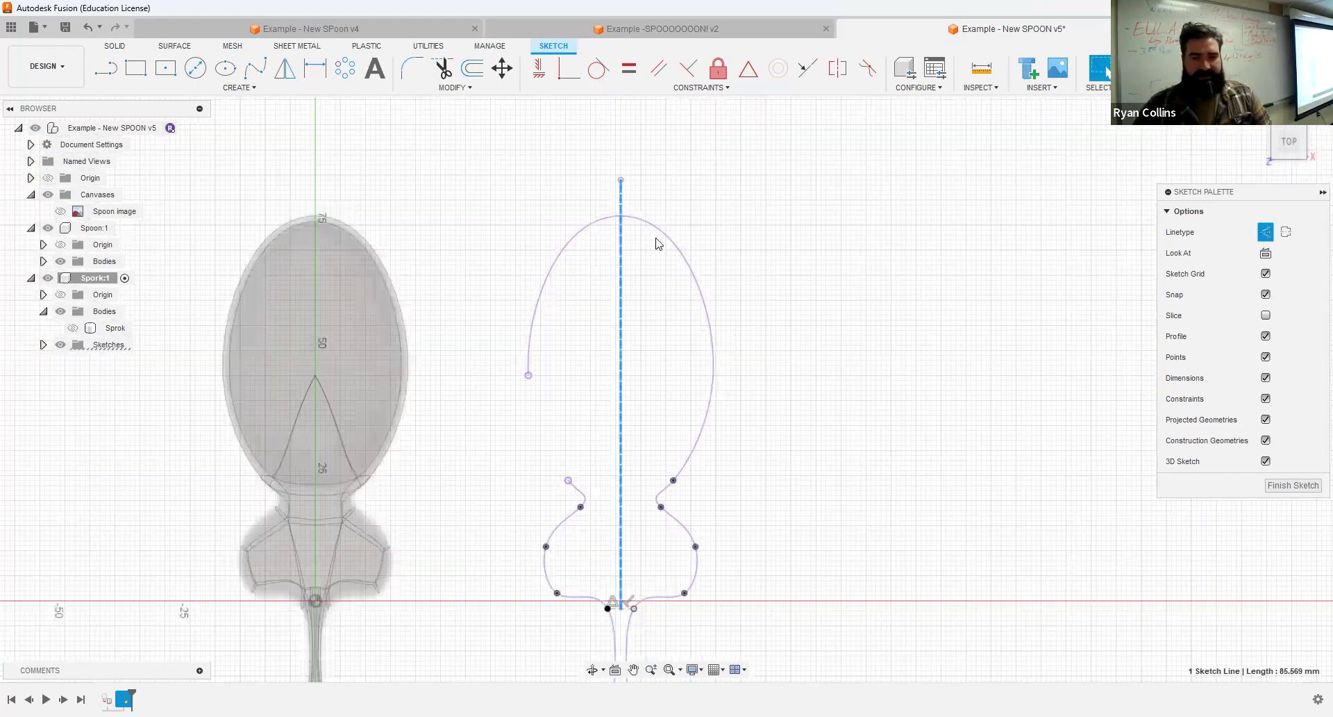
click(739, 221)
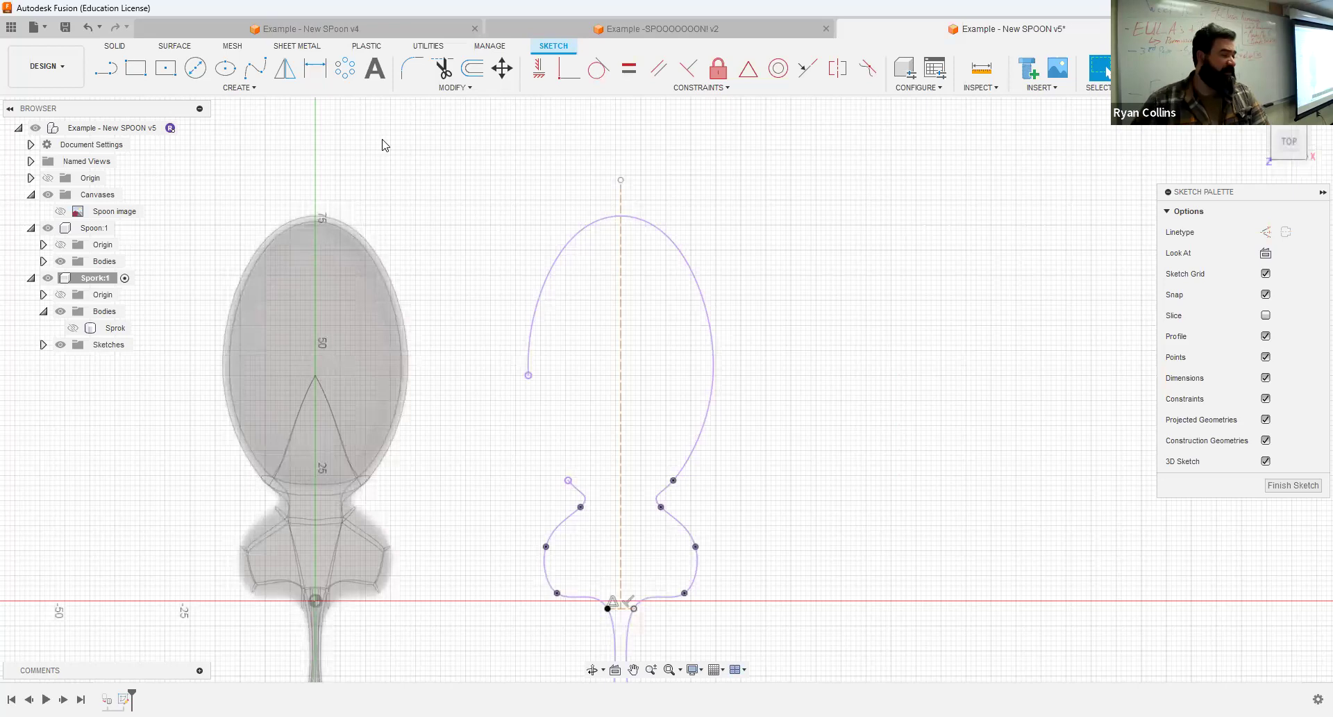
- Draw a centre rectangle 2 mm wide and 40 mm long on the centreline, extending past the bowl's tip
click(167, 69)
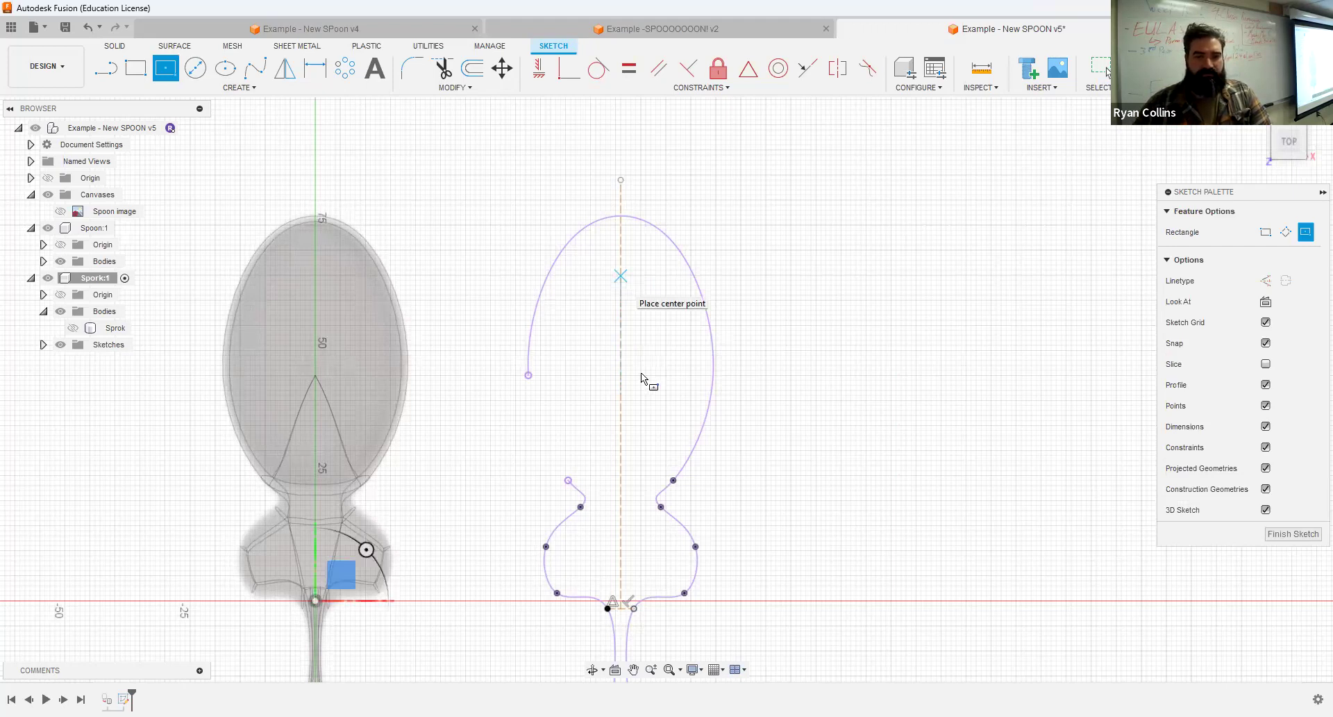
text(2)
key(Tab)
text(50)
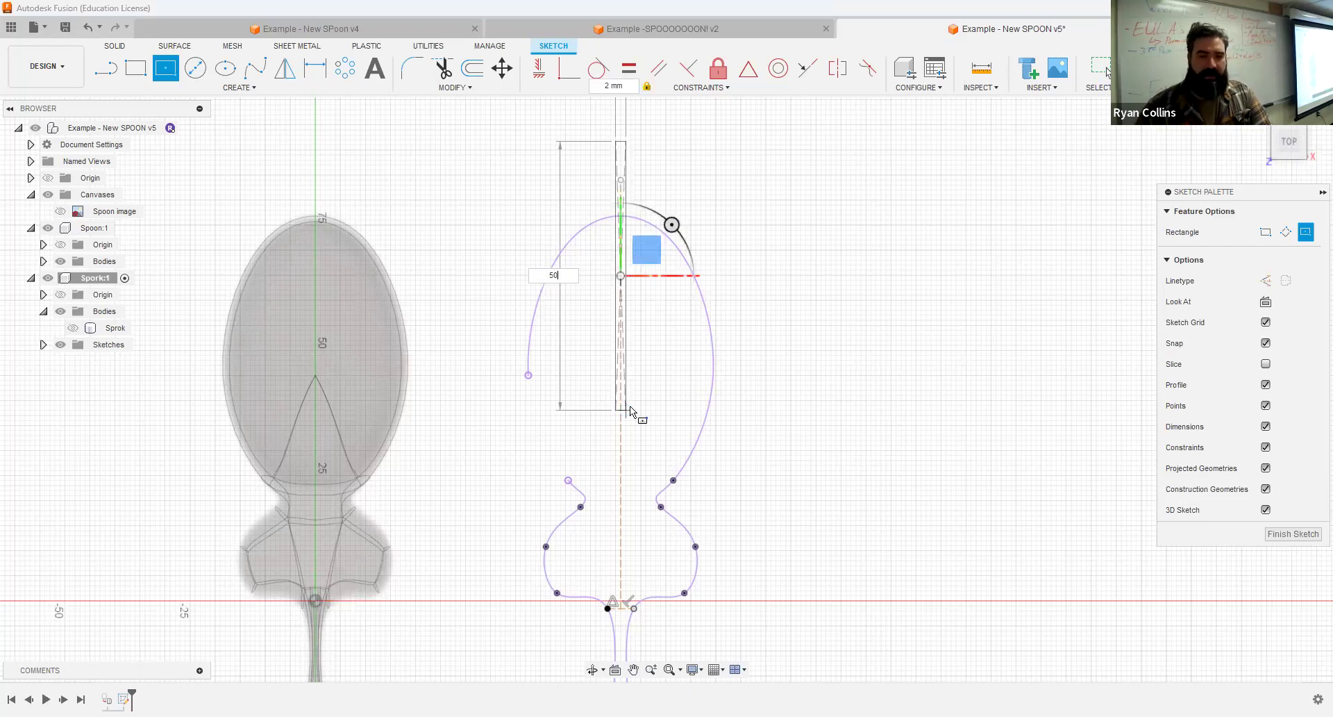
key(Tab)
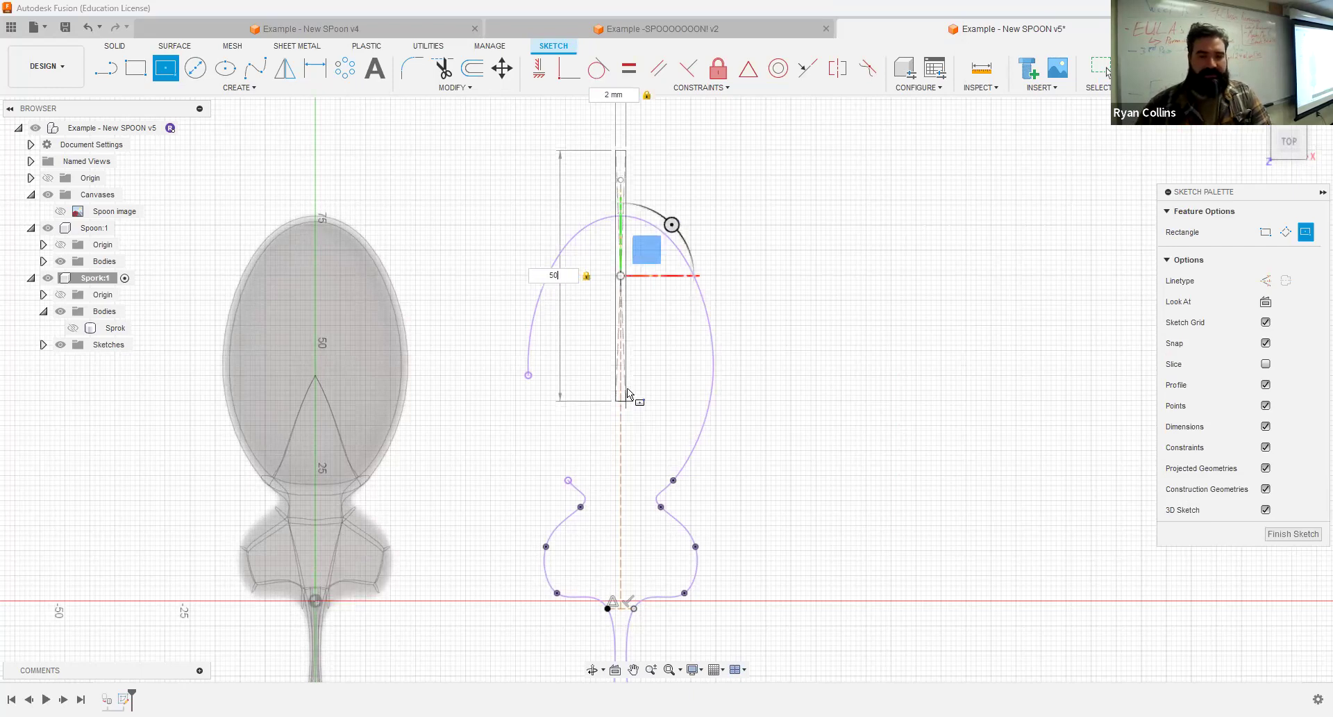
key(BackSpace)
key(BackSpace)
text(40)
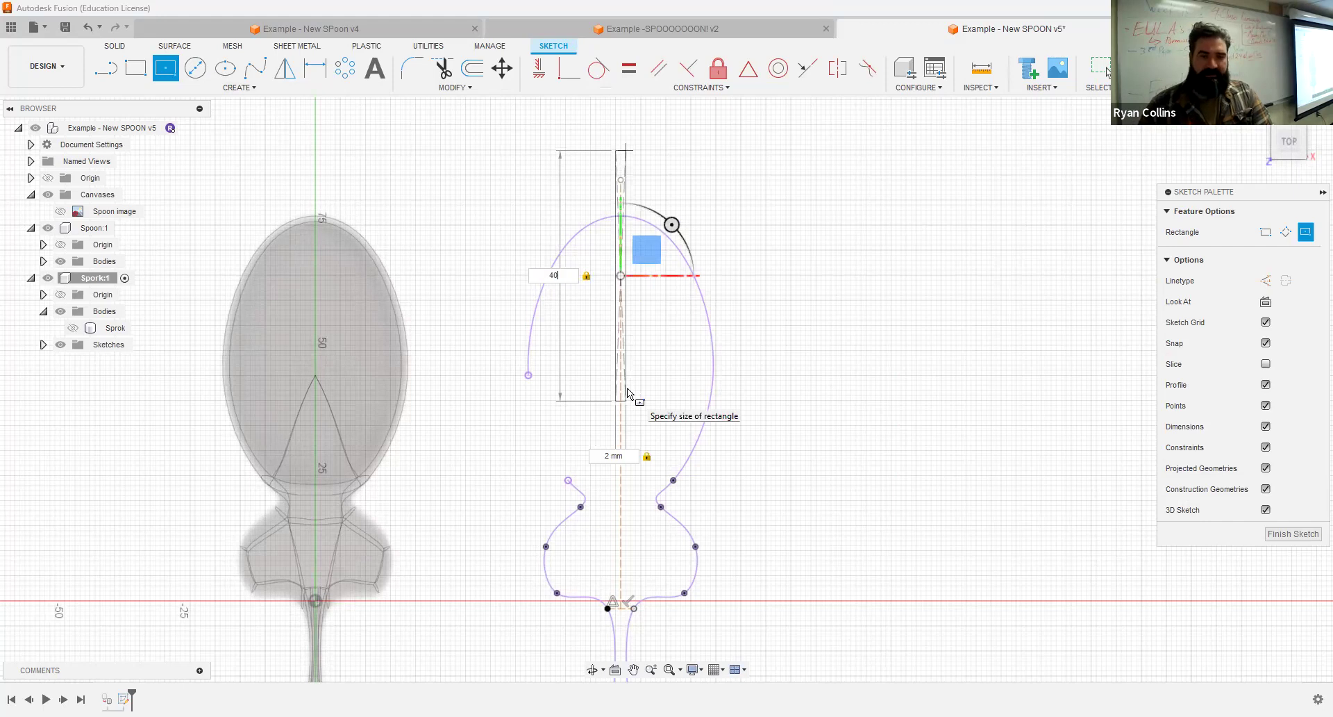
key(Return)
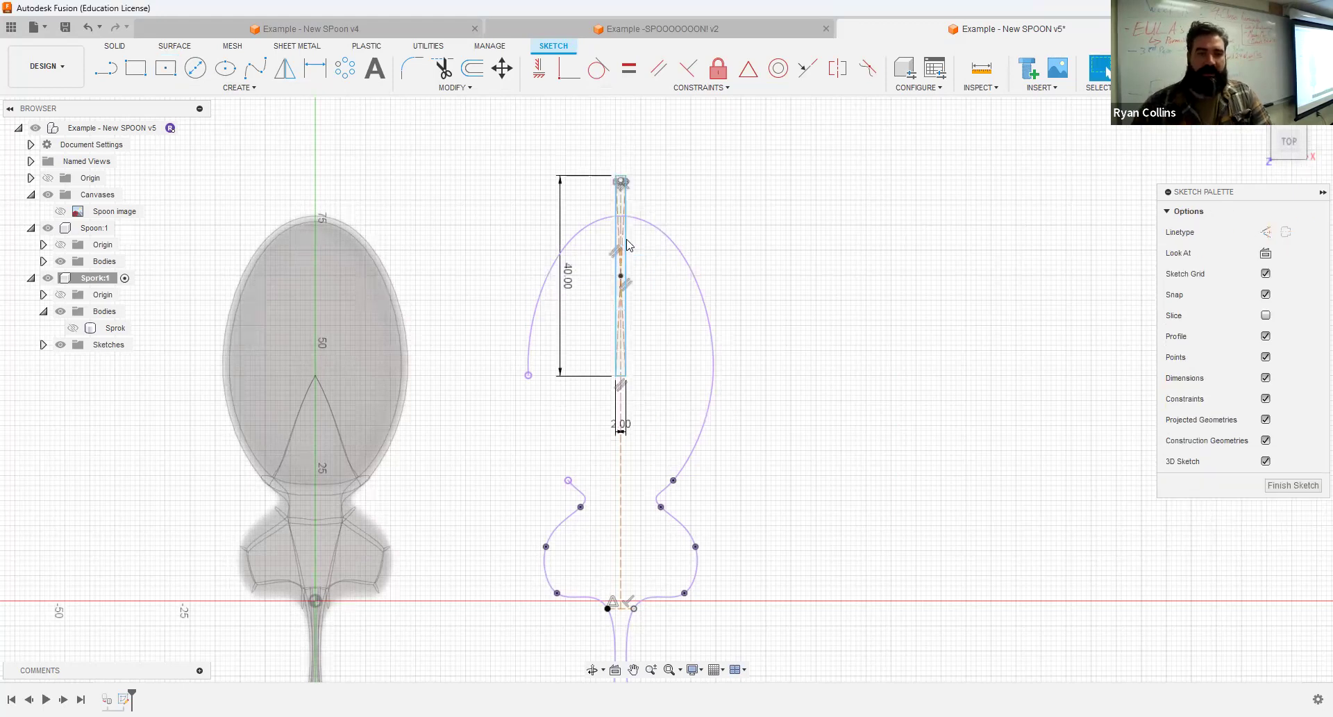
- Fillet both corners at the rectangle's inner end with a 1 mm radius to form a rounded slot end
scroll(638, 271, up, 1)
scroll(604, 407, up, 1)
scroll(604, 408, down, 1)
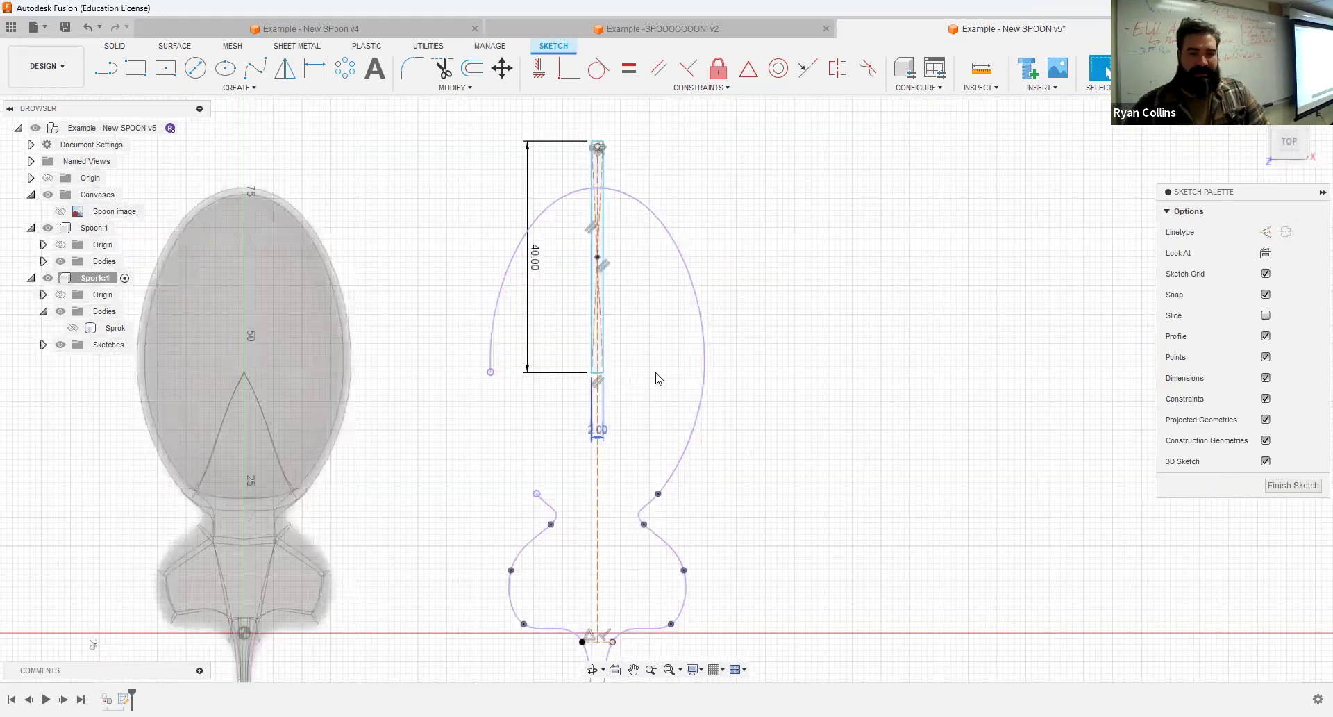
scroll(494, 262, up, 2)
click(412, 68)
scroll(588, 291, up, 3)
scroll(650, 403, up, 2)
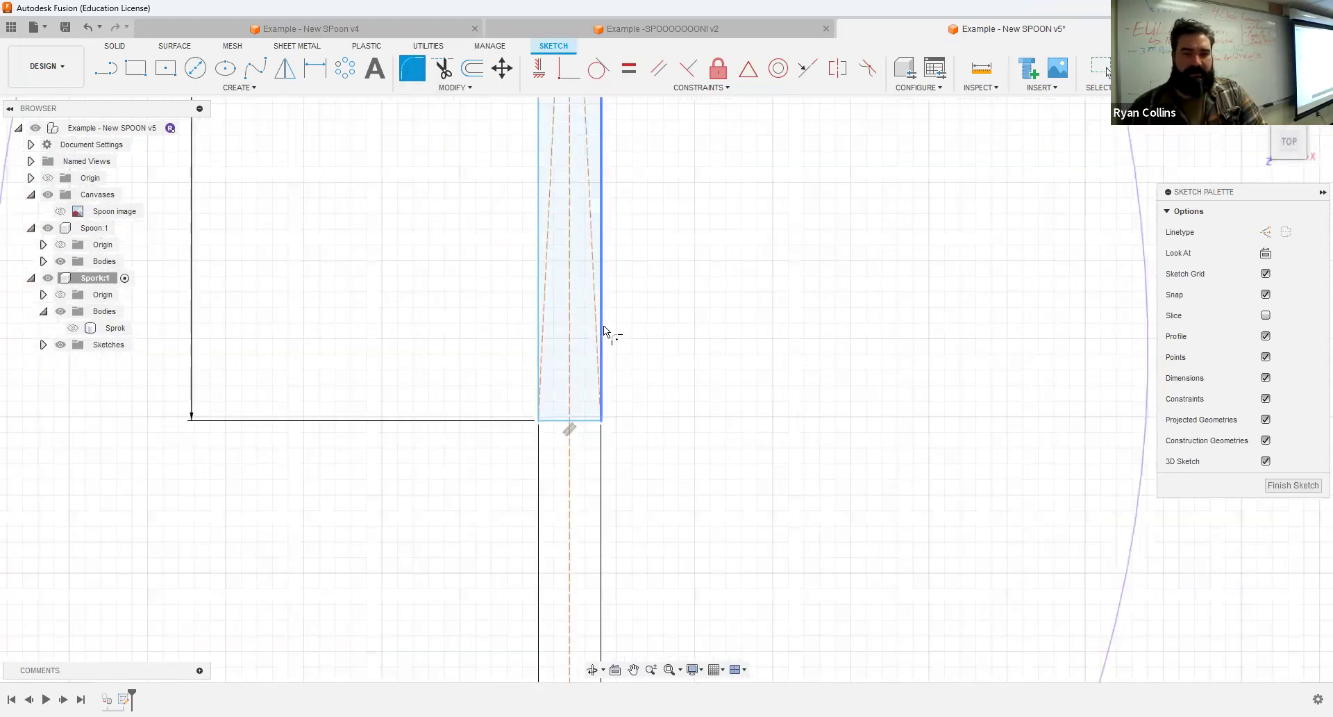
click(566, 422)
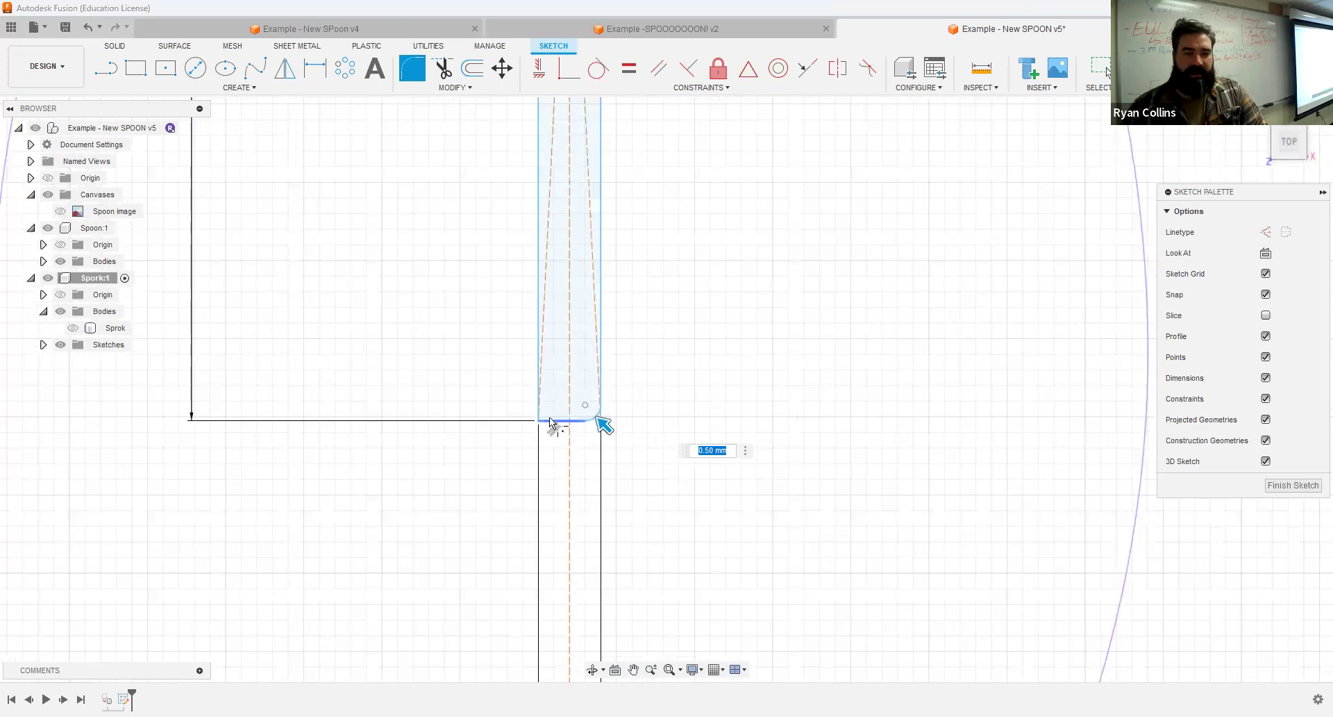
click(536, 323)
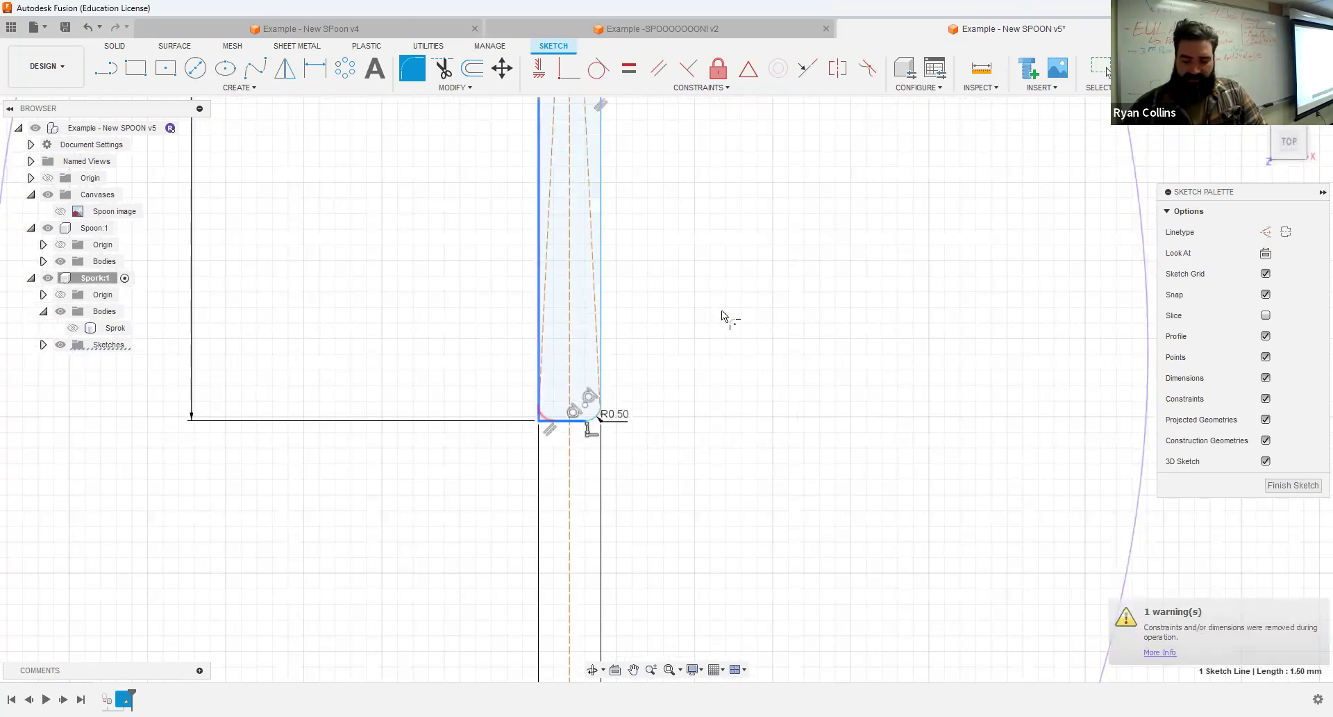
text(1)
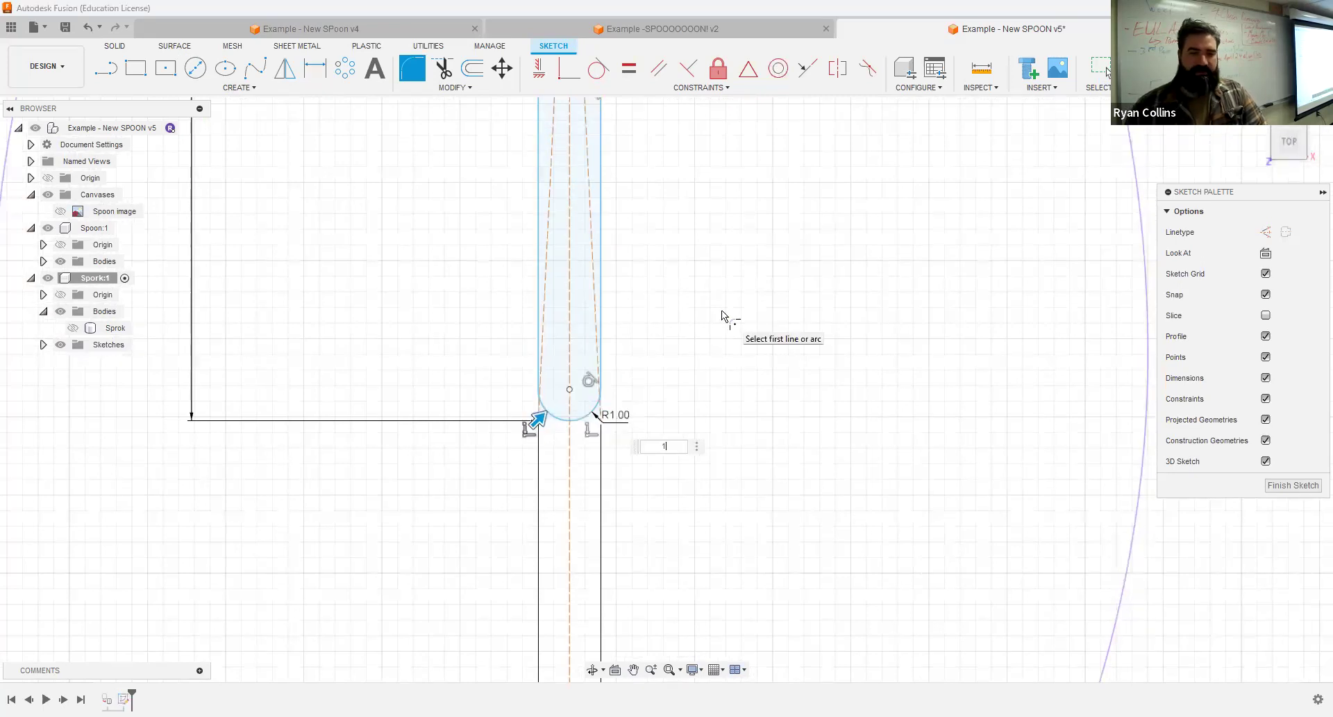
key(Return)
- Pattern the slot profile symmetrically across the bowl with a rectangular pattern, quantity 5 and distance 10 mm
scroll(761, 273, down, 3)
scroll(761, 273, down, 3)
middle_drag(761, 273, 661, 461)
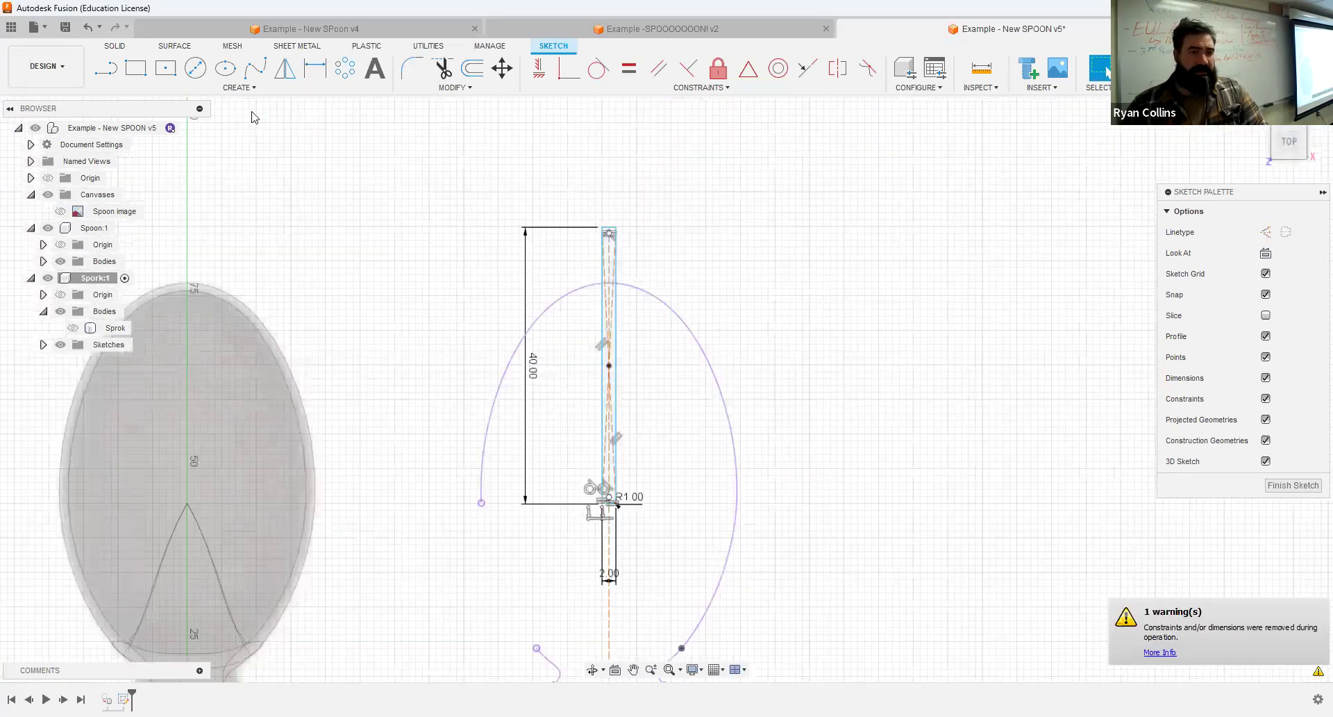
click(245, 90)
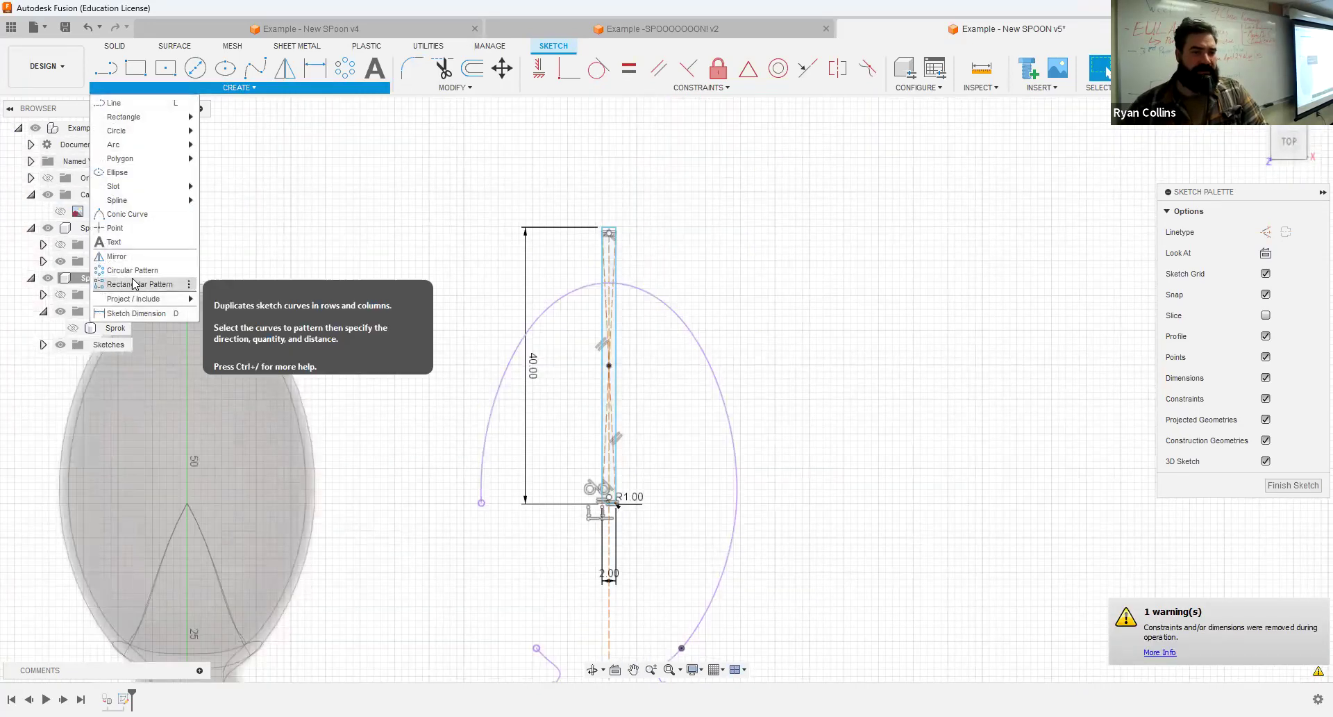
click(618, 252)
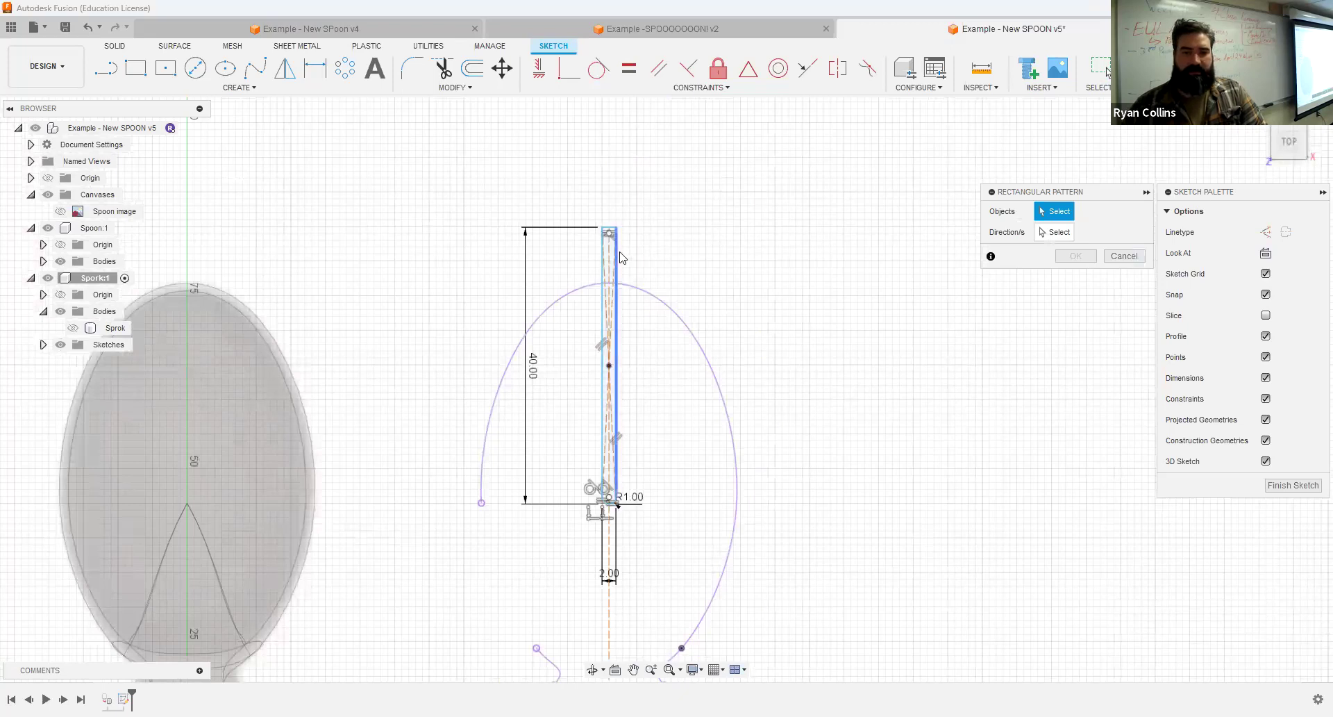
double_click(611, 351)
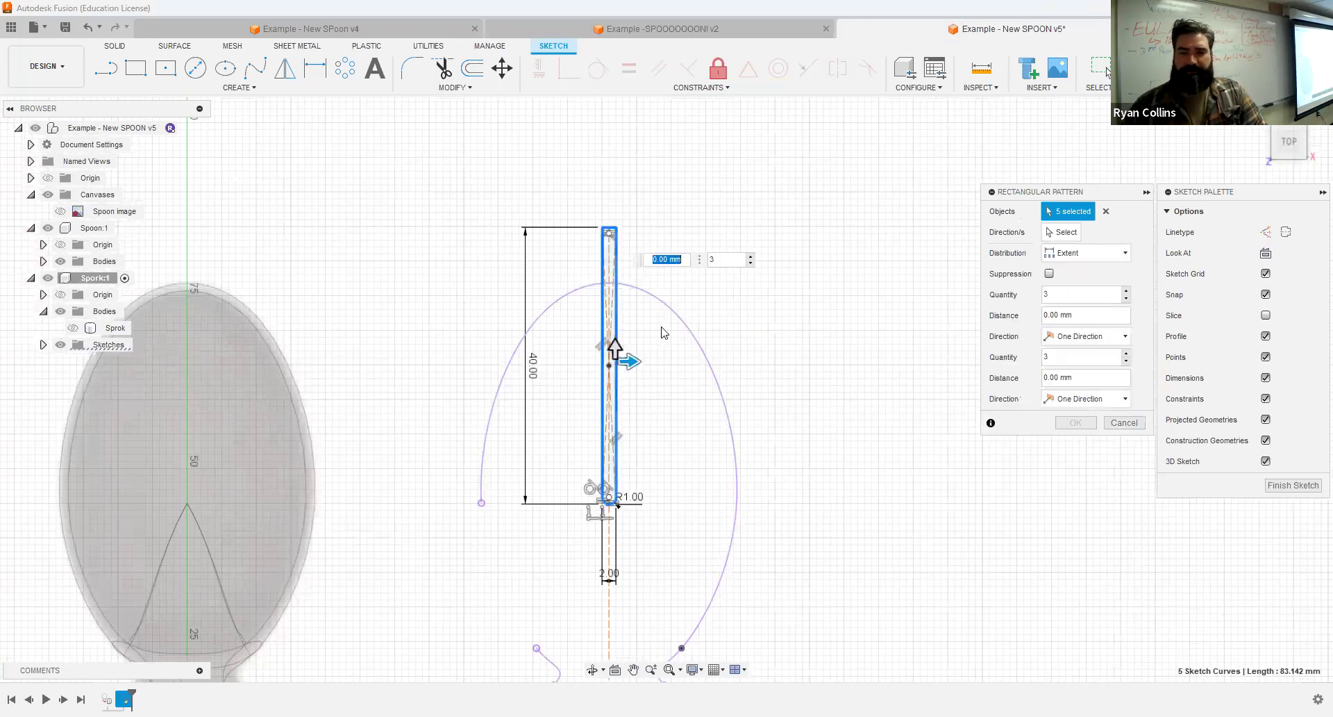
click(1101, 337)
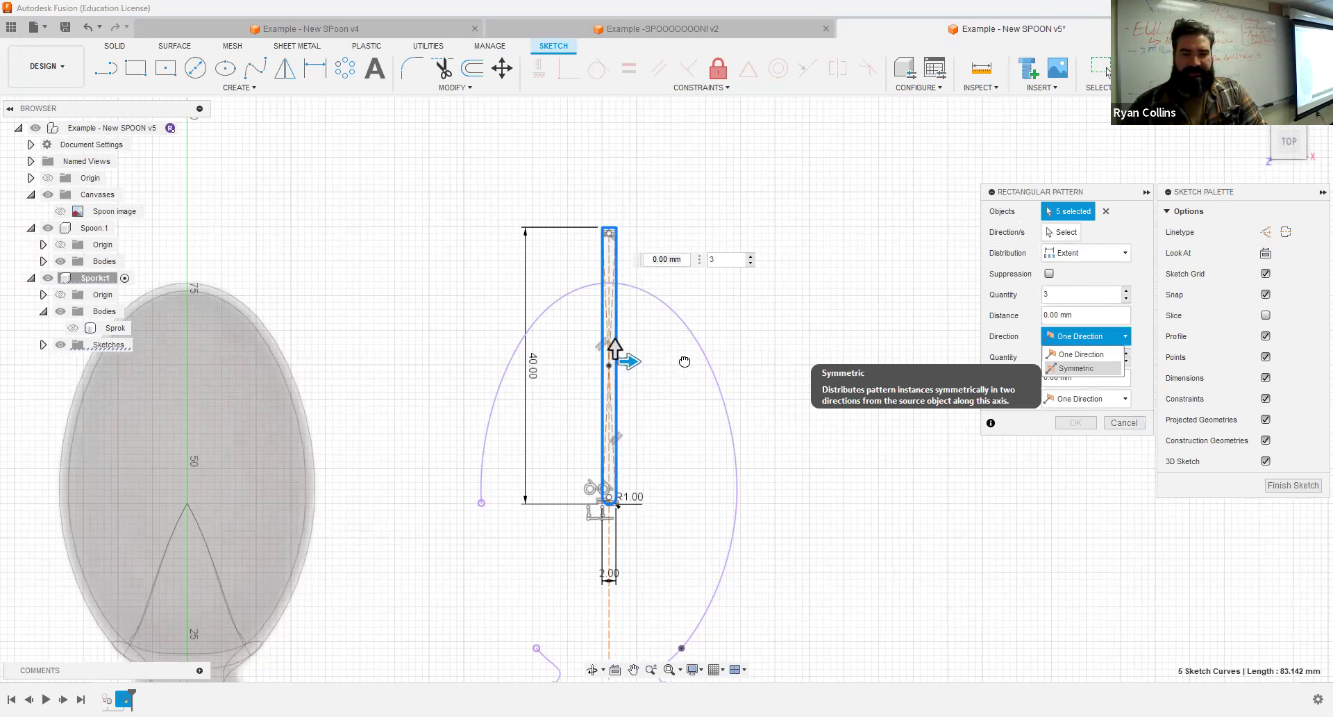
click(1077, 368)
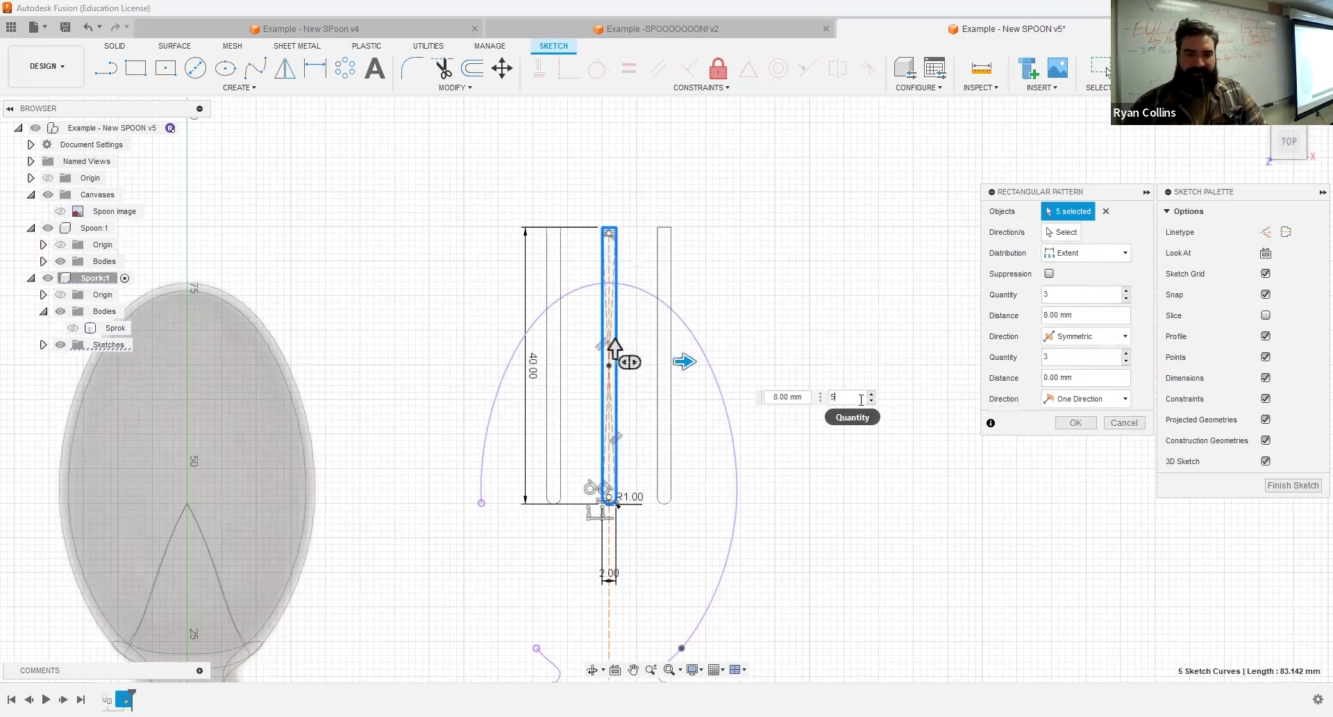
click(860, 397)
text(5)
key(Return)
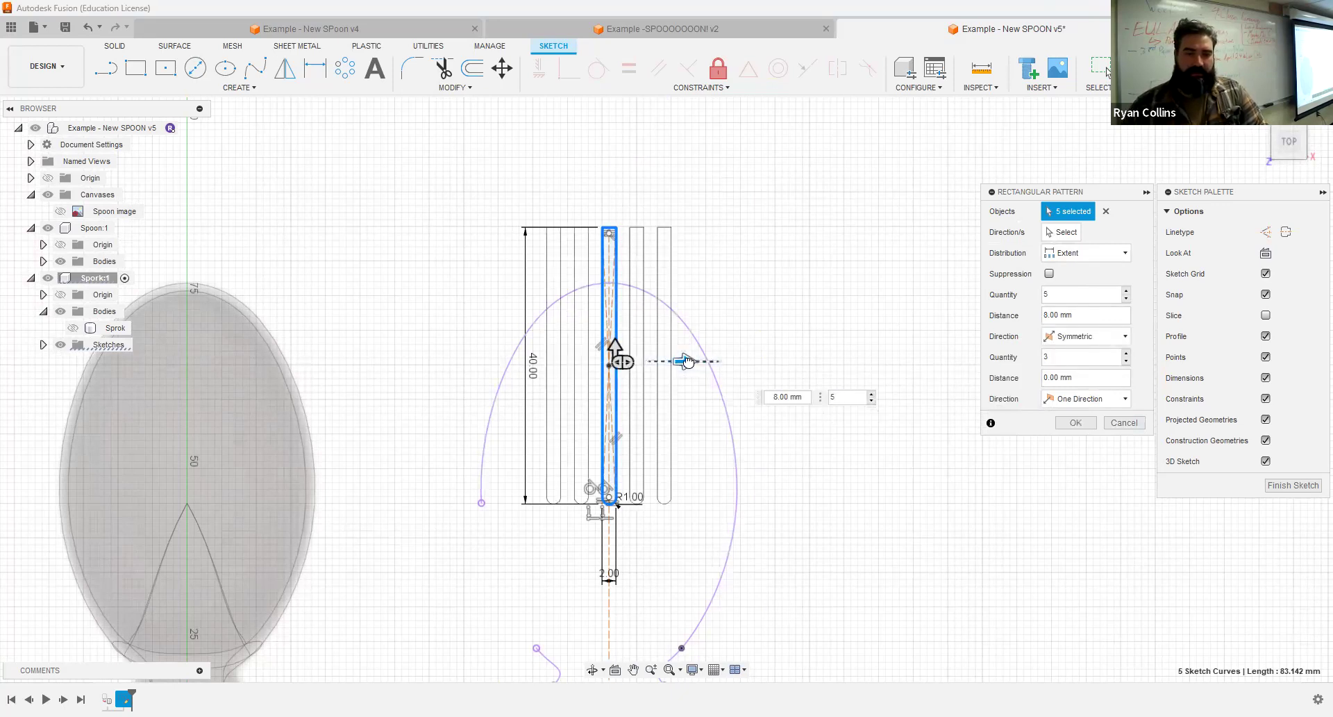
drag(693, 362, 703, 361)
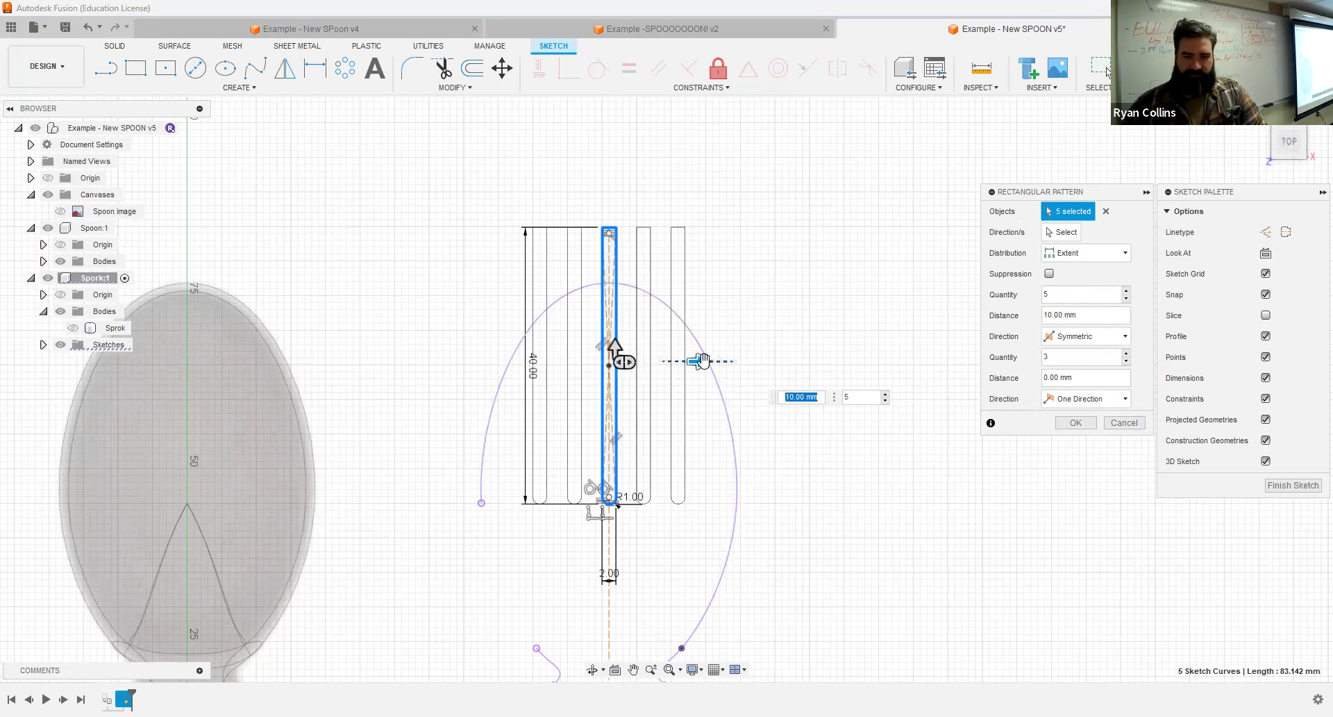
click(1082, 424)
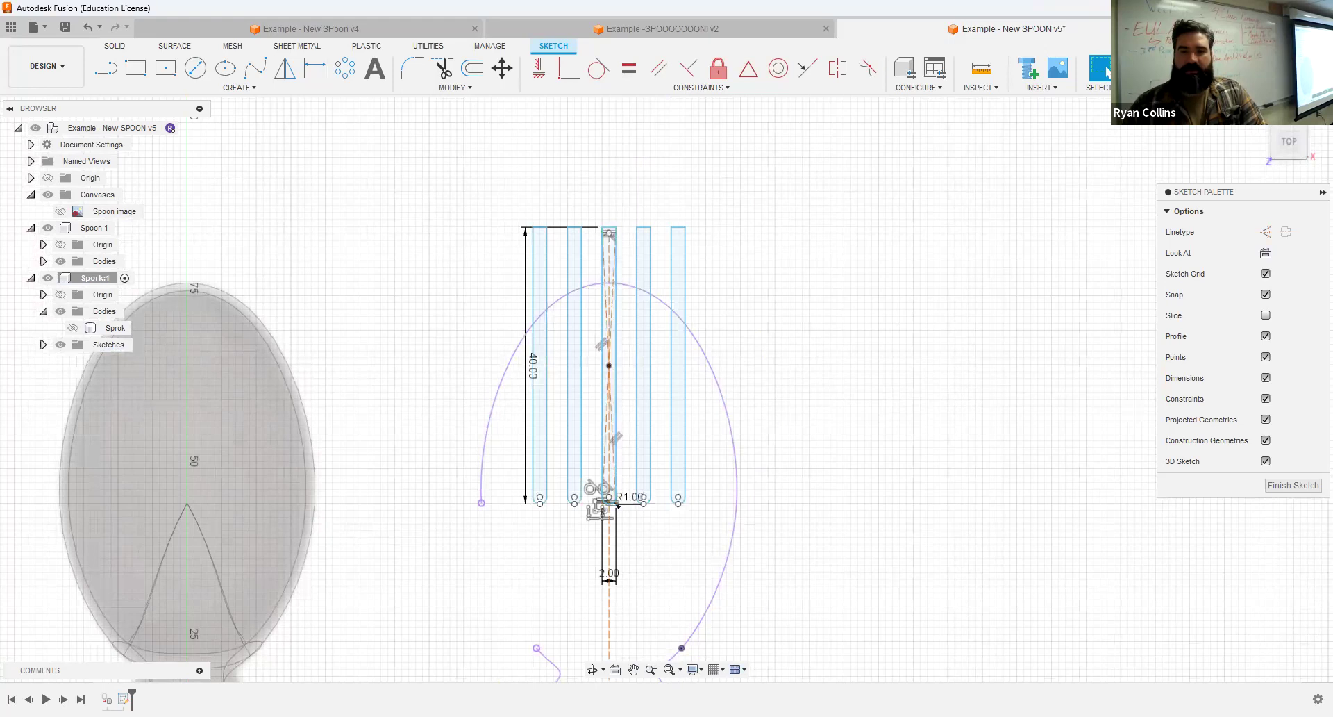
- Finish the sketch and show the Sprok body again beneath the slot profiles
key(Return)
mouse_move(849, 443)
shift+middle_down()
mouse_move(890, 389)
mouse_move(85, 257)
mouse_move(73, 330)
shift+middle_up()
click(73, 330)
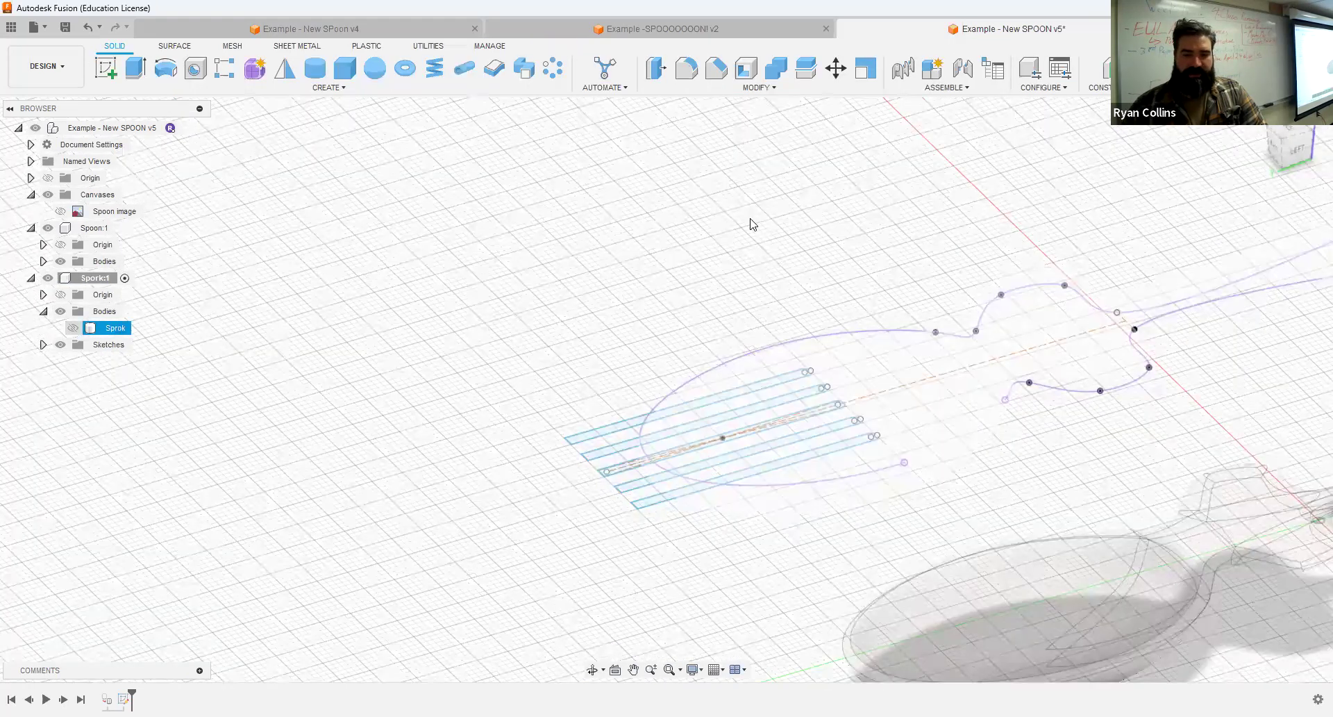
middle_drag(449, 223, 298, 185)
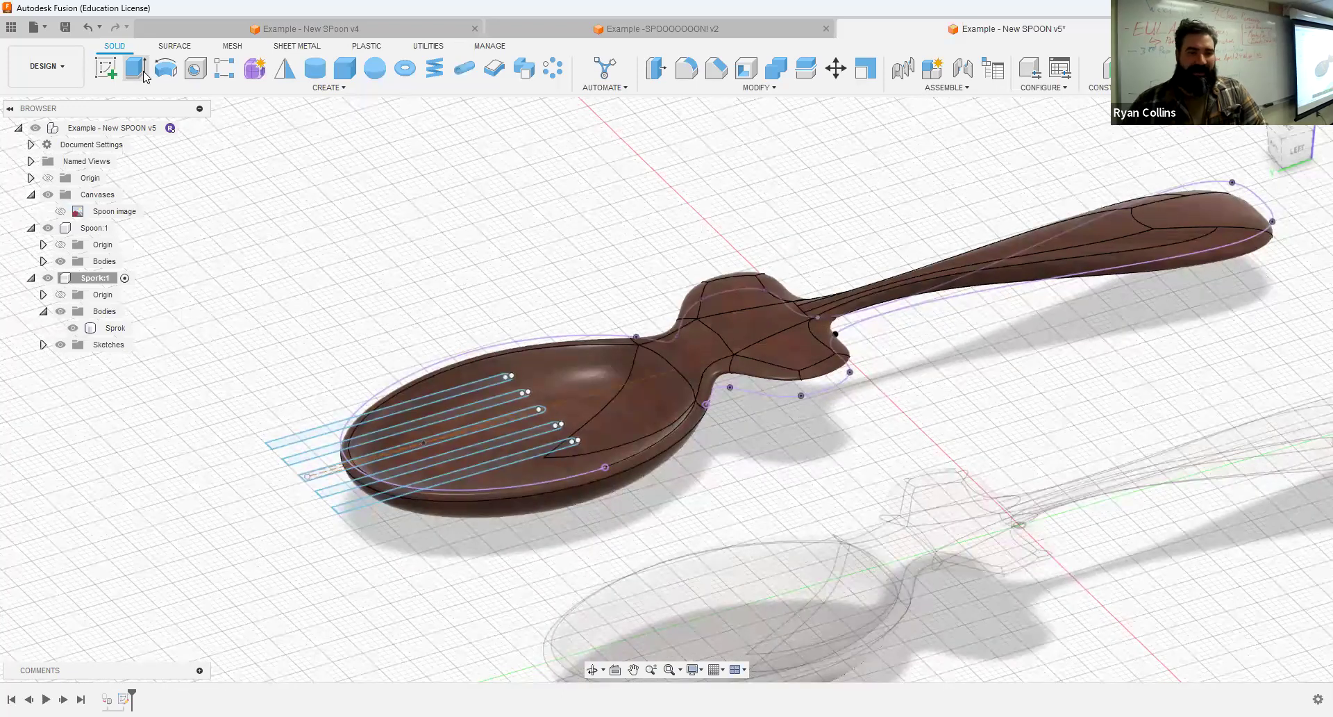
- Extrude all five slot profiles -19 mm as a cut through the Sprok body's bowl to form the tines
click(142, 70)
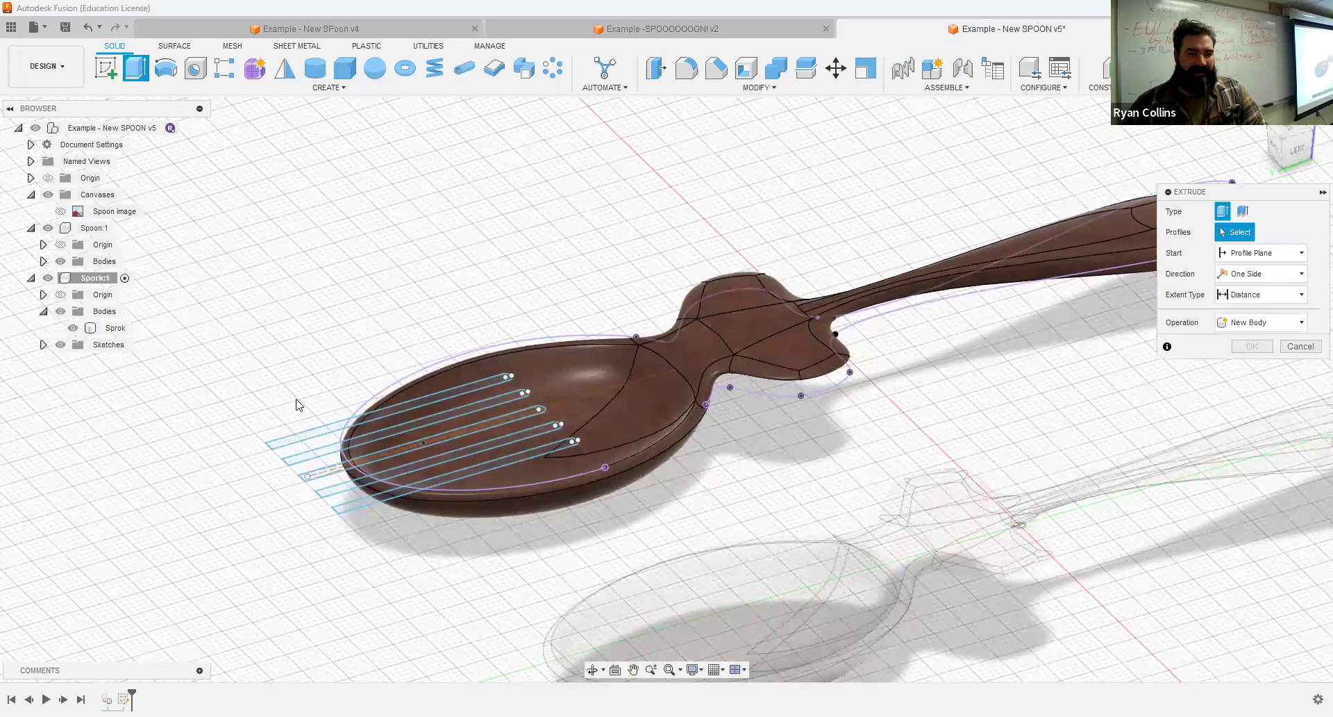
click(308, 437)
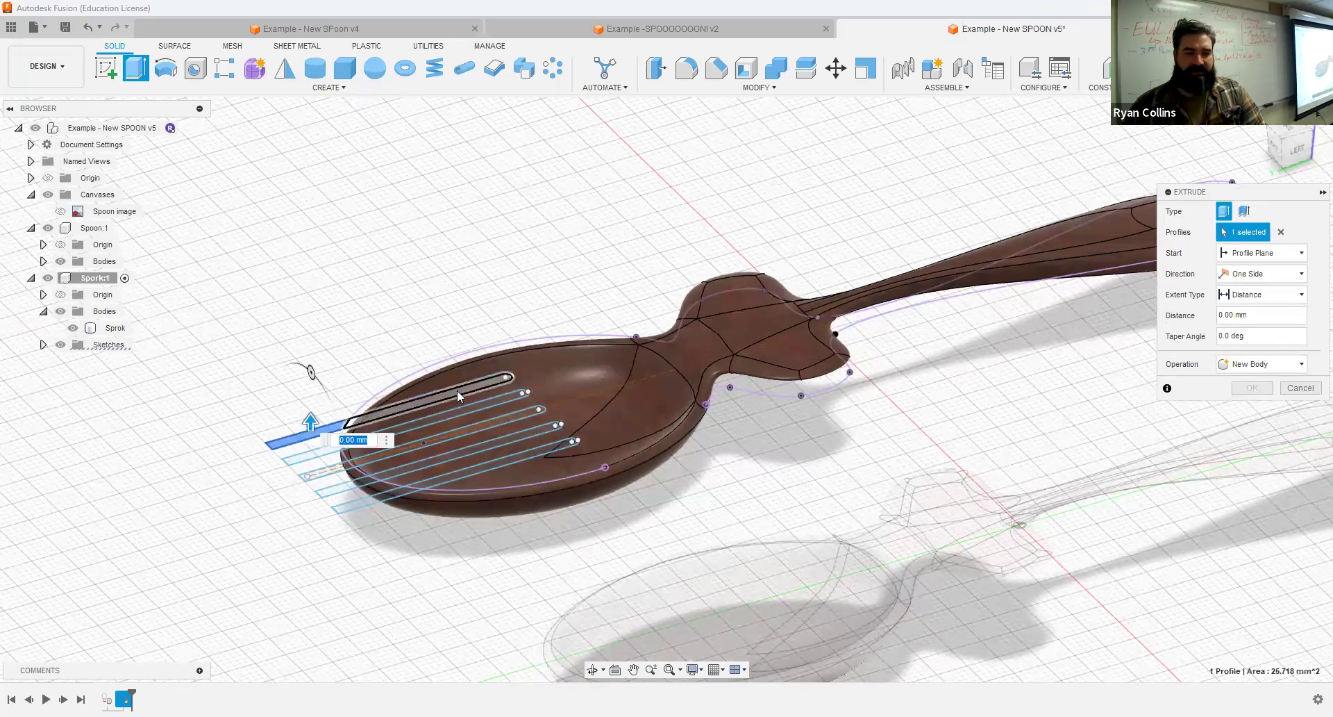
click(1299, 149)
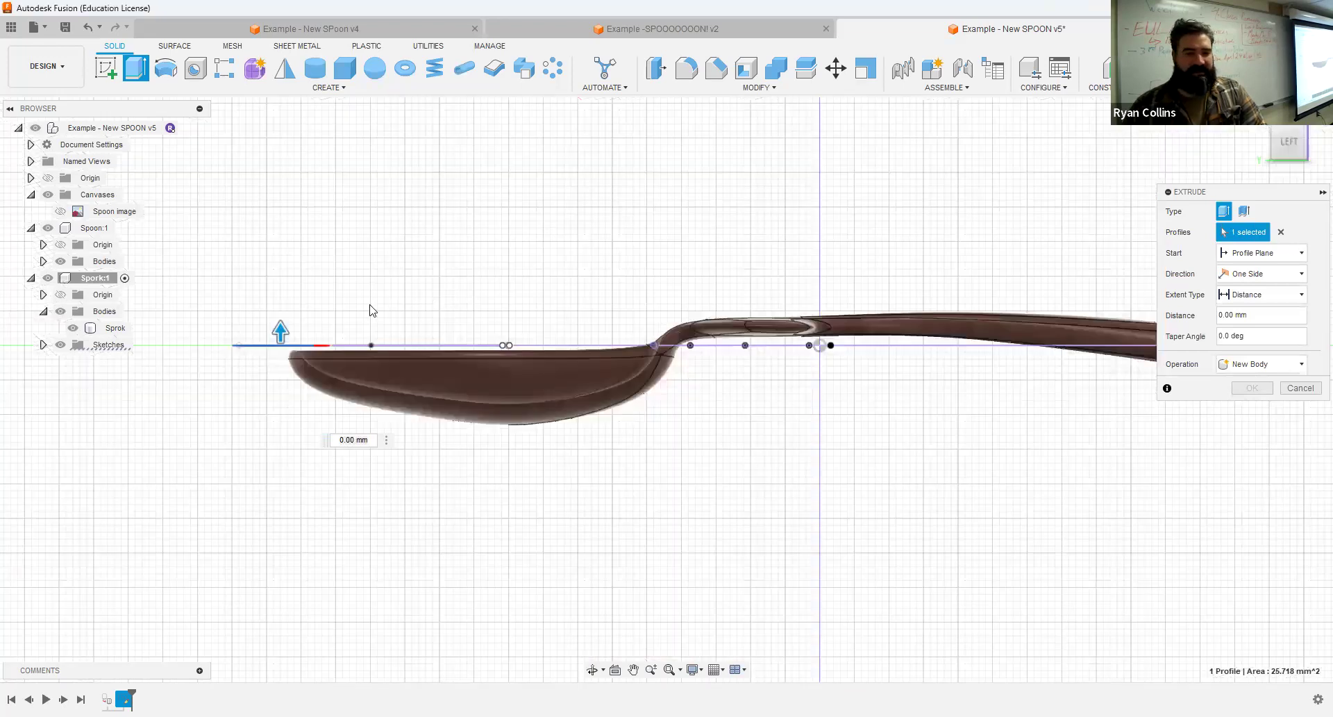
drag(211, 311, 522, 351)
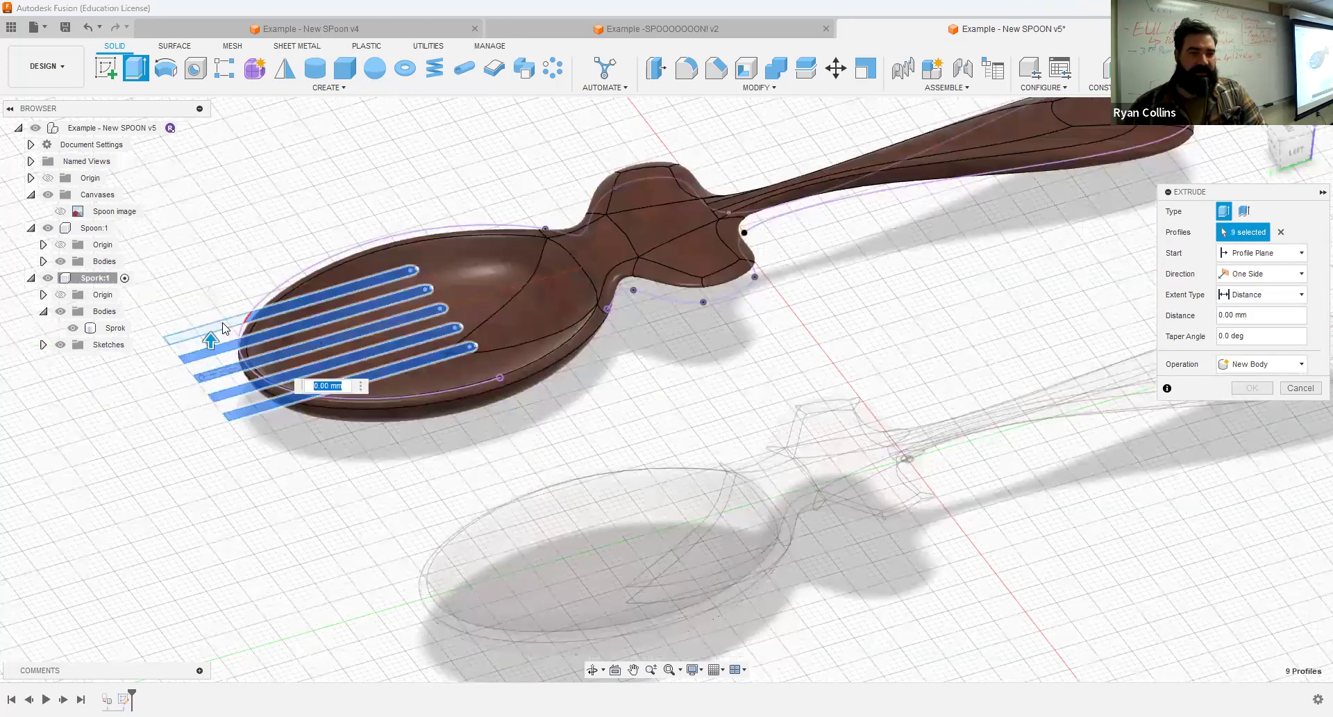
click(182, 334)
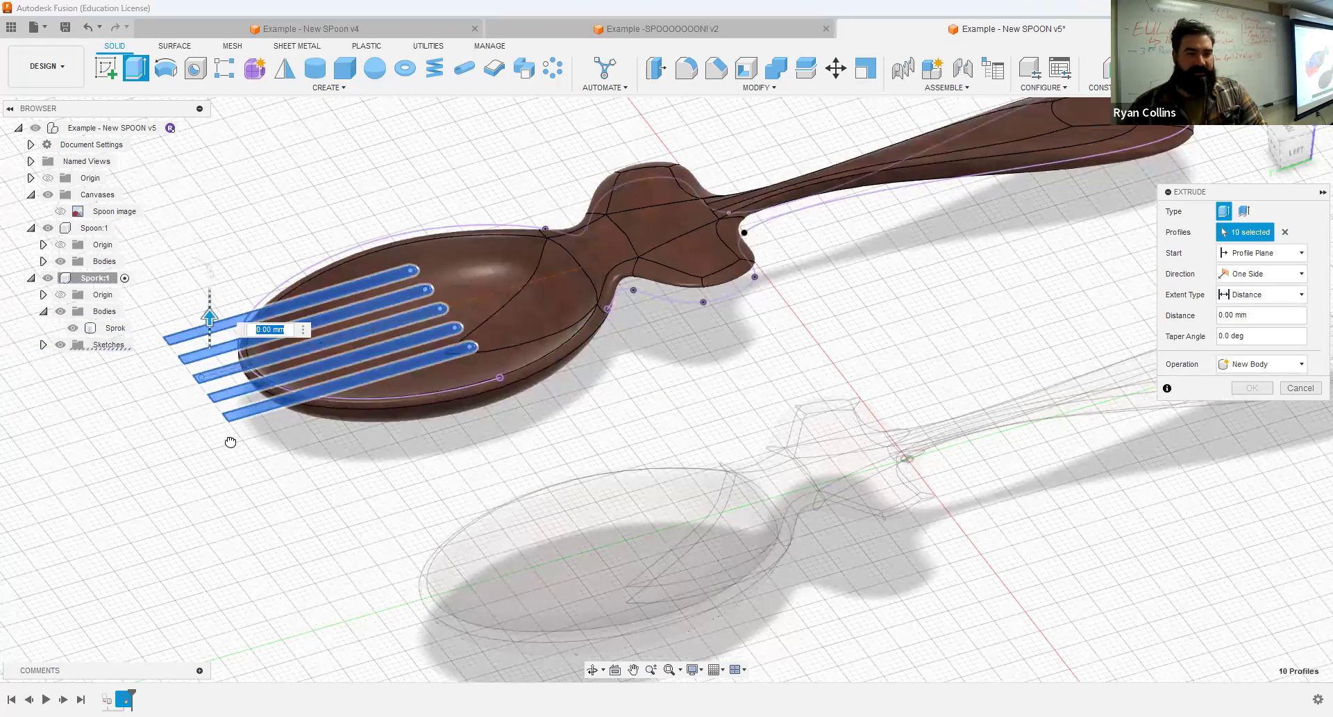
text(-19)
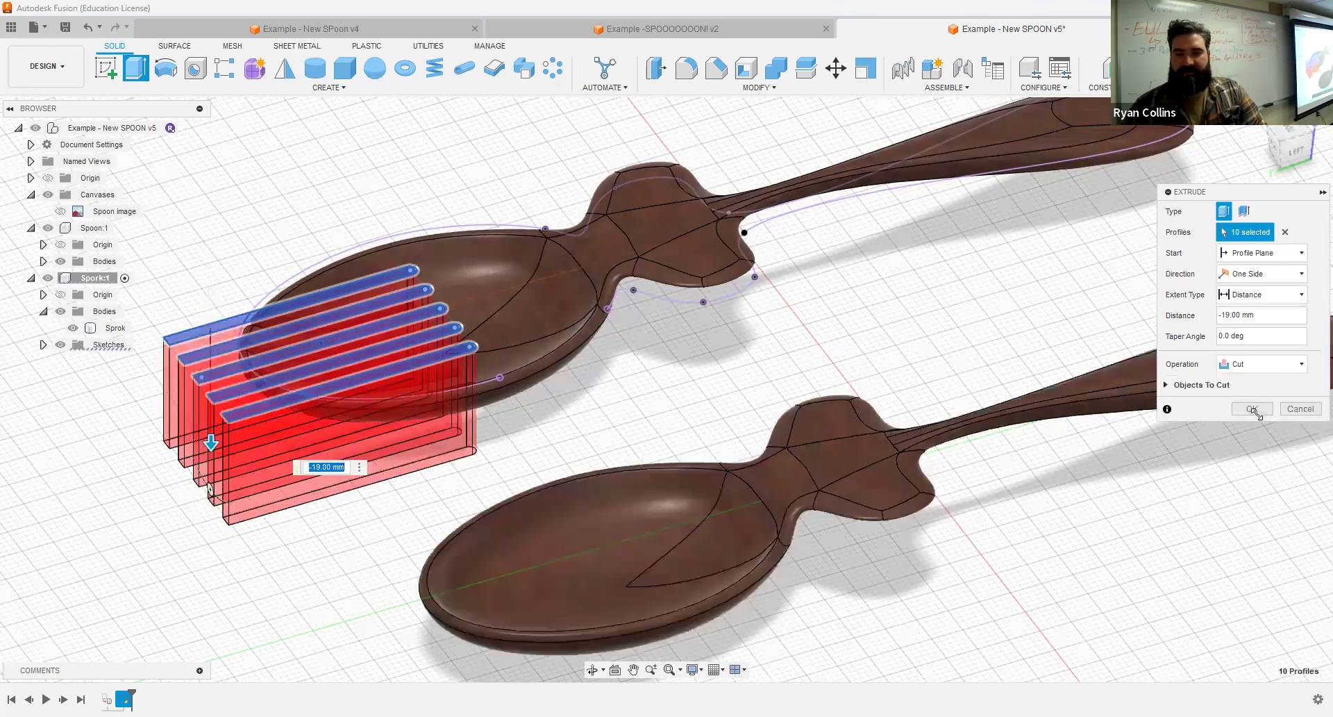
click(1258, 414)
- Fillet the inner faces of all five tine slots with a constant 0.5 mm radius
shift+middle_drag(618, 373, 609, 407)
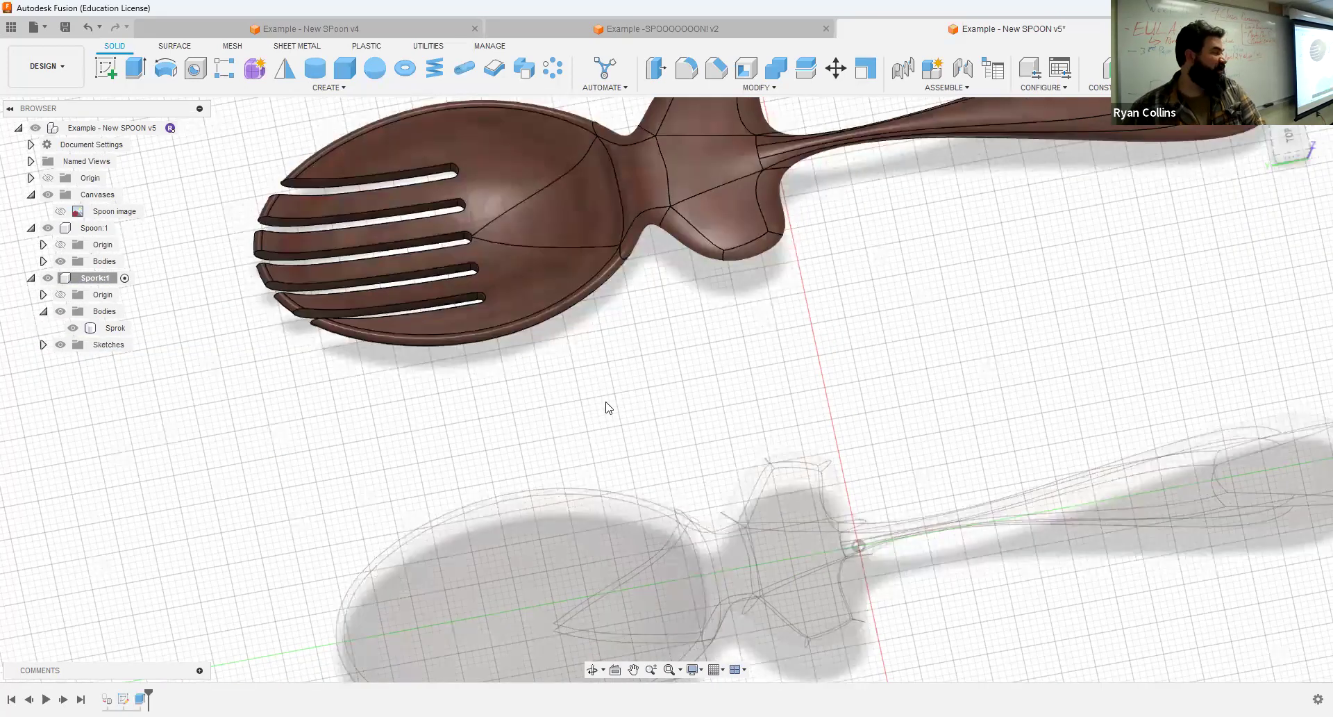
click(308, 260)
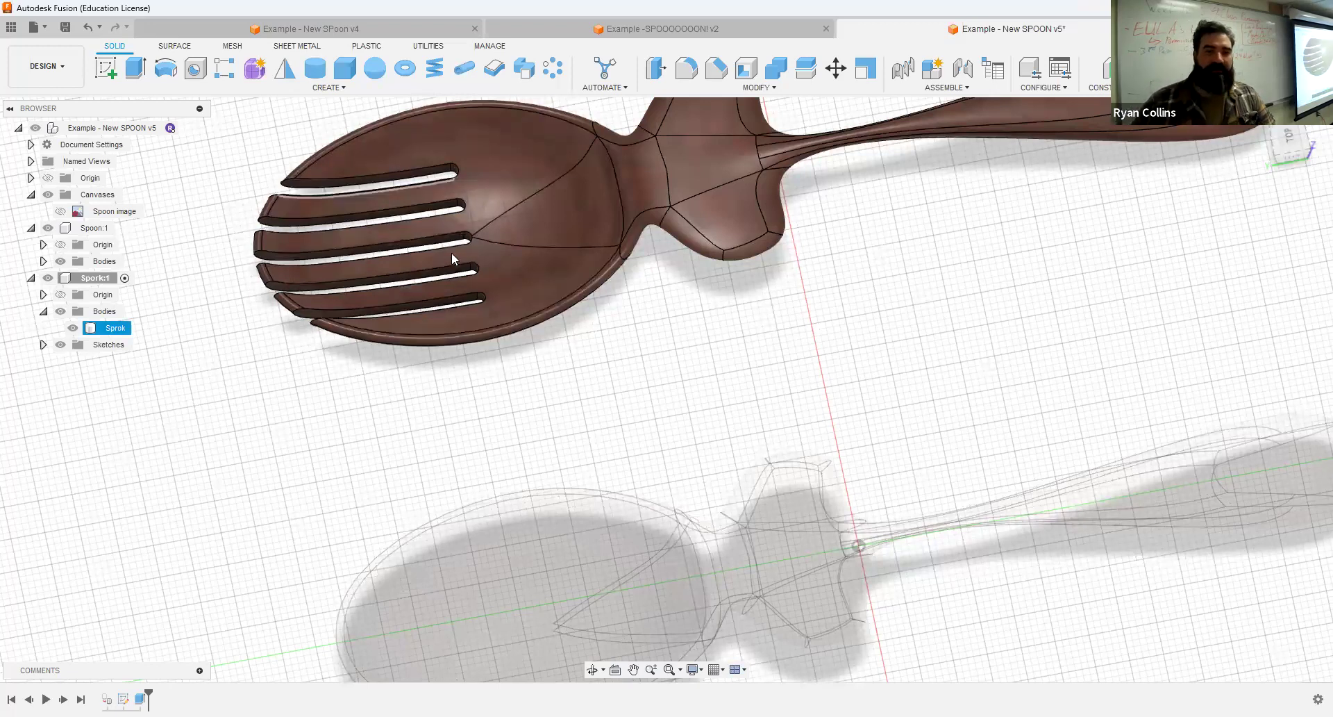
scroll(391, 186, up, 3)
click(687, 70)
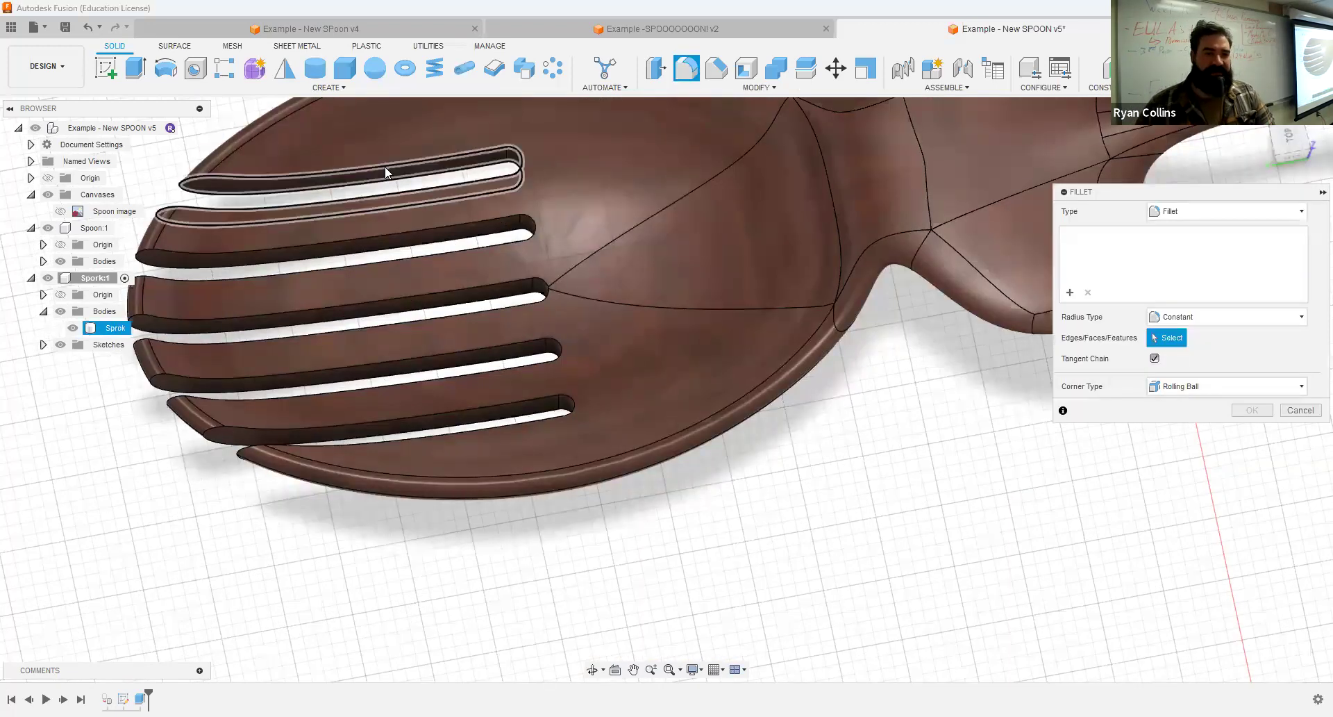
scroll(309, 180, up, 1)
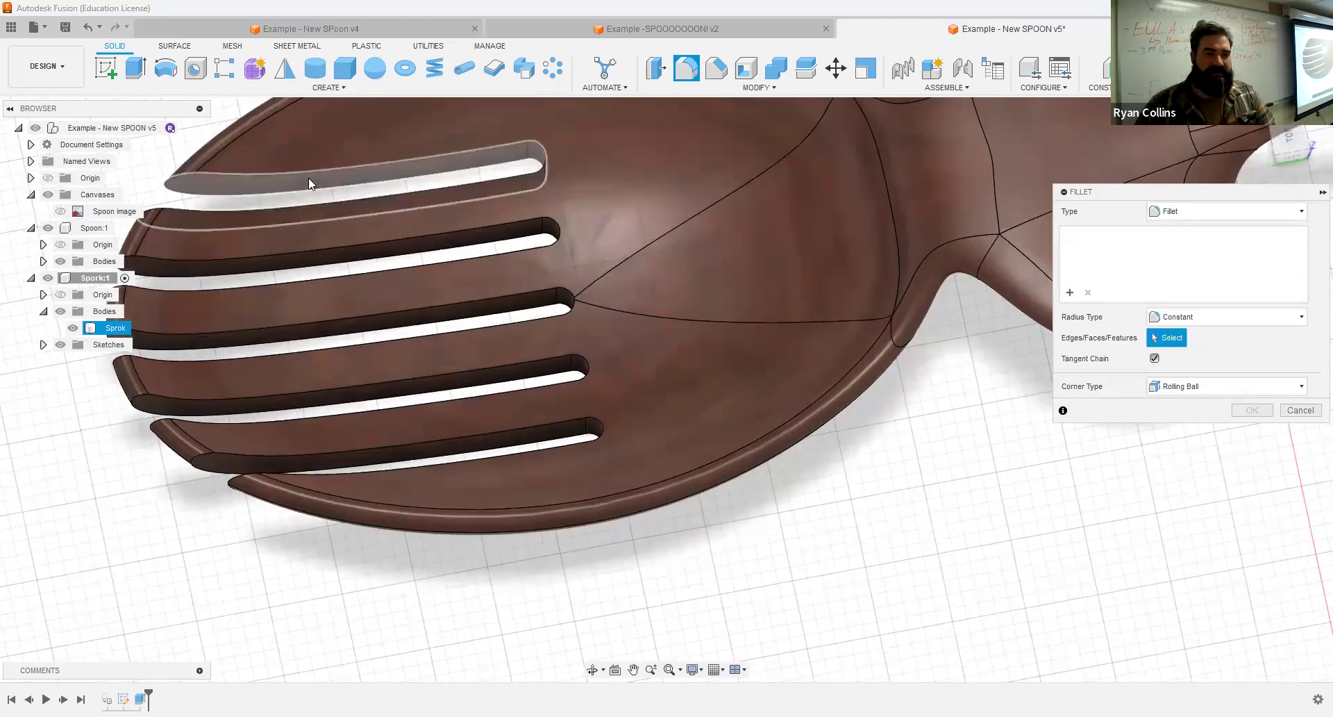
click(274, 266)
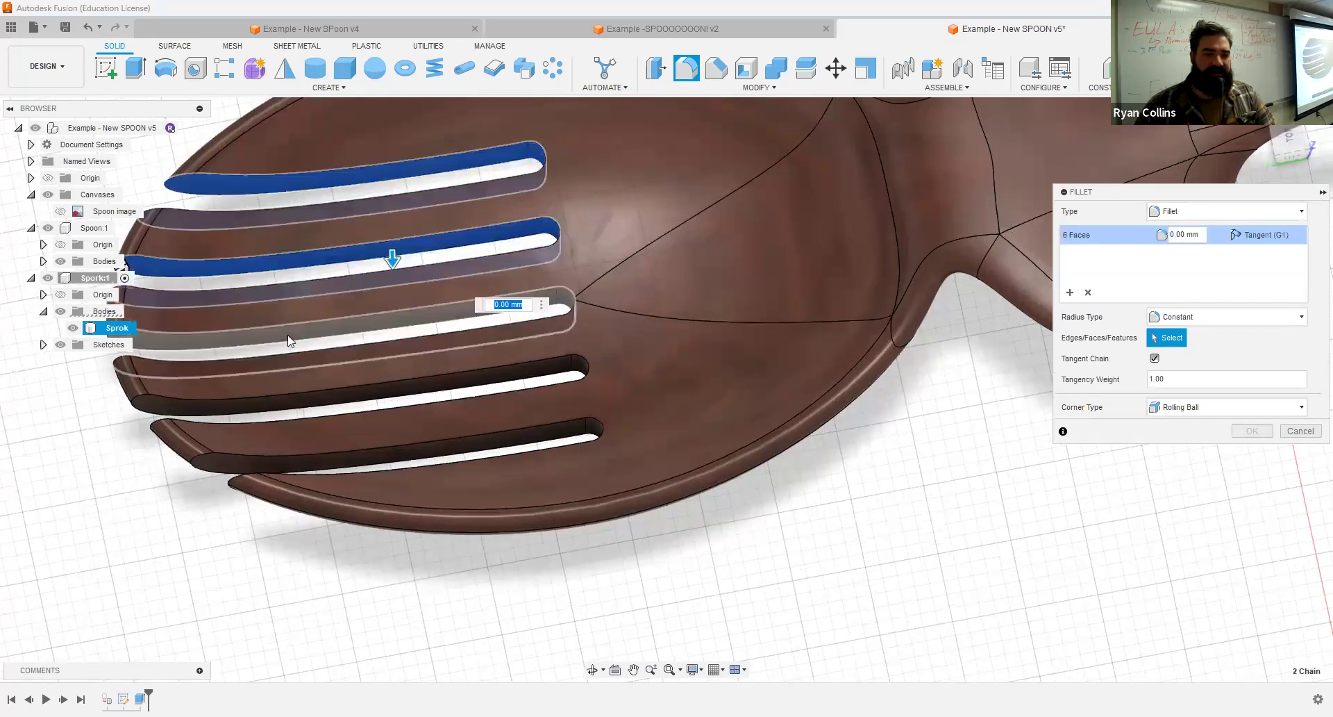
click(322, 347)
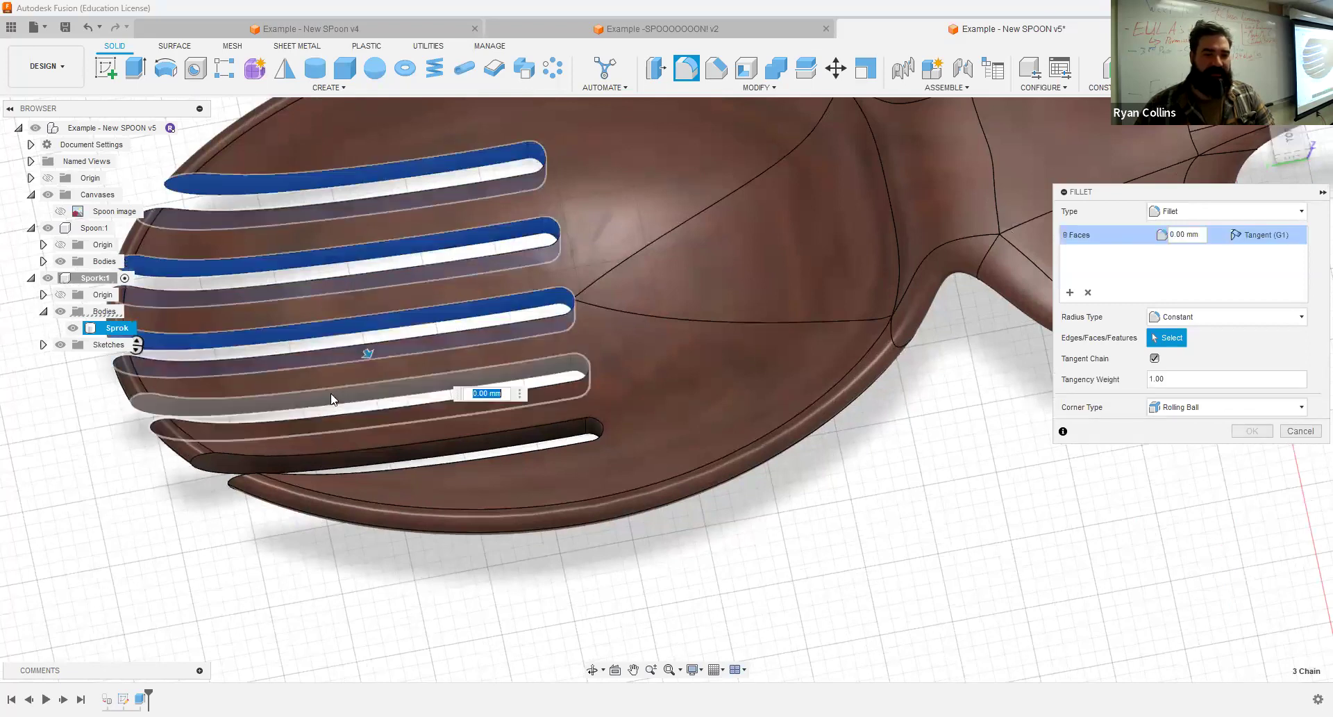
click(368, 432)
click(372, 455)
text(.5)
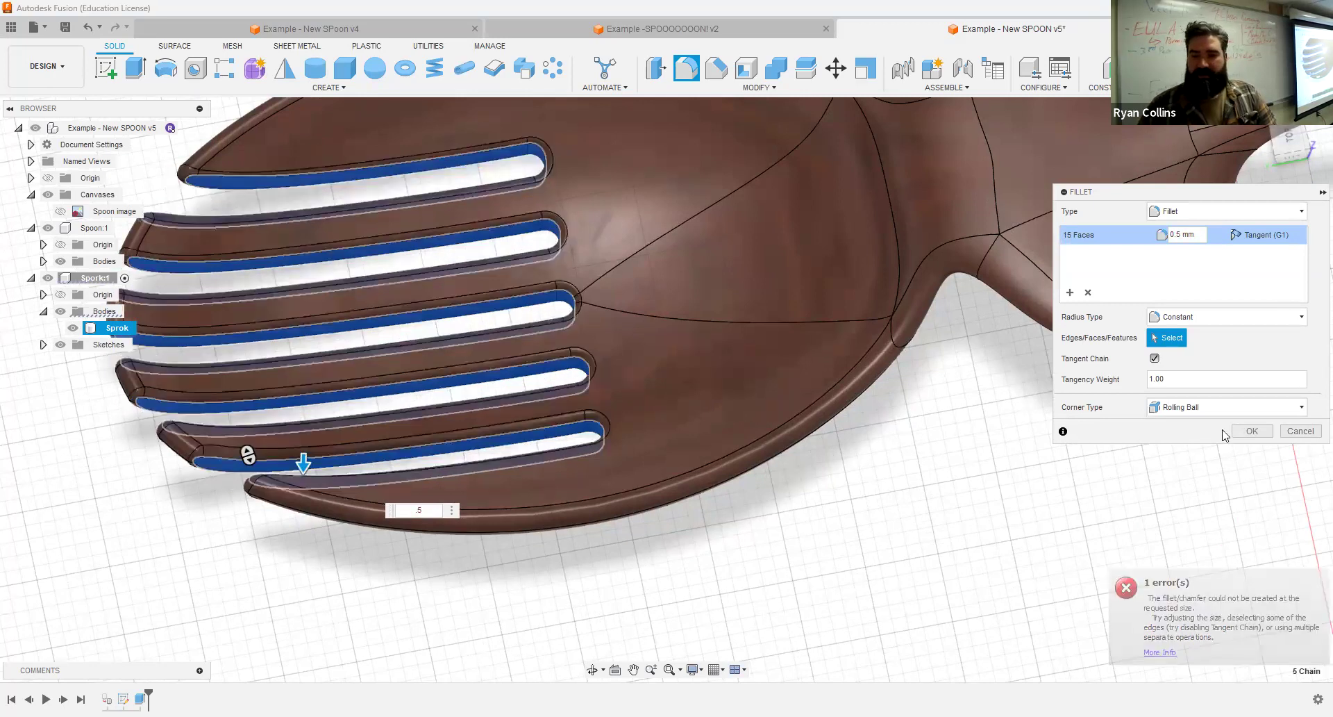
key(Return)
- Fit the model in view and activate the top-level component so both utensils are fully shown
shift+middle_drag(714, 545, 708, 526)
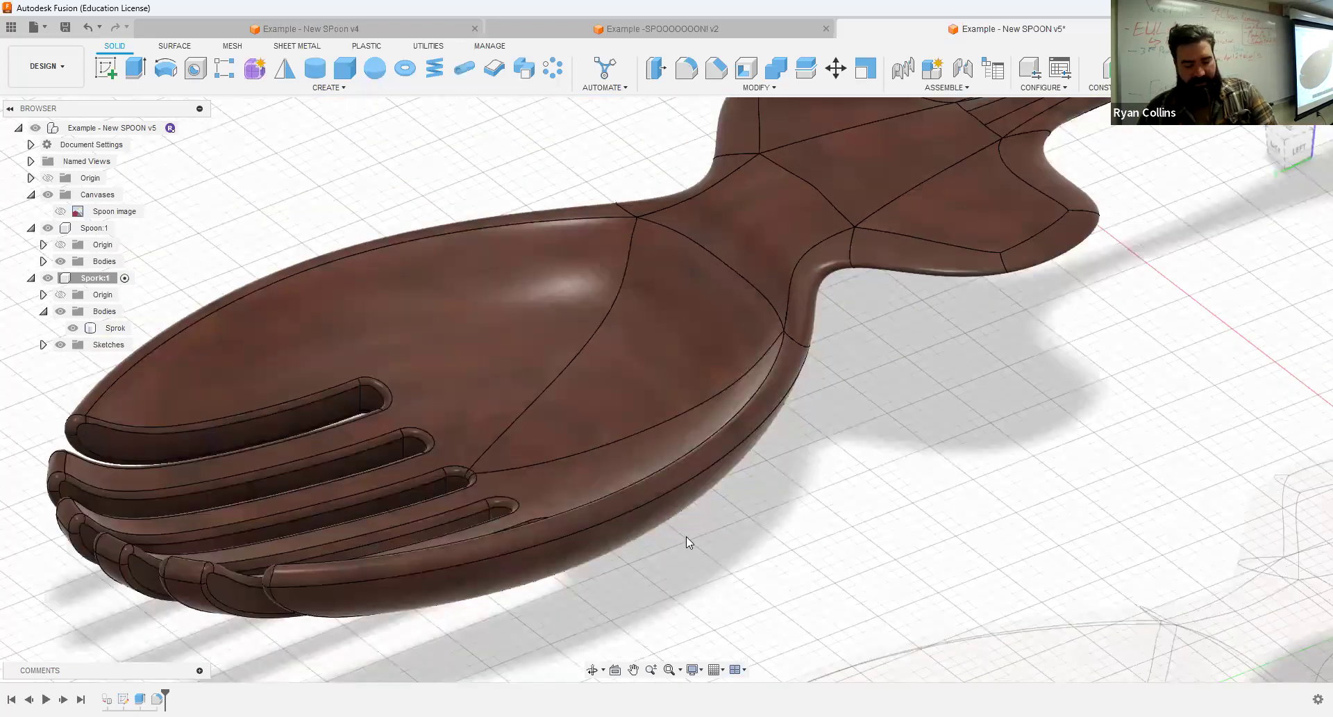
key(F6)
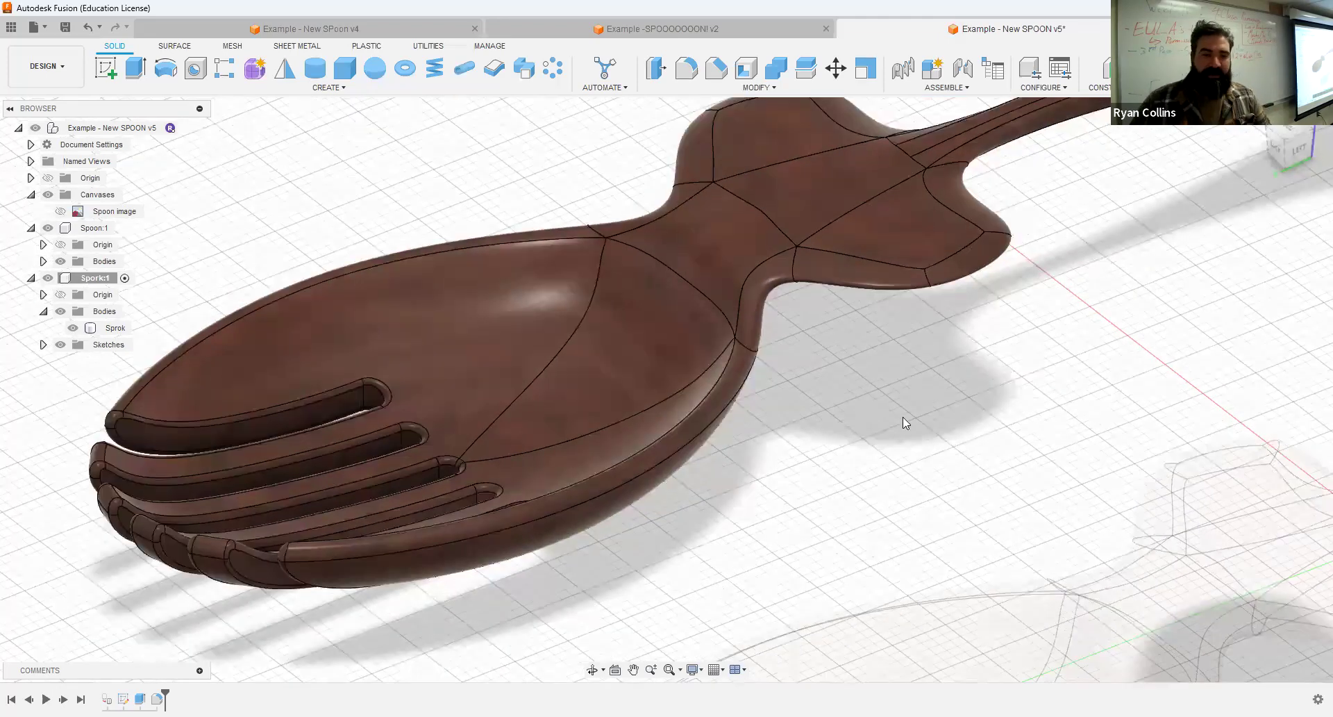
click(185, 128)
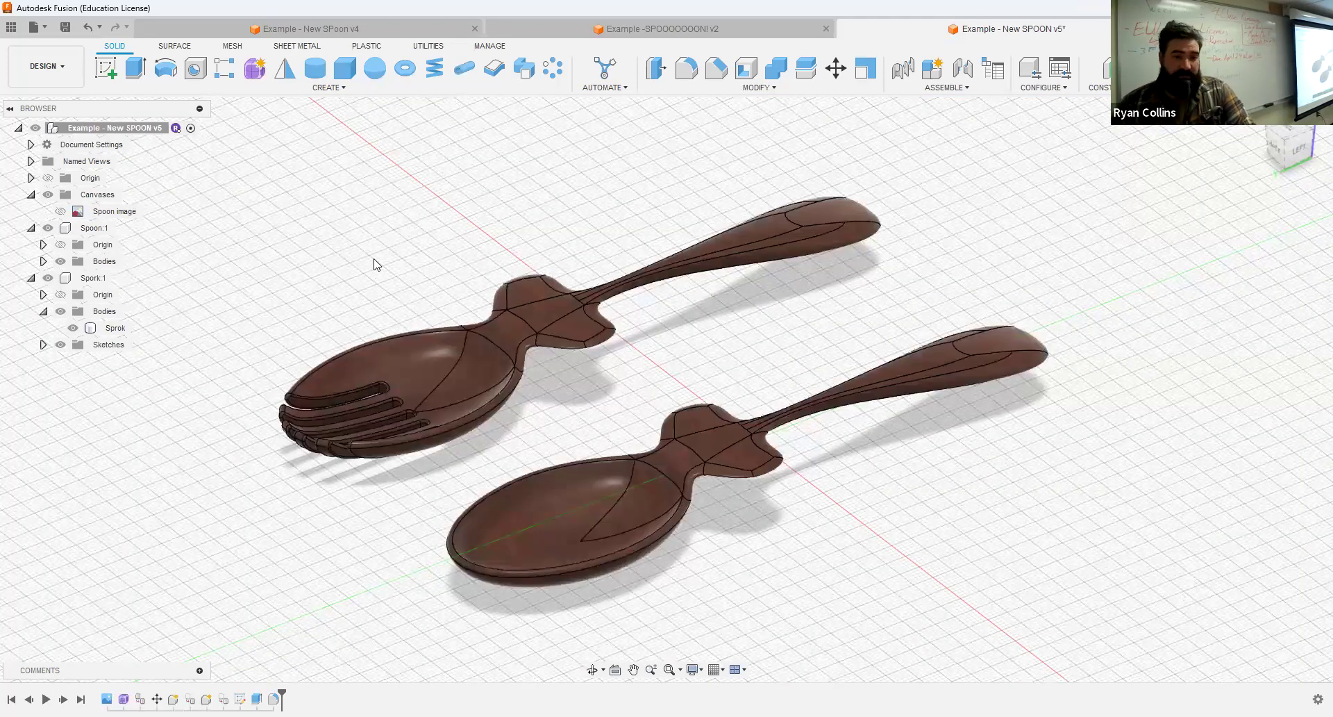
- Save the design with the version description "Wooden Sprok?"
key(ctrl+s)
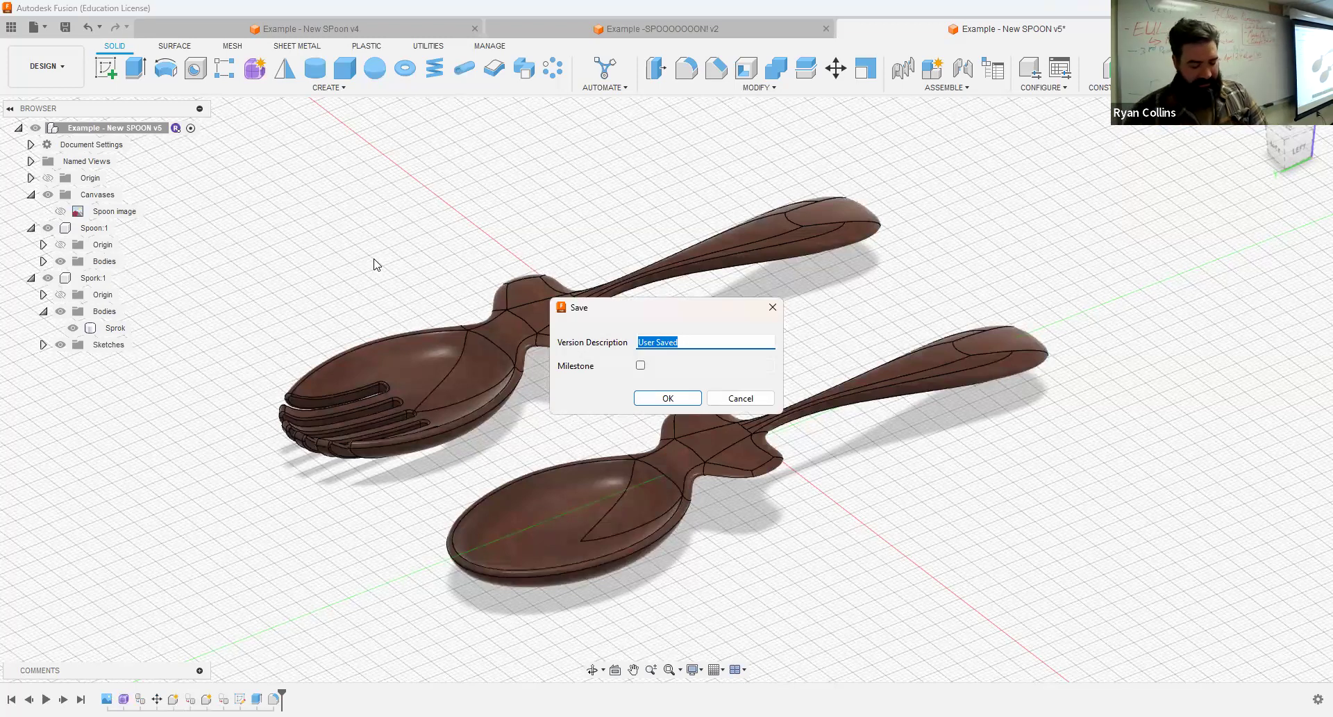
text(Wooden)
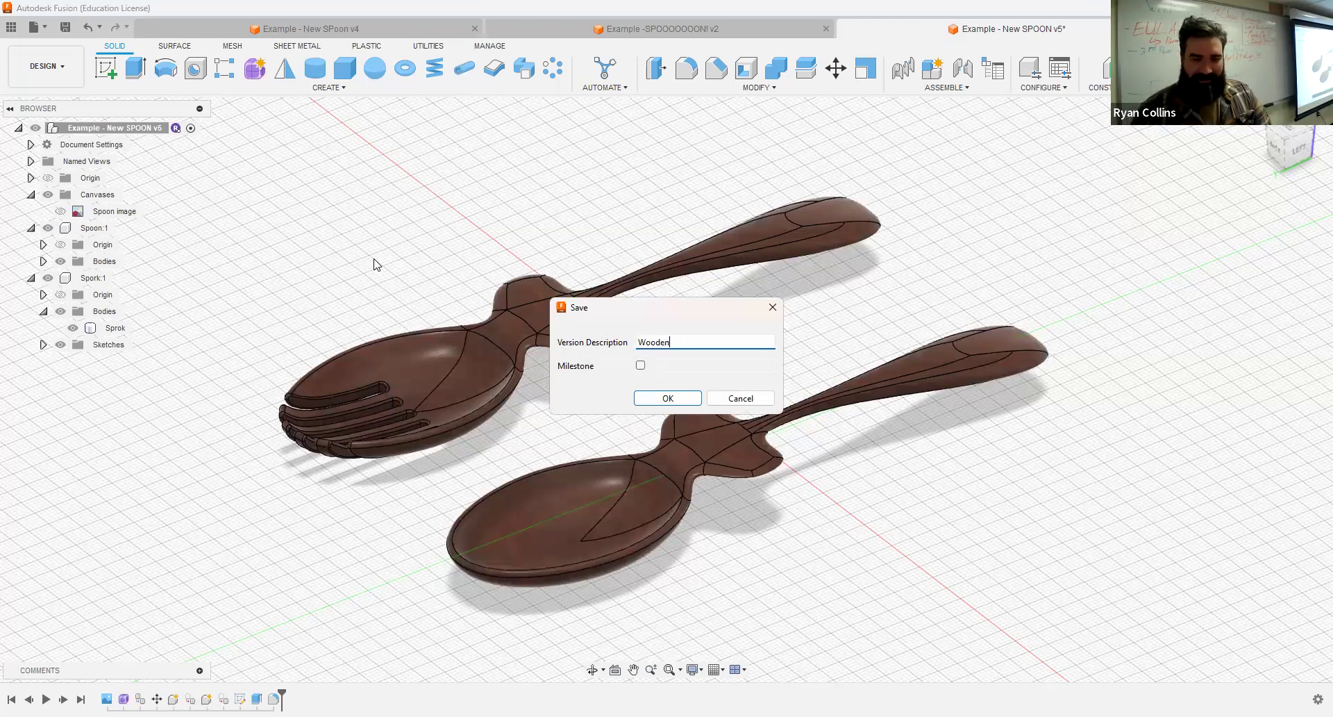
text( Sprok?)
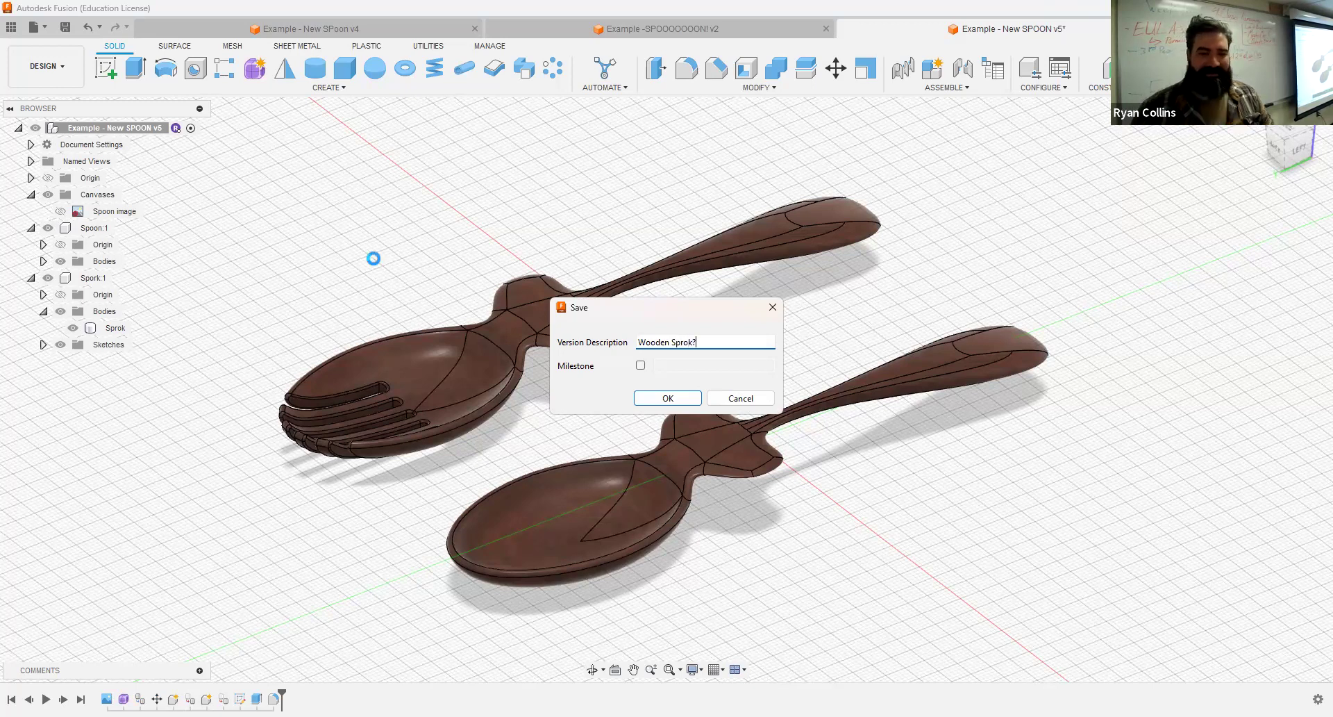
key(Return)
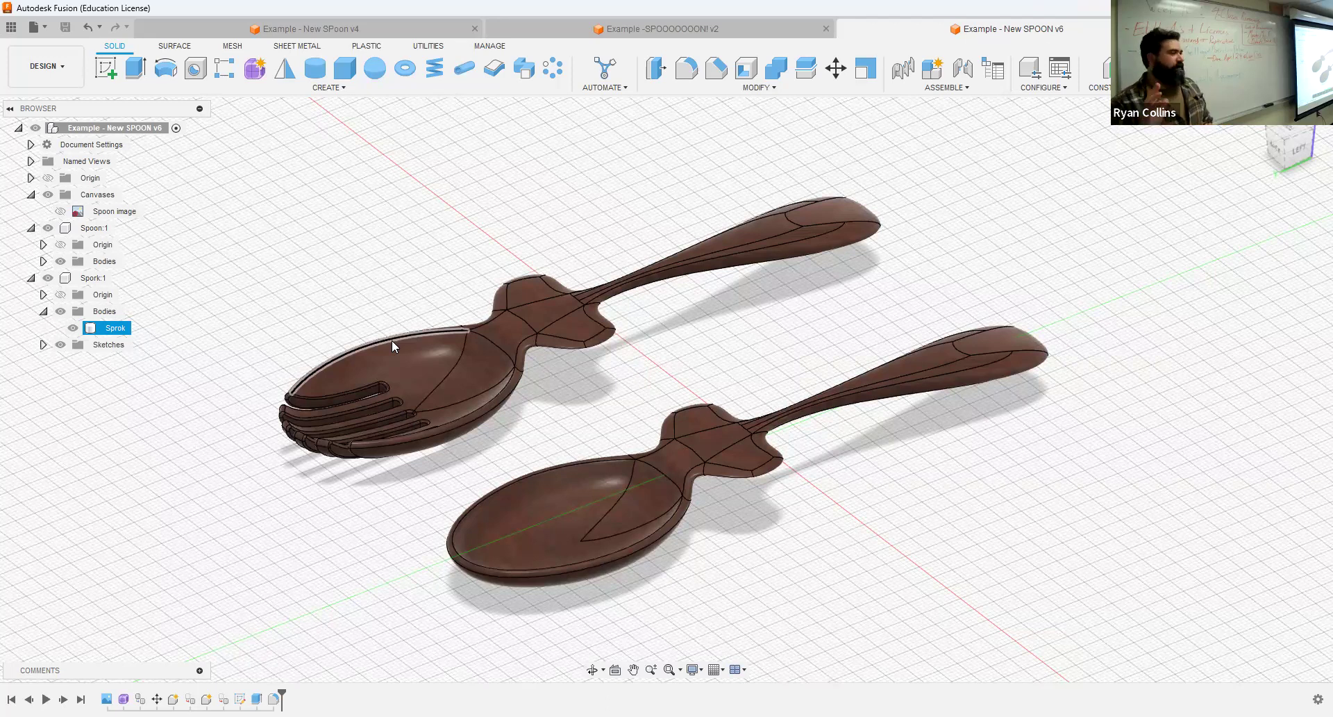
key(Escape)
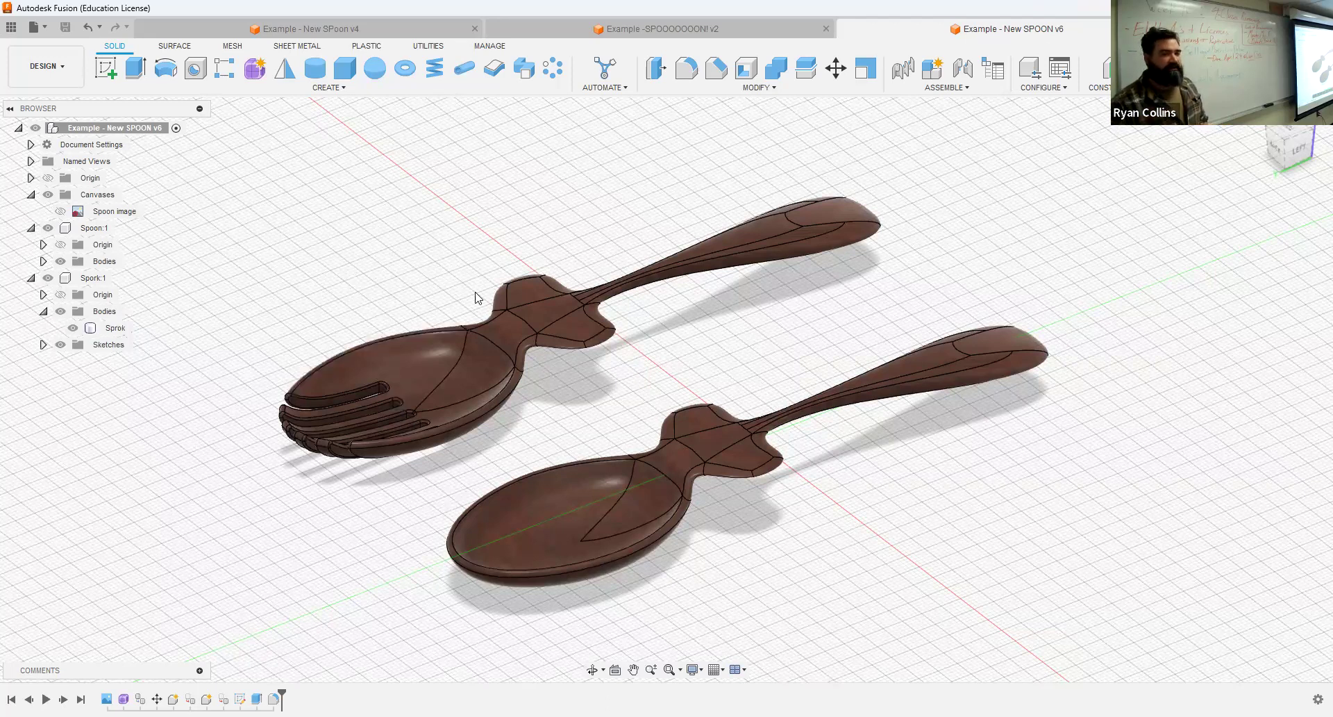